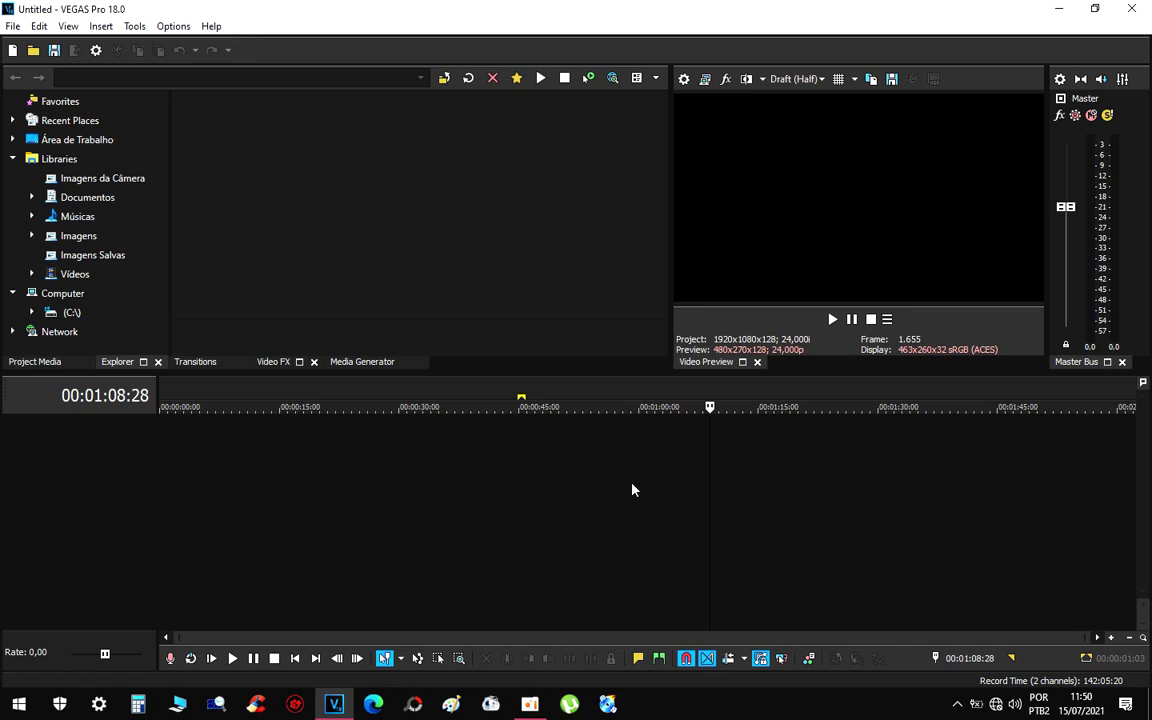
click(578, 485)
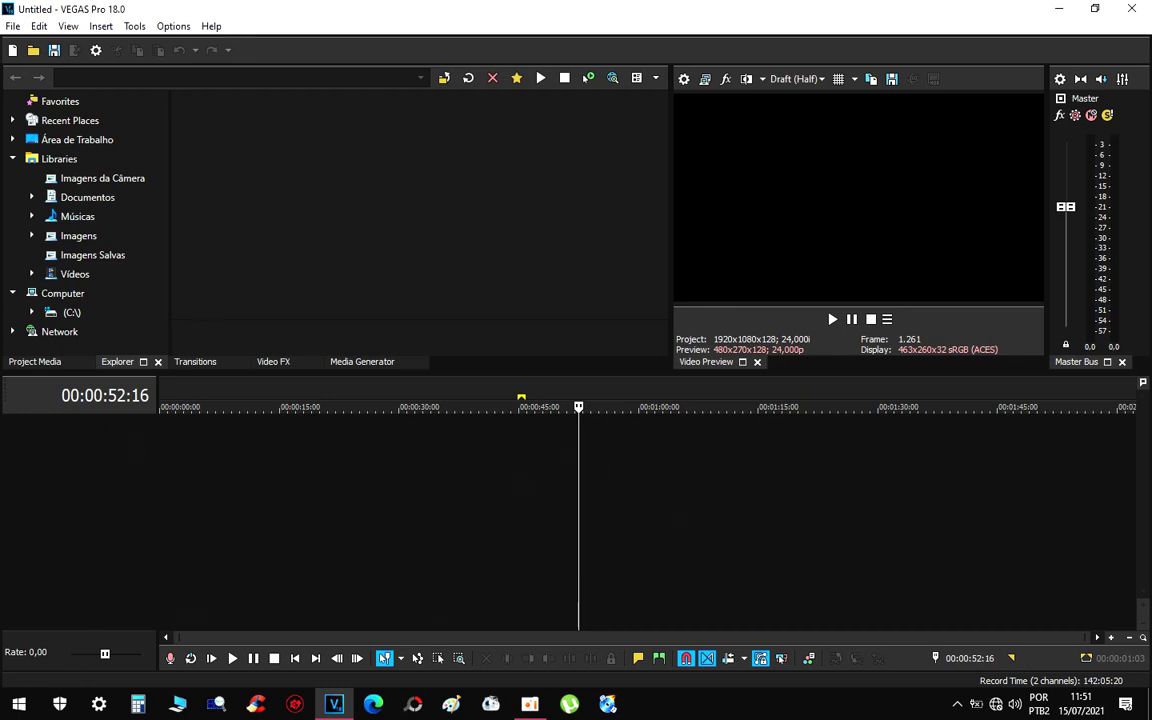
click(579, 479)
click(556, 477)
click(553, 478)
click(563, 481)
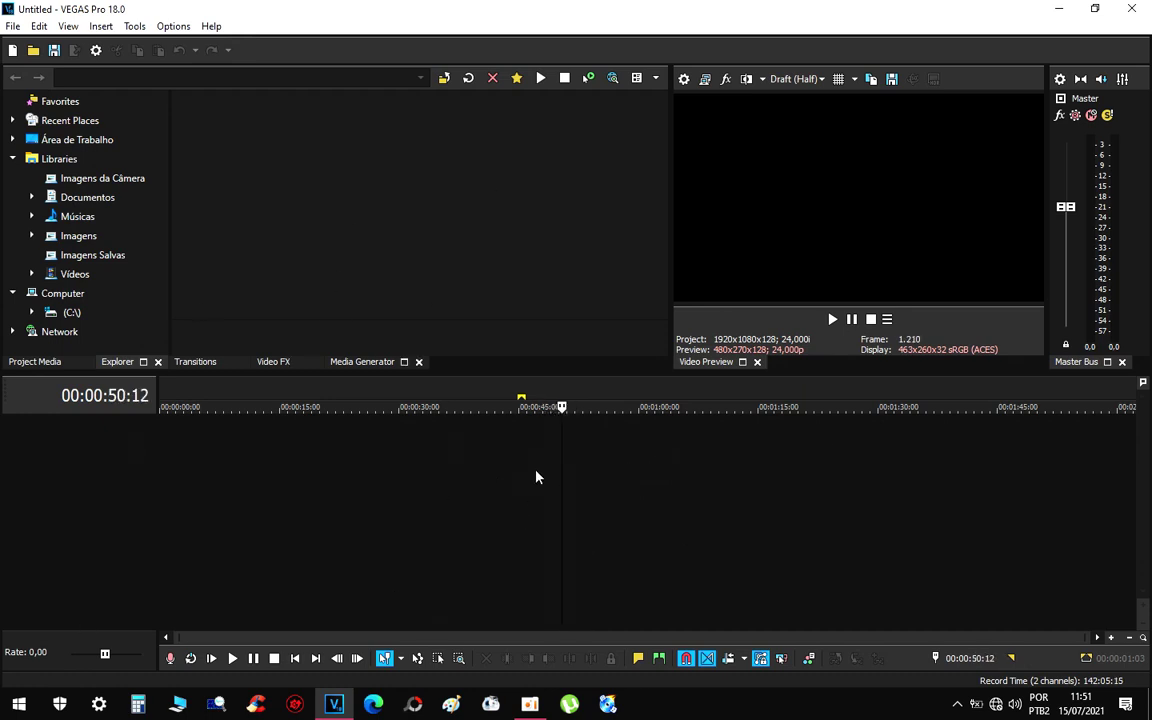
click(535, 455)
click(629, 456)
click(598, 462)
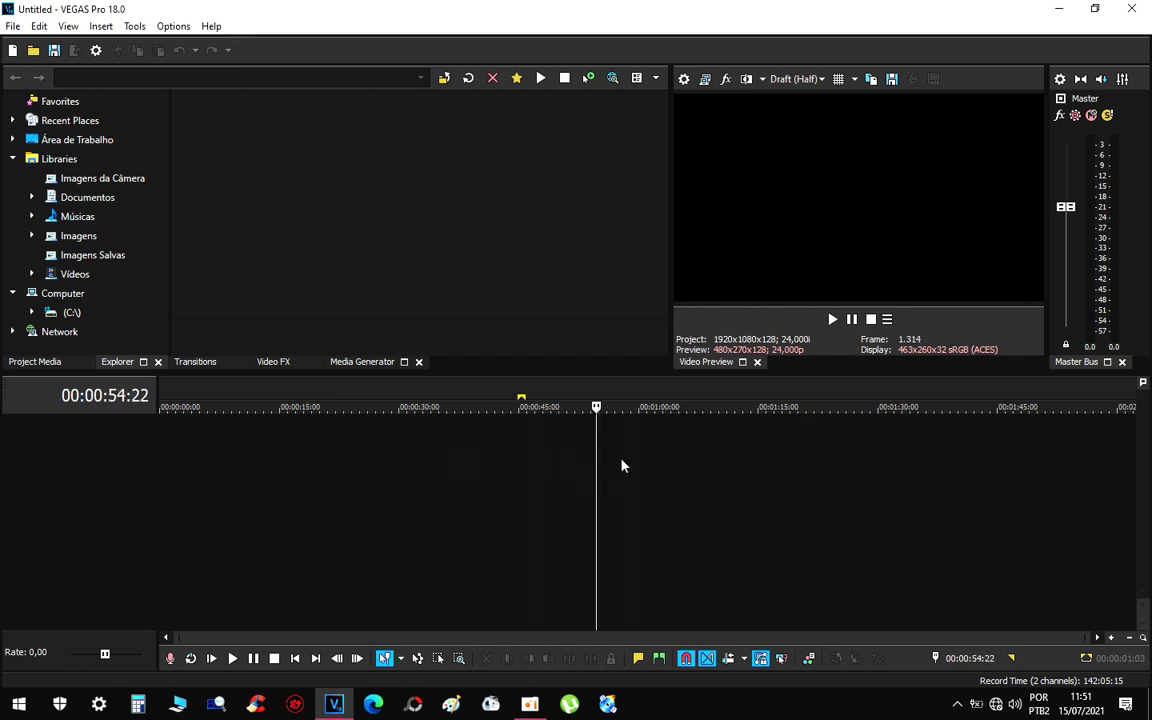
click(566, 468)
click(578, 466)
click(578, 466)
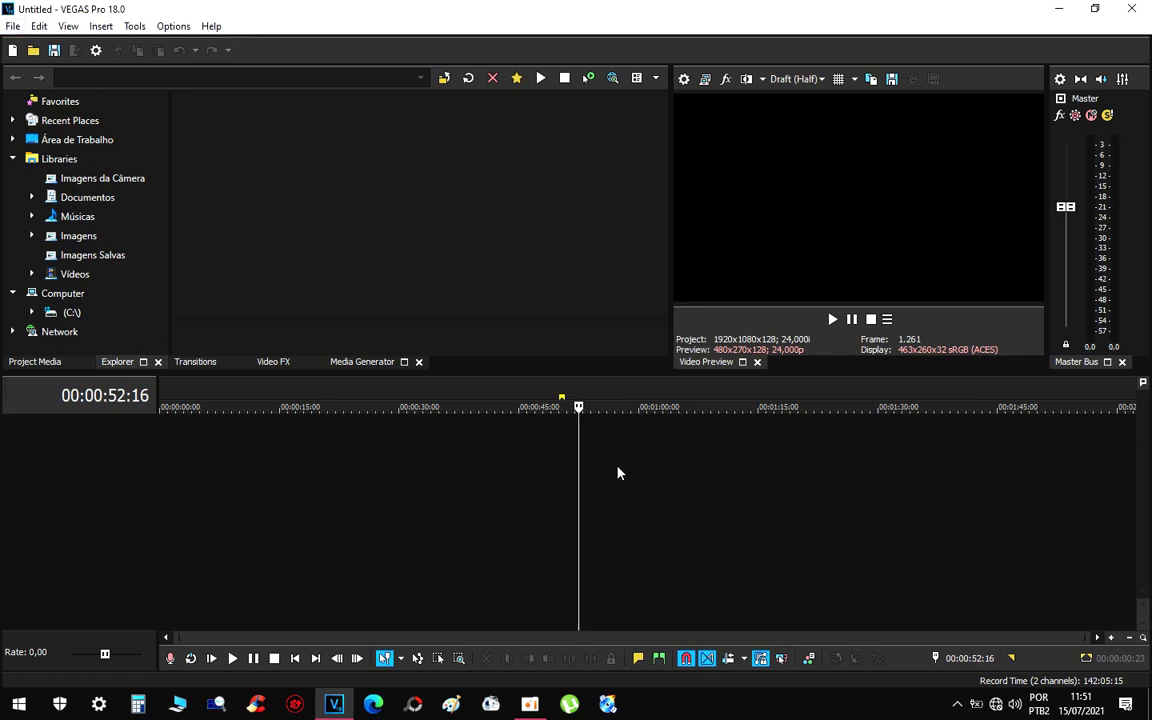
Restore the default window layout and close the Video Preview and Trimmer windows.
key(alt+d)
key(d)
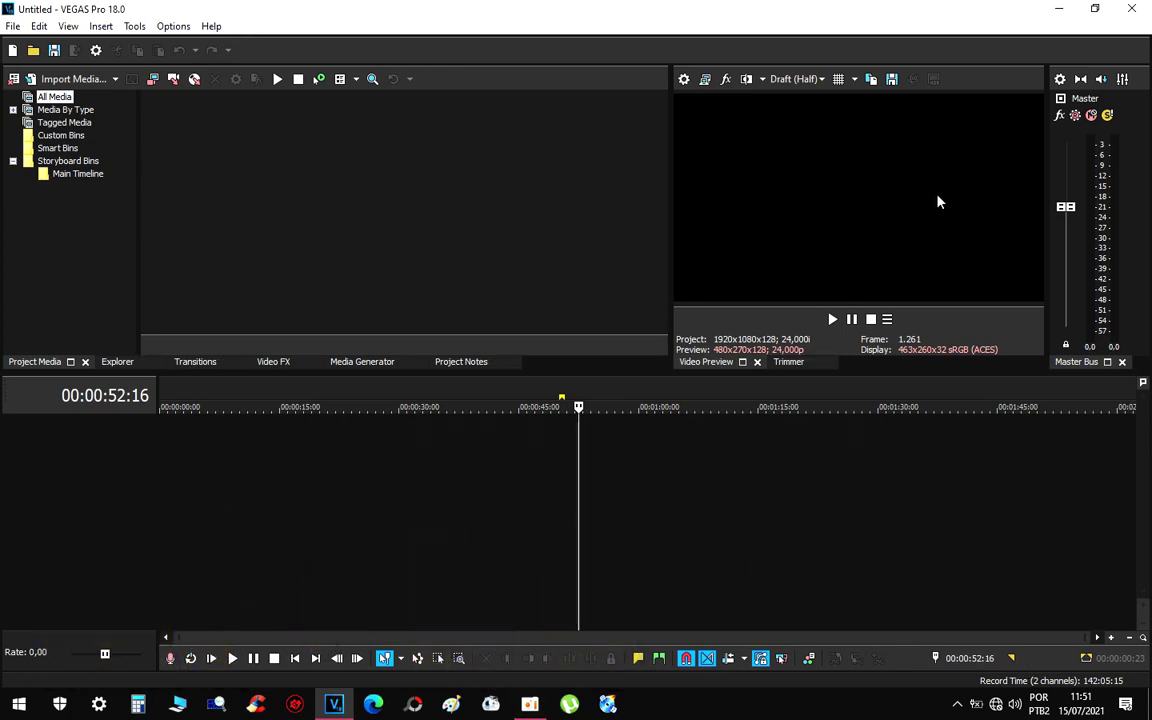
click(757, 362)
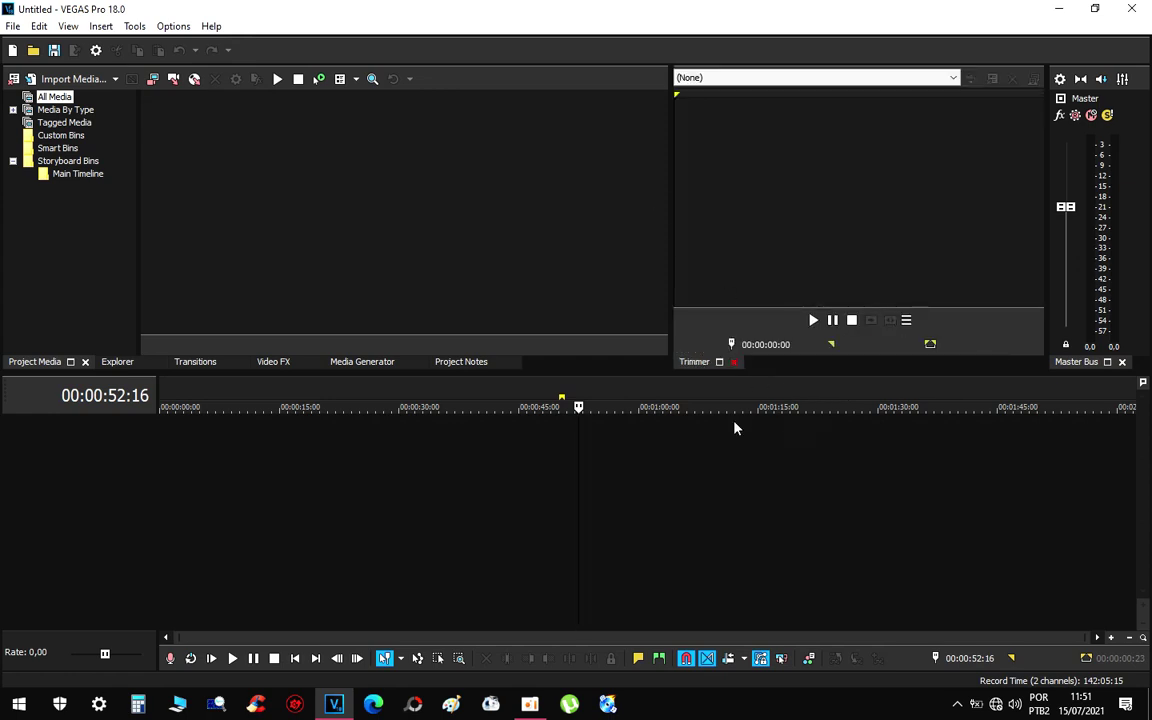
click(734, 362)
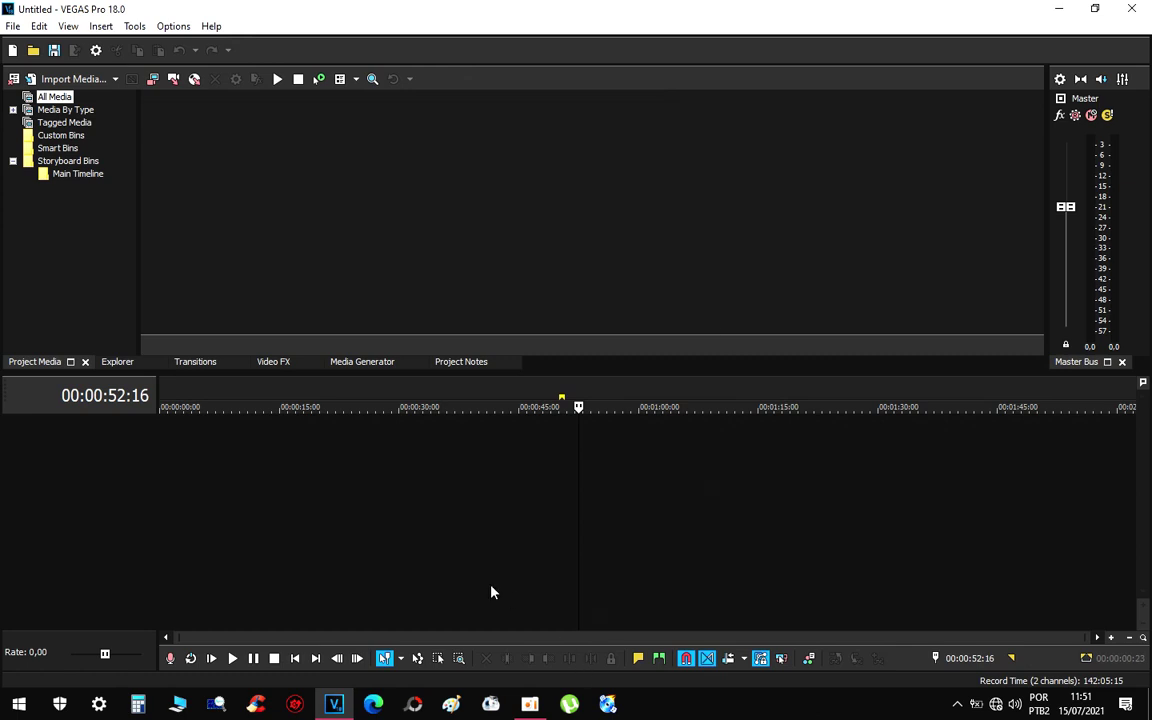
drag(491, 592, 527, 555)
drag(547, 532, 555, 524)
click(654, 480)
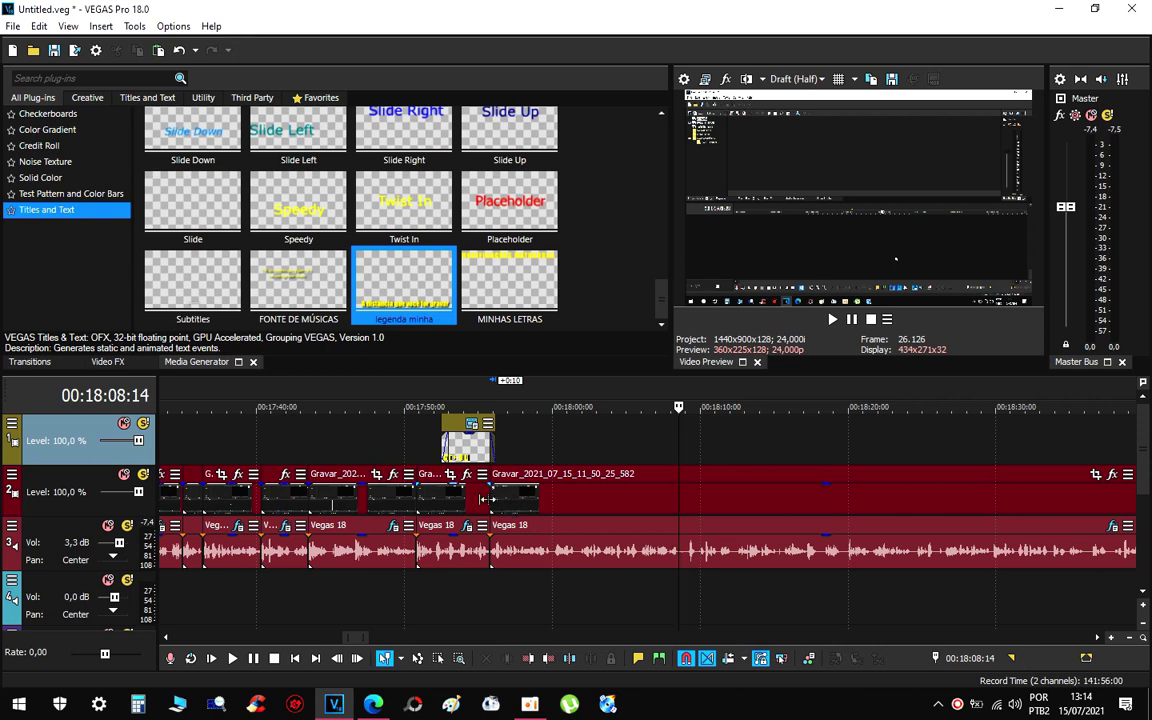
Open the expanded trim view at the end of the clip at 00:17:55:19 and set the preview quality to Draft (Full).
click(484, 496)
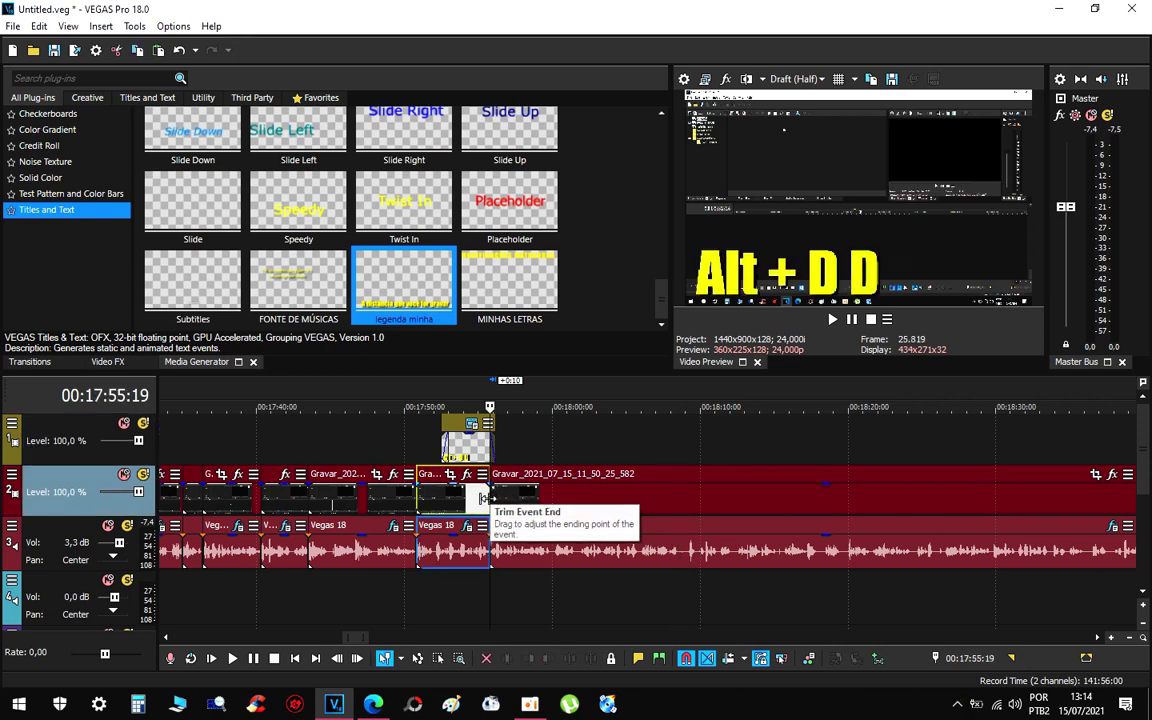
double_click(484, 498)
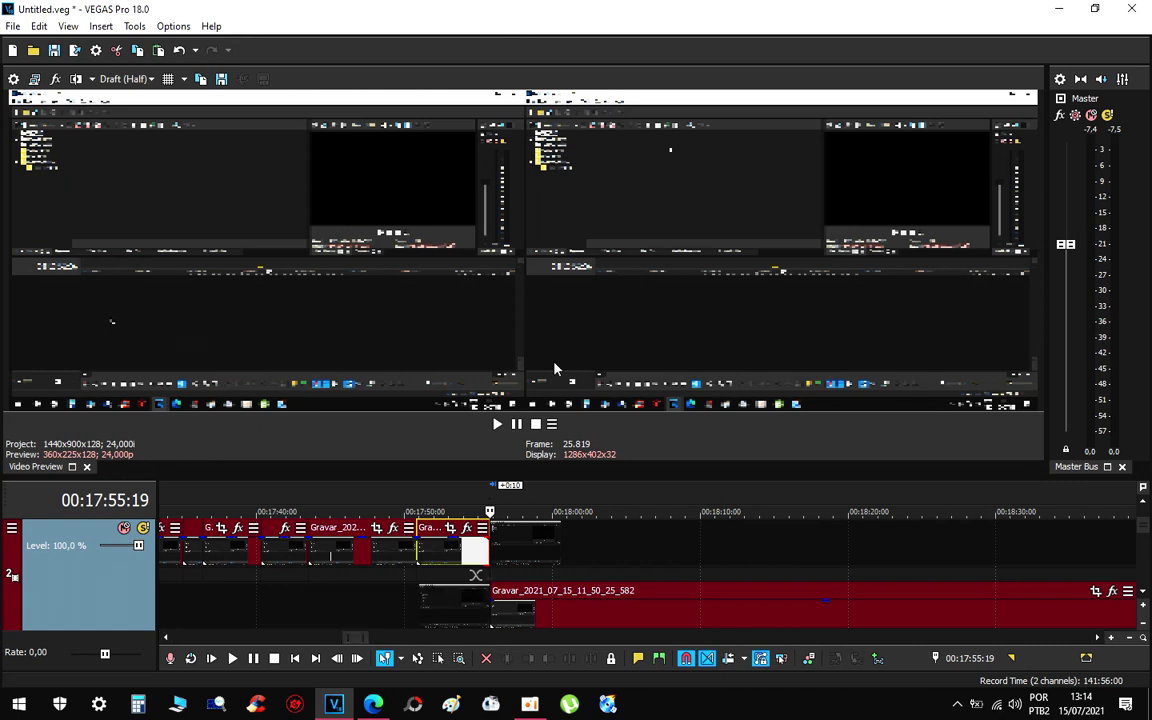
click(151, 79)
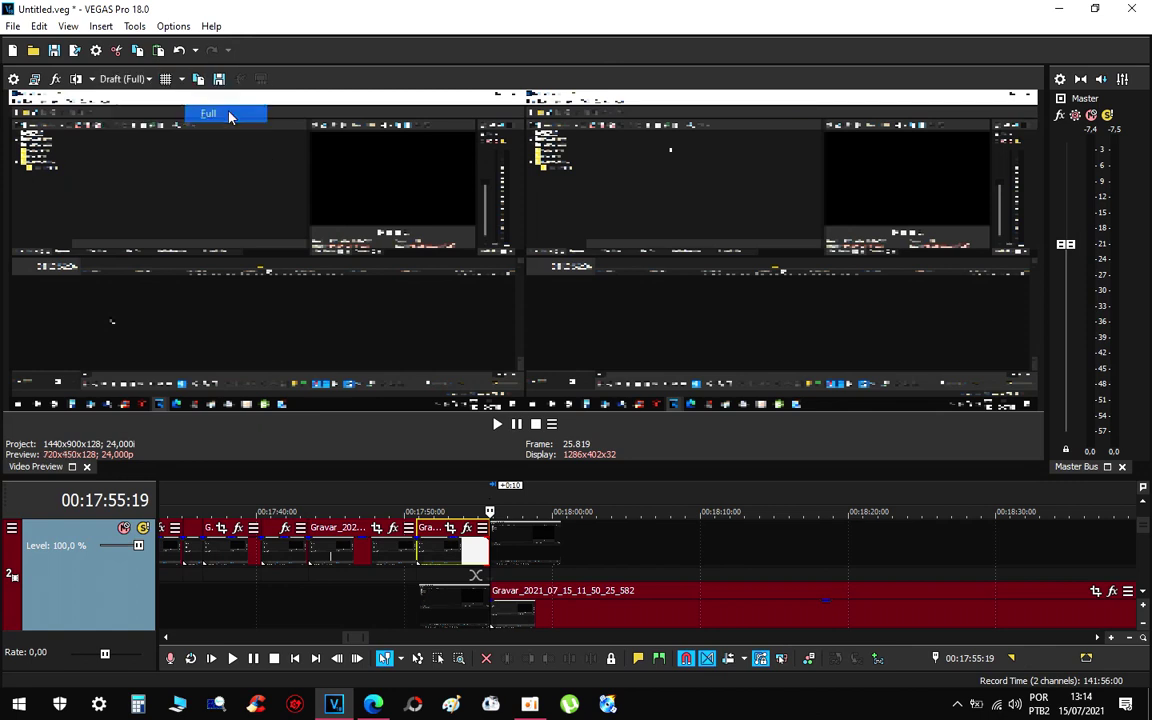
click(225, 112)
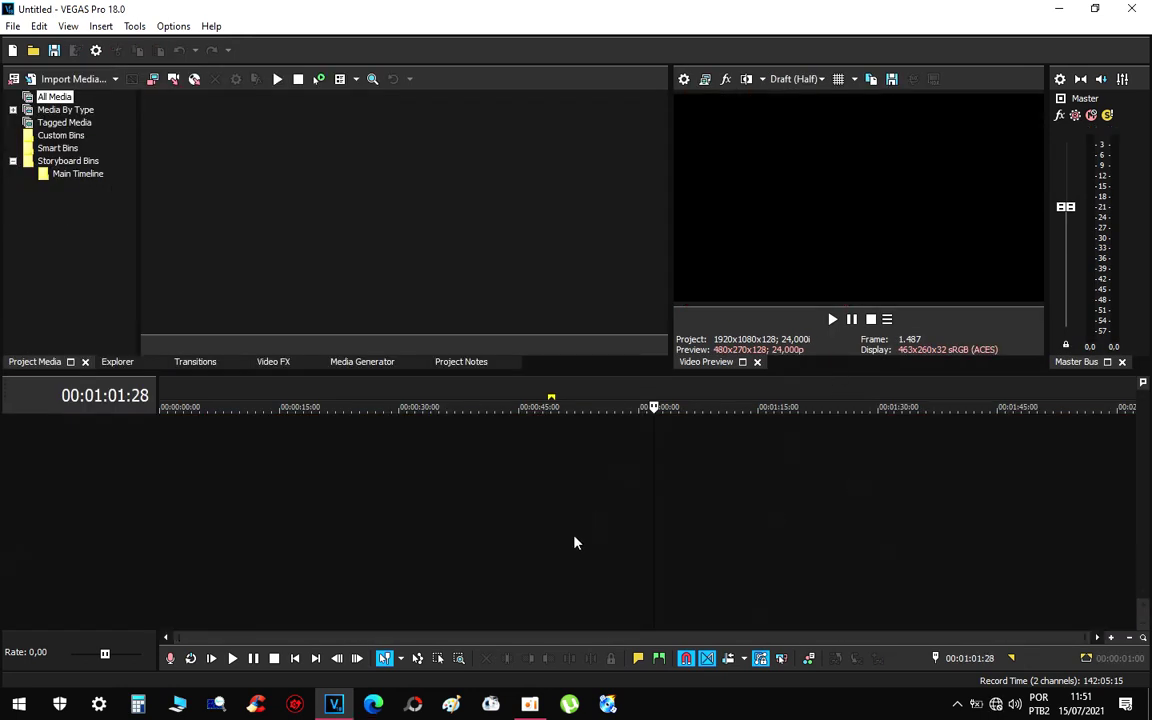
Close the Project Notes, Explorer and Project Media windows in the default layout.
click(572, 543)
click(663, 486)
click(470, 367)
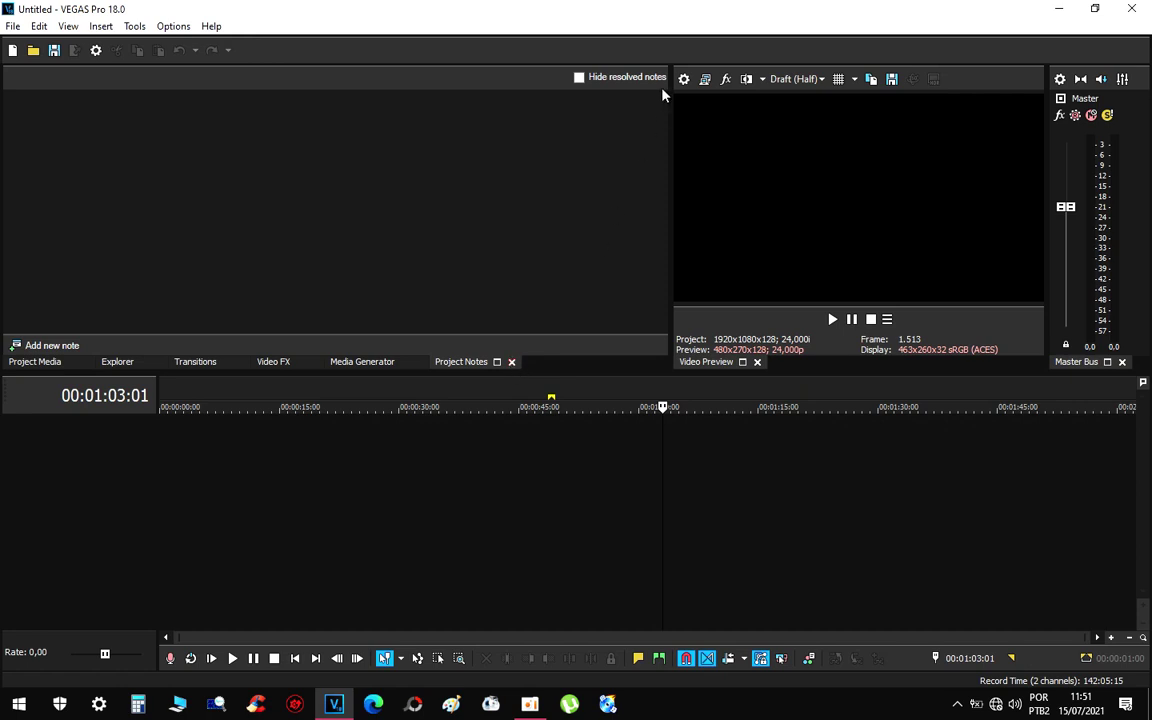
click(511, 362)
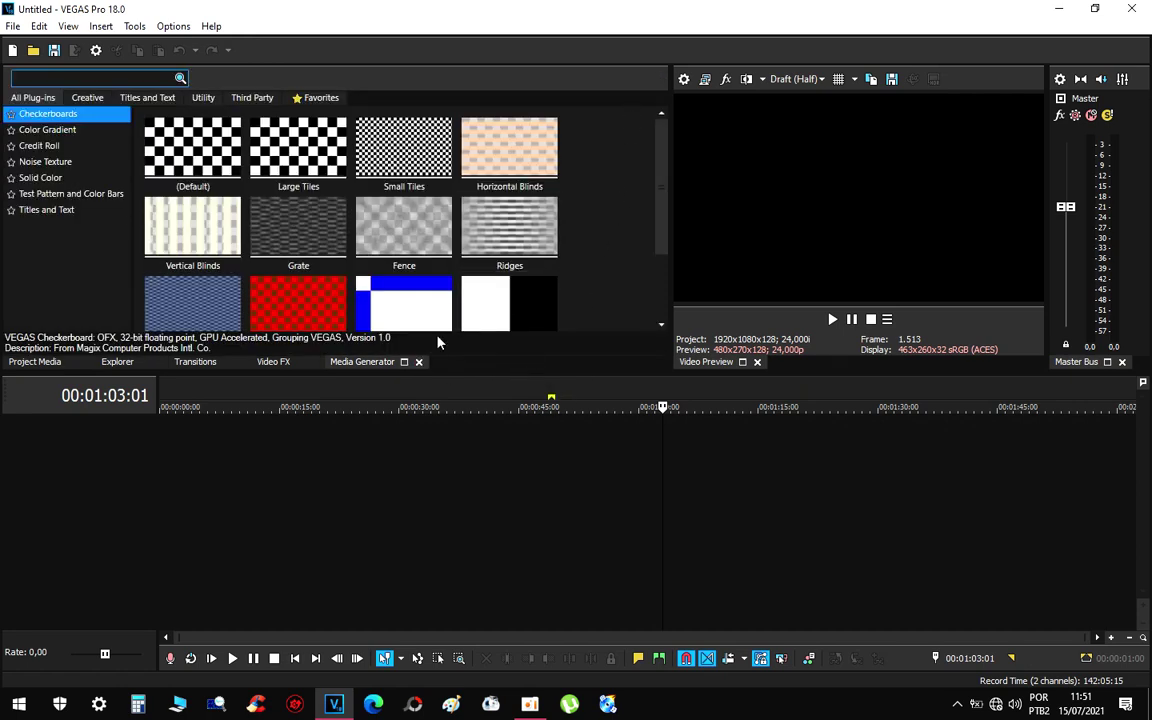
click(270, 362)
click(196, 363)
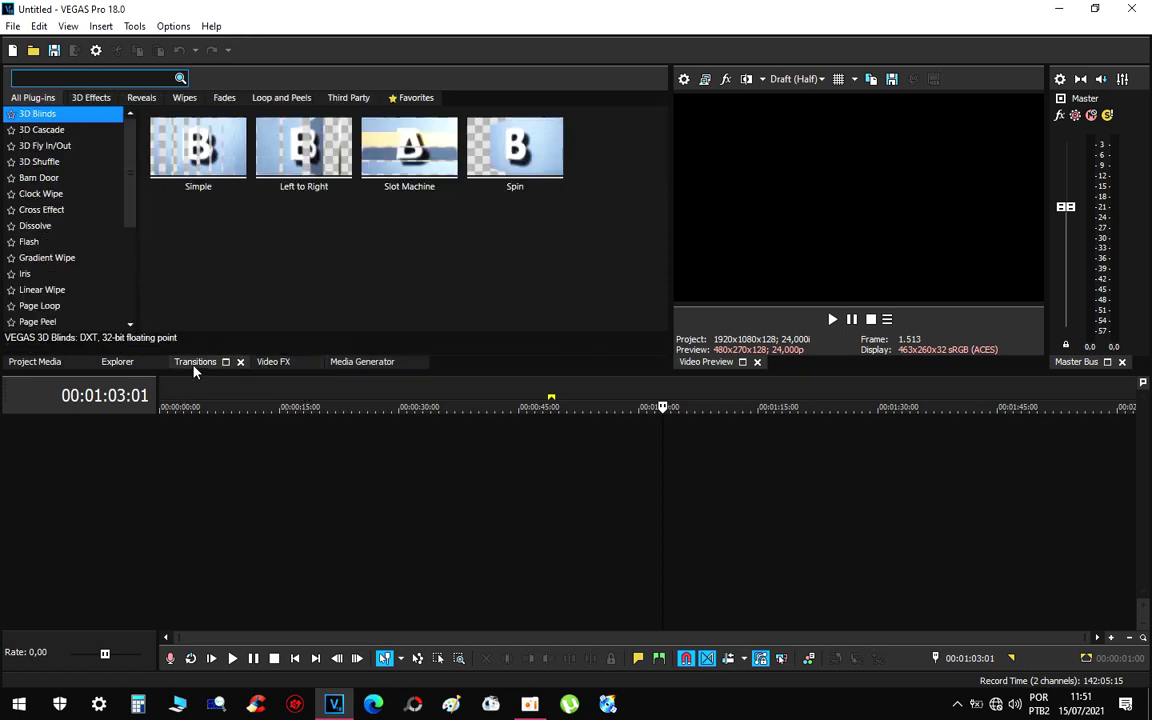
click(120, 363)
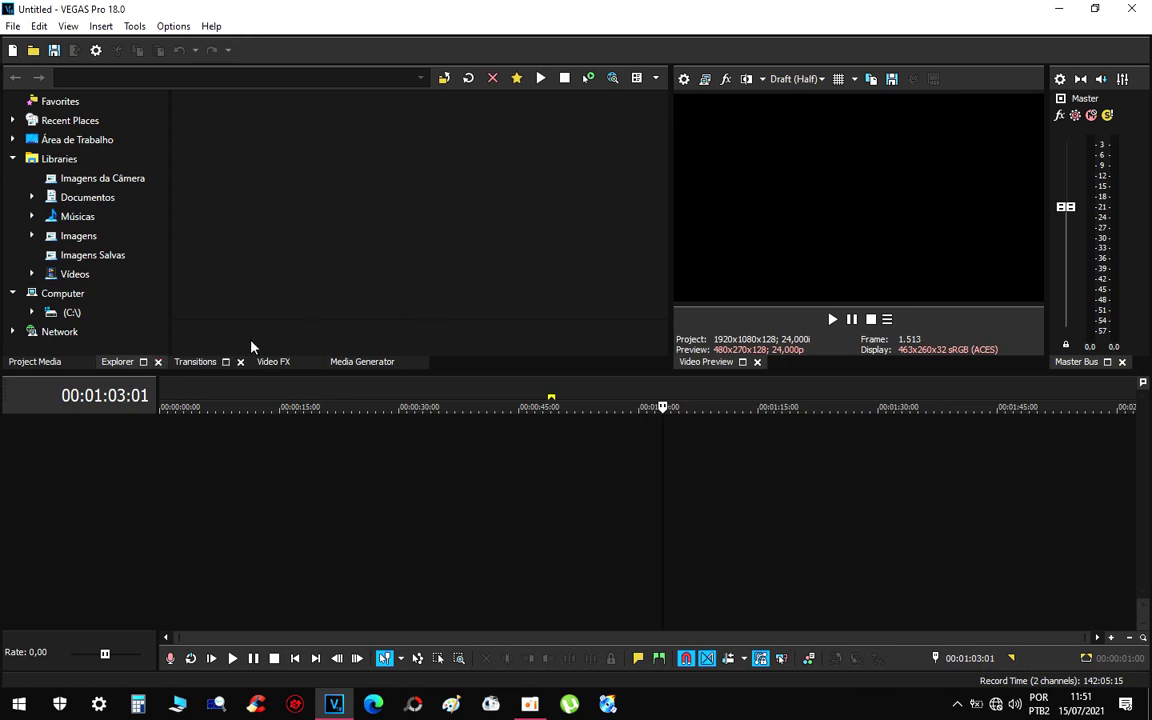
click(158, 363)
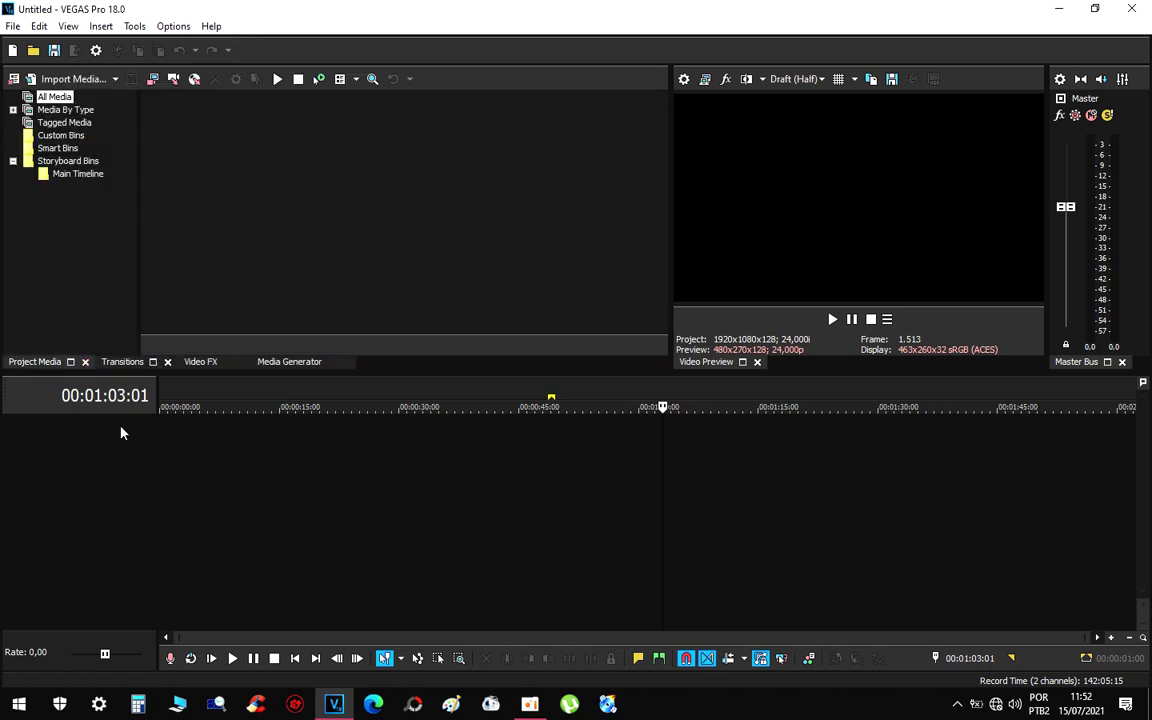
click(85, 364)
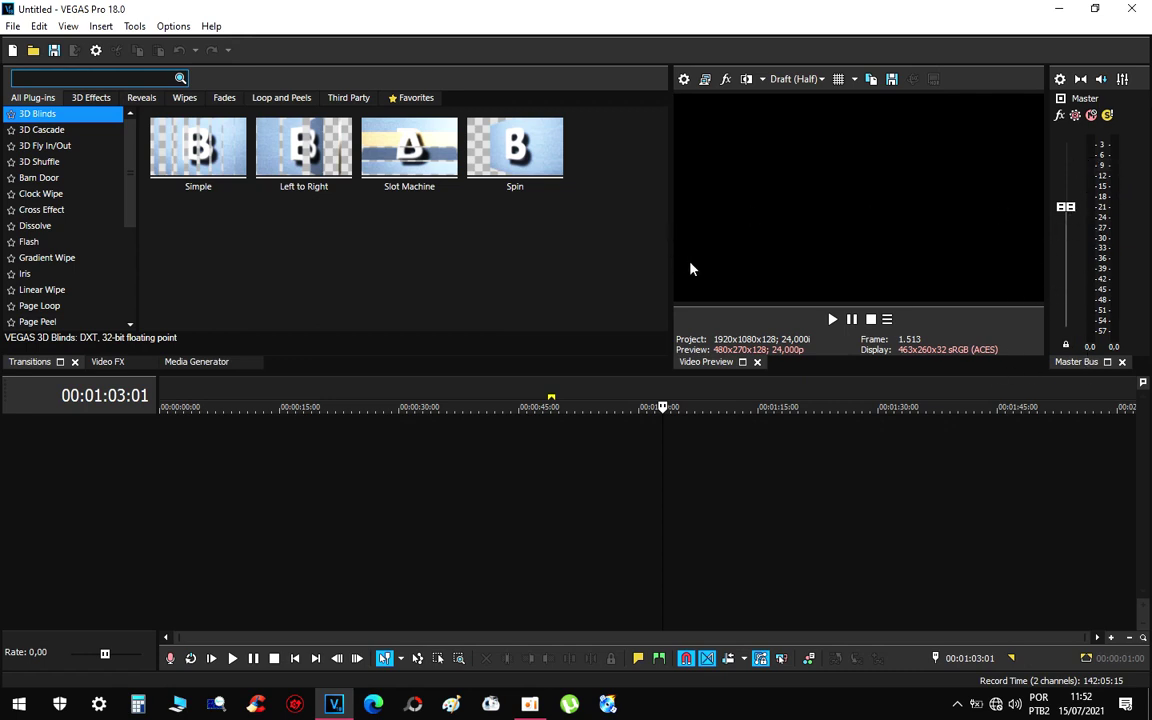
Set the video preview quality to Draft (Half).
click(795, 79)
mouse_move(802, 106)
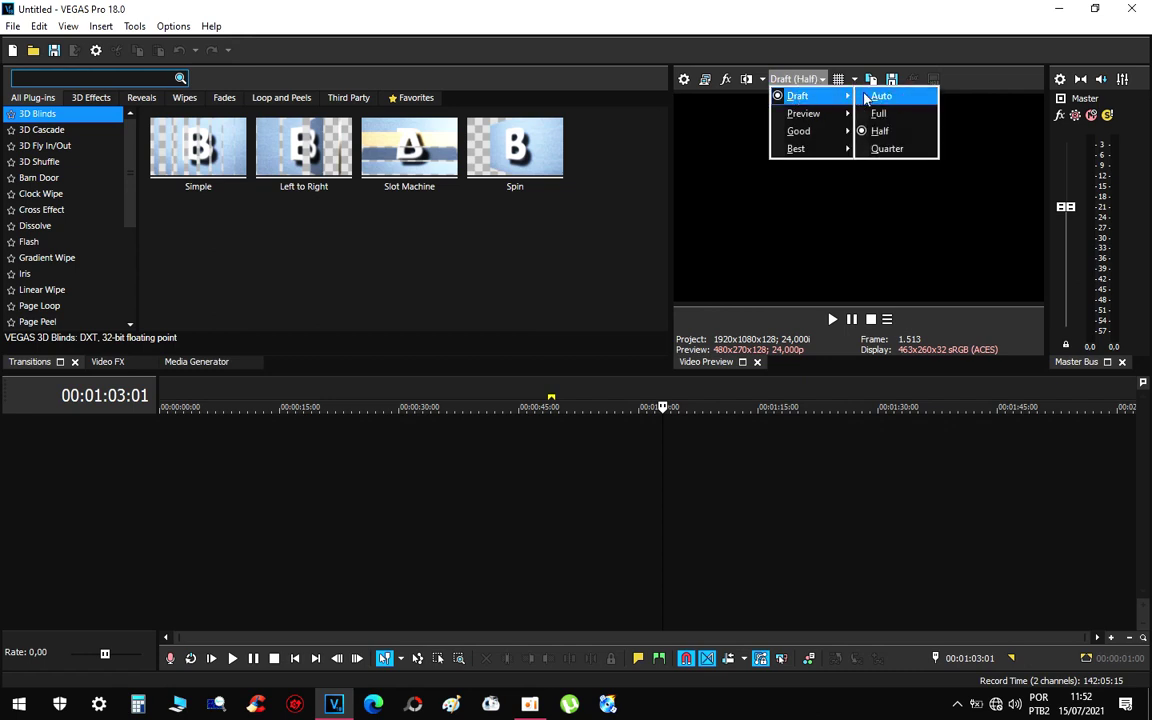
click(880, 131)
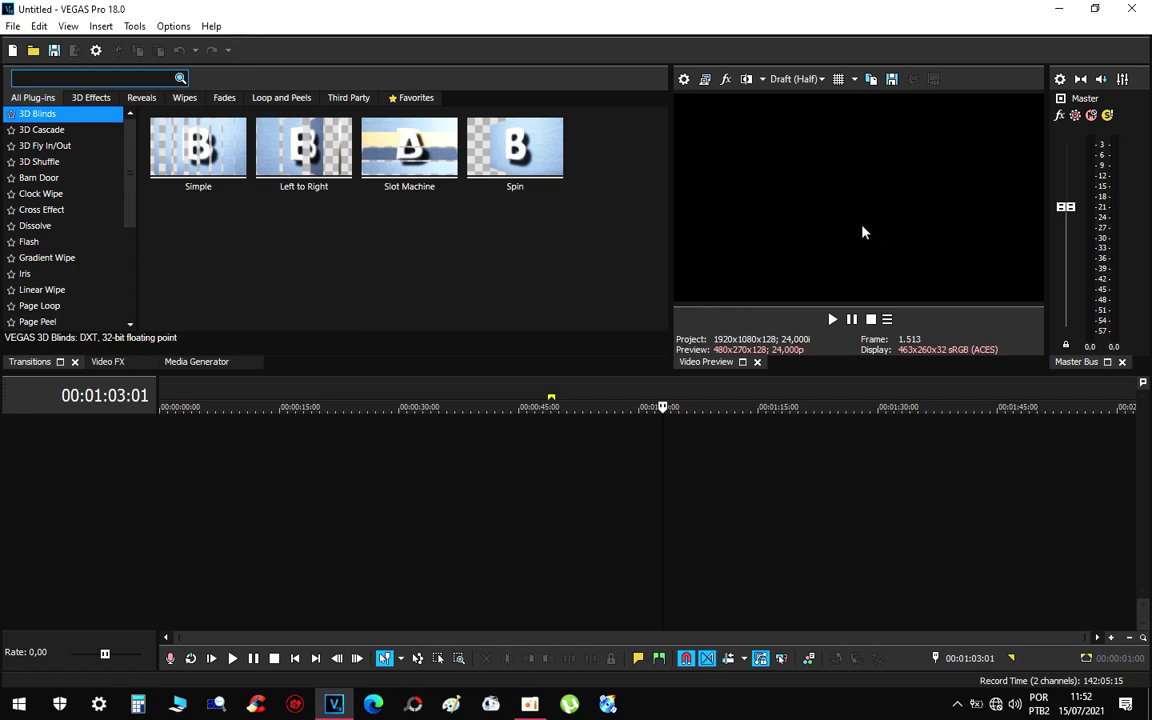
Switch the video preview quality to Draft (Full) and return it to Draft (Half).
click(795, 79)
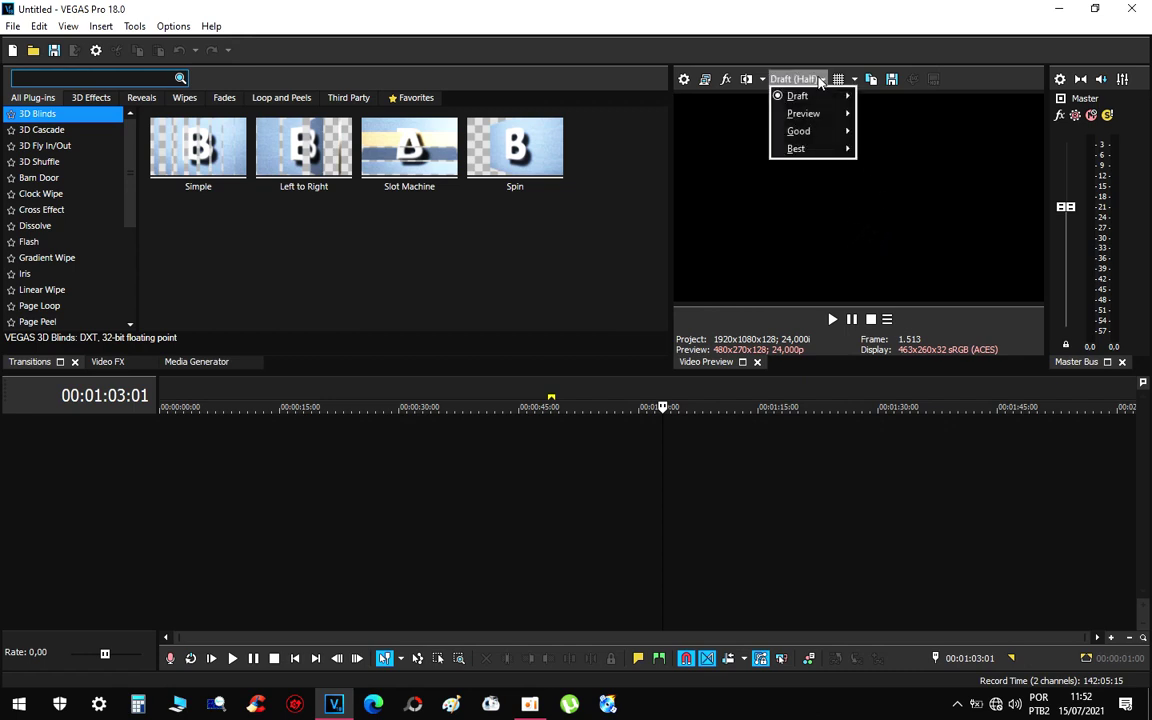
mouse_move(805, 97)
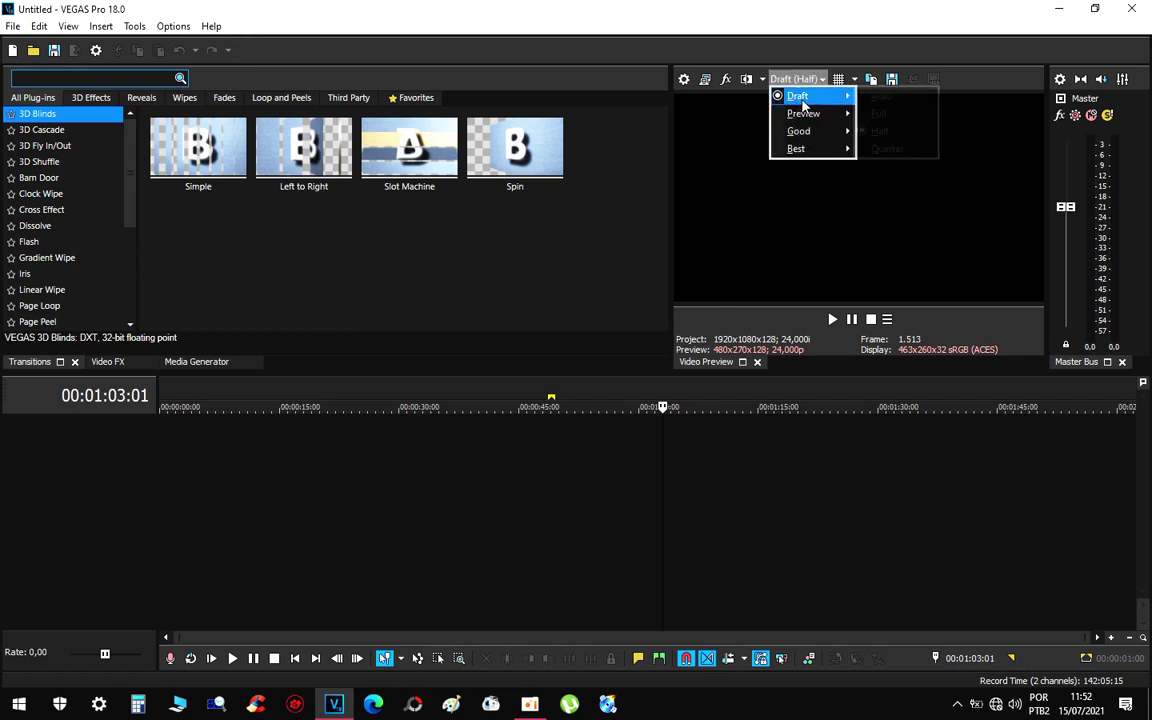
mouse_move(840, 148)
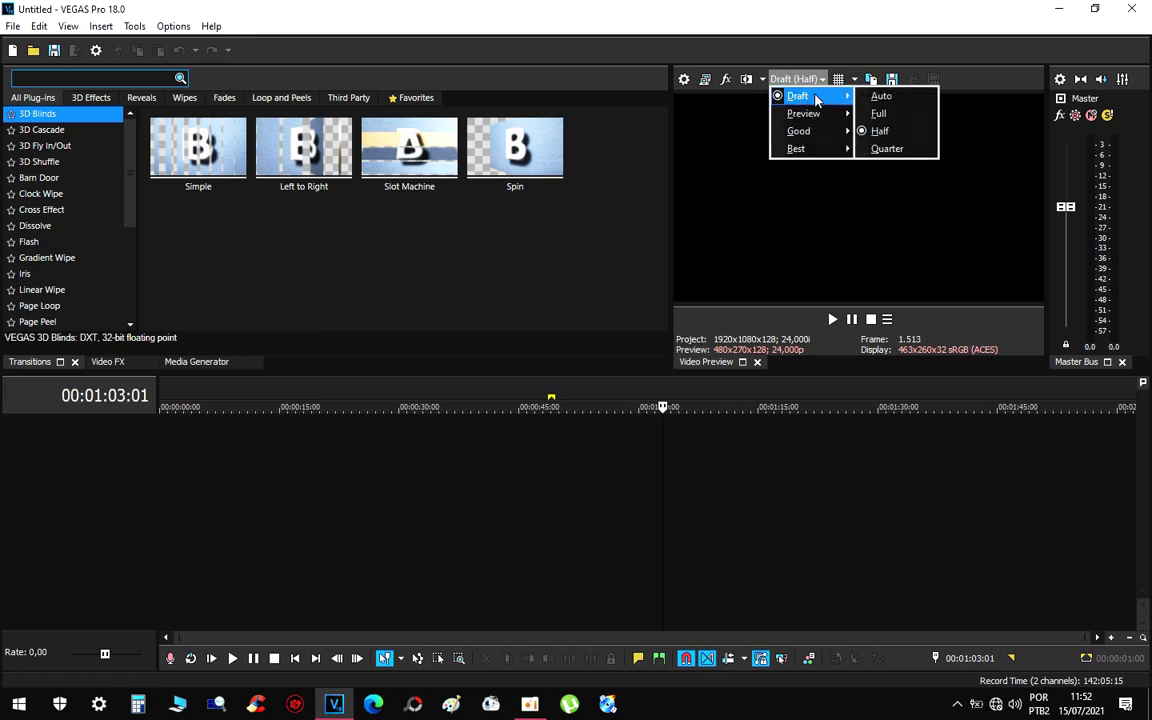
click(884, 114)
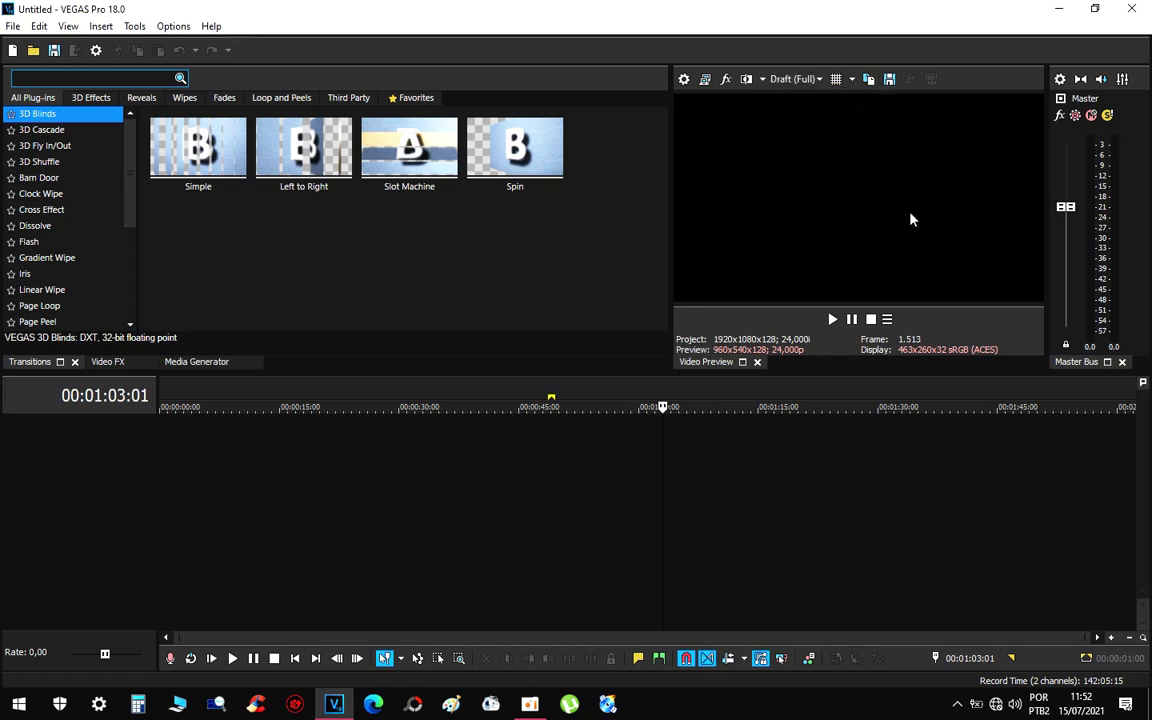
click(795, 80)
mouse_move(820, 96)
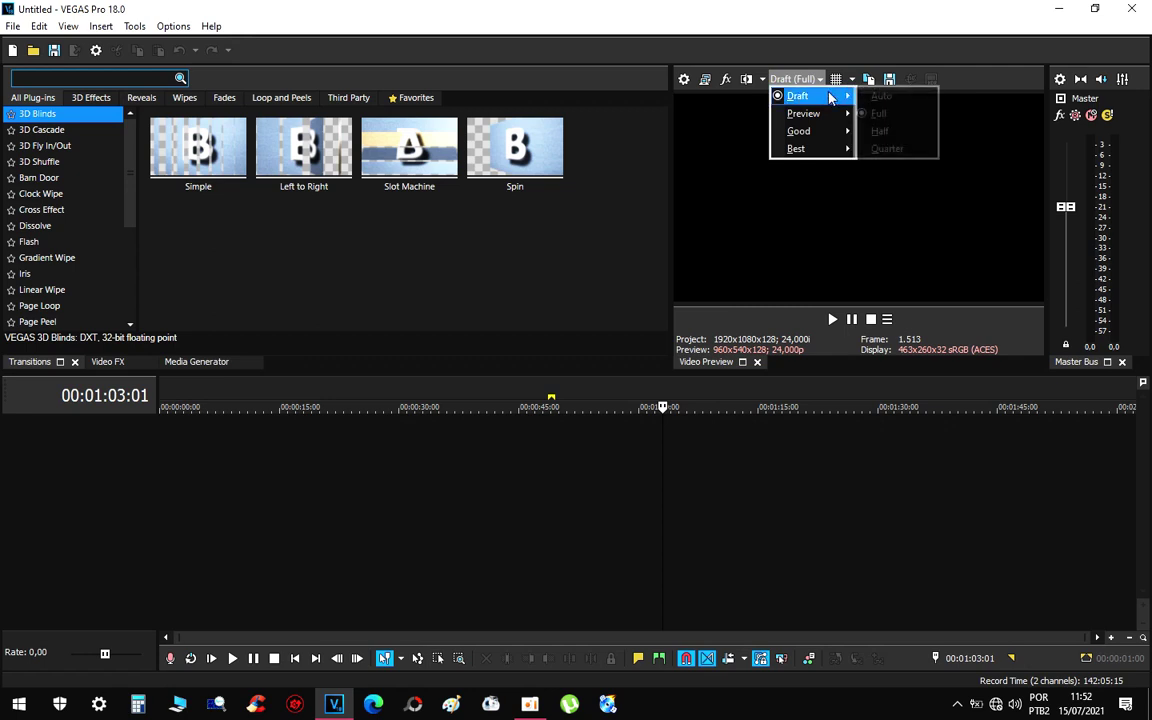
click(880, 131)
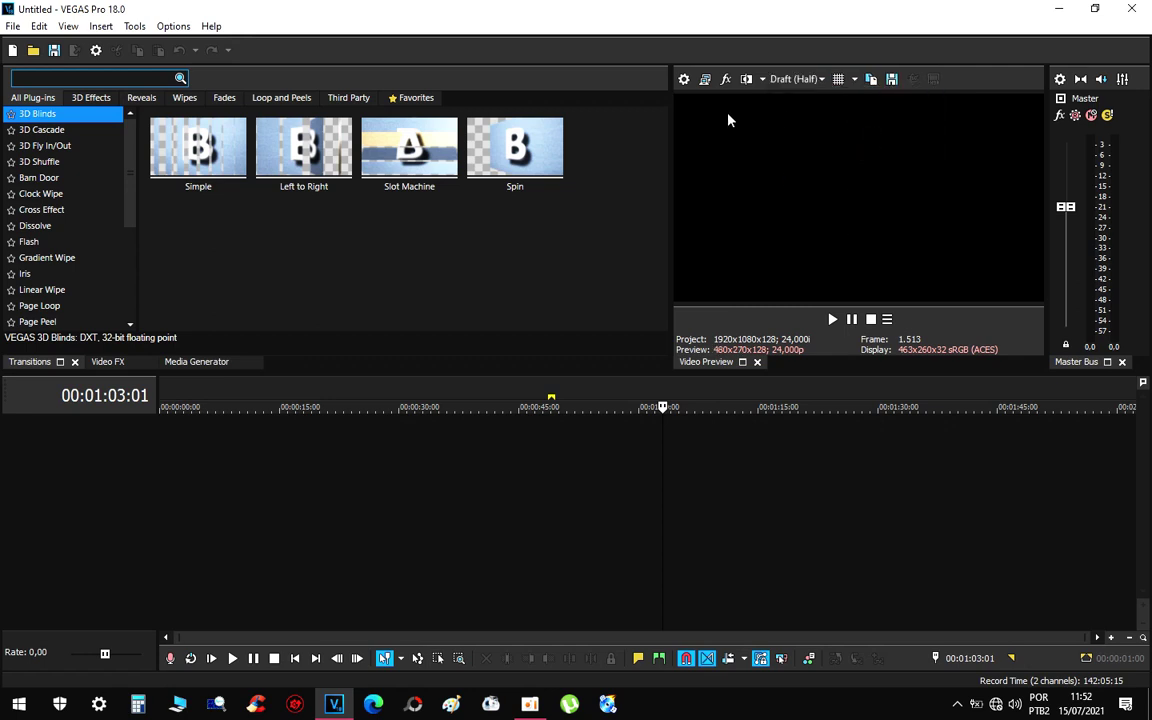
Open the project's video properties, try the HDV 720-30p template and select the CINEMATOGRÁFICO template instead.
click(684, 81)
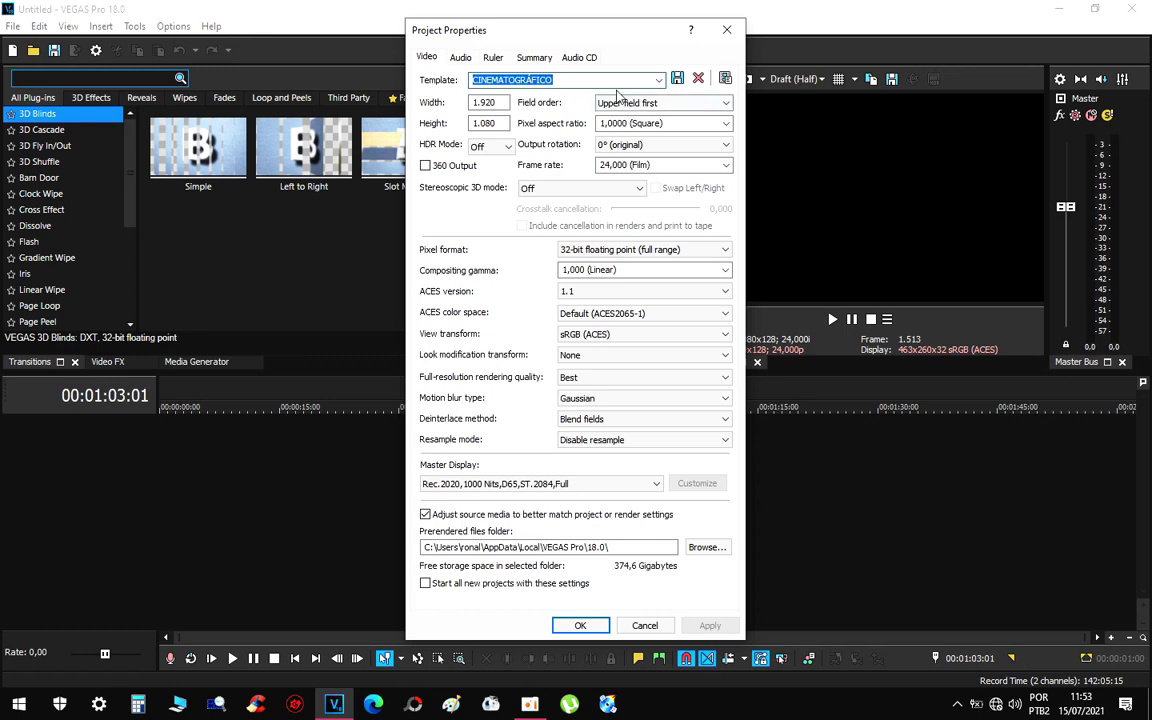
click(659, 80)
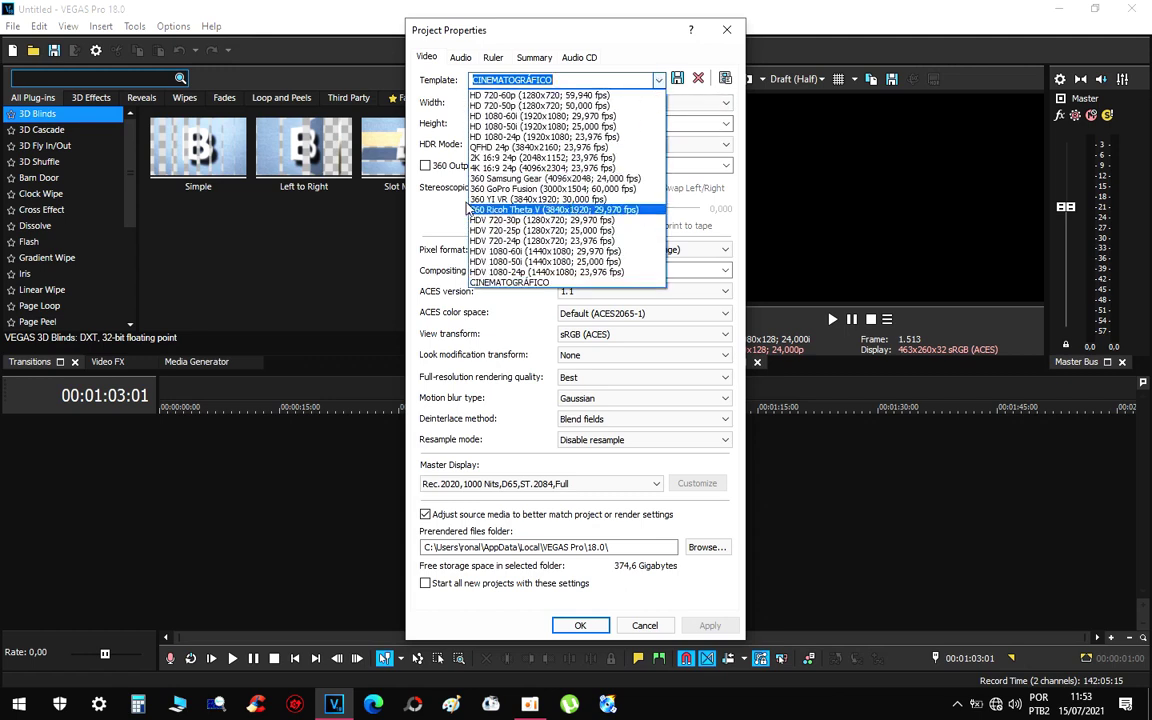
click(500, 220)
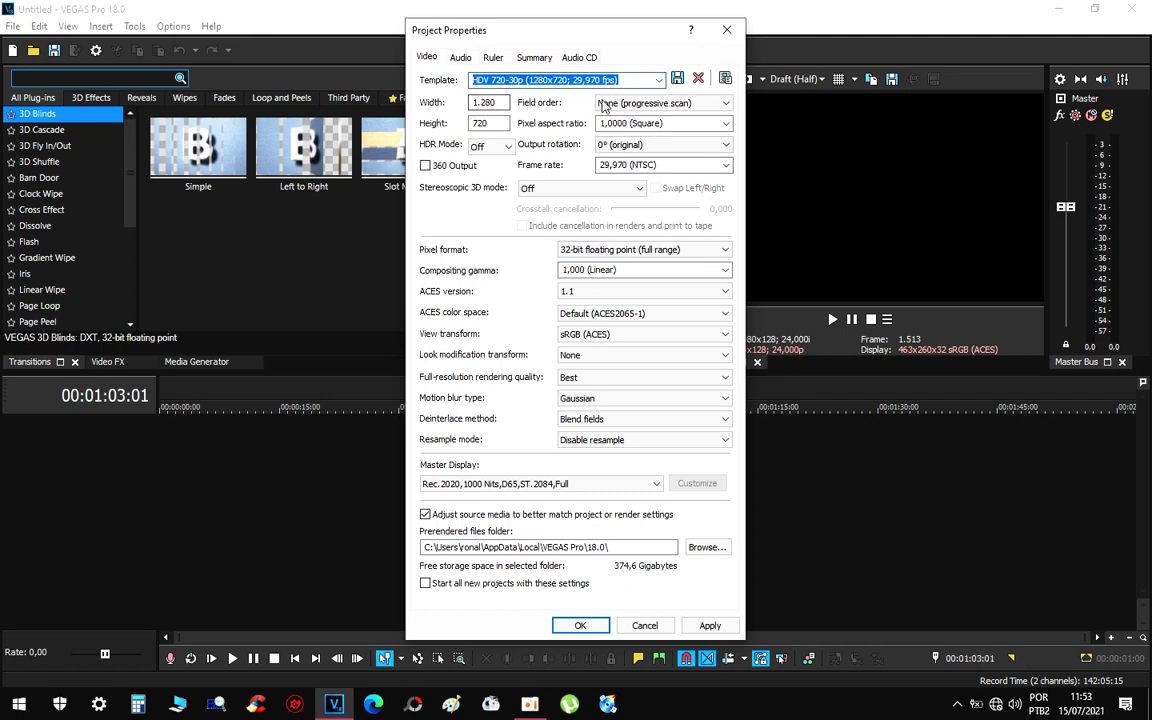
click(660, 82)
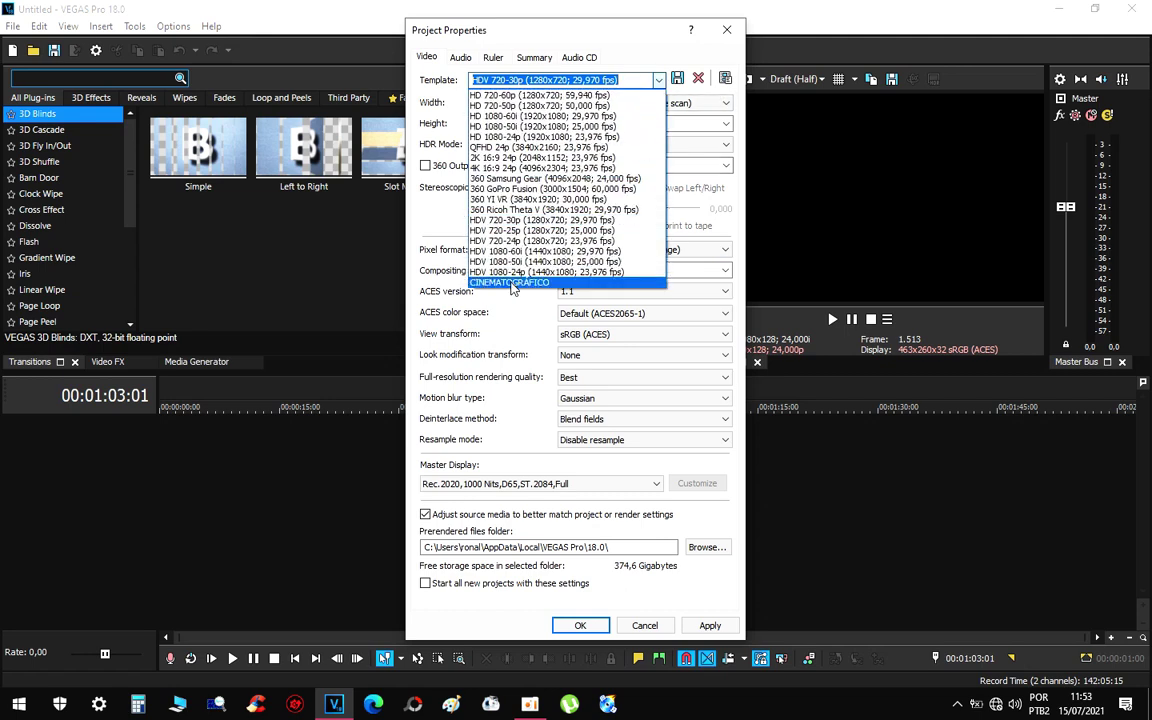
click(463, 257)
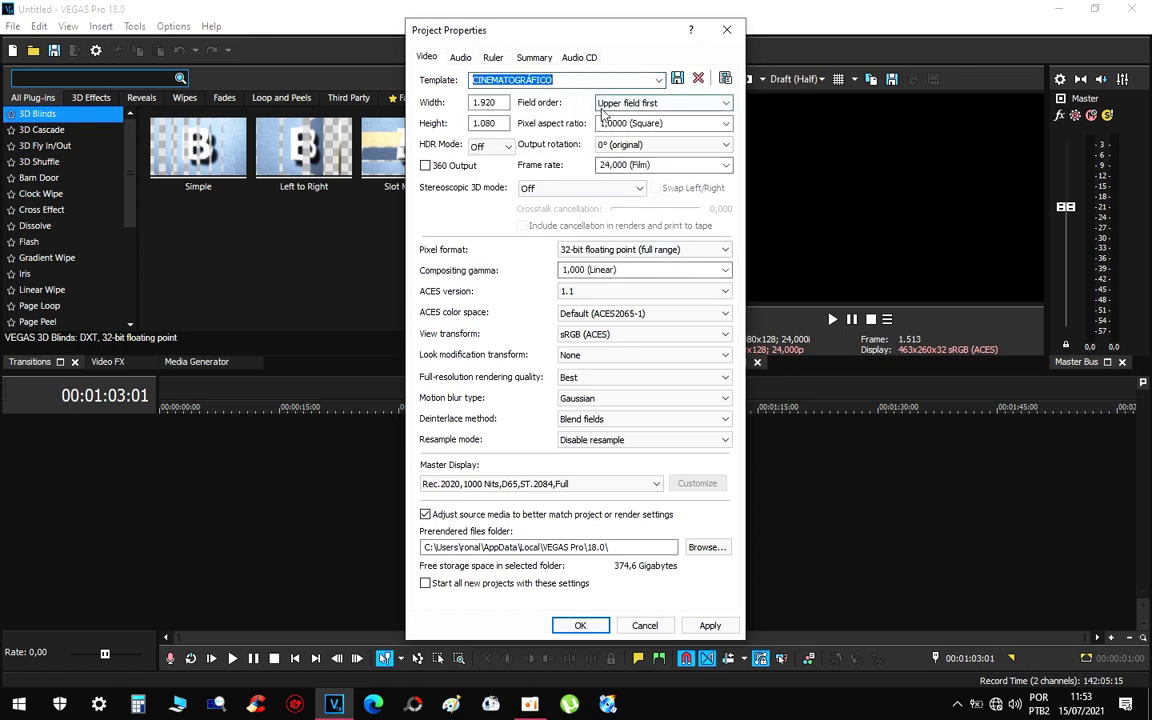
Check the field order options and set the project's frame rate to 24,000 (Film).
click(665, 104)
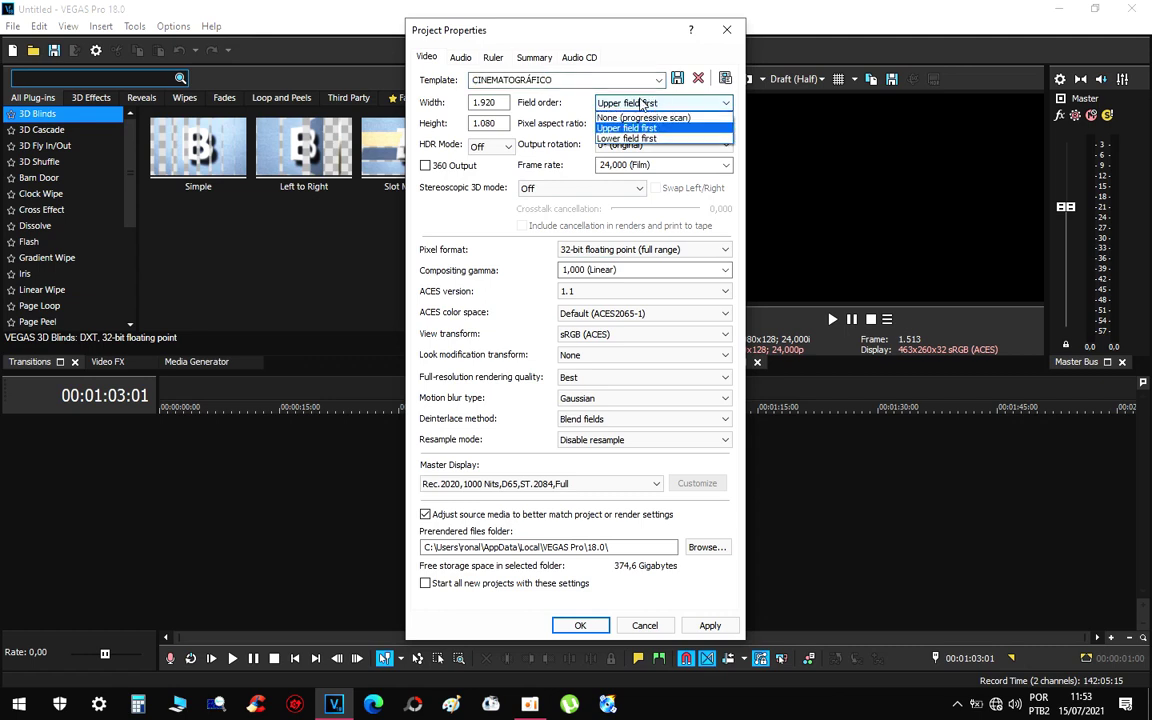
click(578, 105)
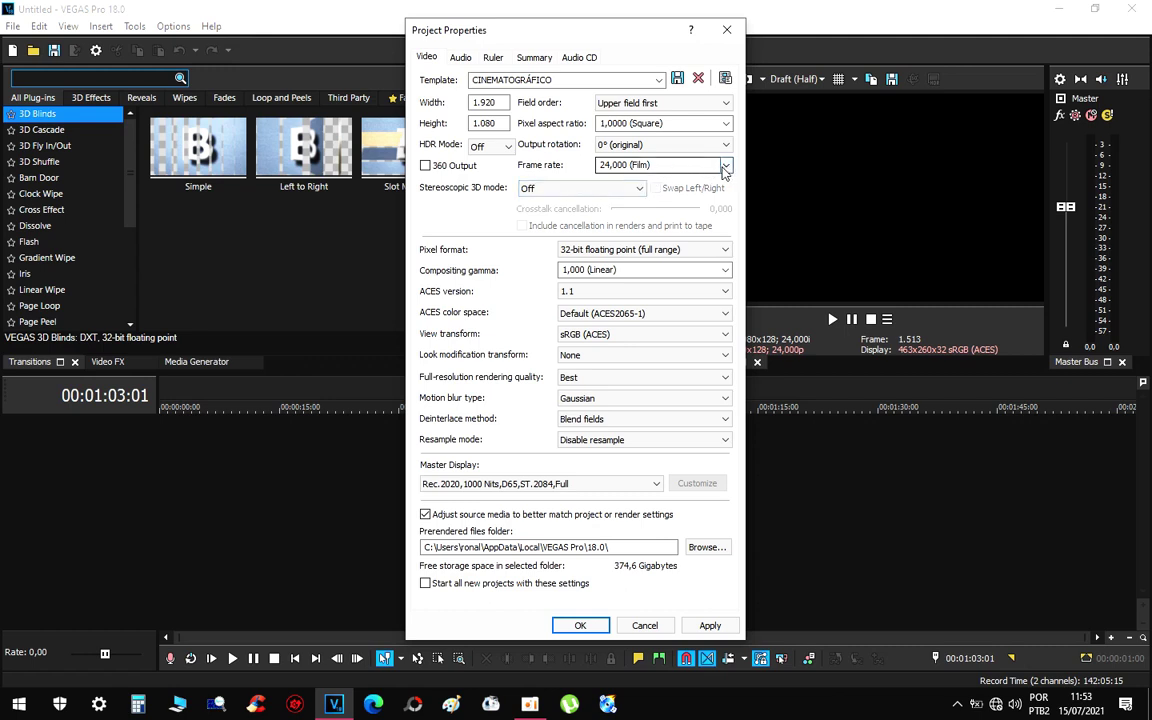
click(617, 164)
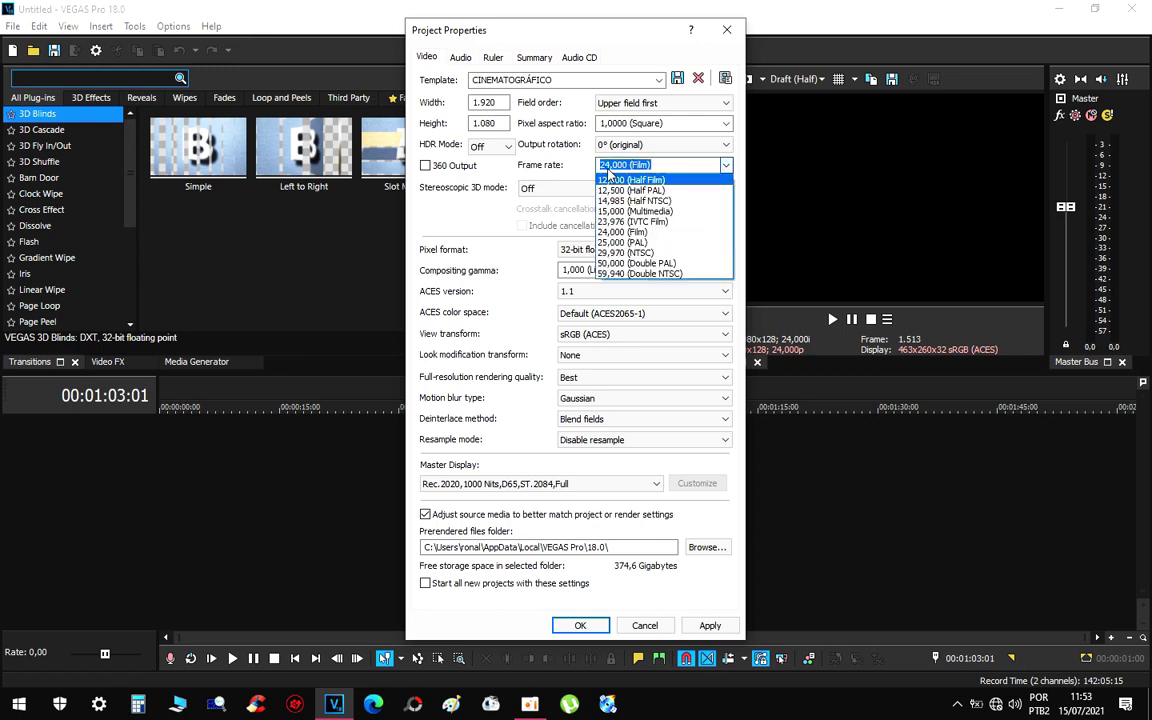
click(634, 232)
click(727, 167)
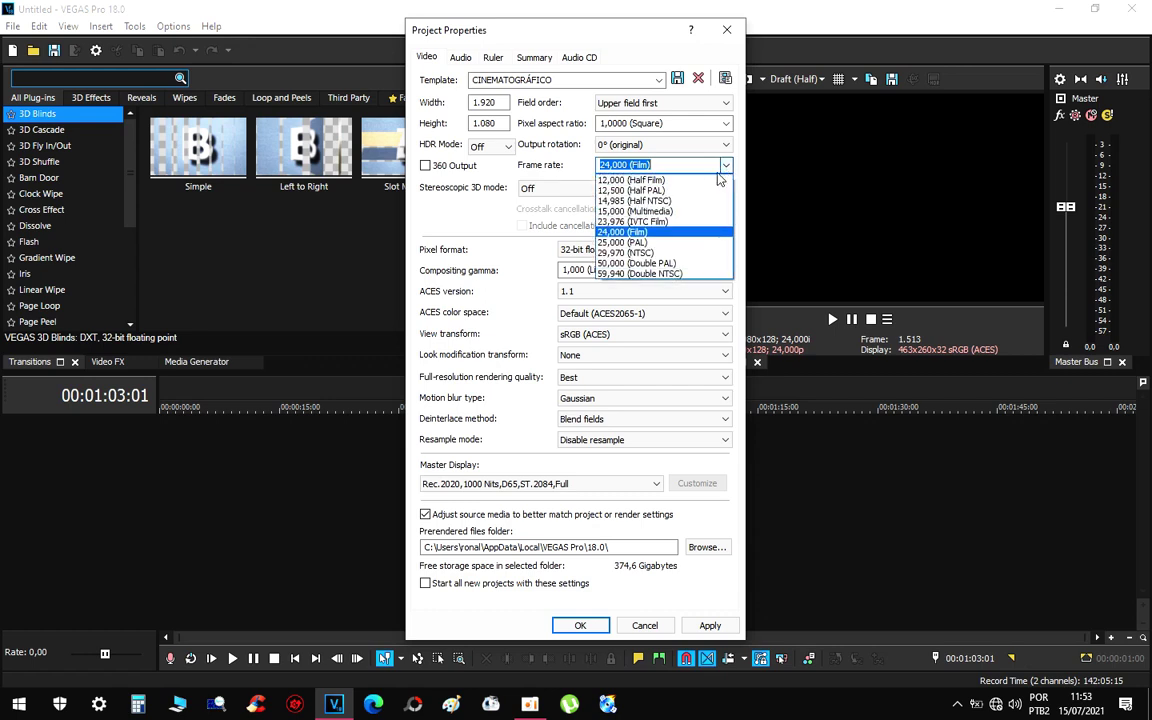
click(550, 152)
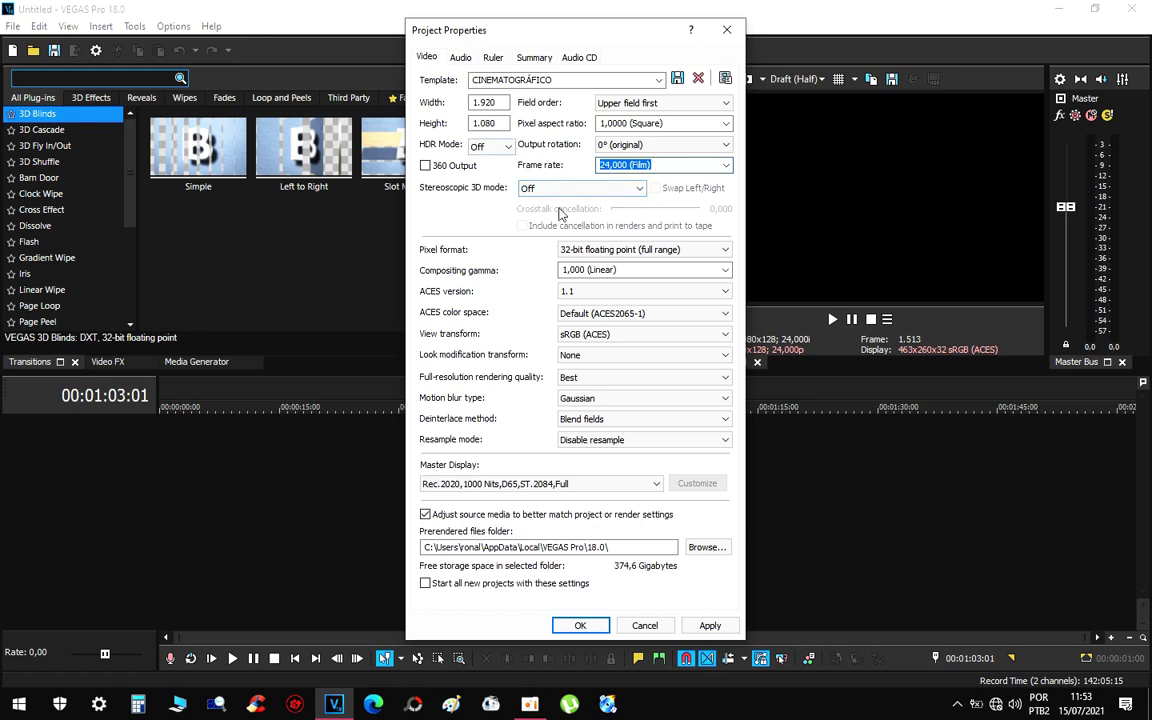
click(655, 163)
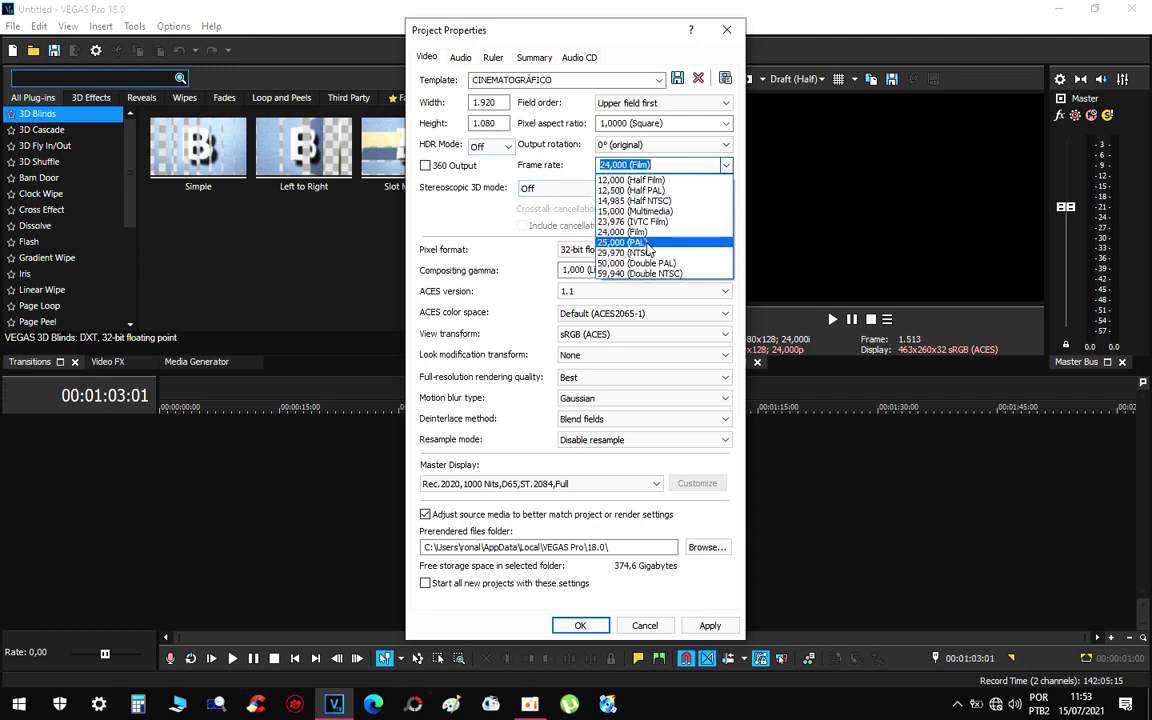
key(Escape)
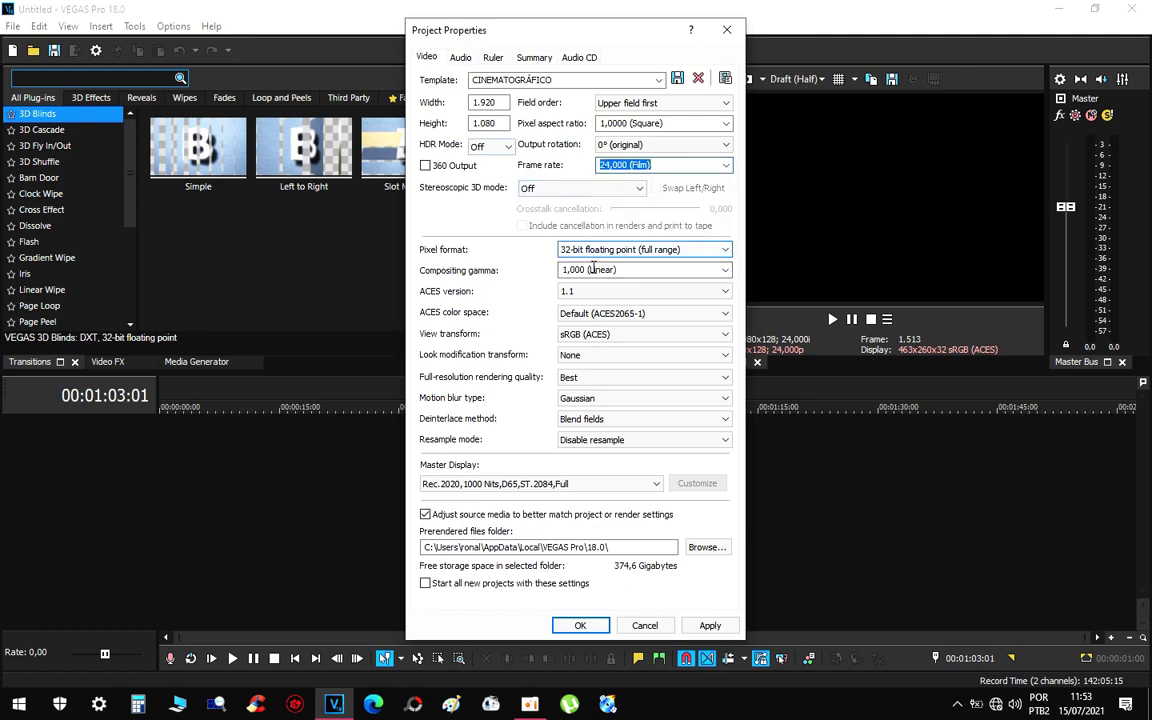
Set the project's view transform to Off and check the ACES color space options.
click(627, 342)
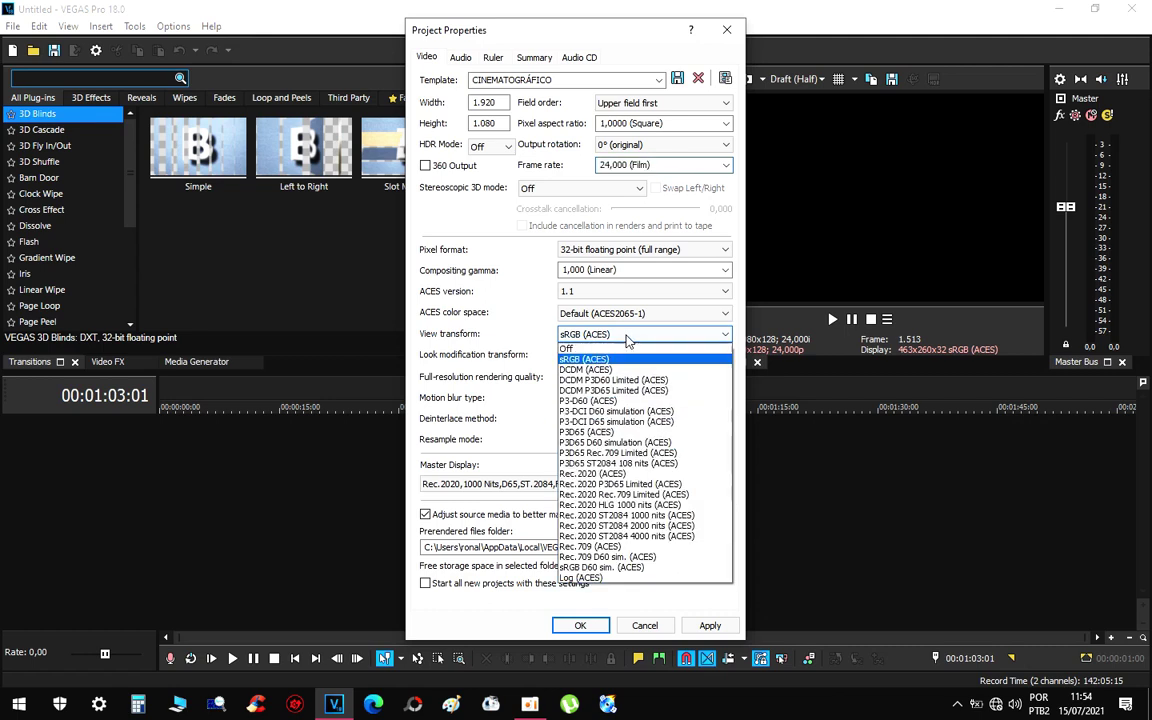
click(590, 356)
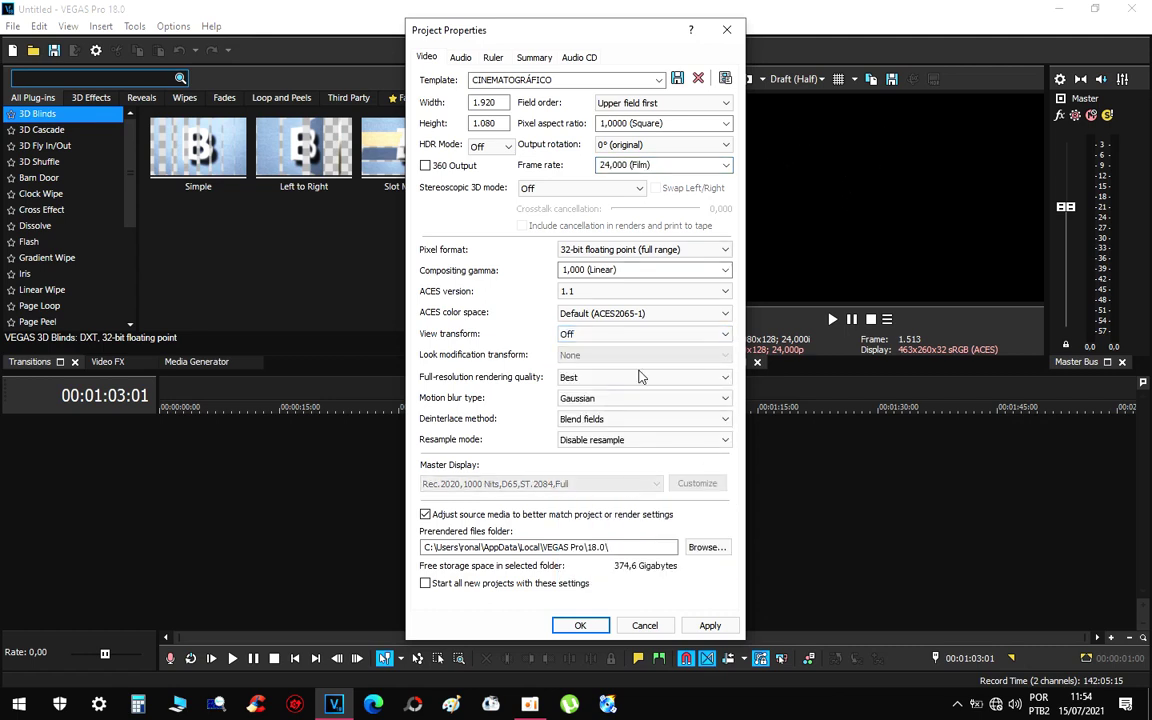
click(603, 316)
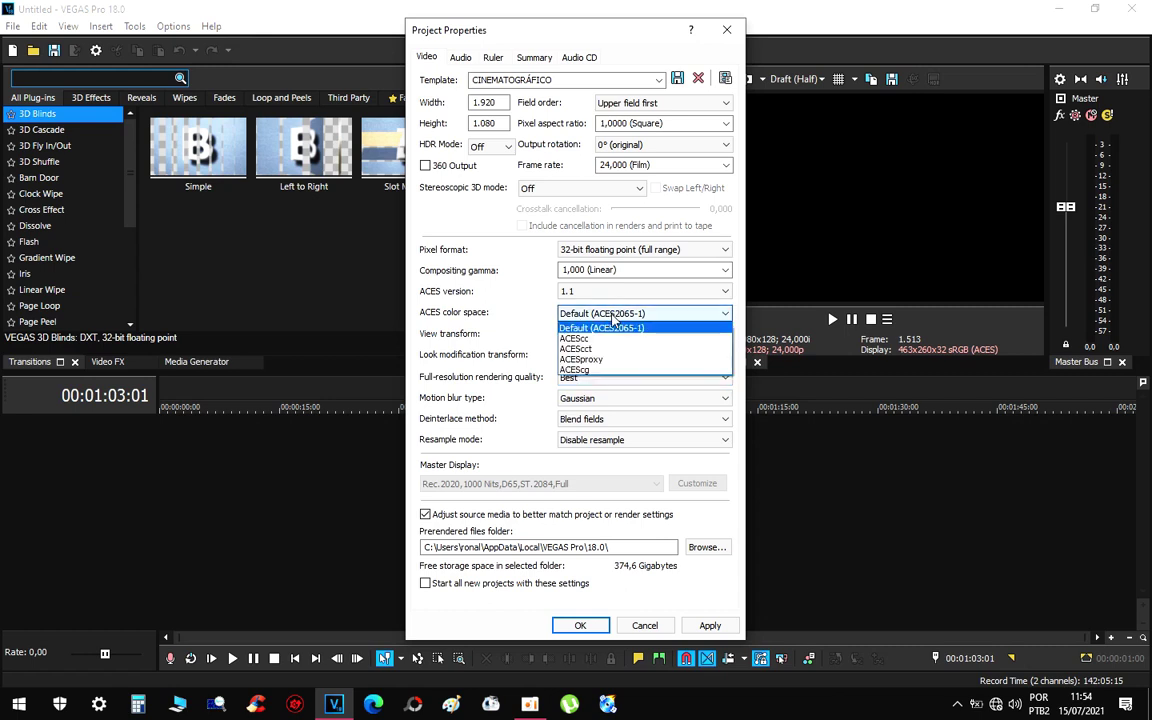
click(519, 318)
click(602, 339)
click(572, 347)
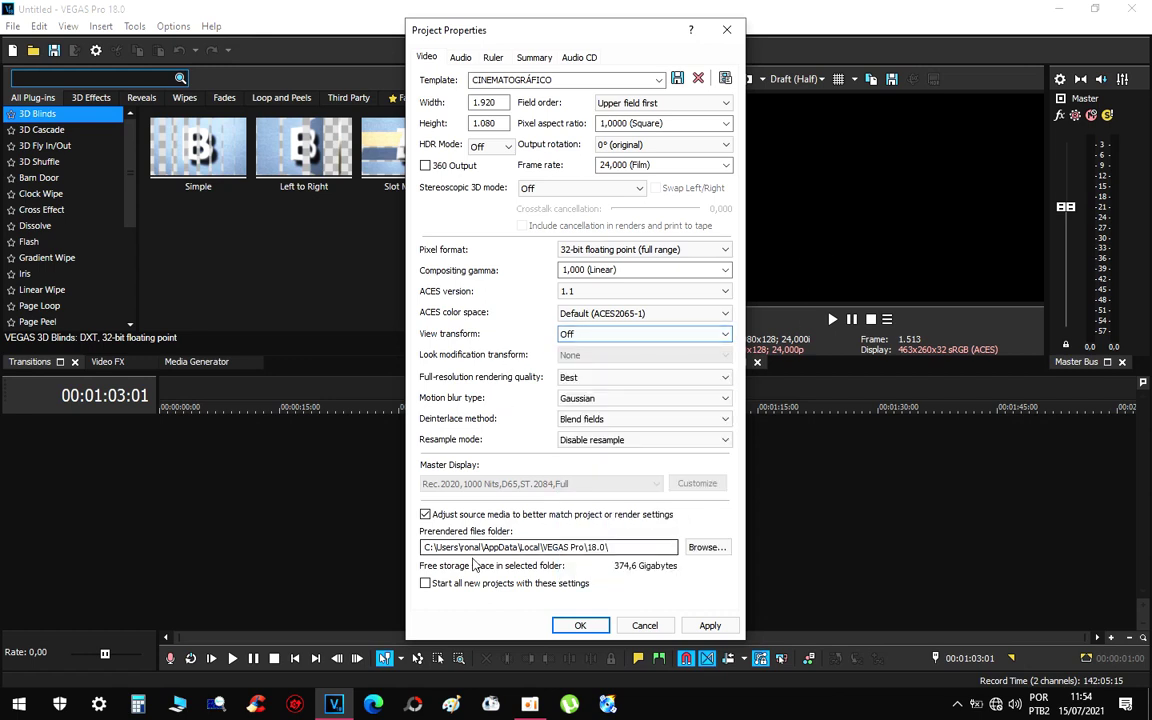
Enable starting all new projects with these settings, and apply and close the project properties.
click(426, 584)
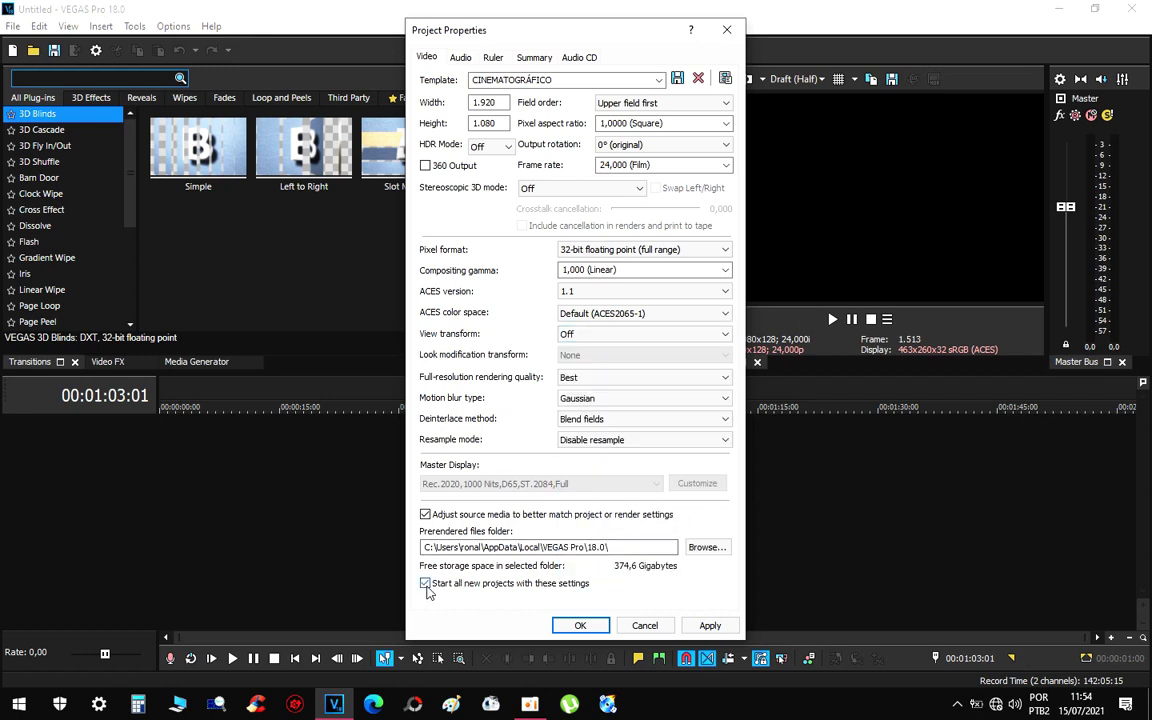
click(708, 625)
click(580, 625)
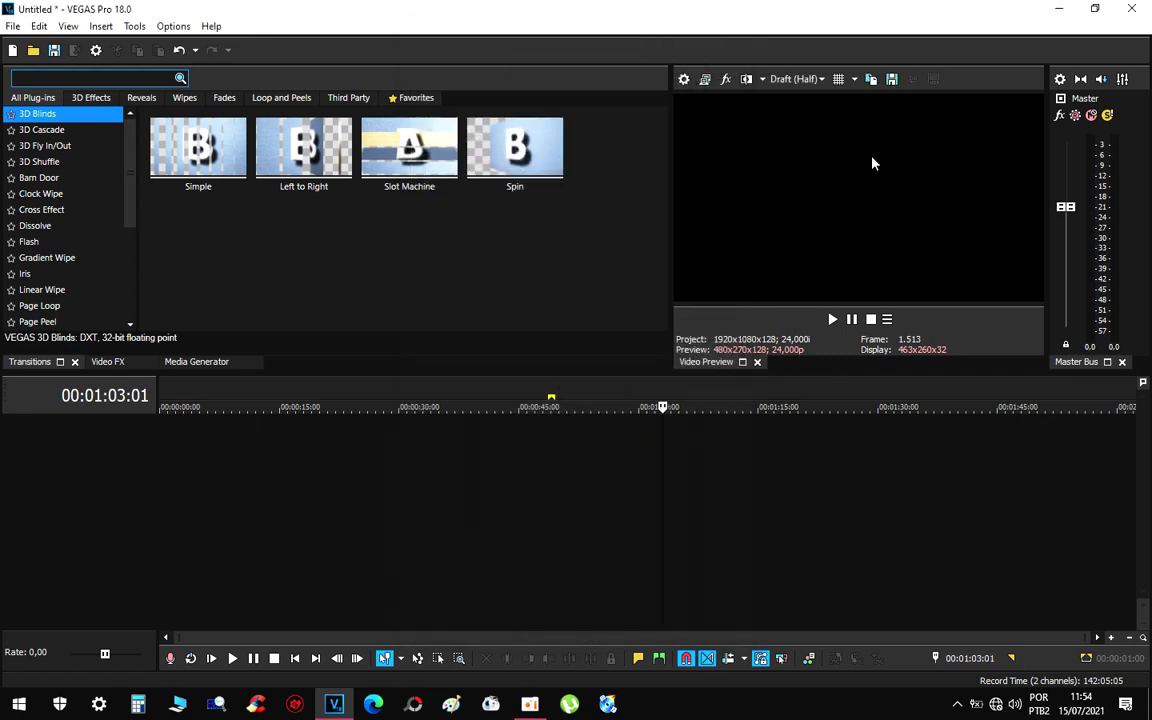
click(478, 517)
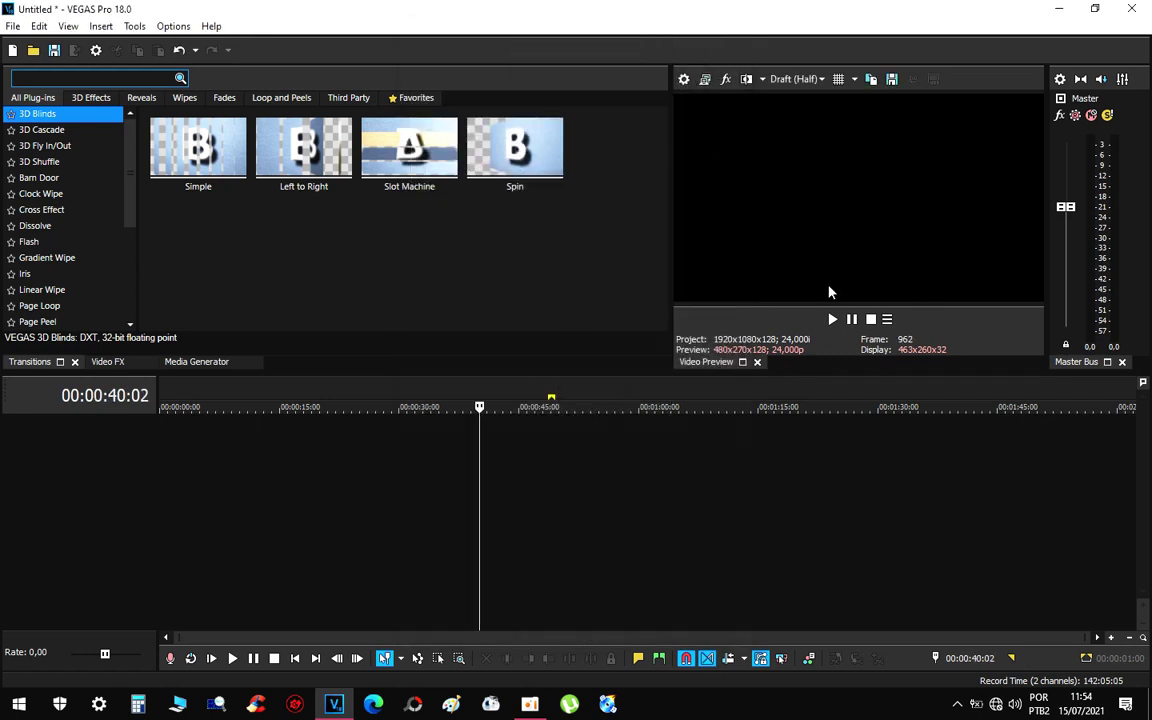
Reopen the project's video properties and save the settings over the existing CINEMATOGRÁFICO template.
click(682, 77)
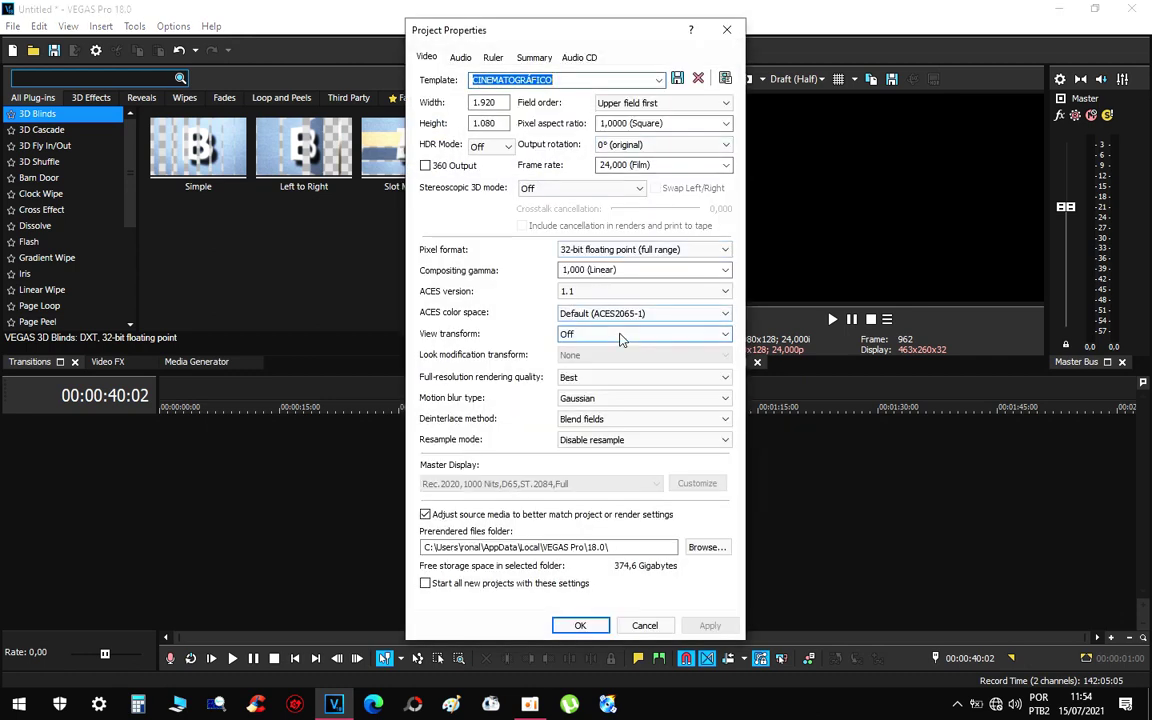
click(620, 340)
click(588, 347)
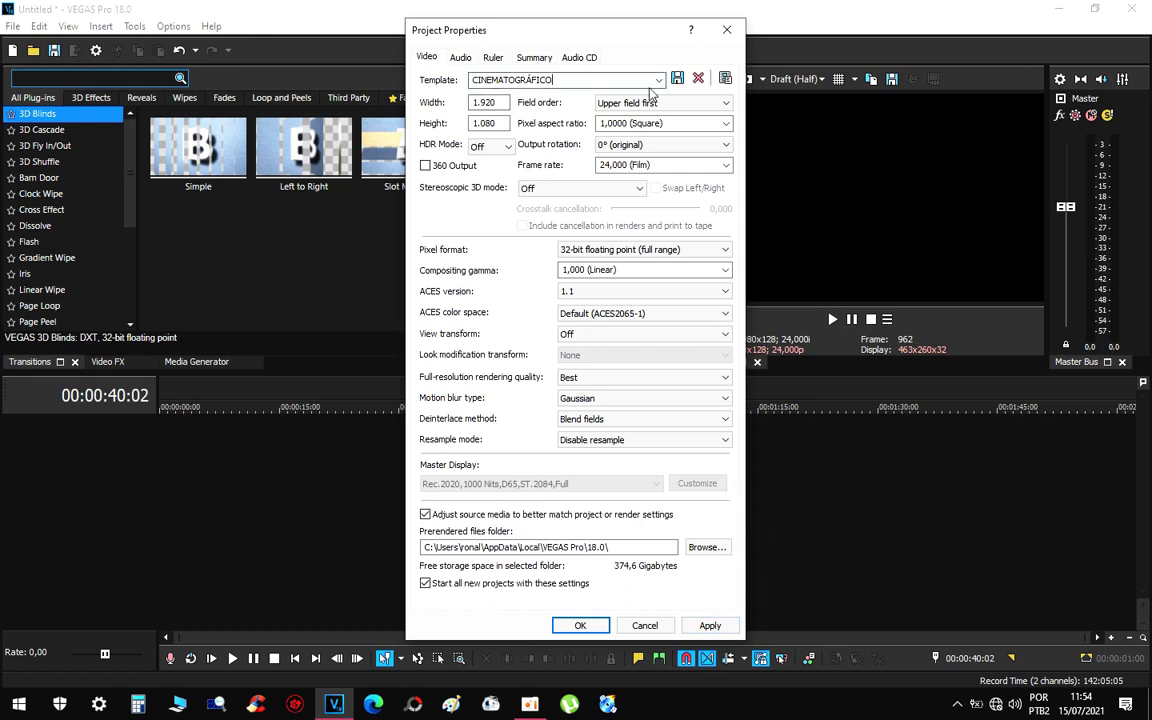
double_click(537, 80)
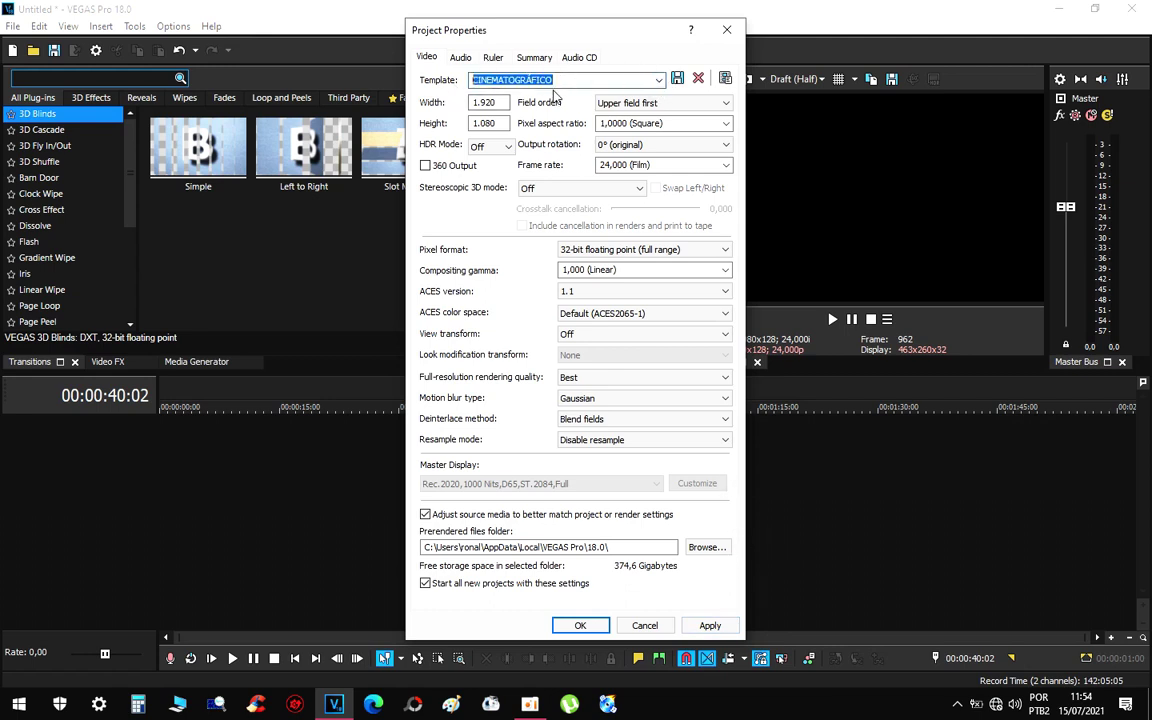
click(677, 80)
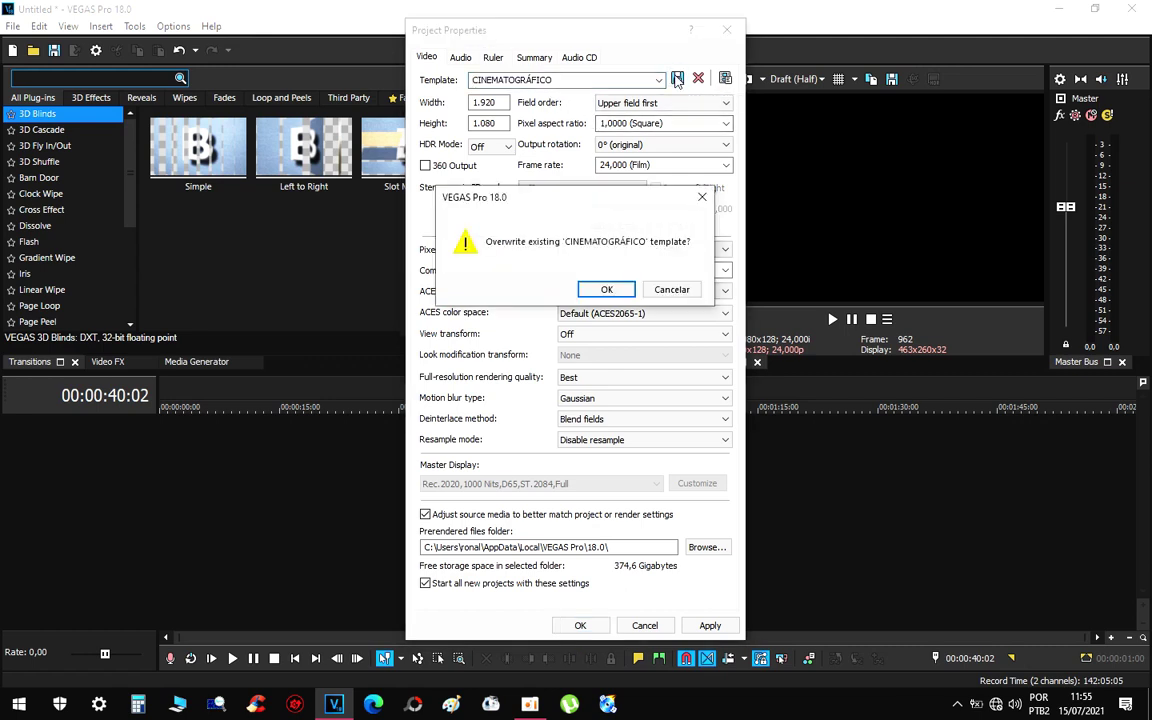
click(606, 289)
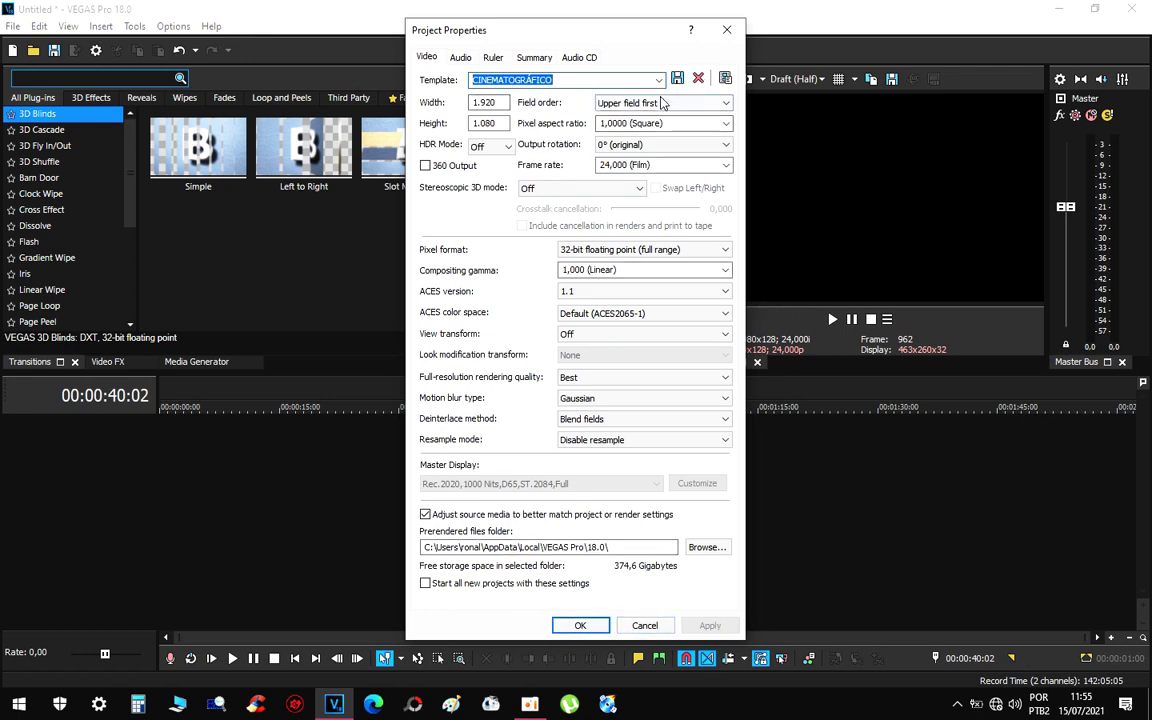
click(729, 32)
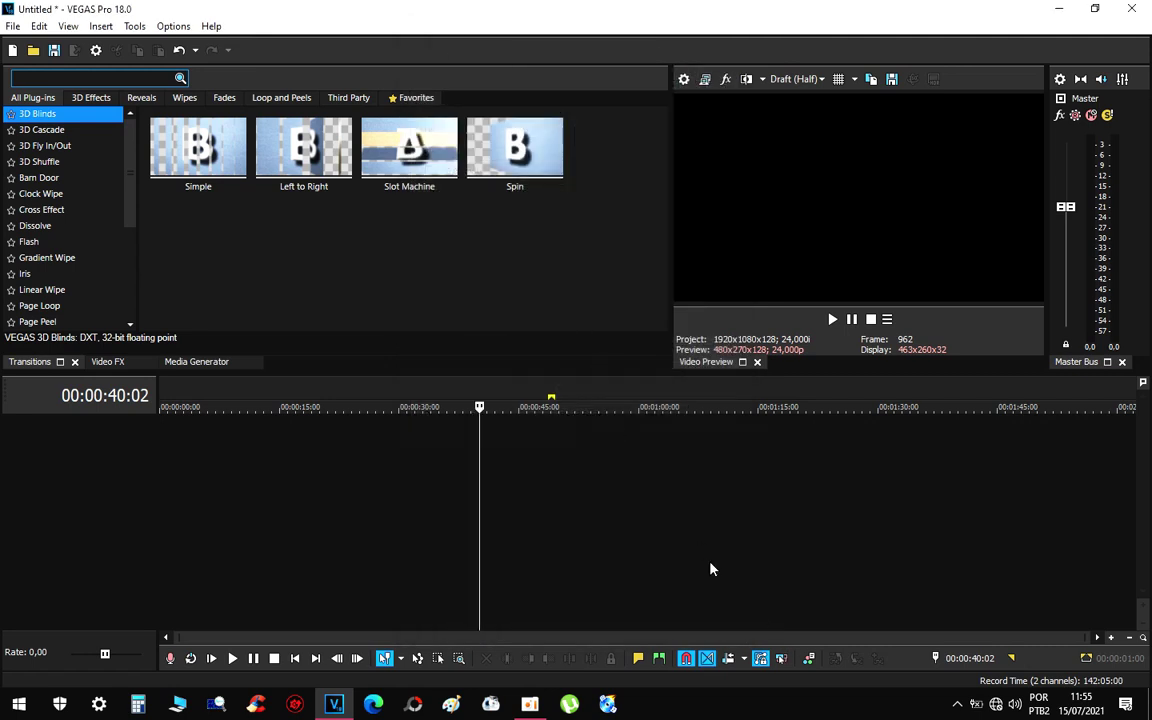
Turn on automatic hiding of the Windows taskbar in desktop mode and check the Project Properties dialog back in VEGAS Pro.
right_click(677, 708)
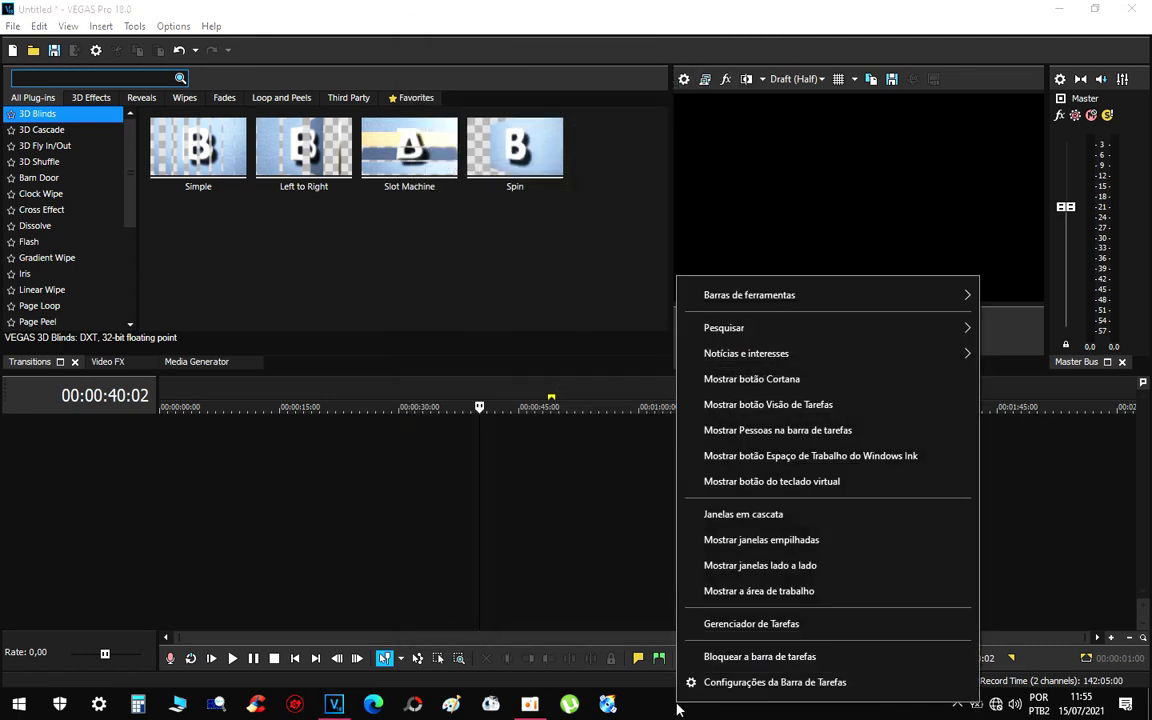
click(771, 682)
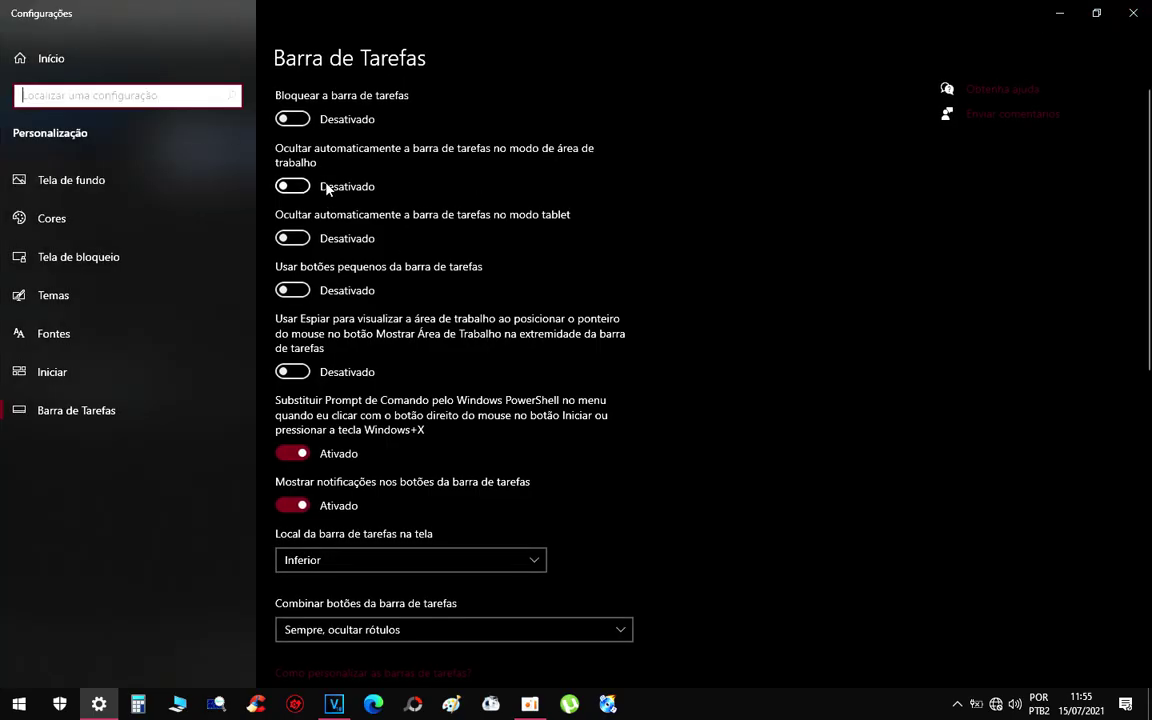
click(295, 186)
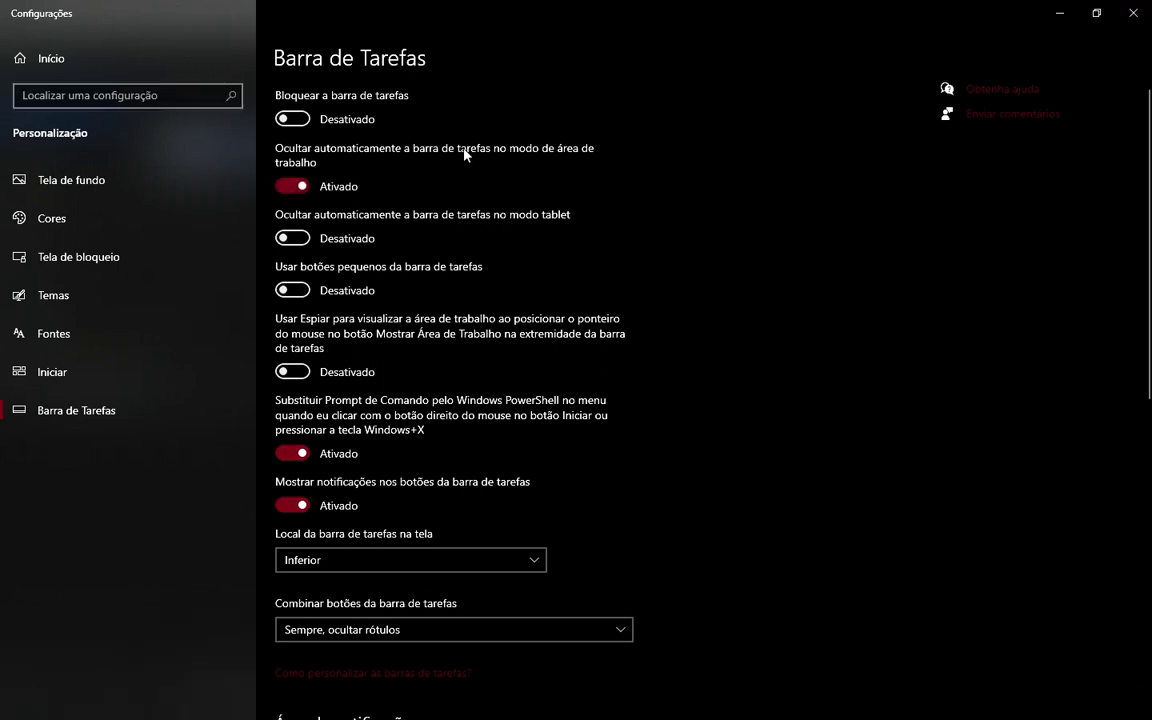
click(1059, 13)
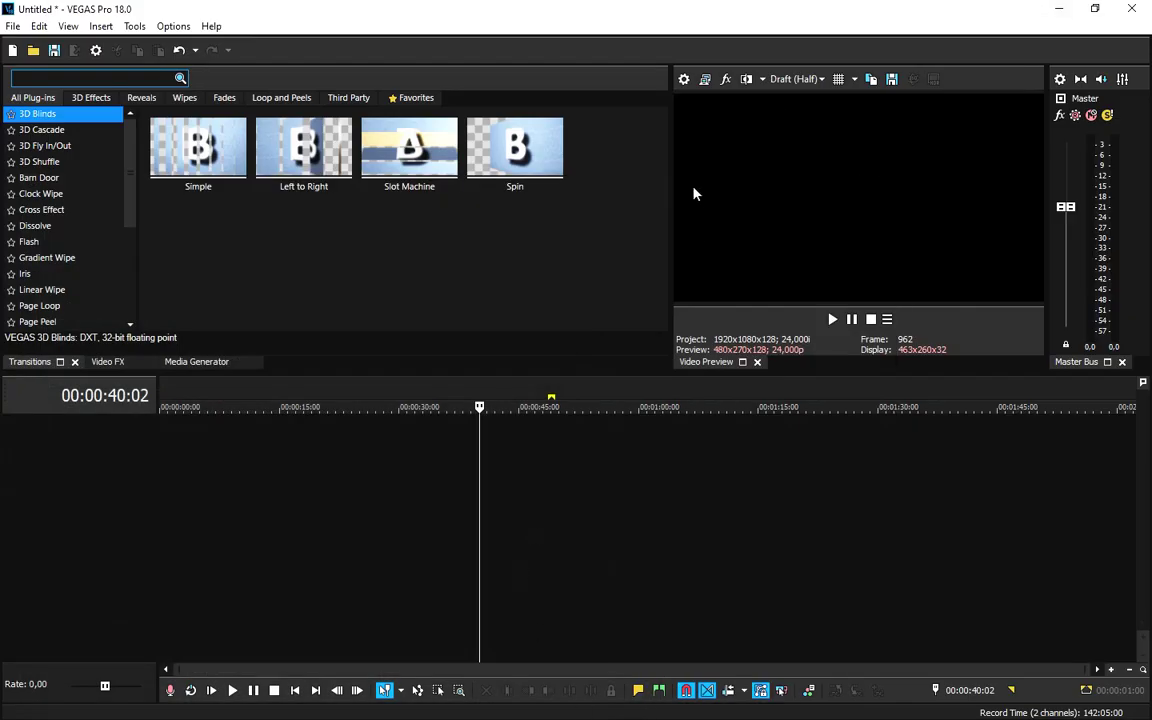
click(684, 79)
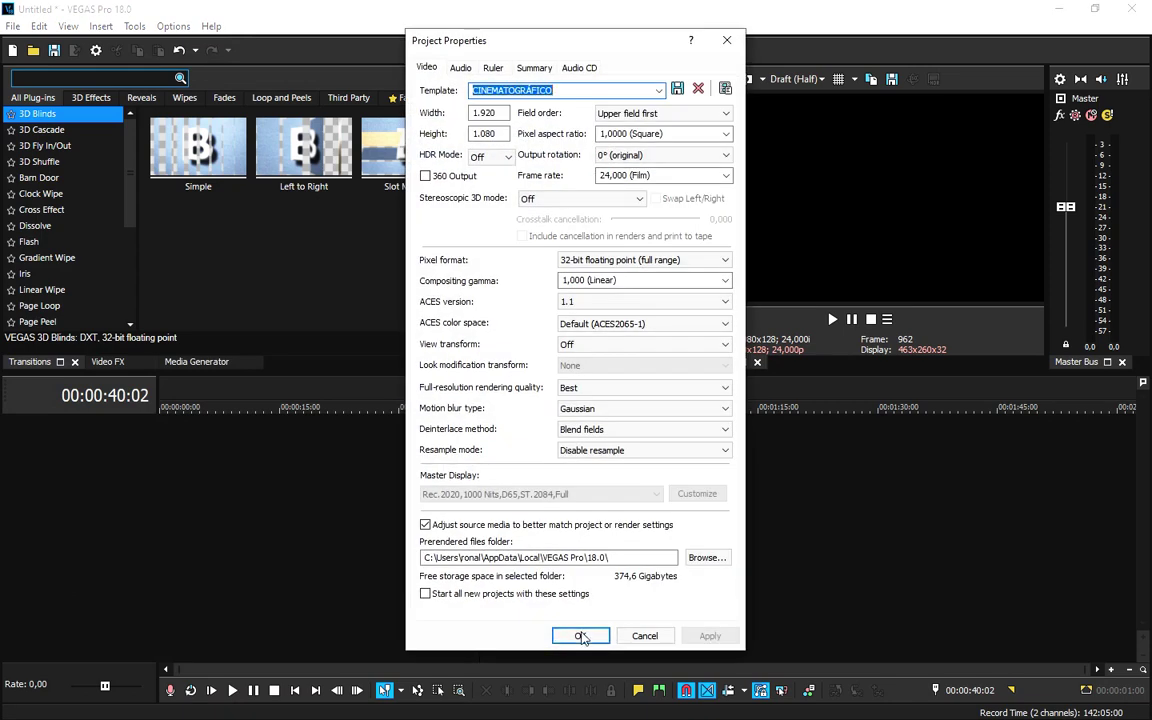
click(727, 40)
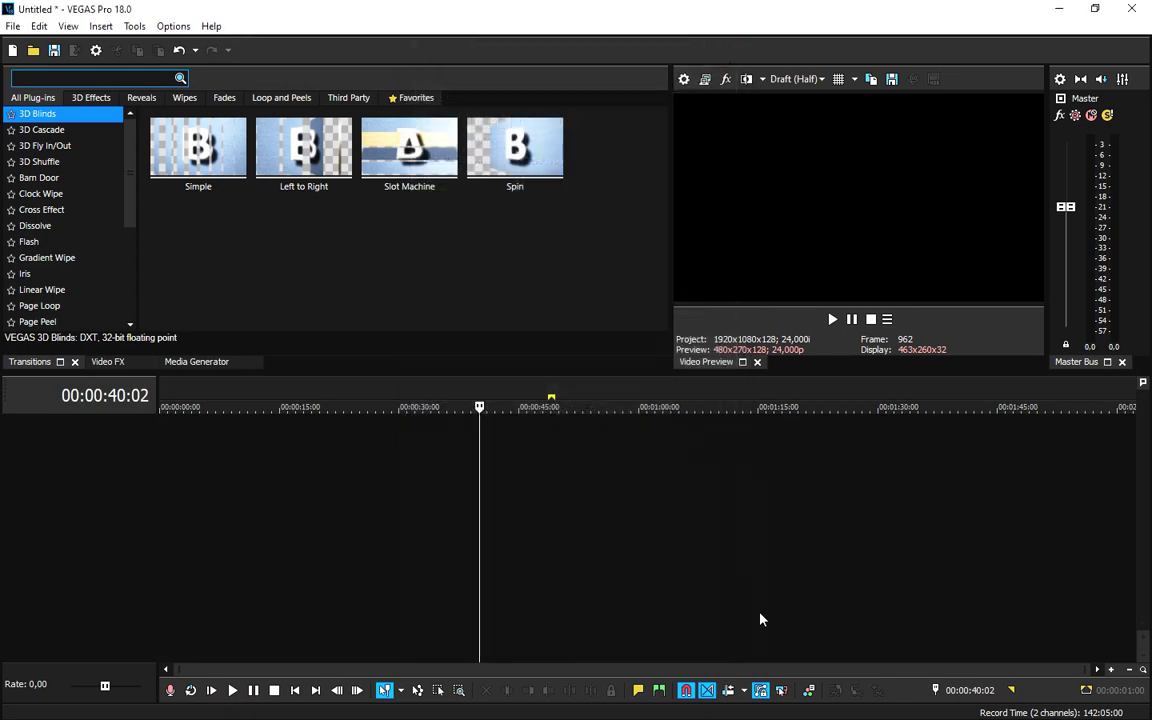
click(399, 478)
click(472, 469)
drag(398, 474, 436, 483)
click(476, 475)
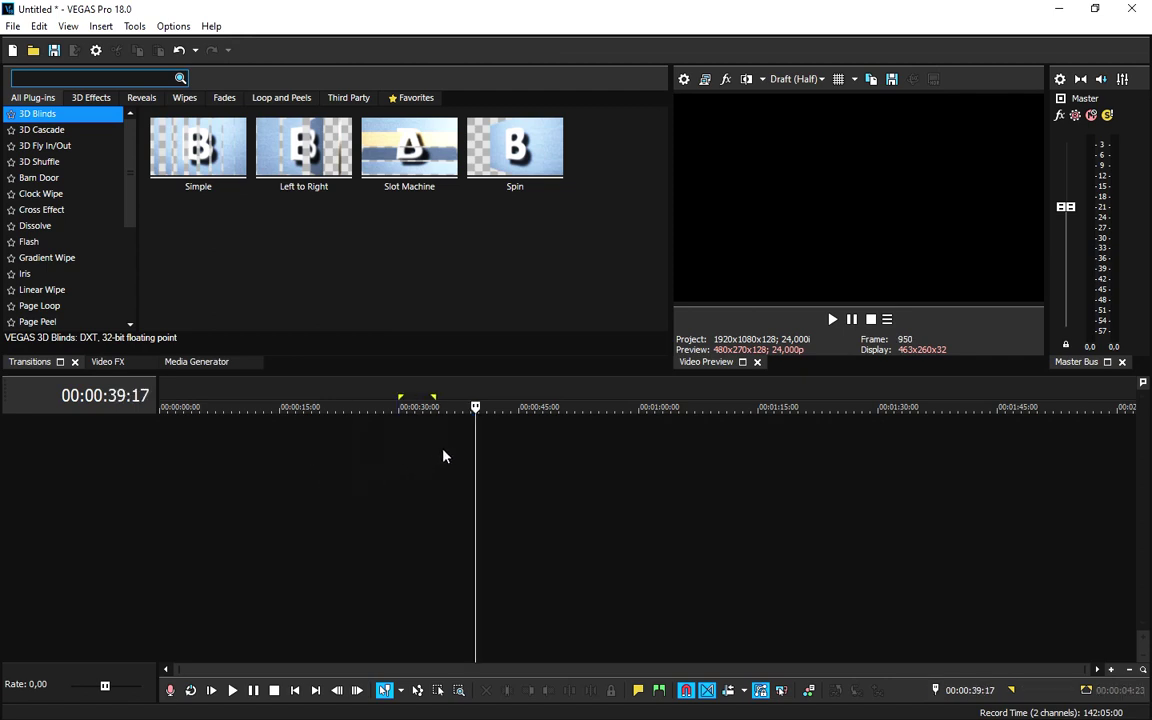
click(373, 449)
Open the video preferences and set the maximum number of rendering threads to 32.
click(173, 27)
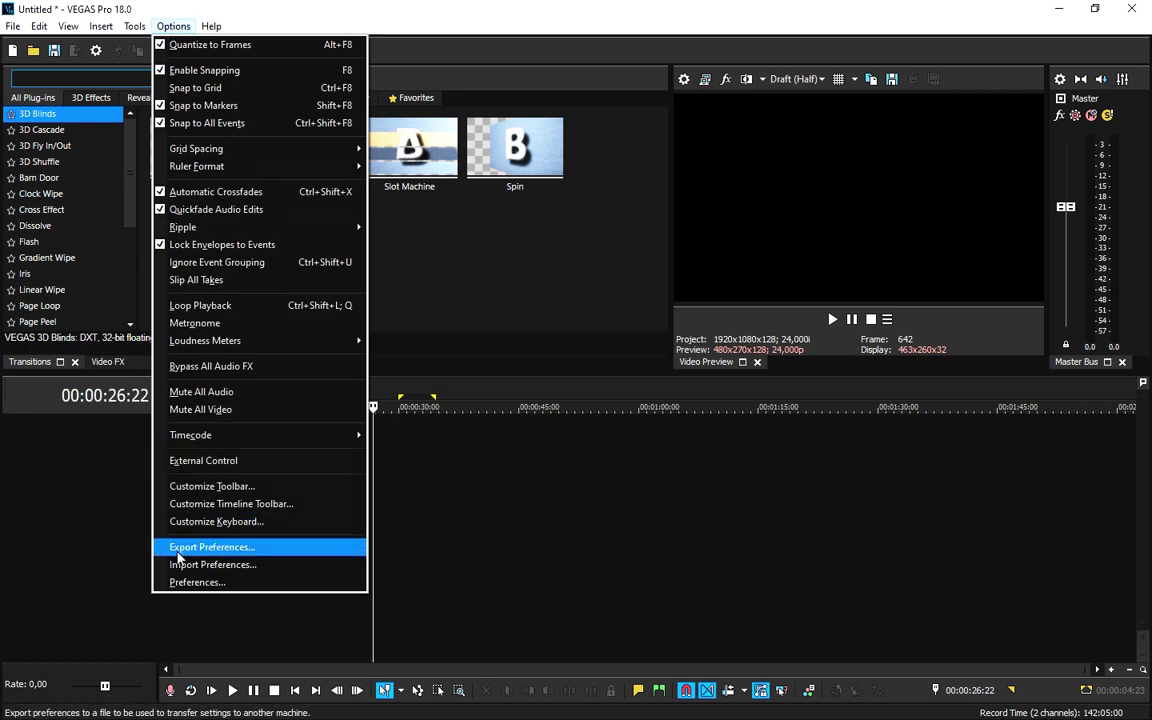
click(196, 583)
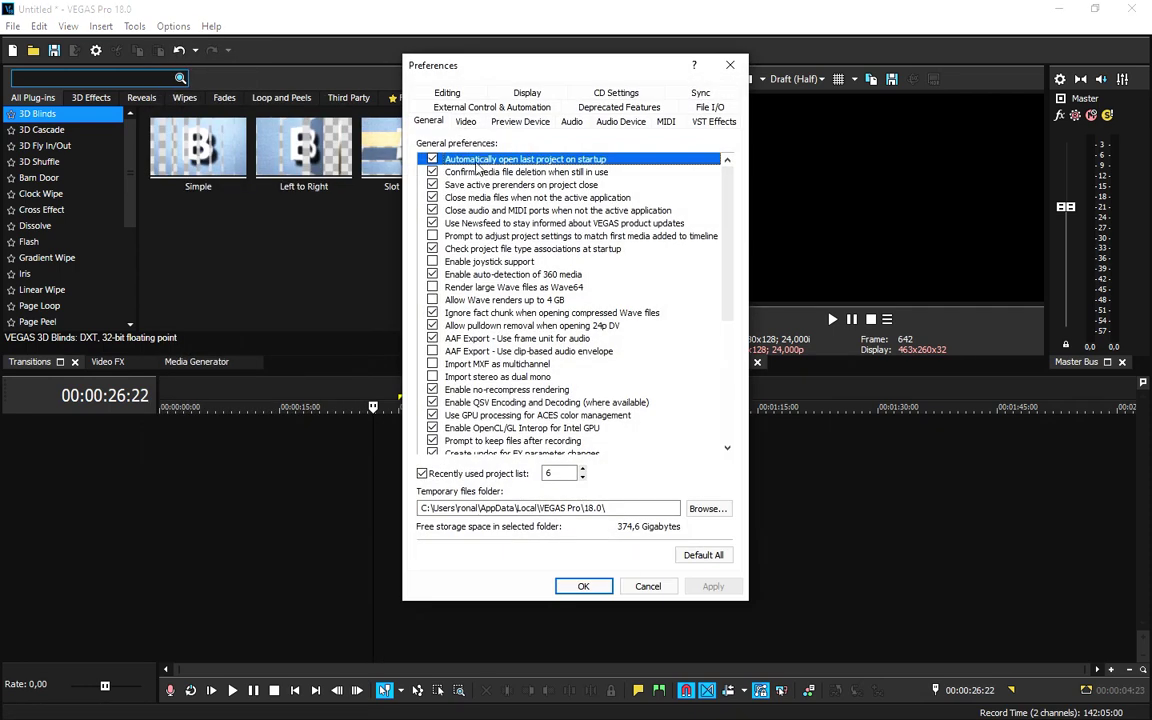
click(465, 122)
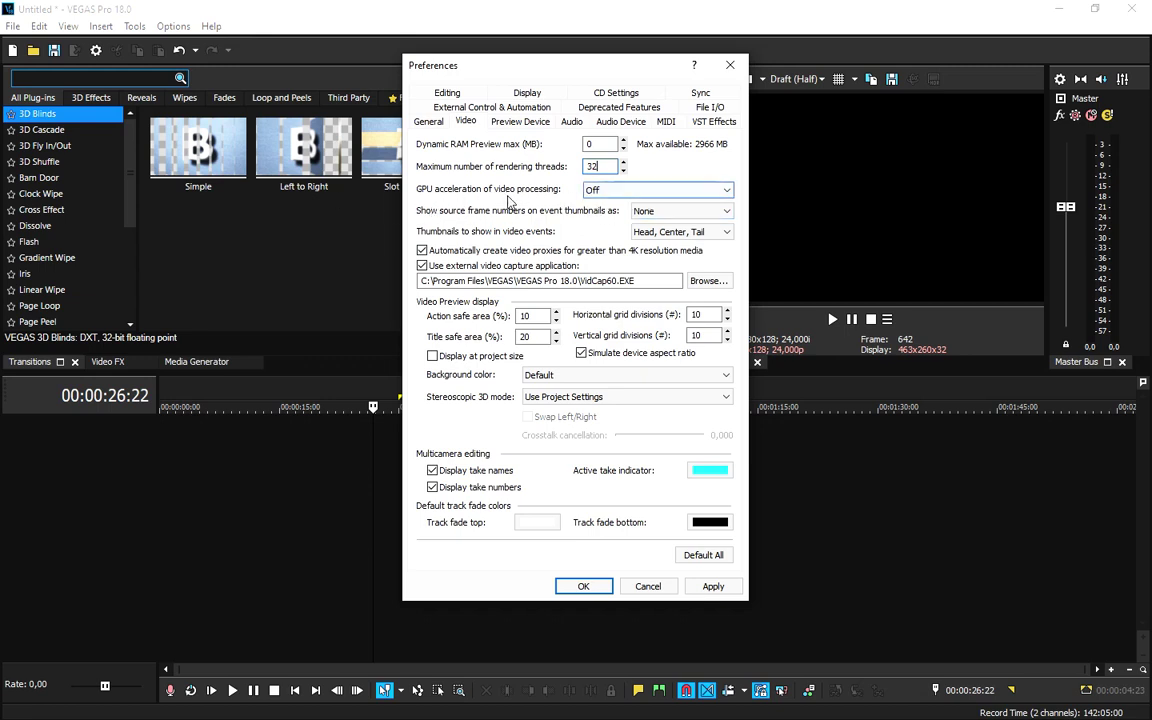
Check the choices for GPU acceleration of video processing, keep Off selected, and apply and close the preferences.
click(600, 192)
click(601, 203)
click(628, 191)
click(628, 200)
click(644, 190)
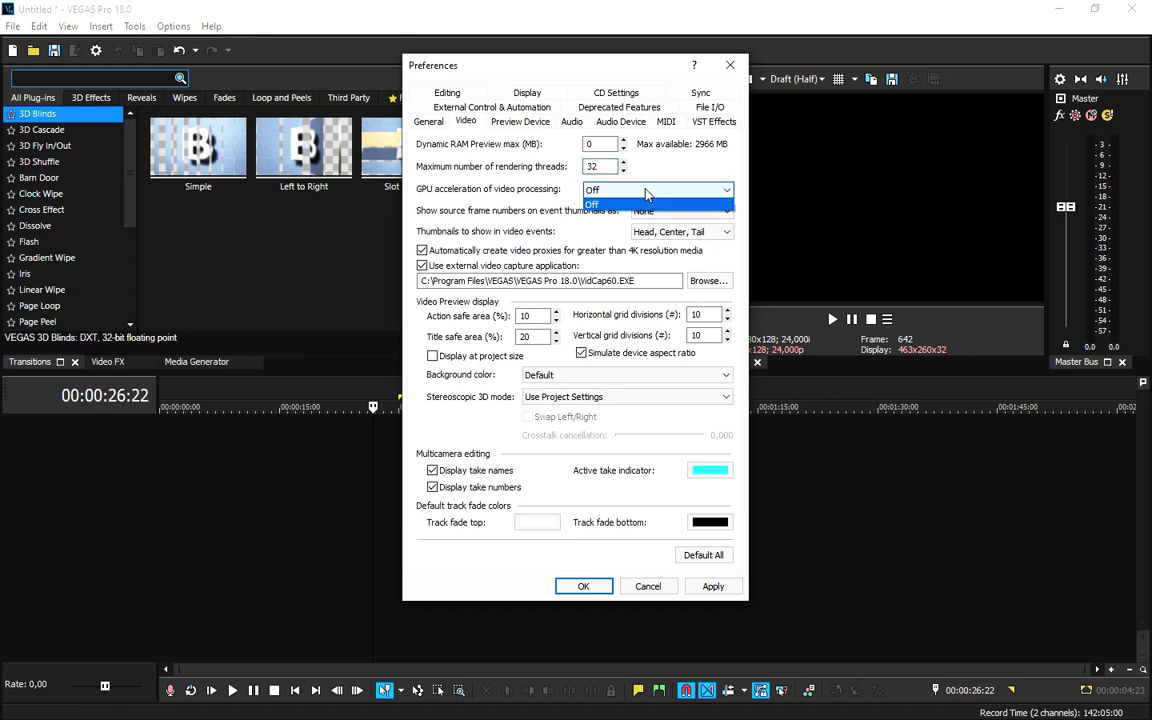
click(644, 190)
click(600, 193)
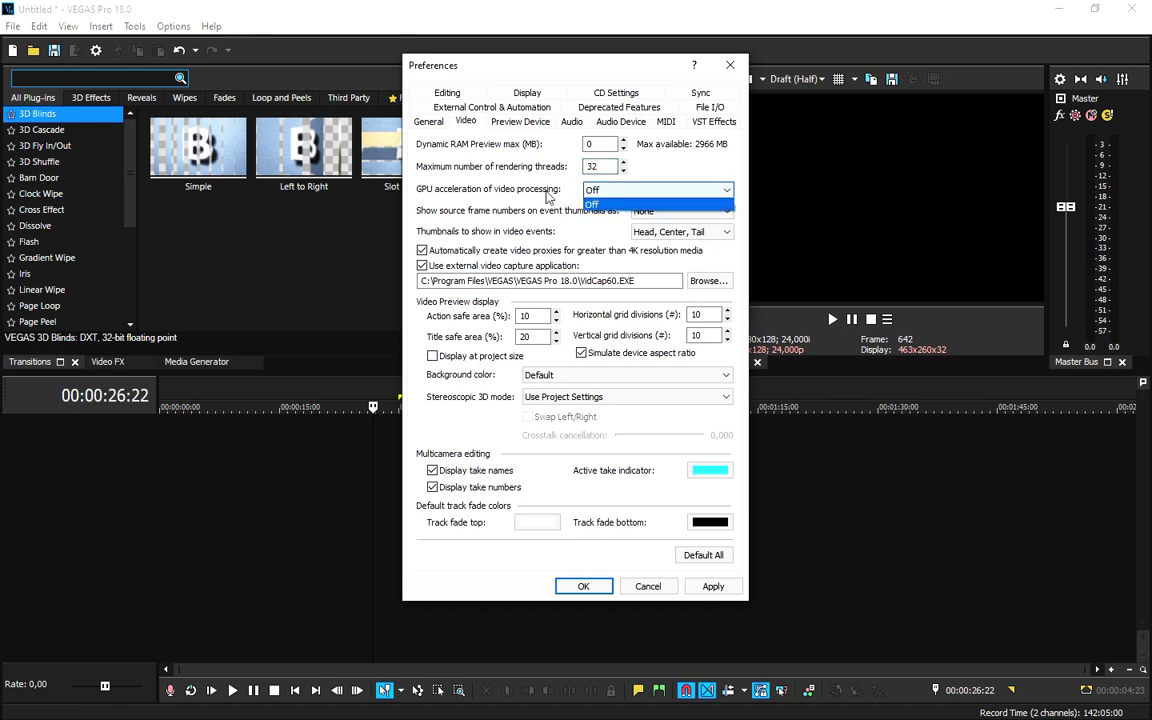
click(611, 222)
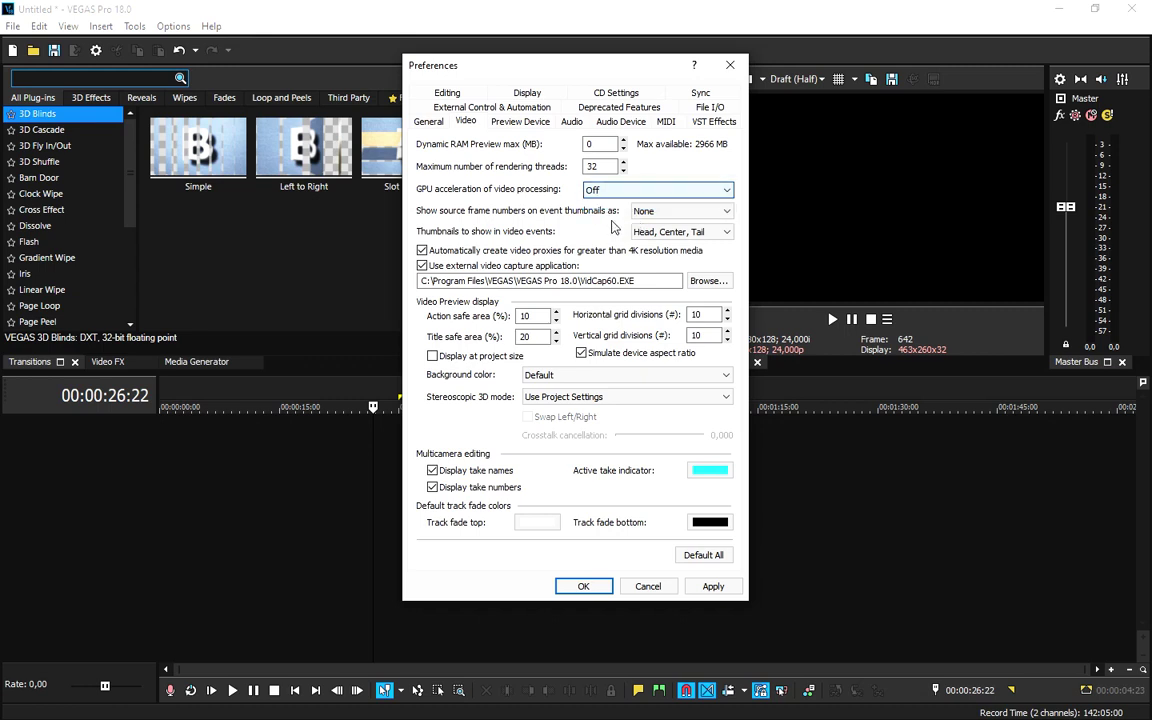
click(712, 586)
click(584, 586)
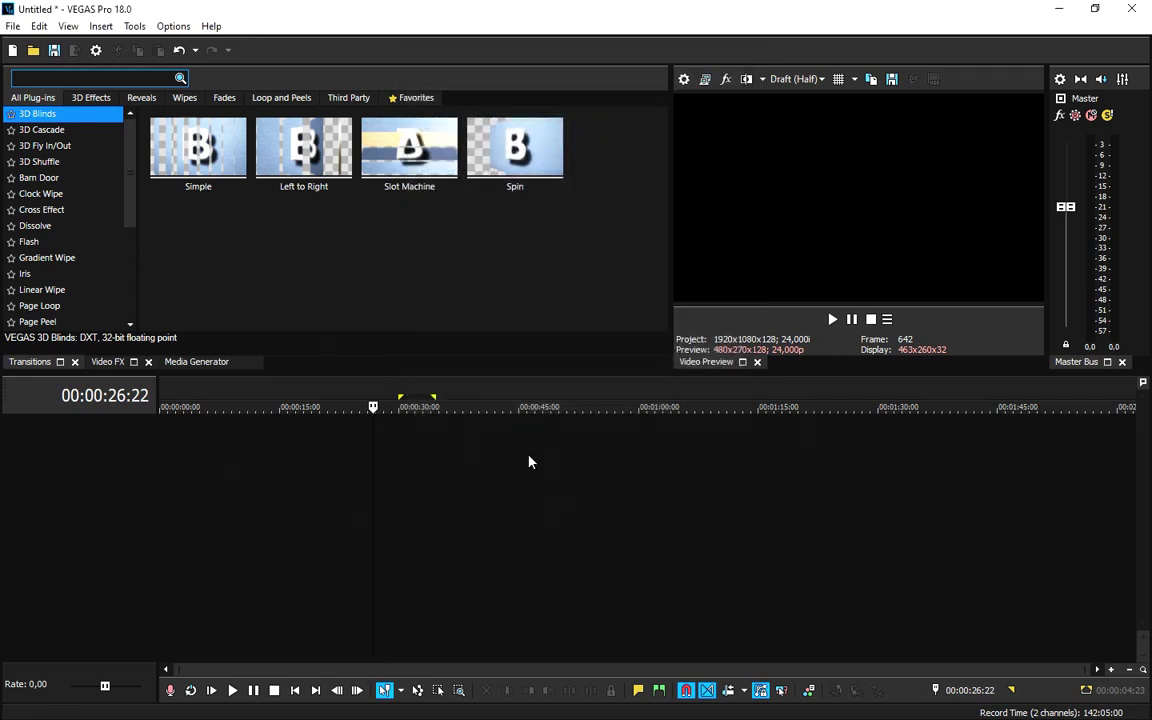
click(317, 473)
drag(314, 474, 520, 481)
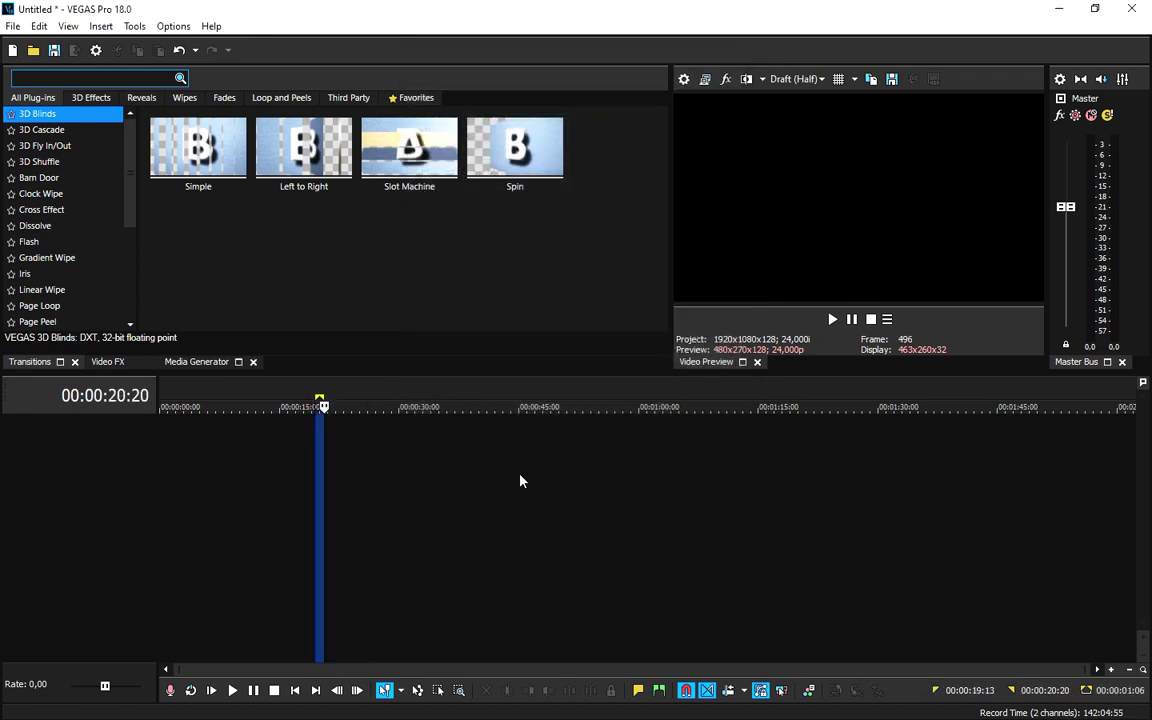
Clear the time selection on the empty timeline and place the cursor at 00:00:19:25.
click(520, 481)
click(342, 486)
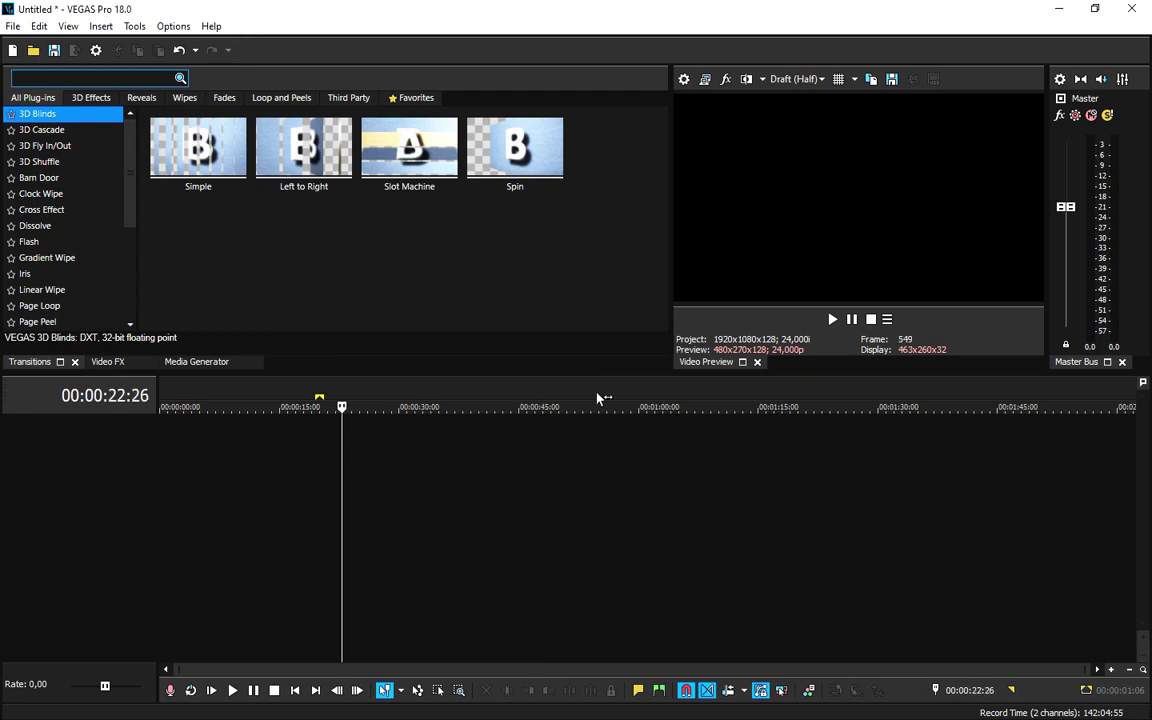
click(319, 463)
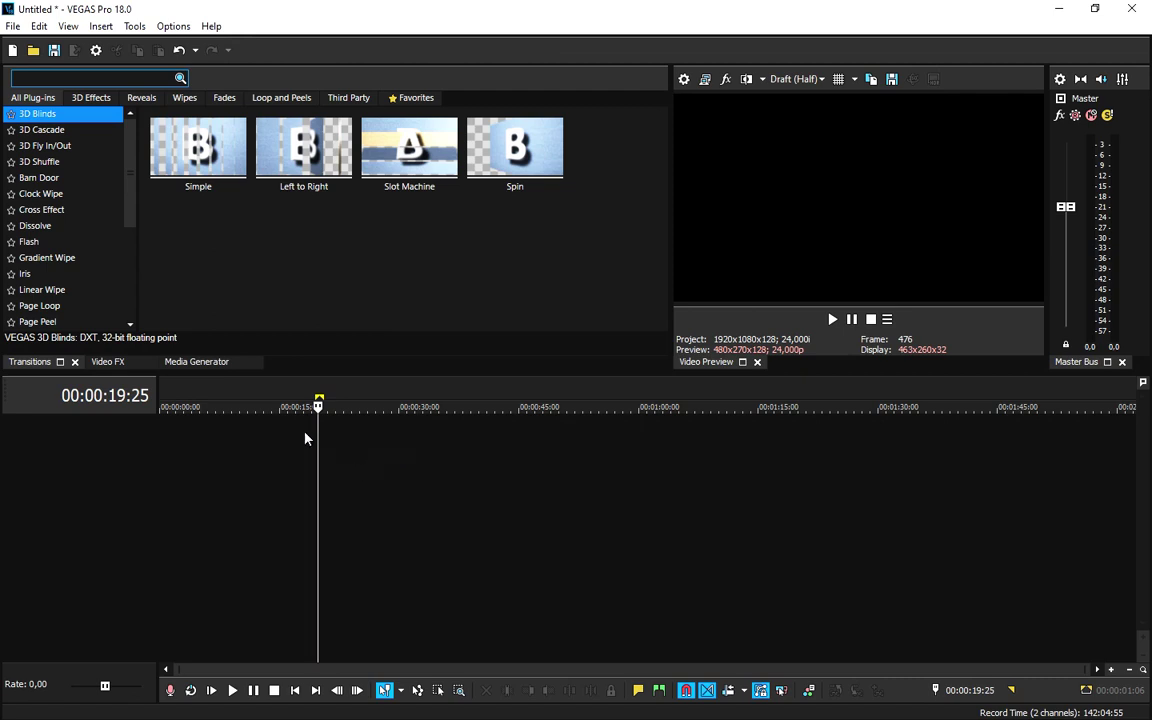
Open the intro sthings video from the REDES SOCIAIS E INTRO folder onto the timeline.
click(33, 54)
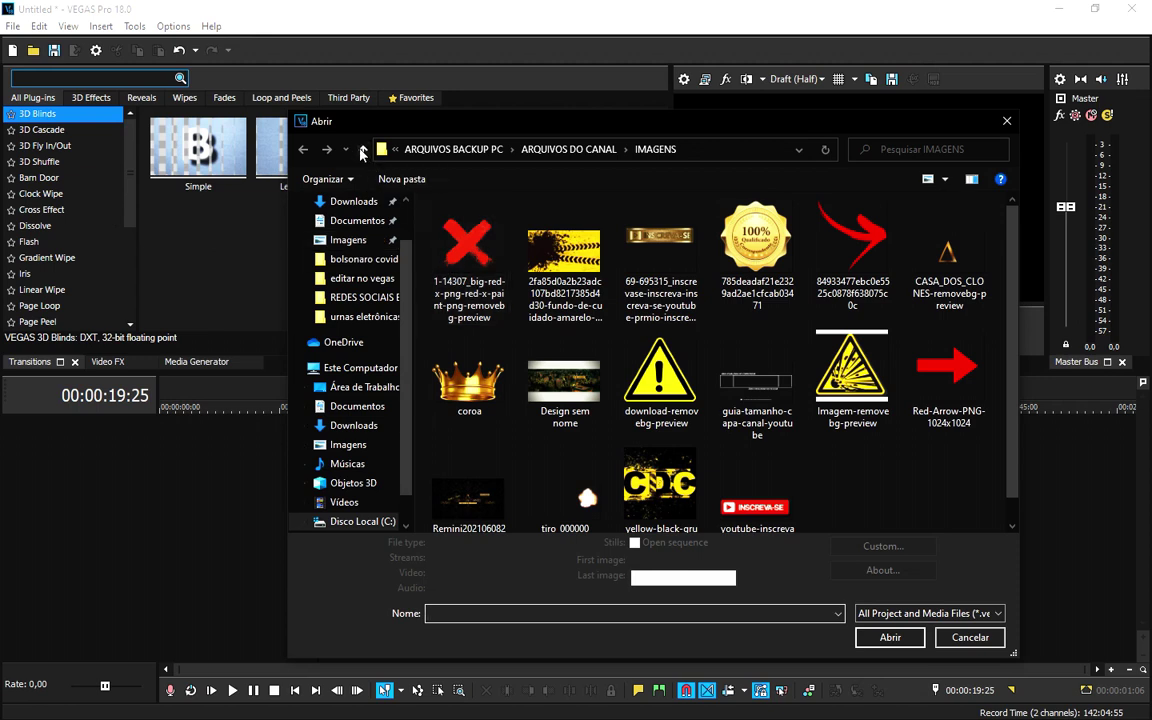
click(362, 150)
double_click(600, 293)
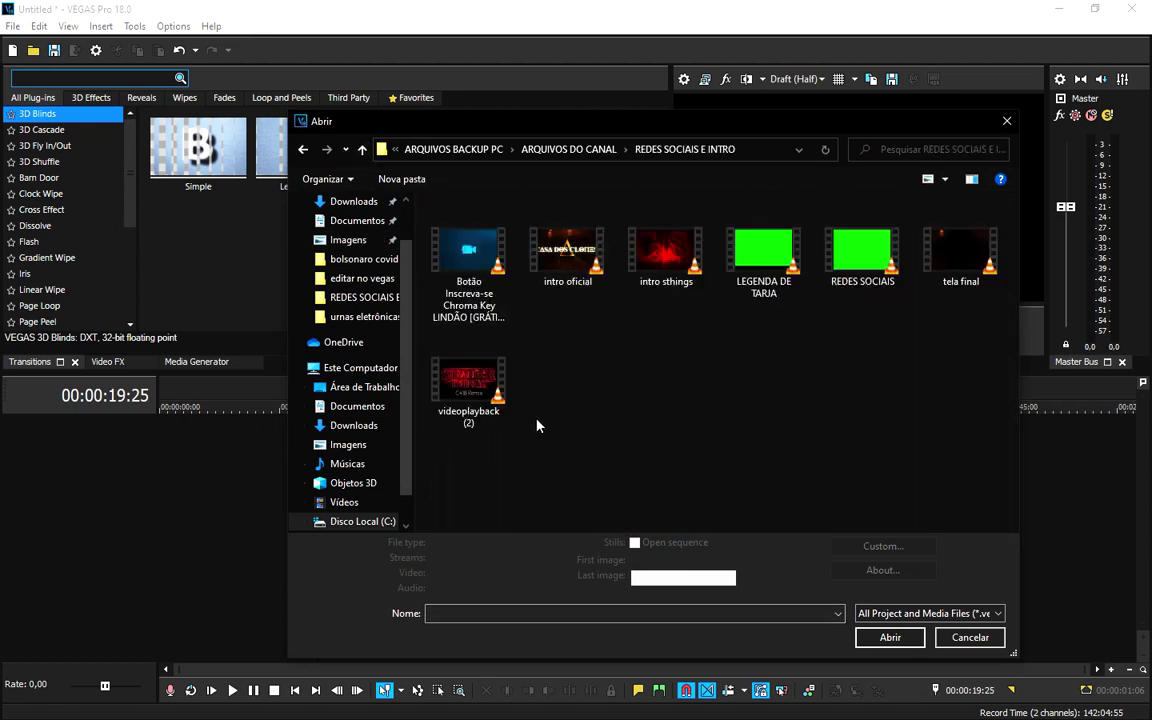
click(498, 401)
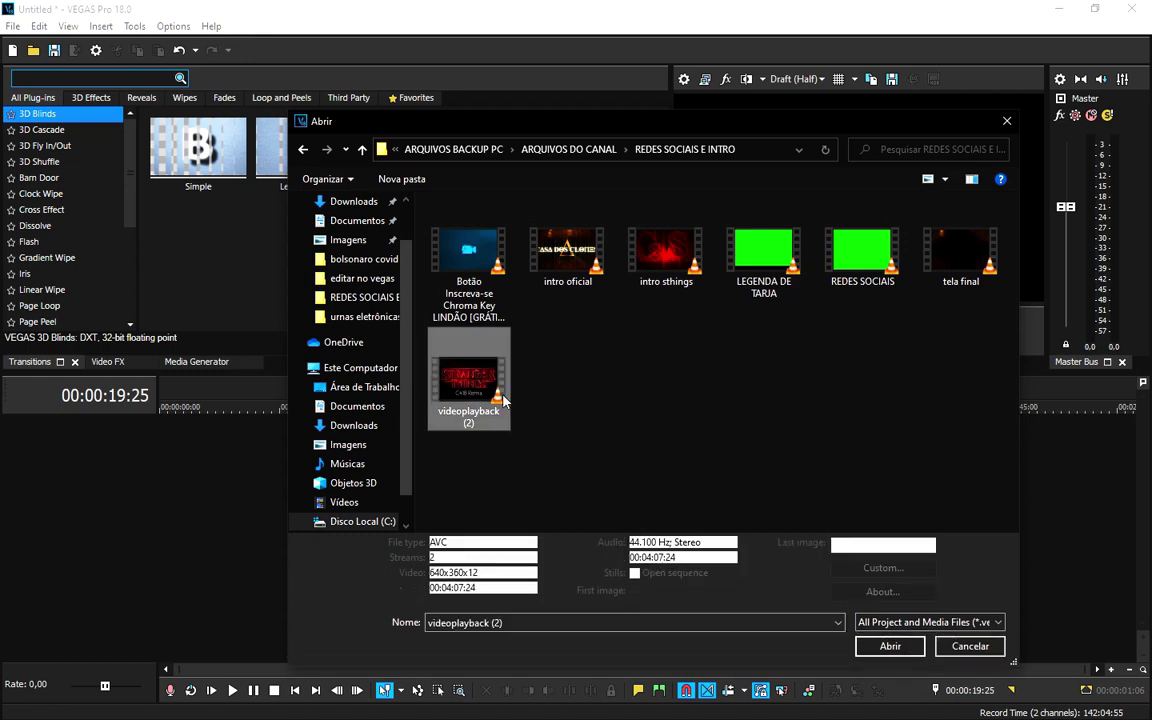
click(660, 282)
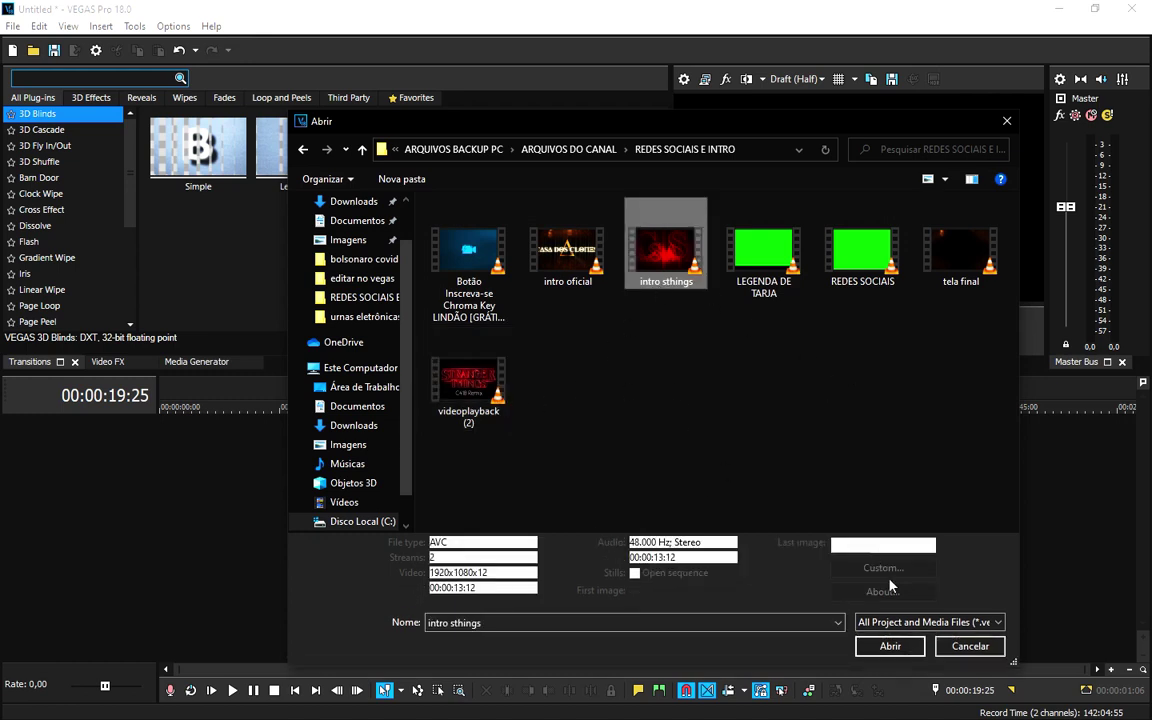
click(890, 646)
Try splitting the intro sthings clip at 00:00:30:26 and deleting its end part, and undo both edits.
click(365, 445)
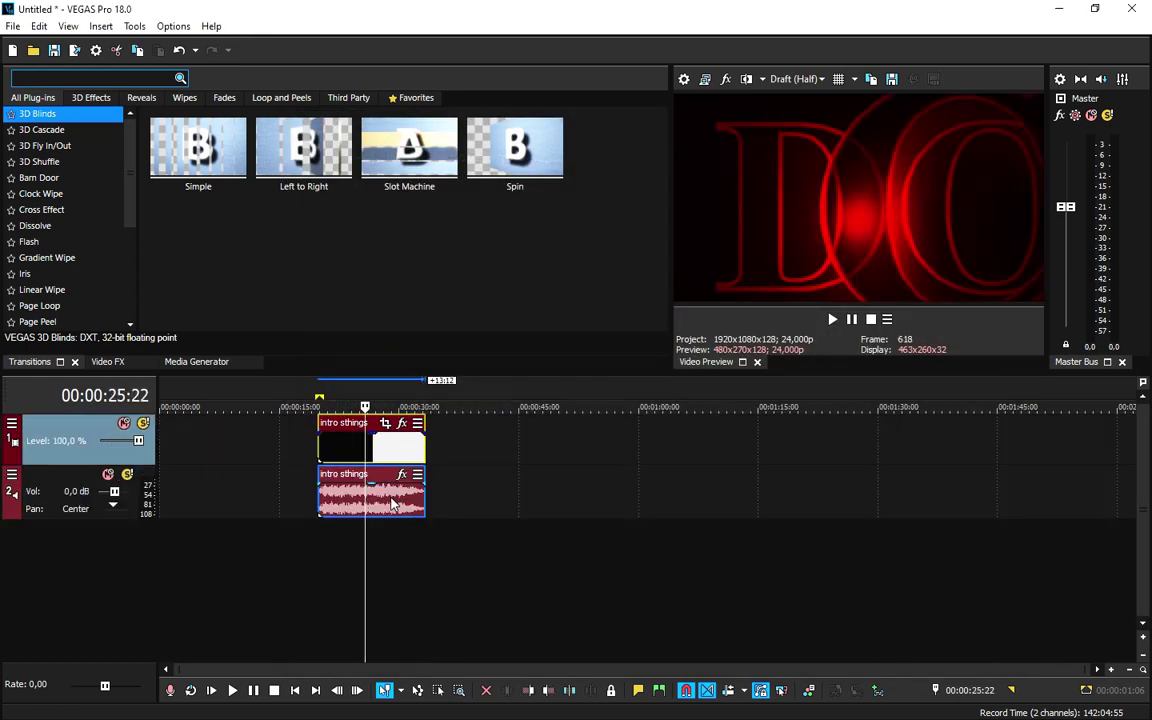
click(347, 457)
click(407, 454)
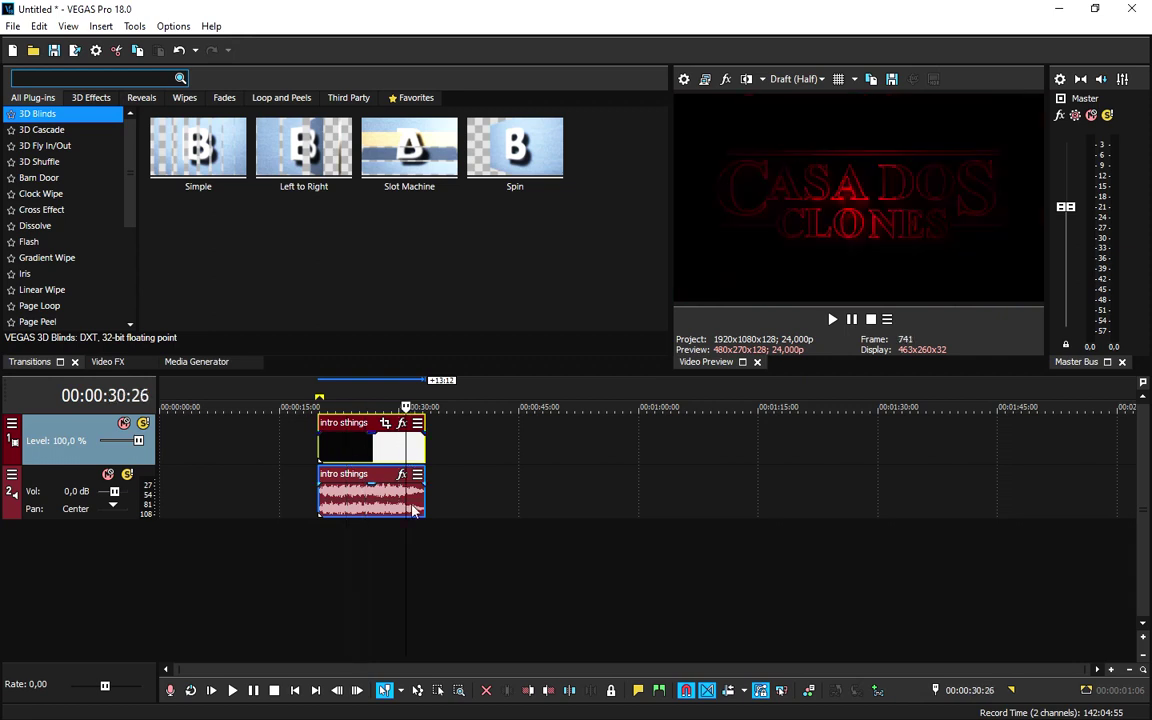
scroll(335, 450, up, 5)
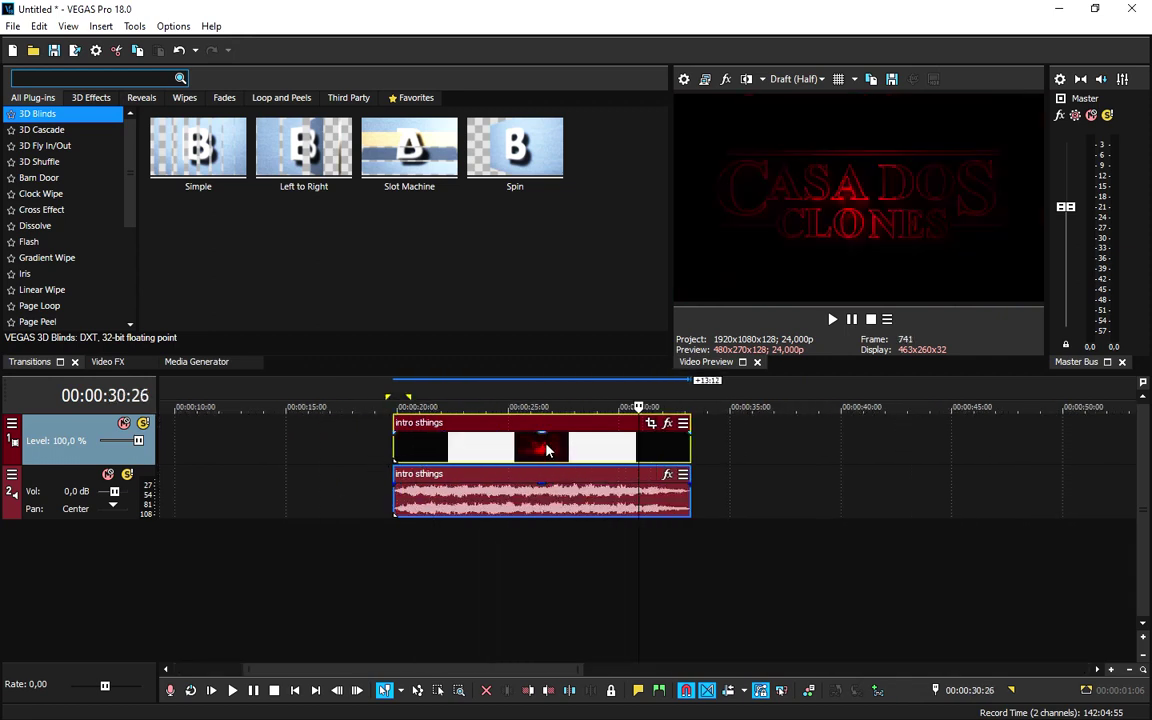
click(569, 690)
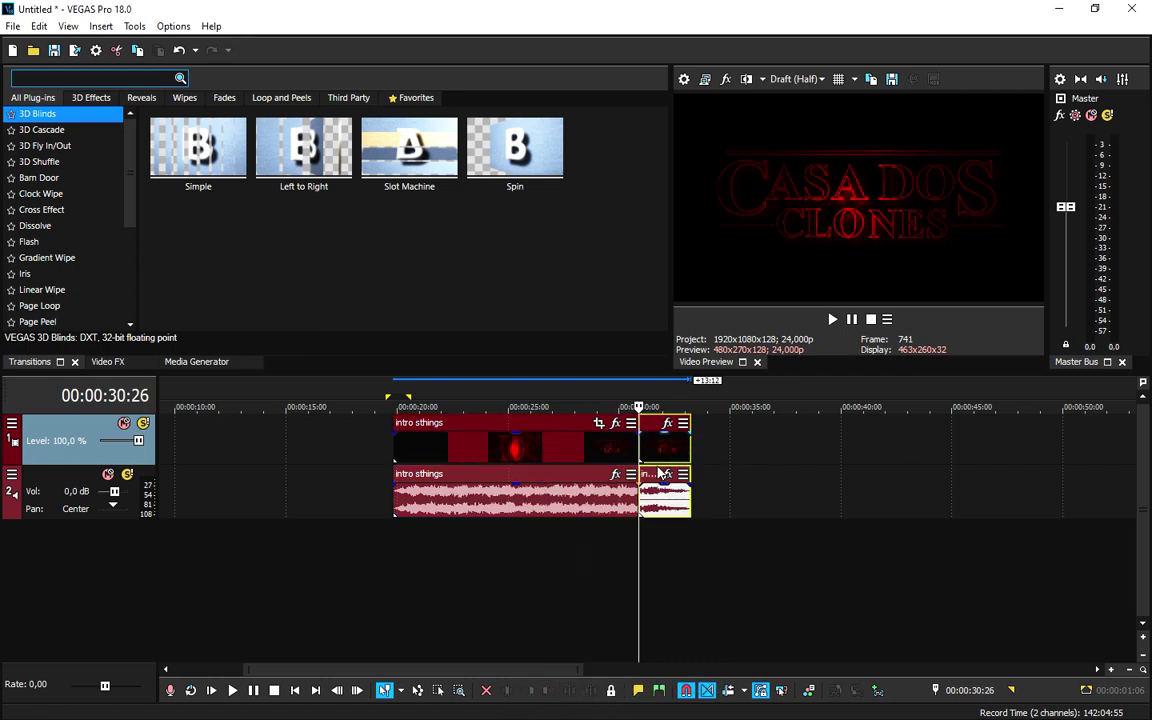
key(Delete)
key(ctrl+z)
key(ctrl+z)
Split the intro sthings clip at 00:00:24:07 and keep the second part directly against the first.
click(537, 446)
click(461, 450)
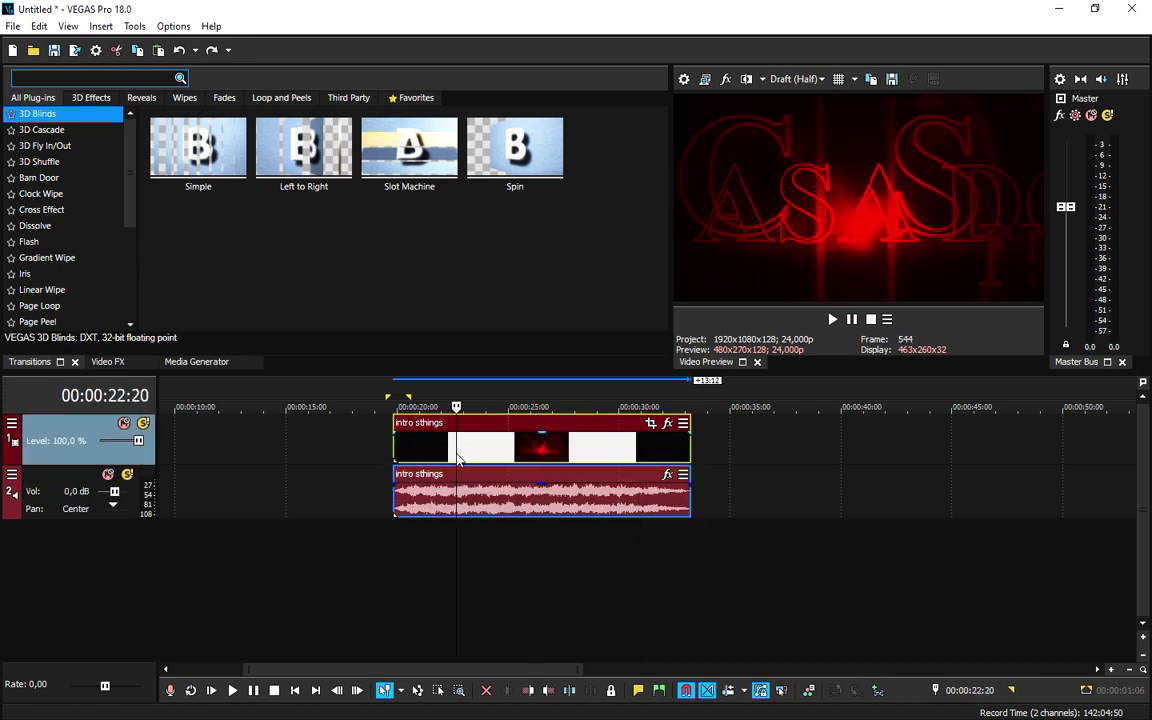
click(476, 456)
scroll(476, 456, up, 5)
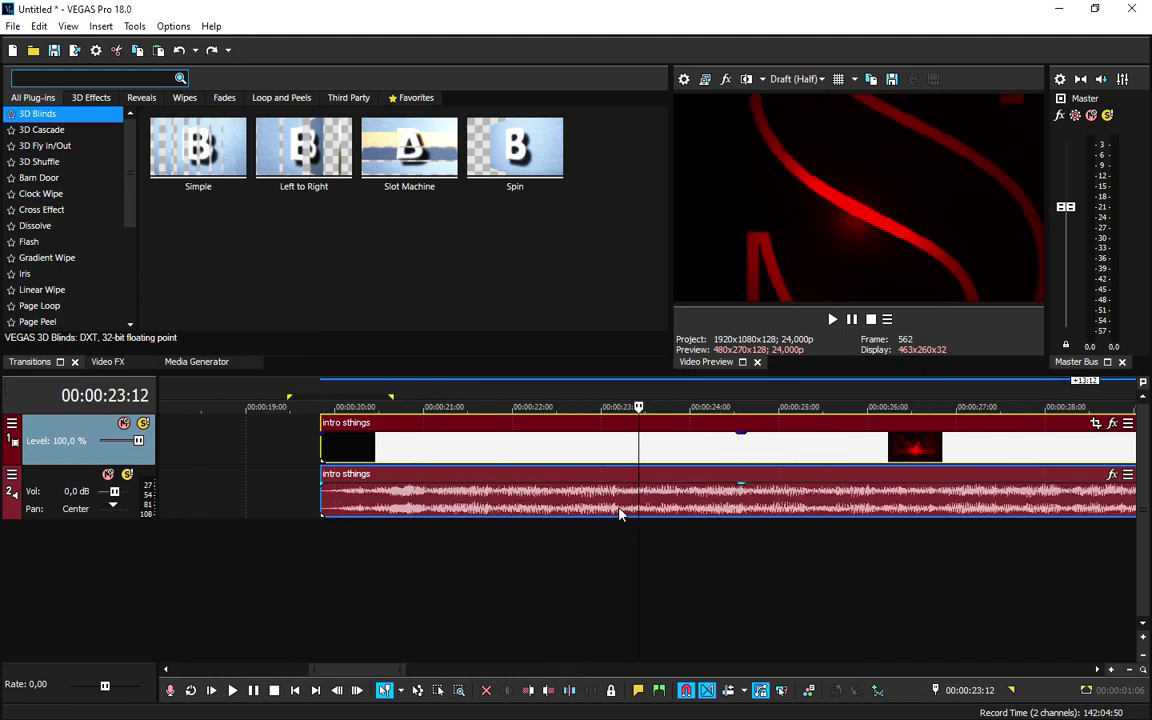
click(655, 446)
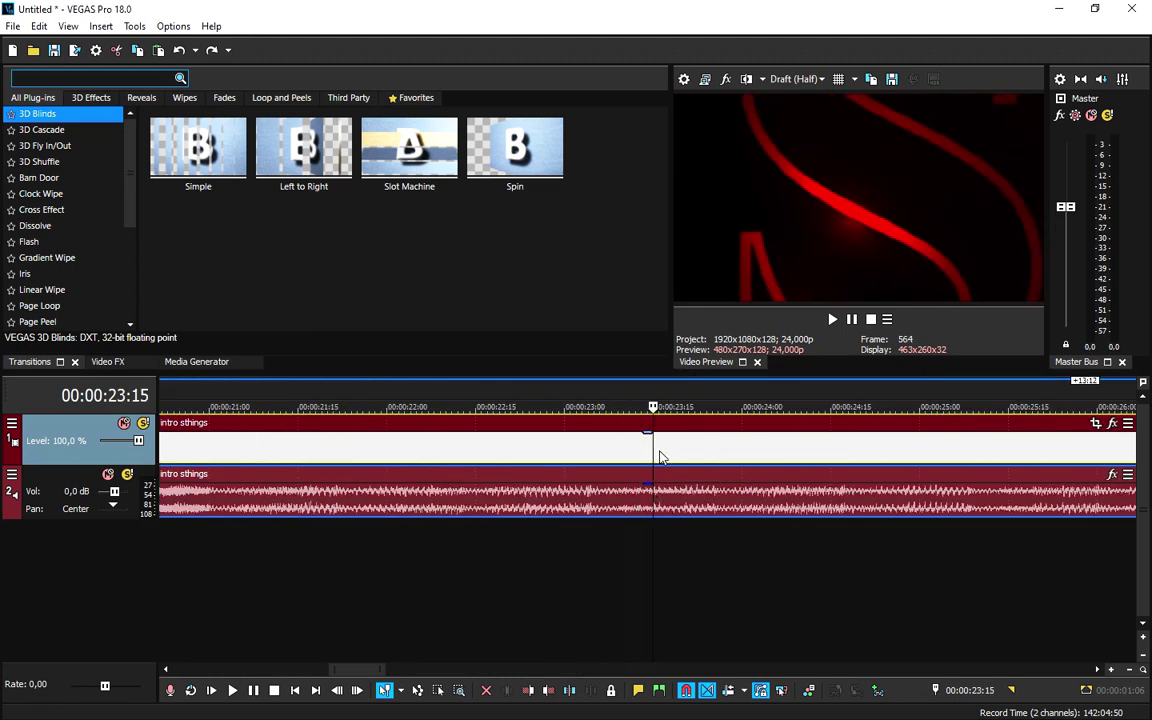
key(s)
drag(838, 450, 807, 455)
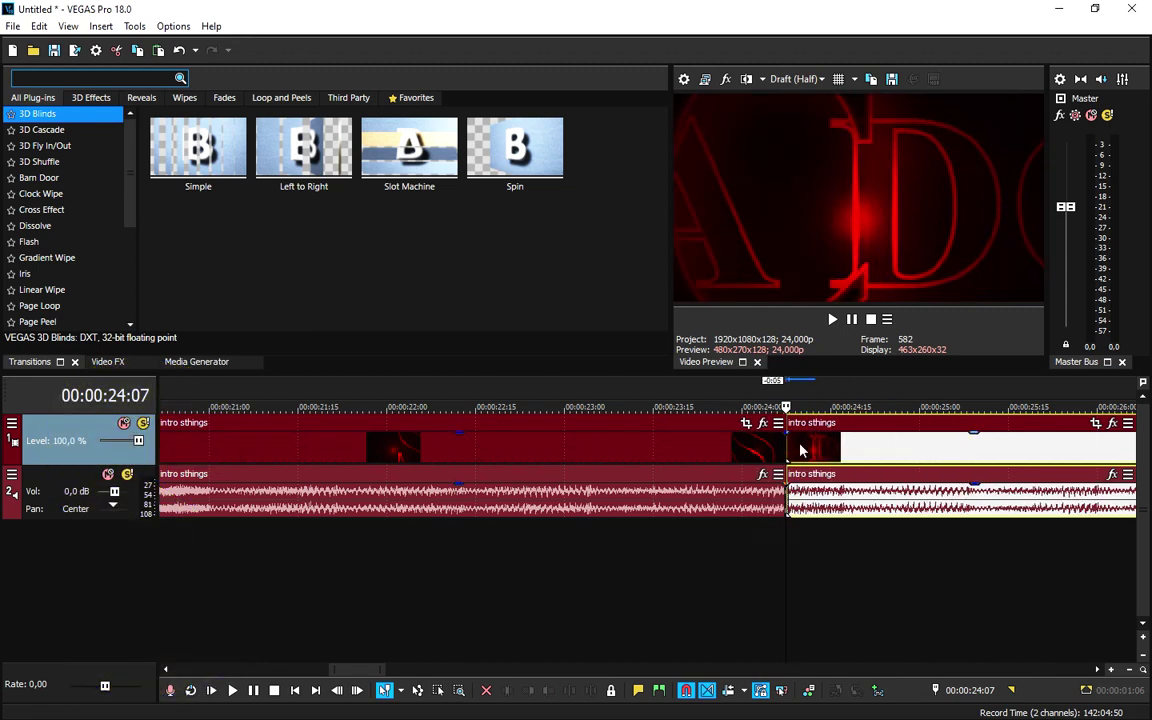
Split the second part of the clip at 00:00:25:18 and at 00:00:26:26.
scroll(678, 476, down, 7)
click(668, 450)
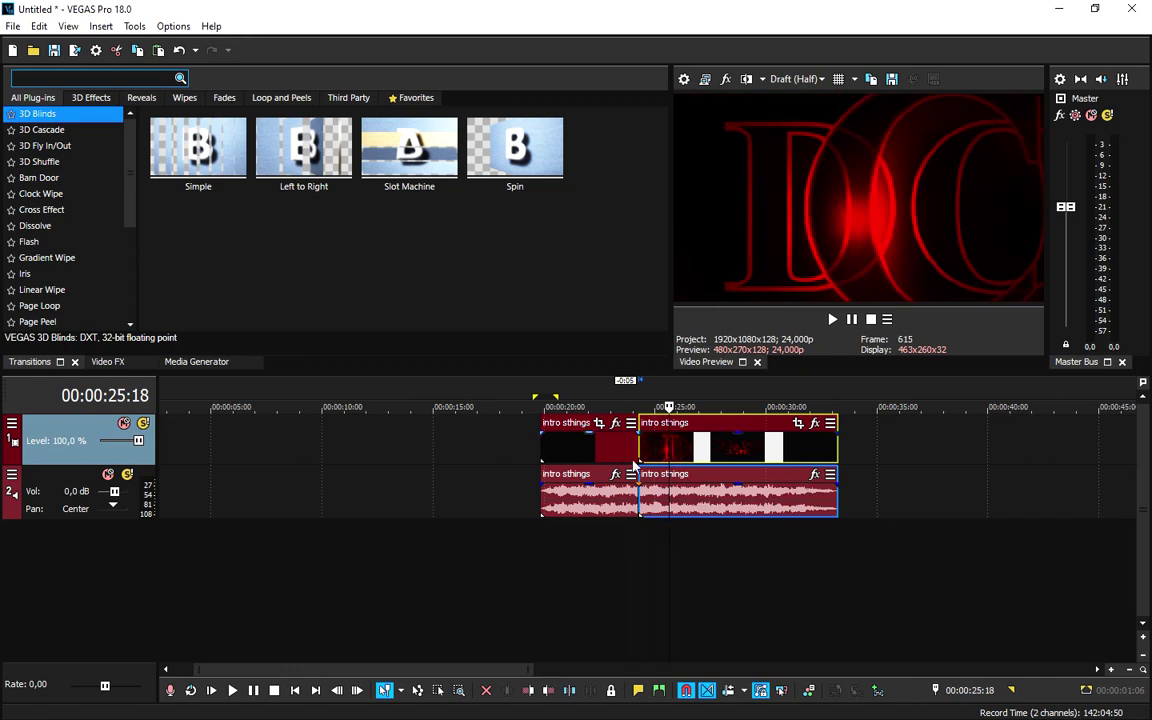
key(s)
click(692, 457)
mouse_move(713, 452)
mouse_down()
mouse_move(748, 455)
mouse_move(727, 460)
mouse_up()
click(697, 453)
key(s)
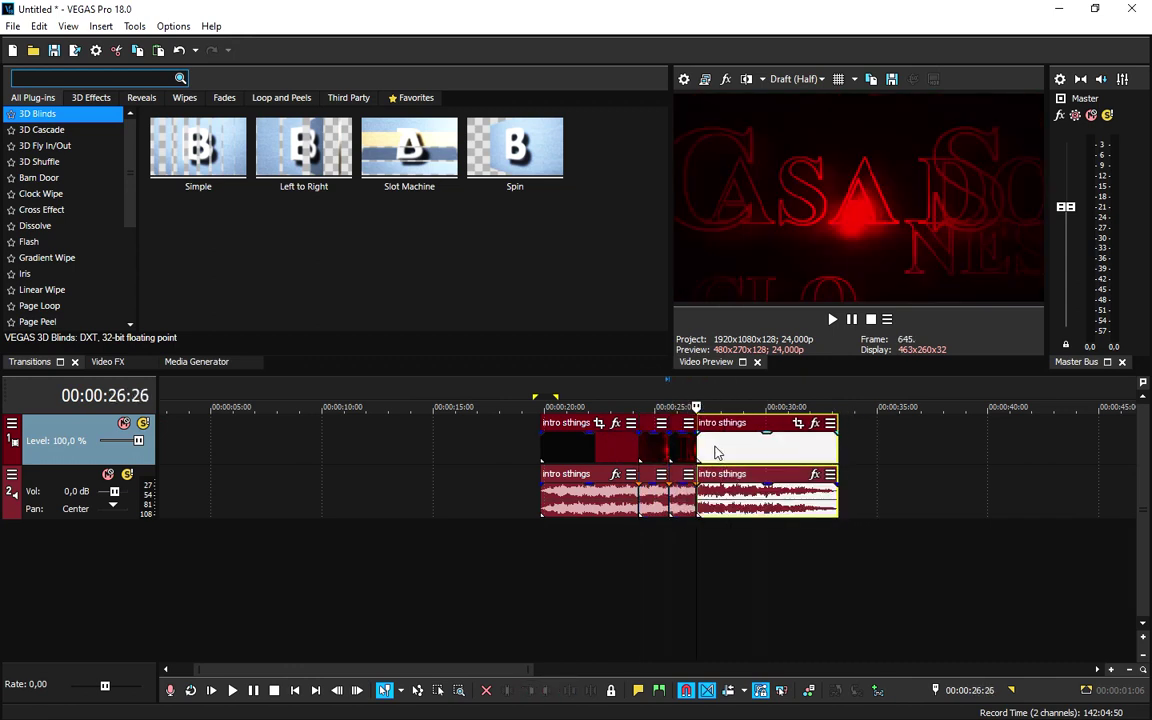
Cut the remaining end part of the clip into five pieces, with the last cut at 00:00:32:06.
click(740, 453)
click(760, 453)
key(s)
click(783, 453)
key(s)
click(802, 455)
key(s)
click(815, 455)
key(s)
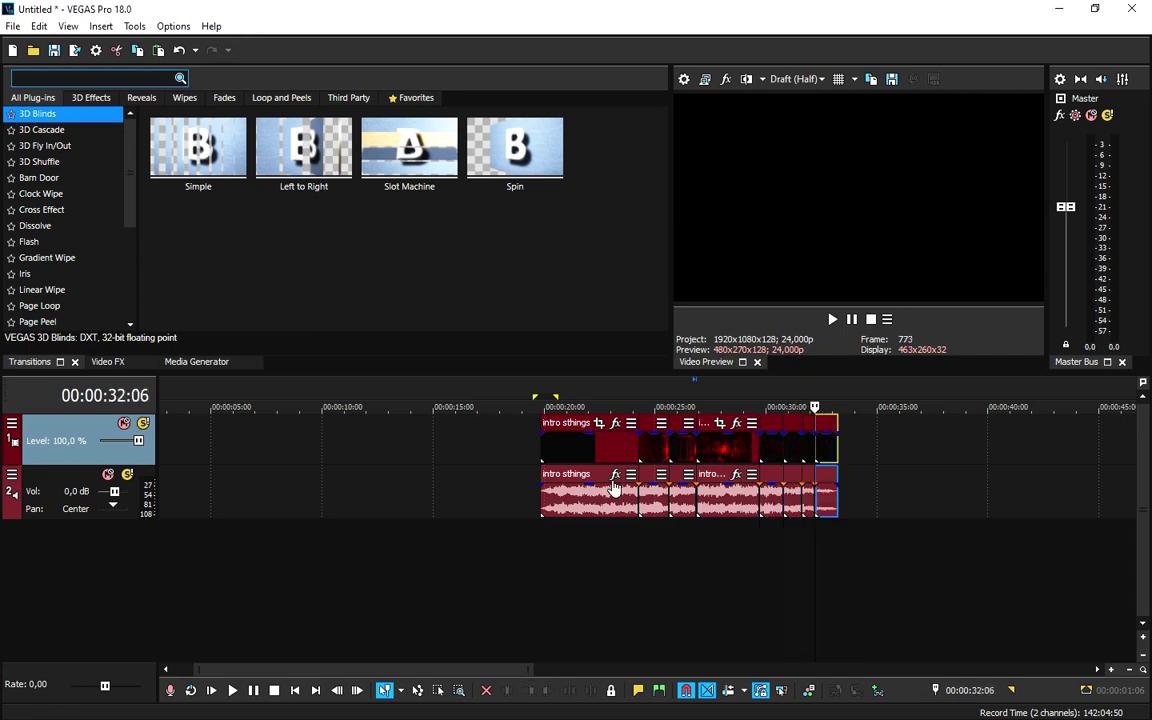
Move the first three pieces of the clip one by one about 1:25 earlier on the timeline.
click(311, 450)
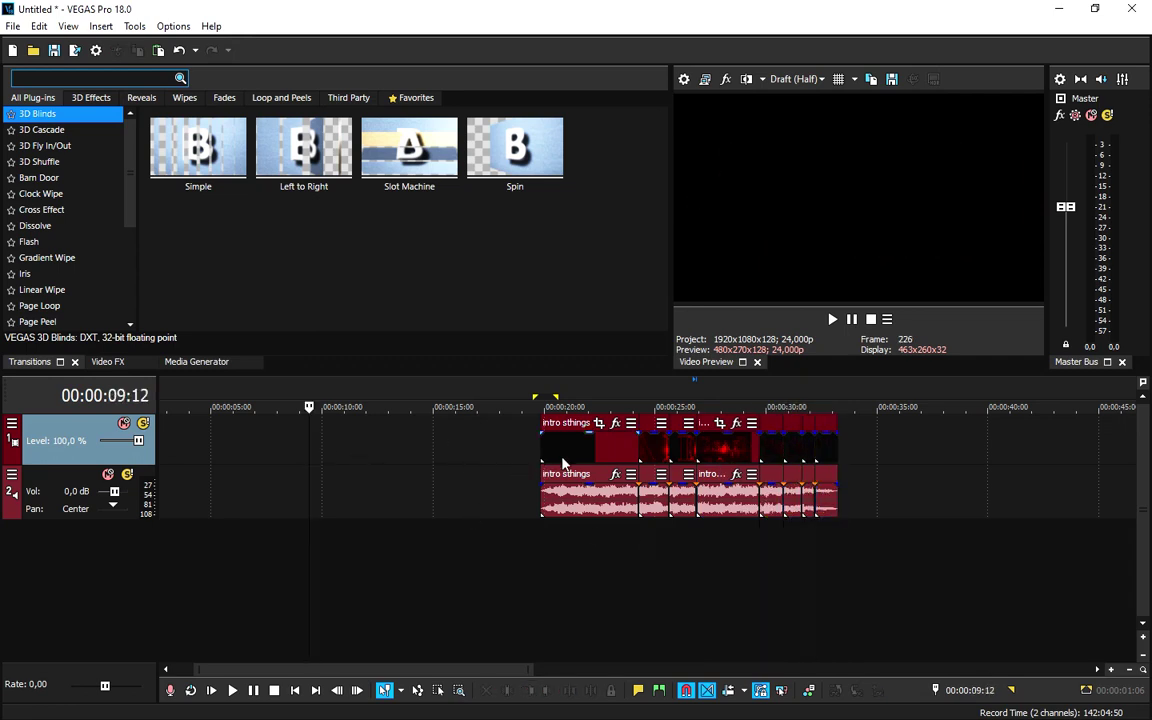
drag(563, 455, 522, 455)
drag(655, 450, 614, 450)
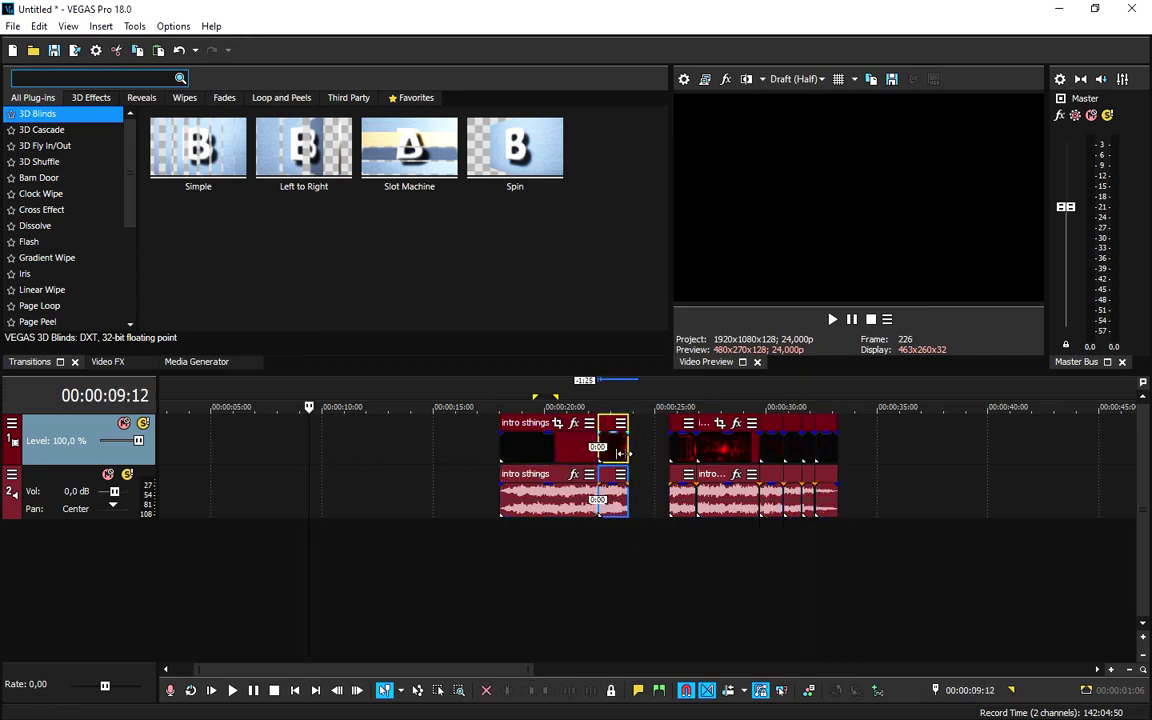
drag(689, 458, 650, 463)
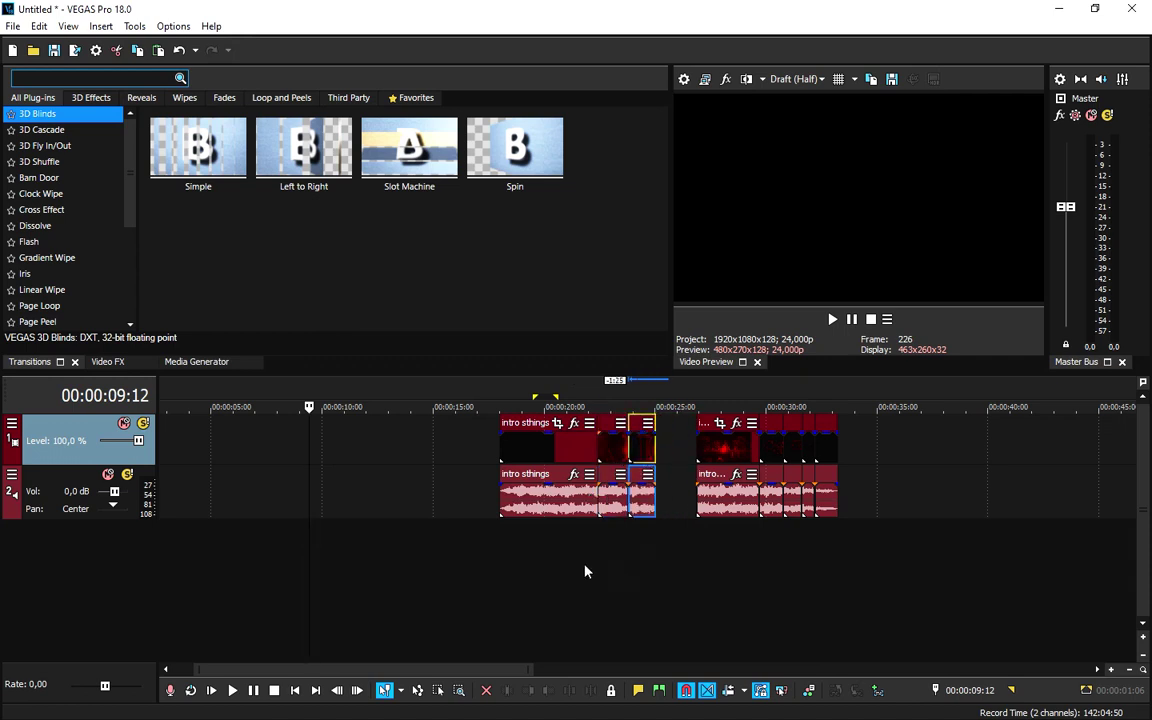
Box-select the first three pieces with the Selection Edit Tool and move them together 1:25 later, against the rest.
key(d)
key(d)
drag(437, 447, 645, 530)
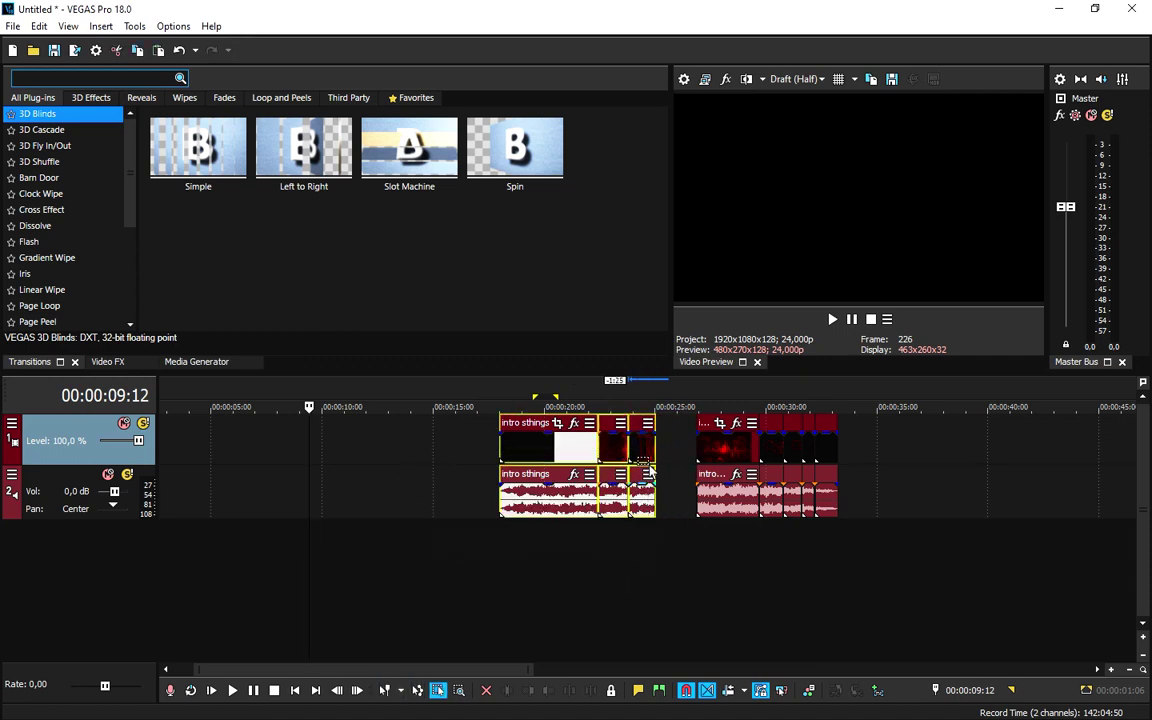
drag(650, 468, 691, 458)
click(486, 464)
key(d)
key(d)
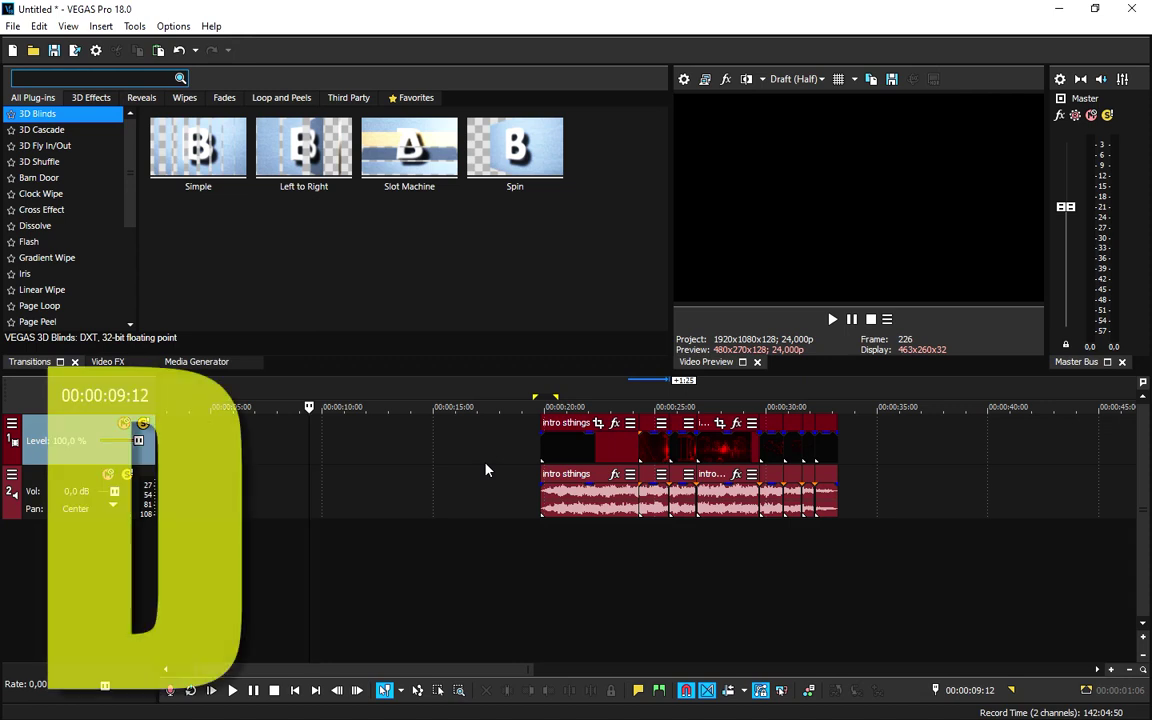
Select all pieces of the clip, return to the Normal Edit Tool and move them together 1:02 earlier.
key(d)
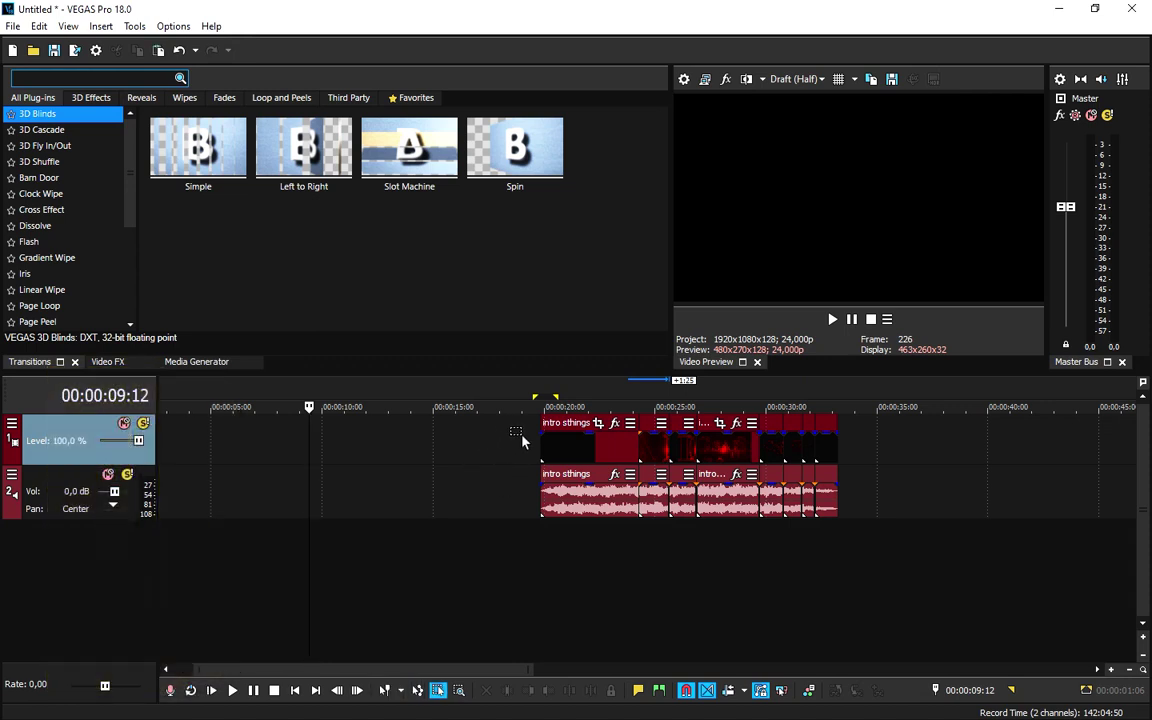
drag(521, 436, 846, 514)
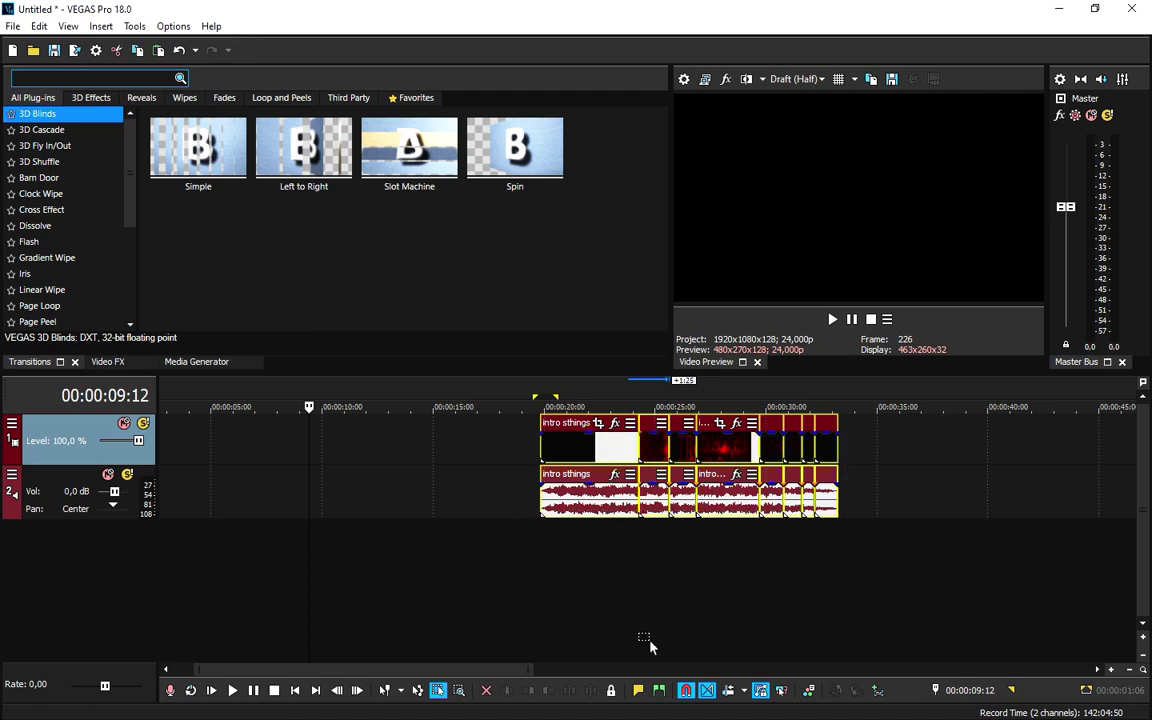
drag(649, 647, 524, 625)
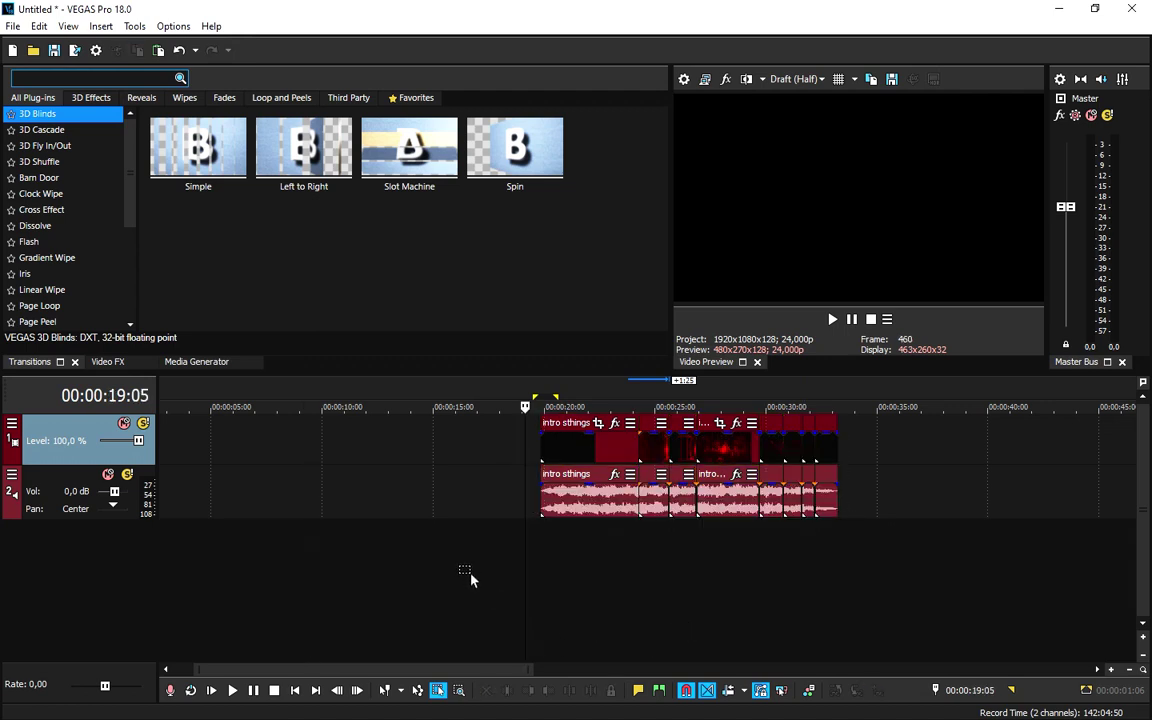
key(ctrl+a)
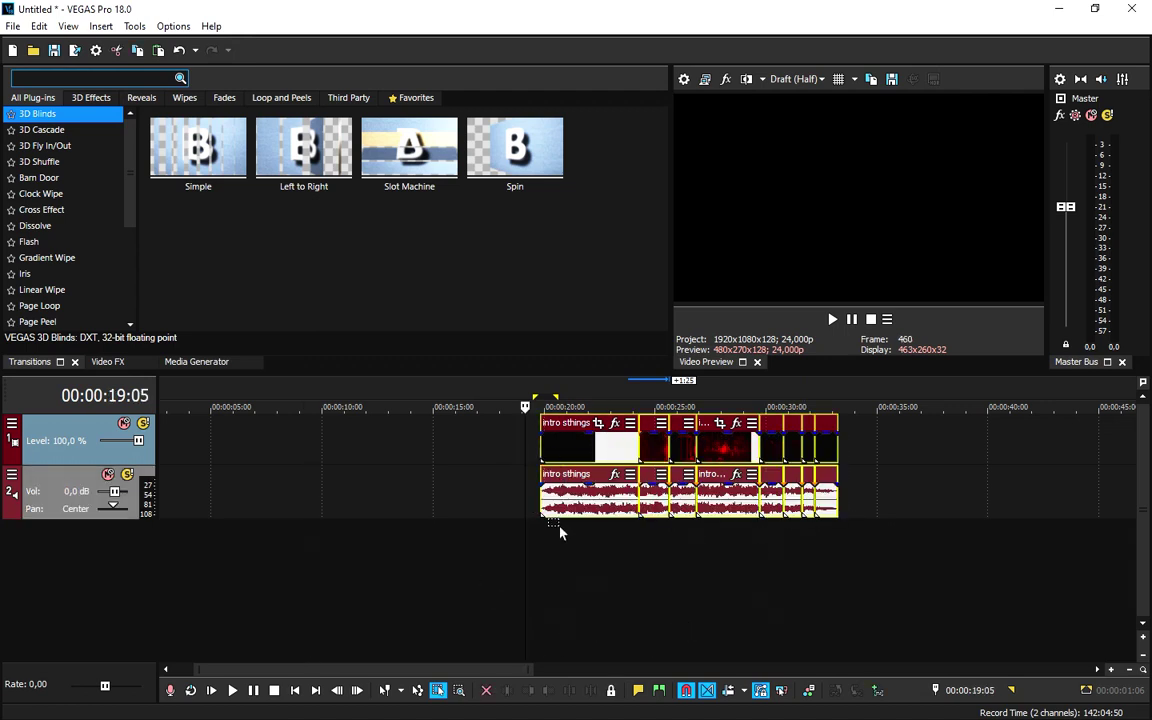
key(ctrl+d)
drag(607, 458, 583, 458)
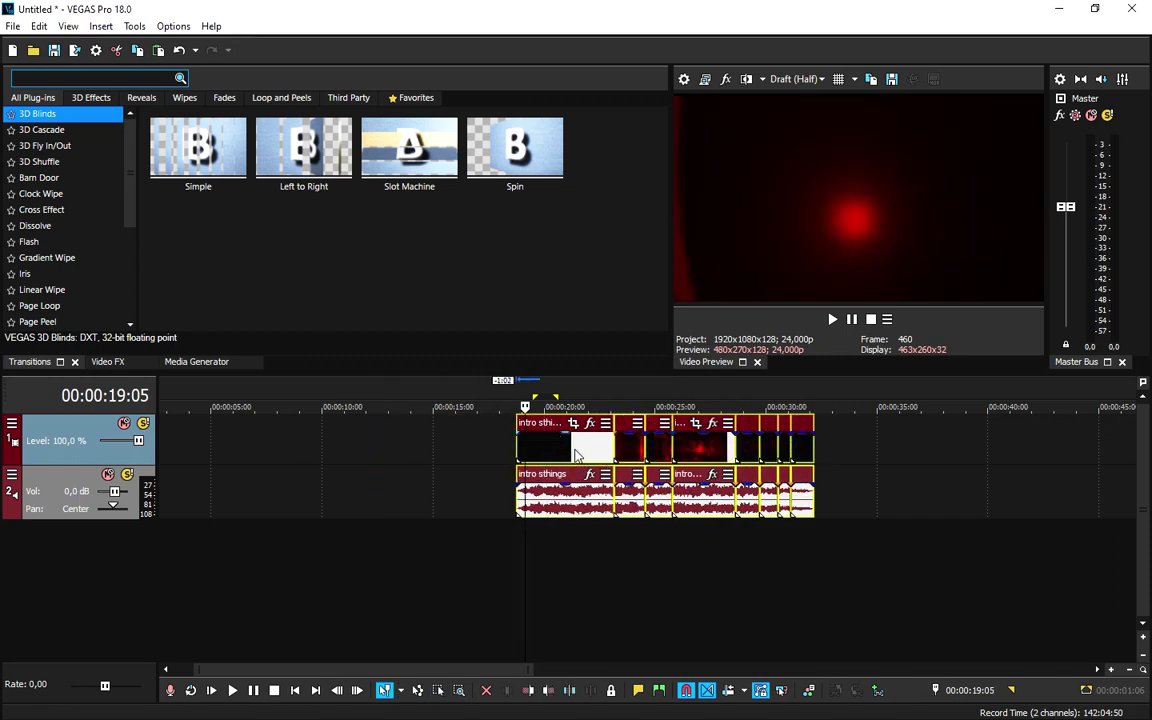
Try out the Selection and Envelope edit tools on the pieces after the first and clear the selection.
click(575, 455)
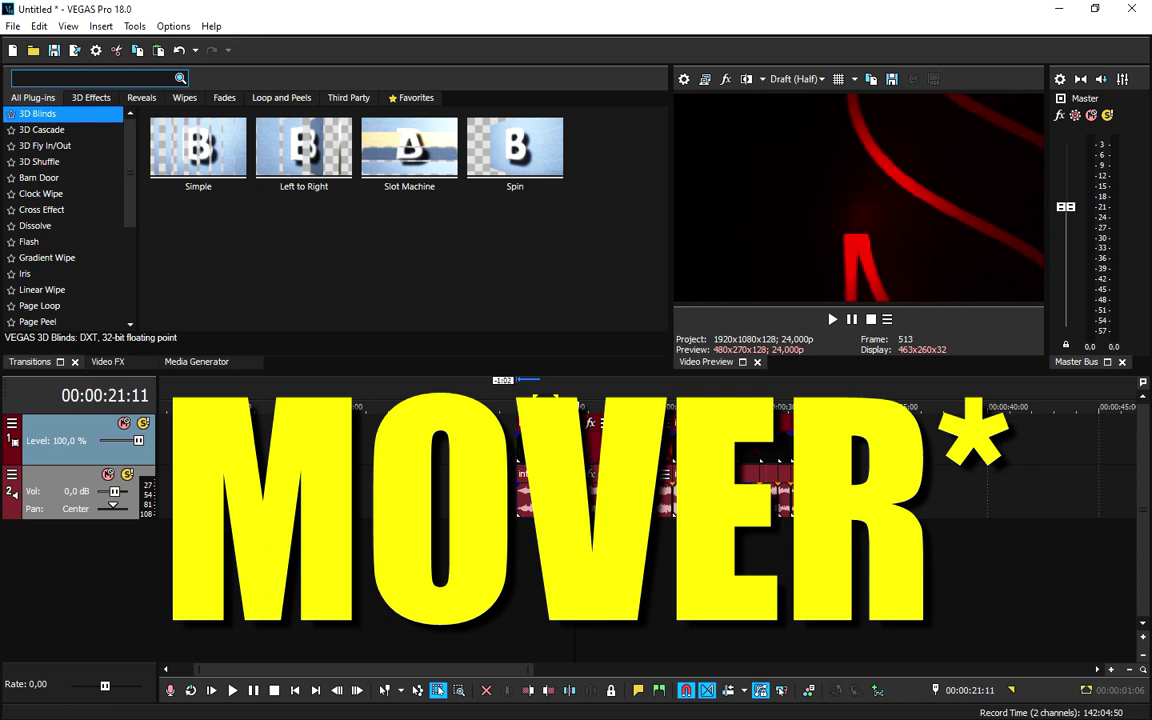
drag(754, 446, 797, 450)
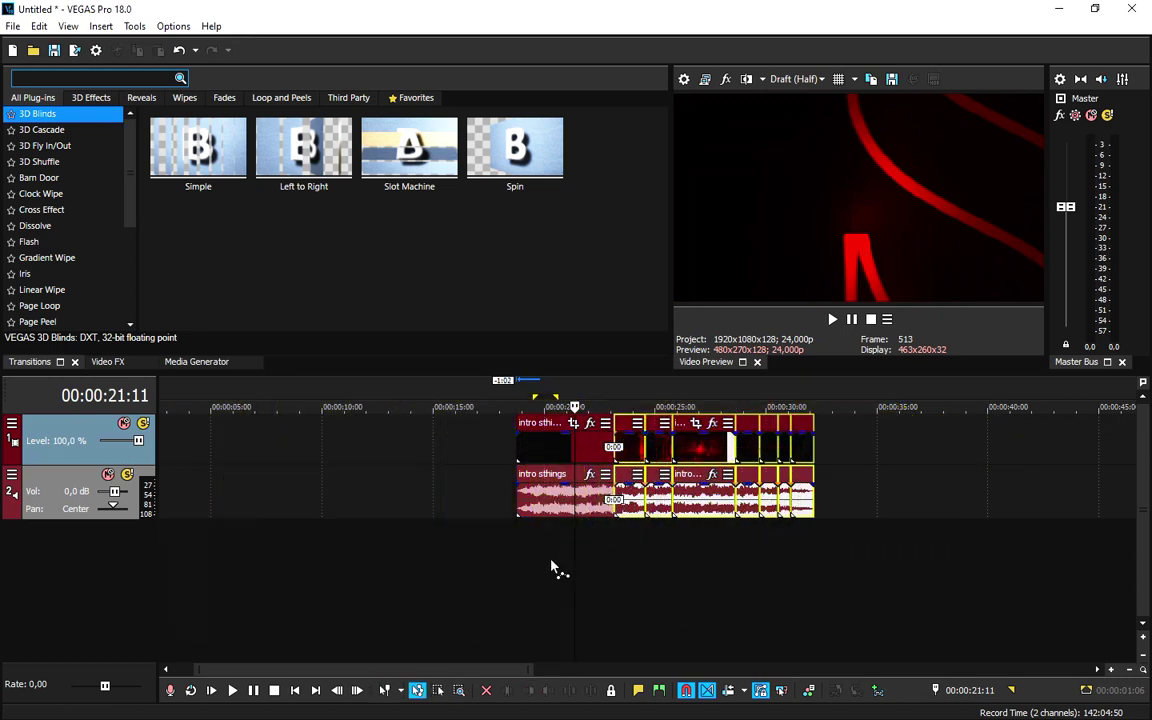
click(417, 690)
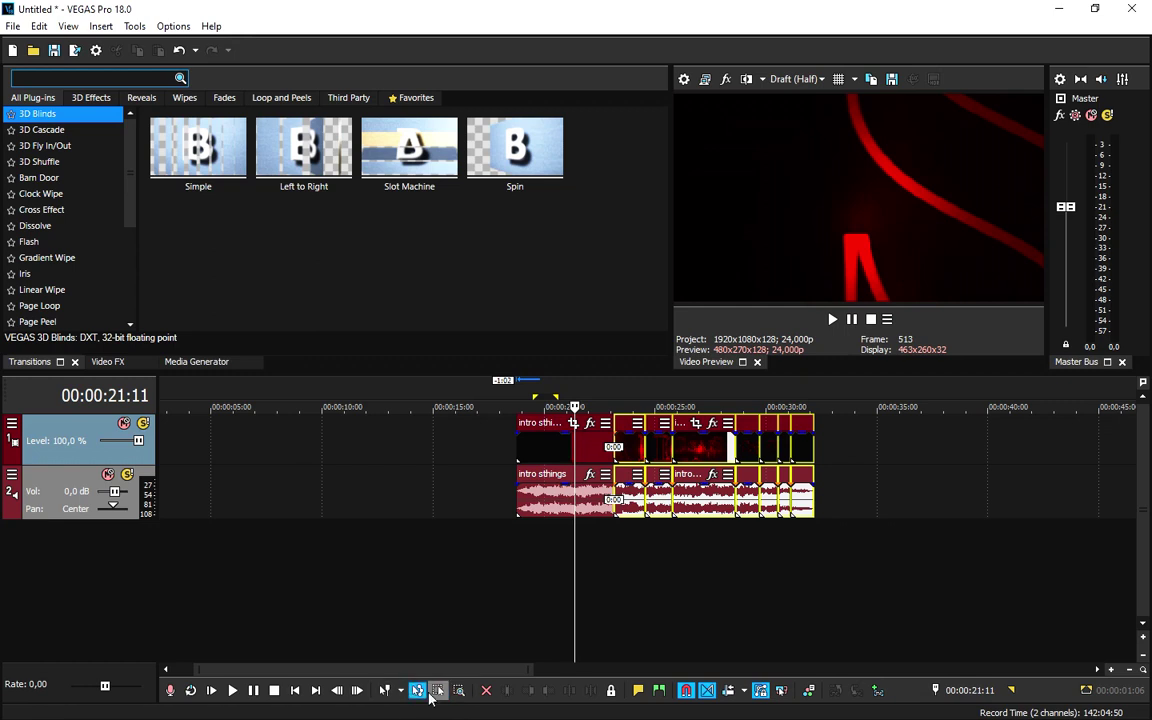
click(527, 566)
click(437, 691)
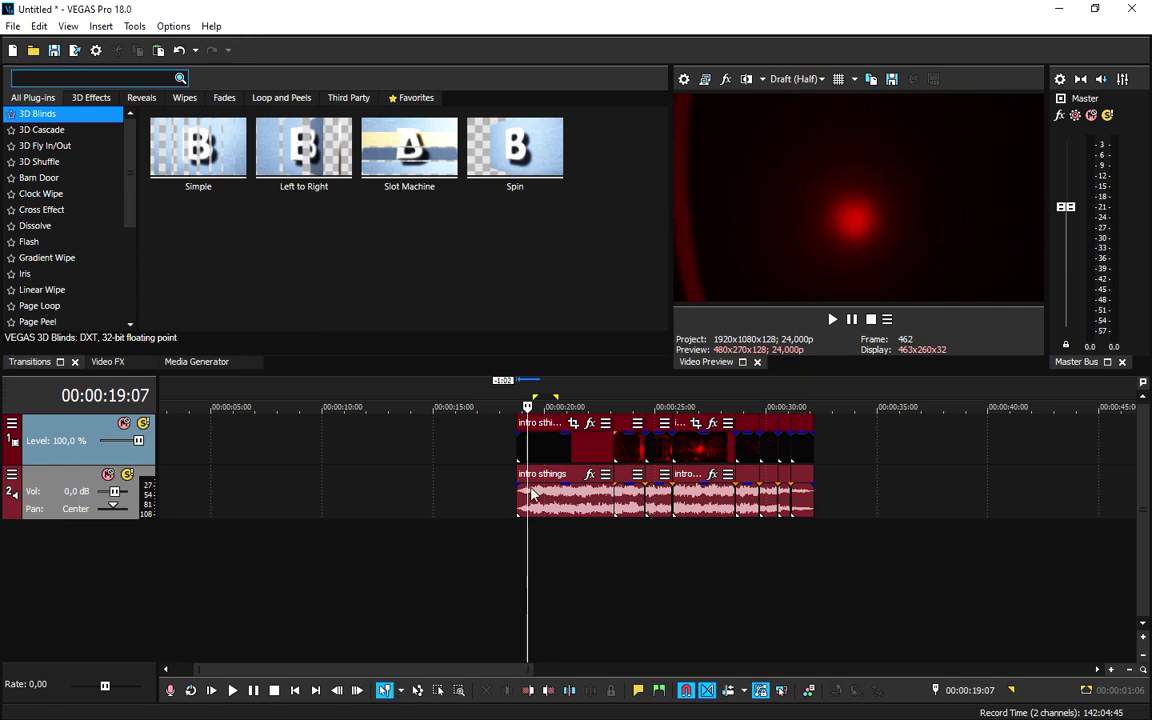
Box-select all pieces after the first with the Selection Edit Tool and move them together 5:16 later.
click(638, 456)
click(676, 456)
click(751, 456)
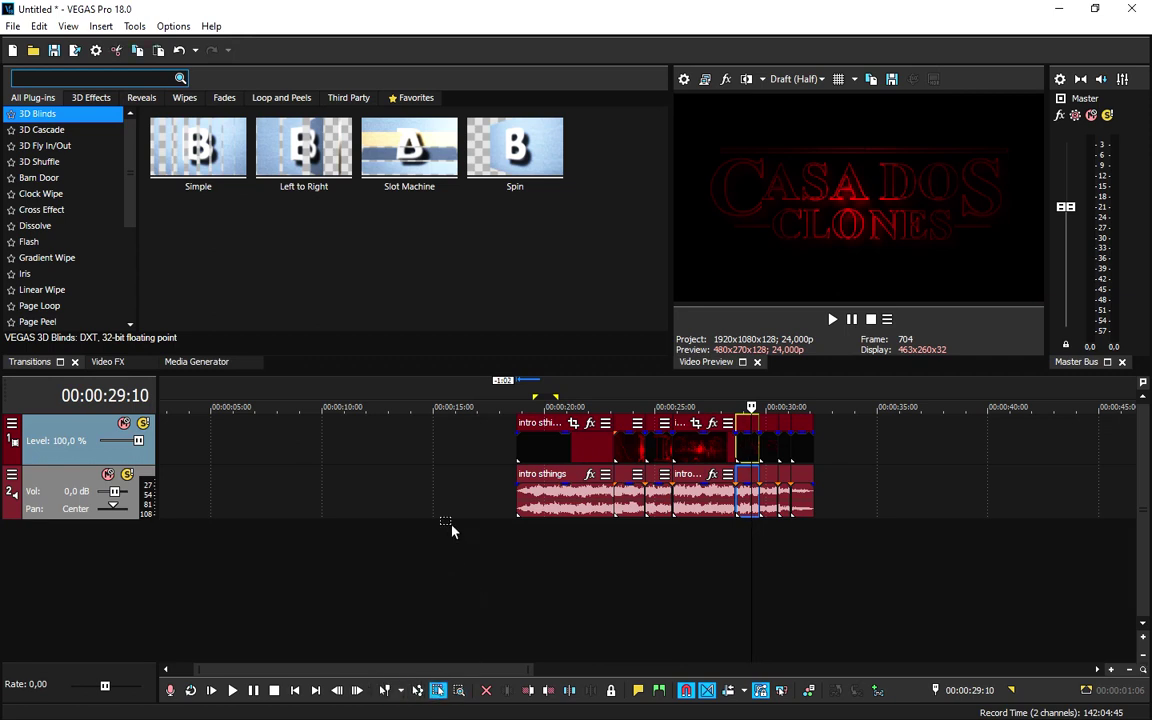
click(497, 536)
drag(630, 542, 828, 444)
click(758, 462)
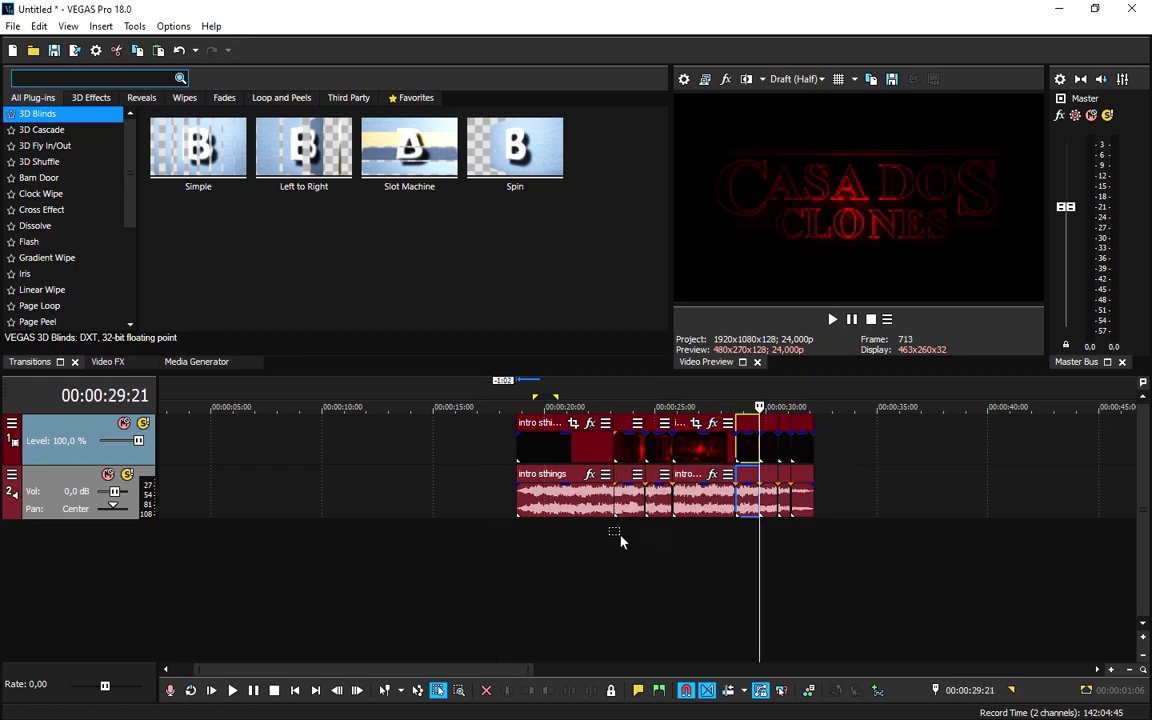
drag(620, 540, 828, 444)
drag(712, 464, 836, 464)
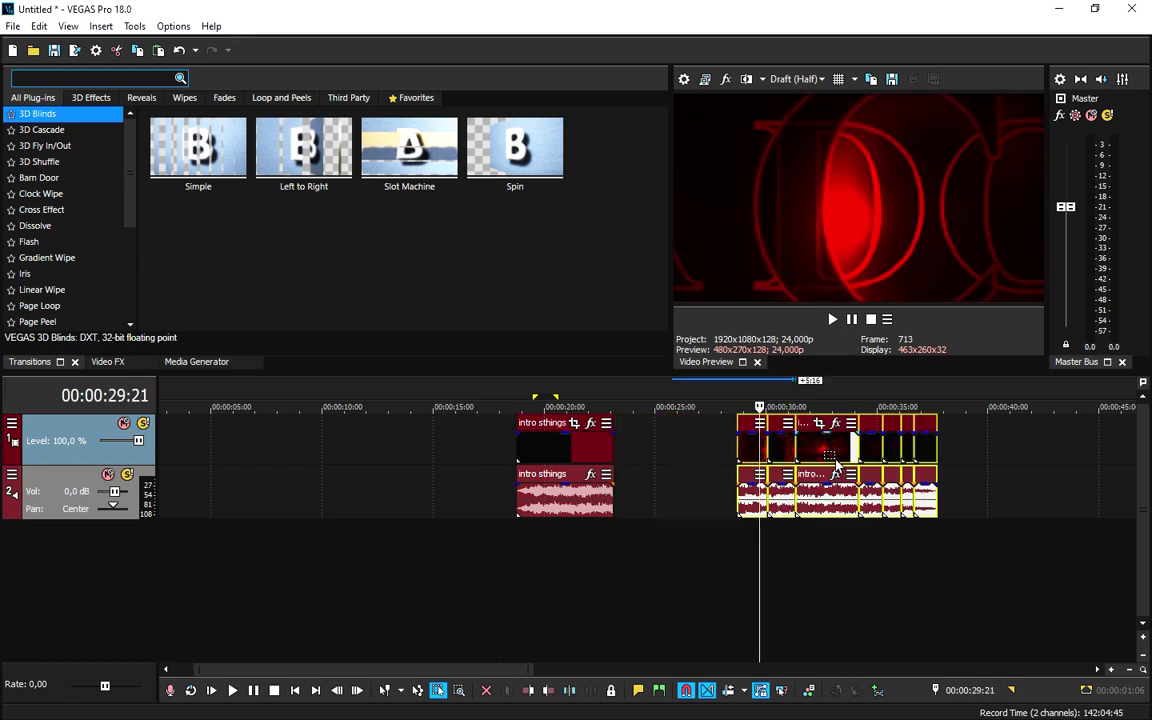
click(729, 579)
scroll(803, 561, up, 5)
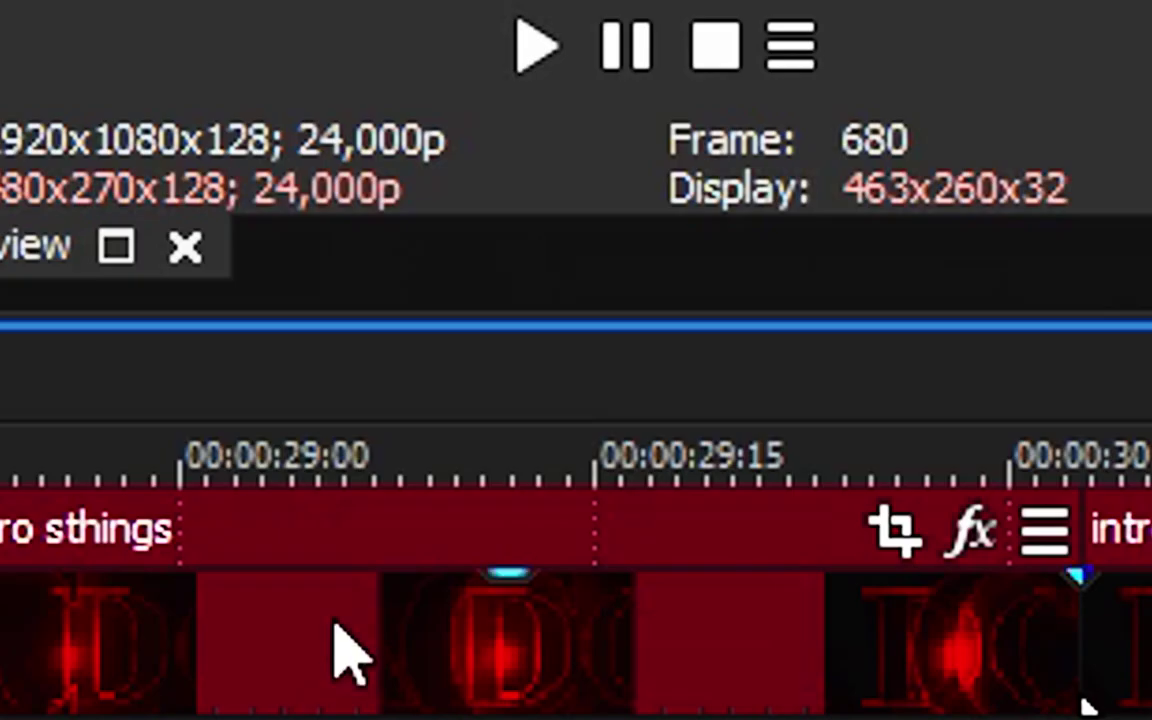
Place the playhead at several points in the intro piece ending just after 00:00:30 and select that piece's full time range.
click(316, 635)
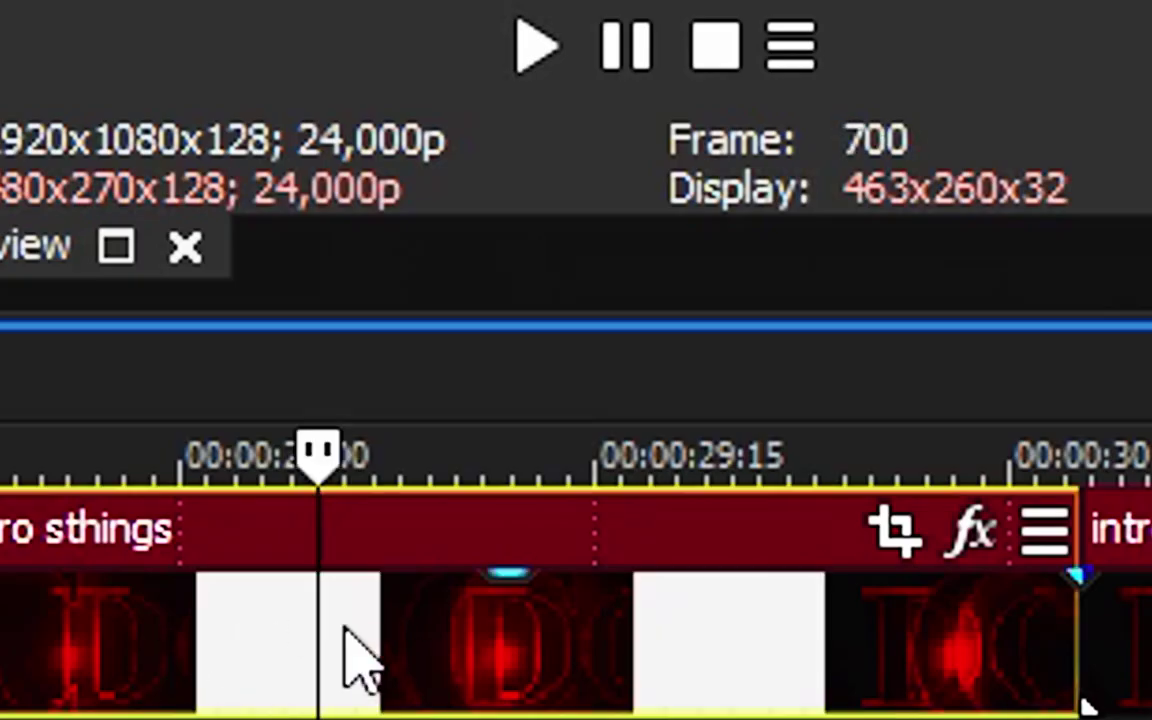
click(456, 640)
click(530, 645)
click(562, 650)
click(596, 651)
double_click(630, 648)
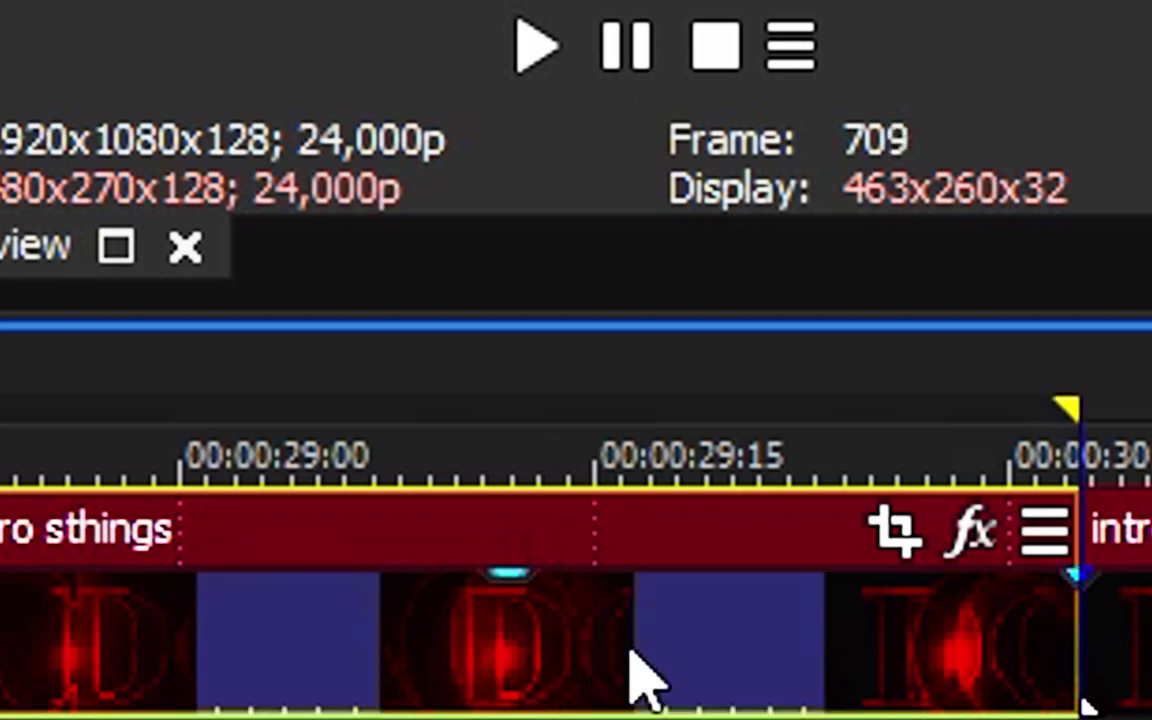
click(594, 645)
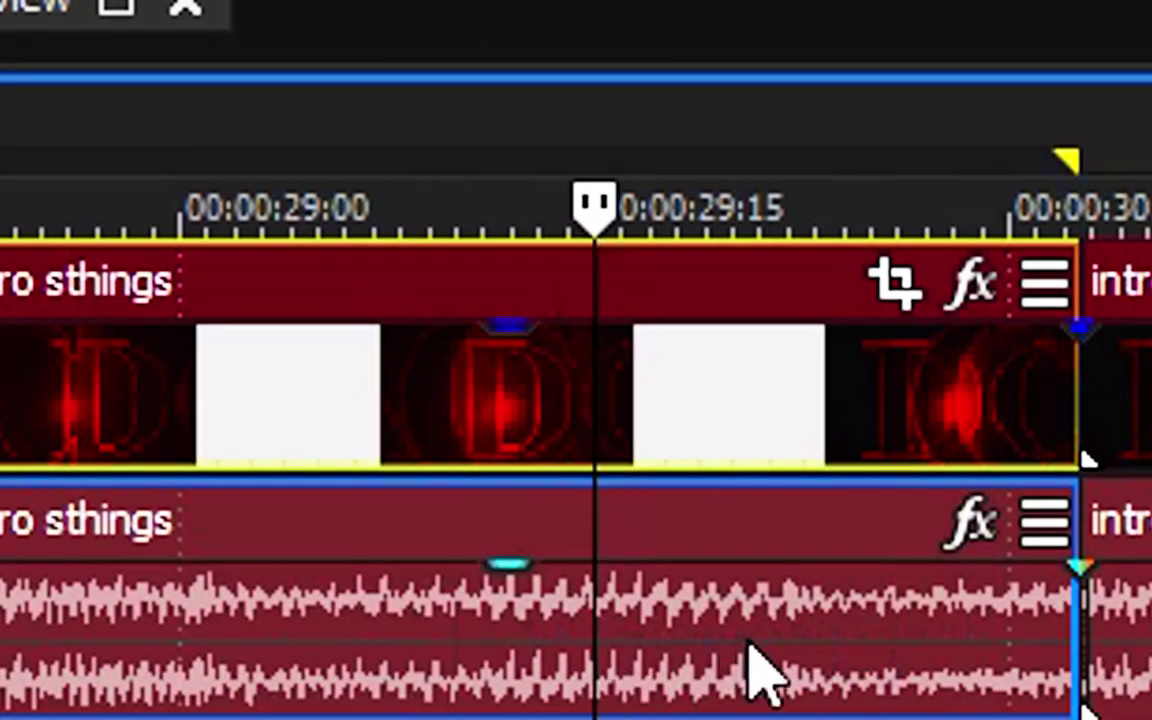
Import the TREILER video from the 2077 folder onto the timeline at 00:00:39:16.
scroll(762, 505, down, 10)
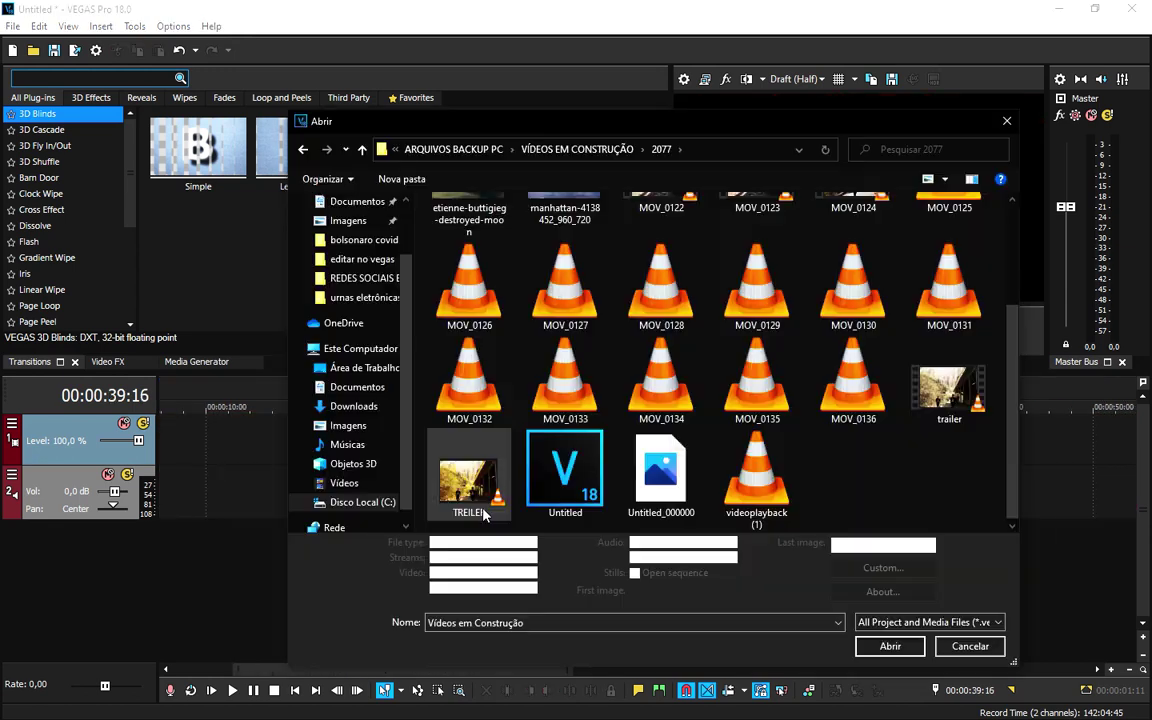
click(476, 508)
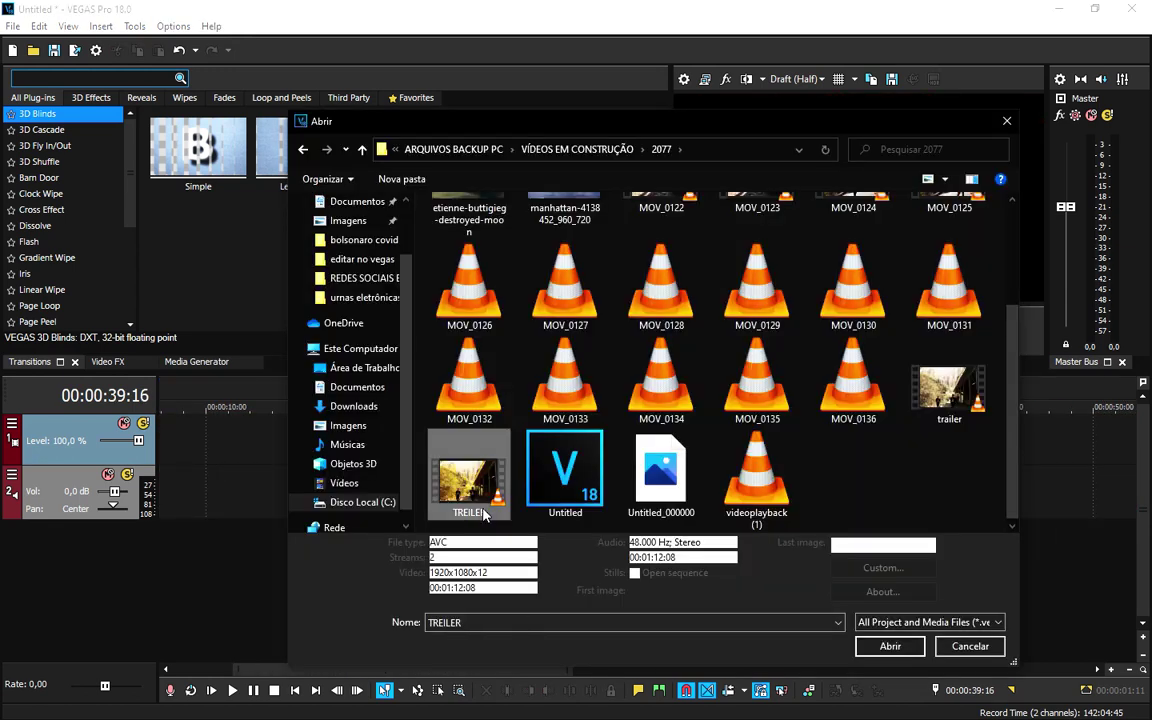
click(890, 647)
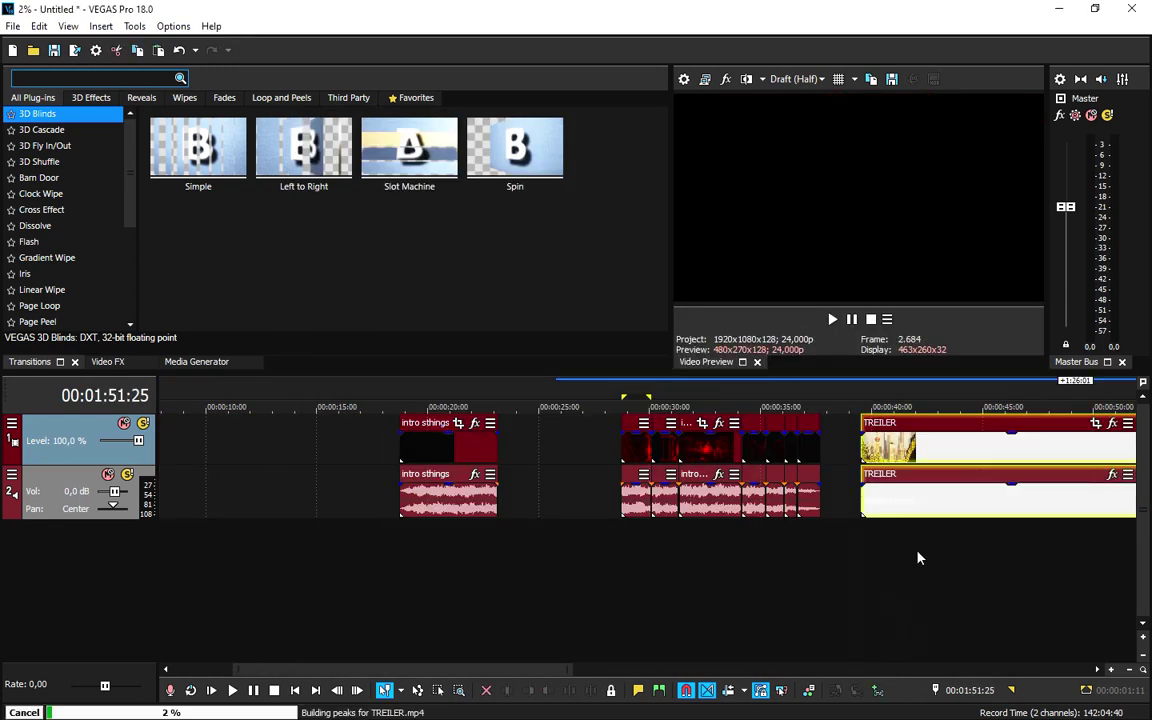
Check several moments of the TREILER clip and play its audio around 00:00:47:15 to find a cut point.
click(923, 455)
click(944, 448)
click(972, 448)
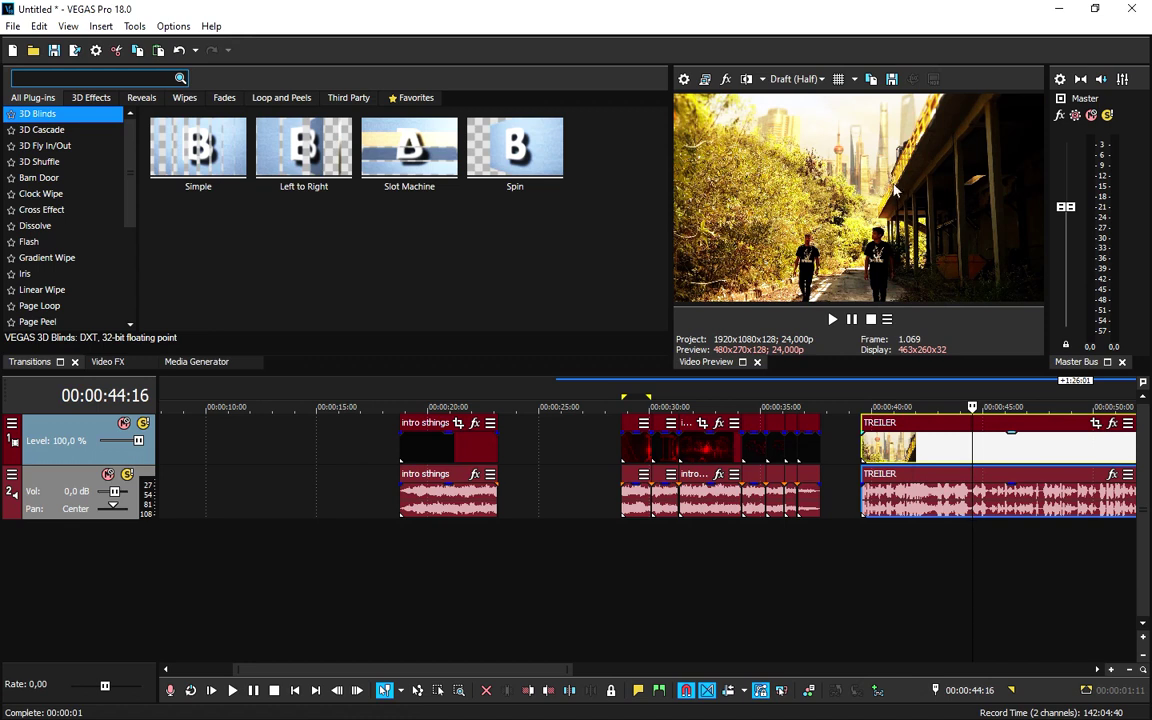
click(1069, 457)
scroll(1016, 506, up, 3)
click(576, 460)
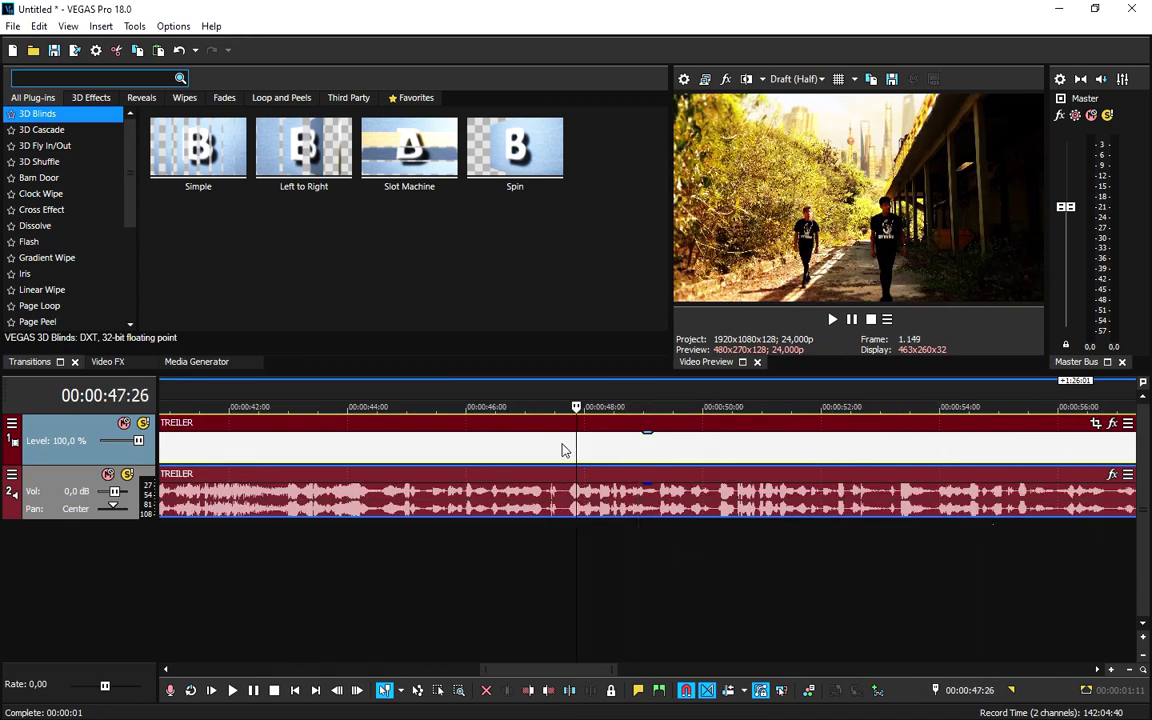
click(562, 450)
click(555, 492)
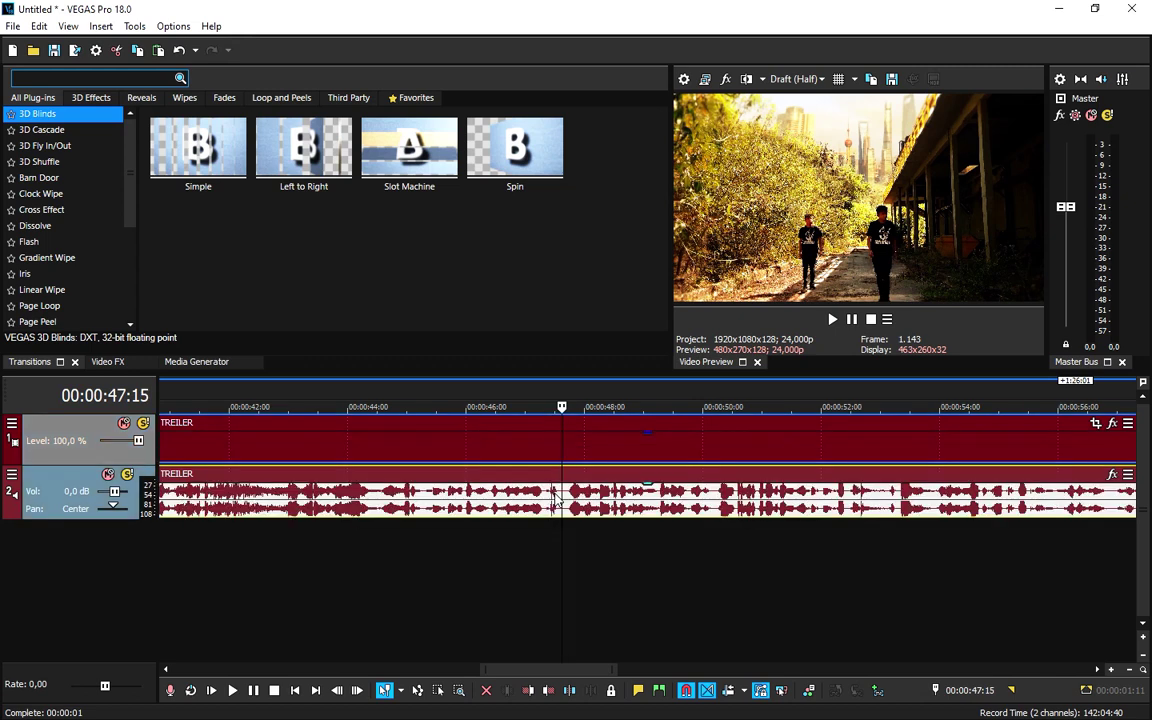
click(555, 498)
key(space)
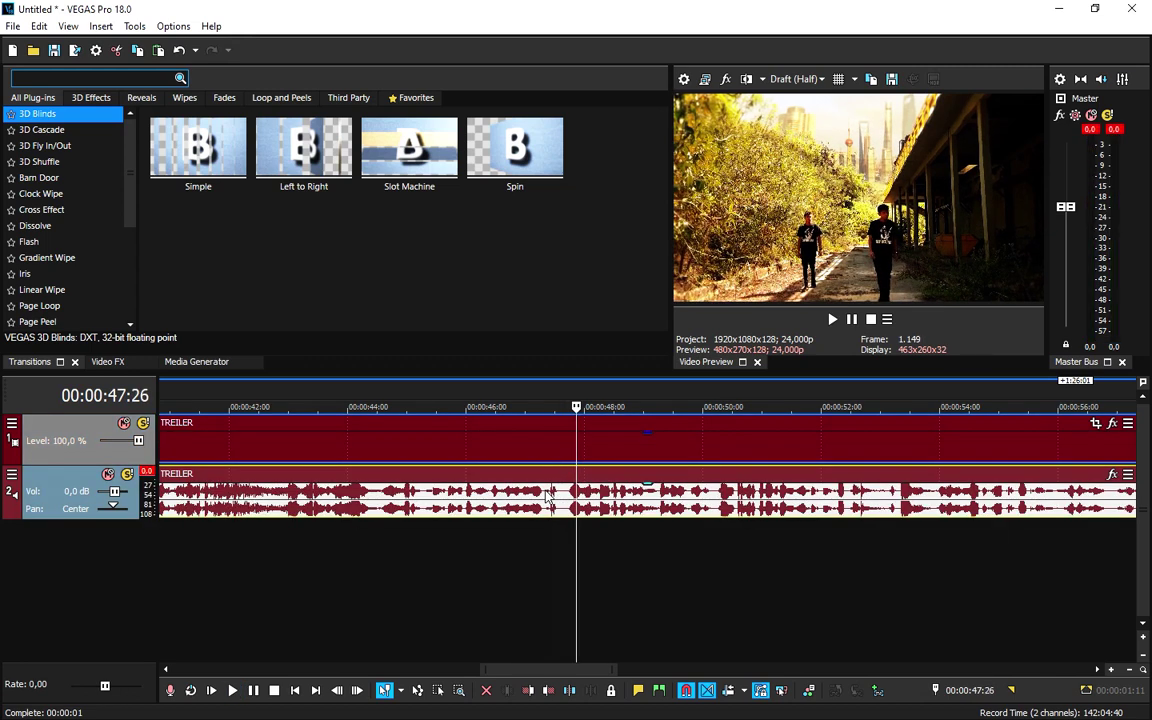
click(565, 500)
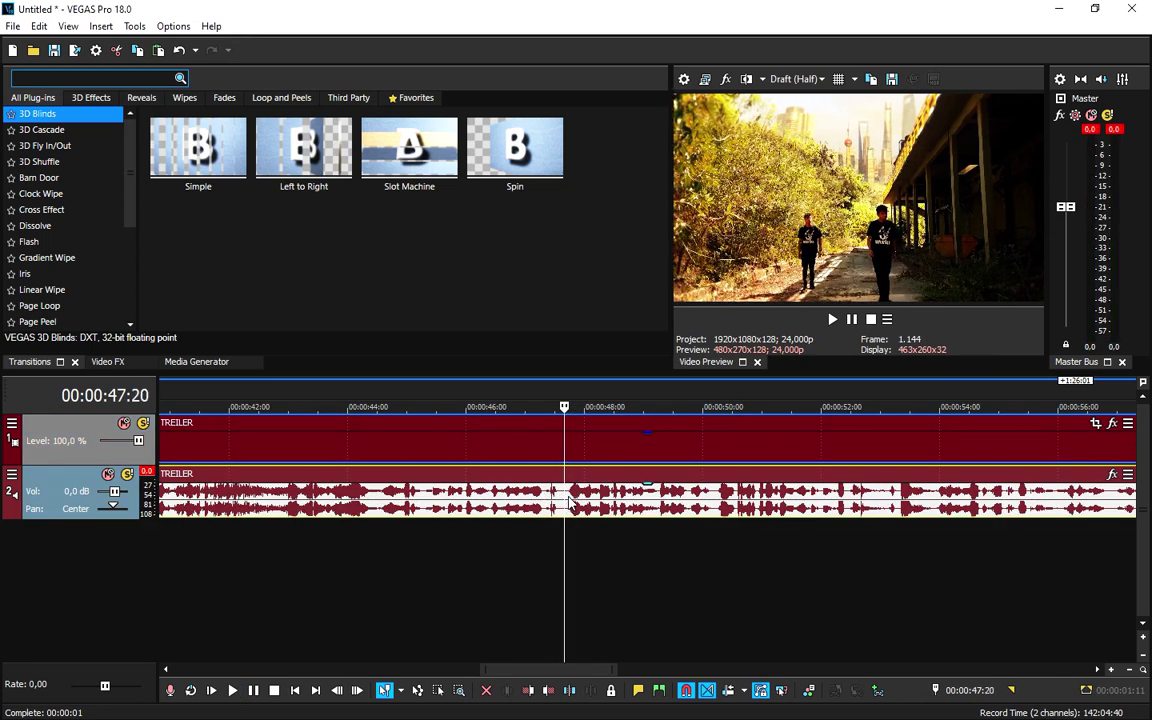
Fine-tune the playhead to 00:00:47:22 and split the TREILER clip there.
double_click(575, 450)
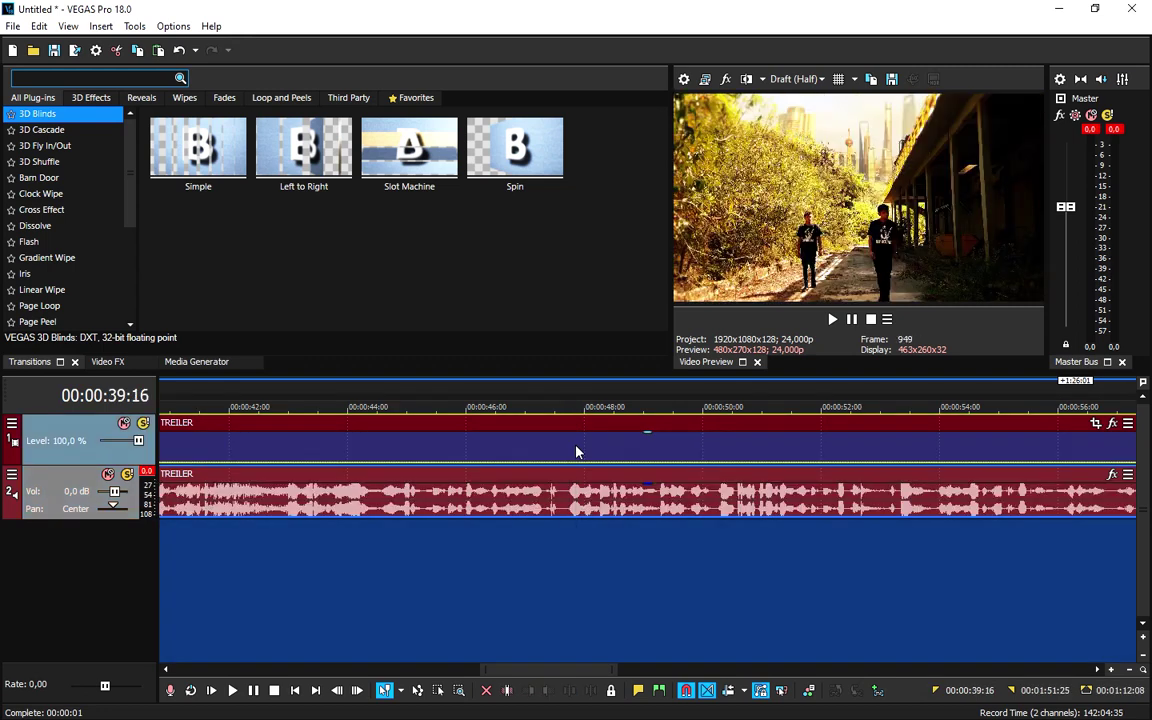
click(591, 455)
click(564, 491)
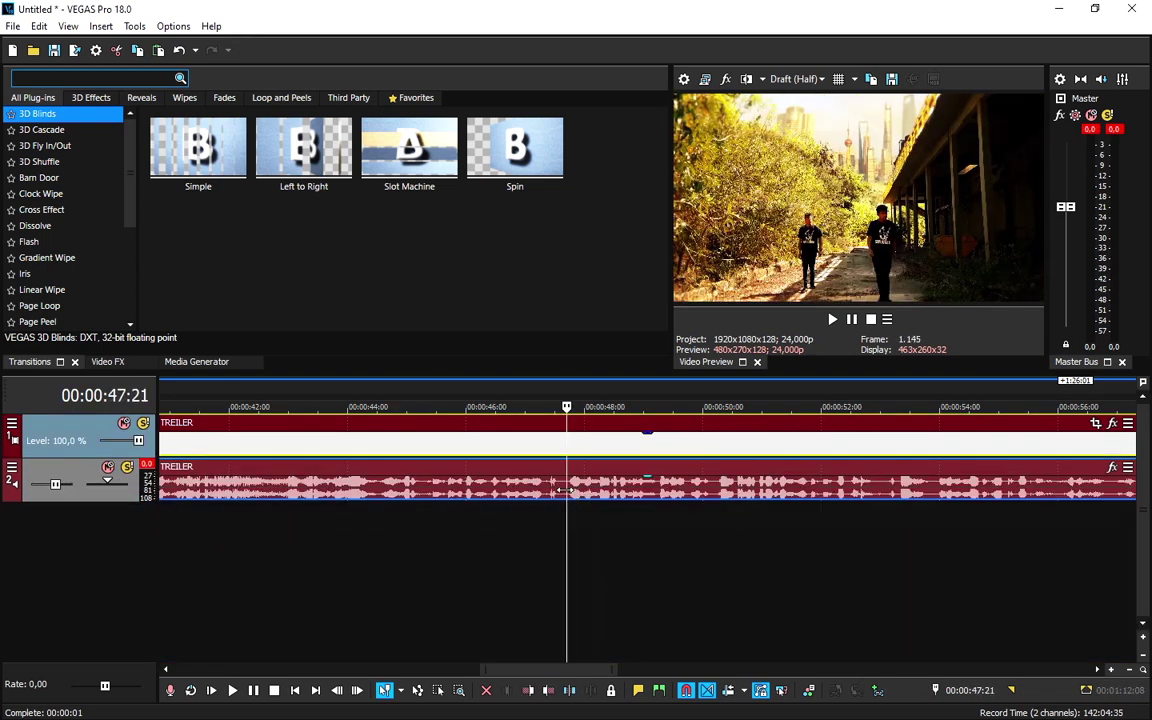
click(562, 491)
key(Right)
key(Right)
key(Right)
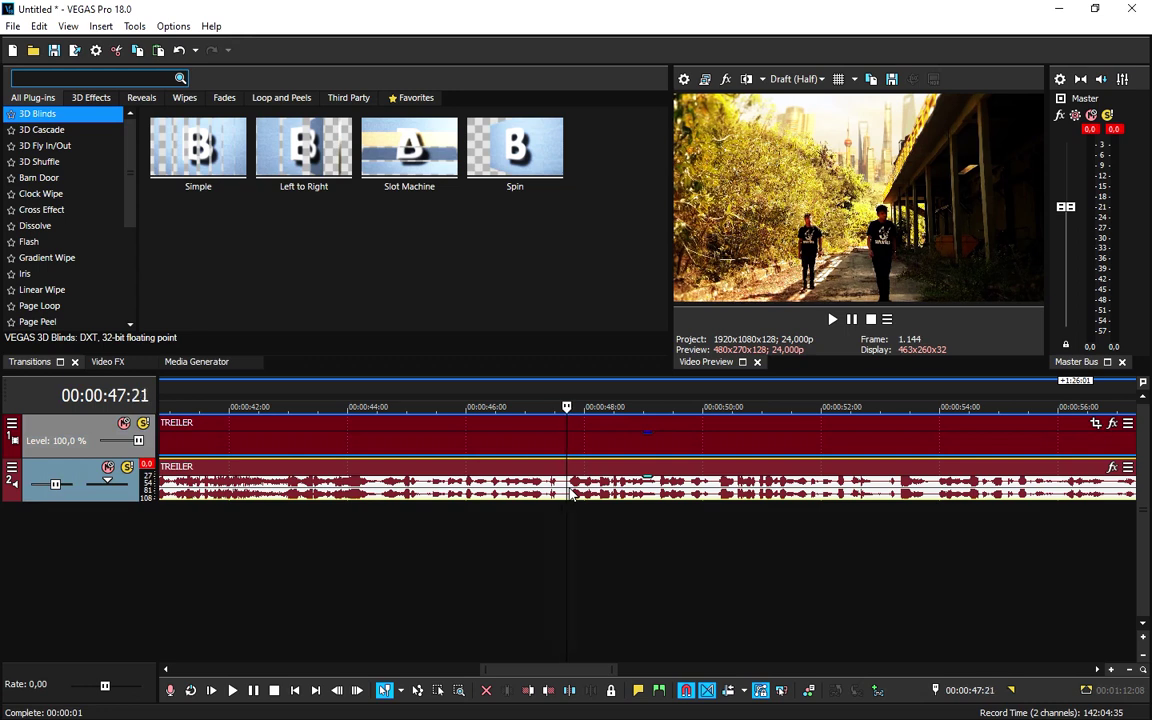
key(Right)
key(d)
key(d)
key(d)
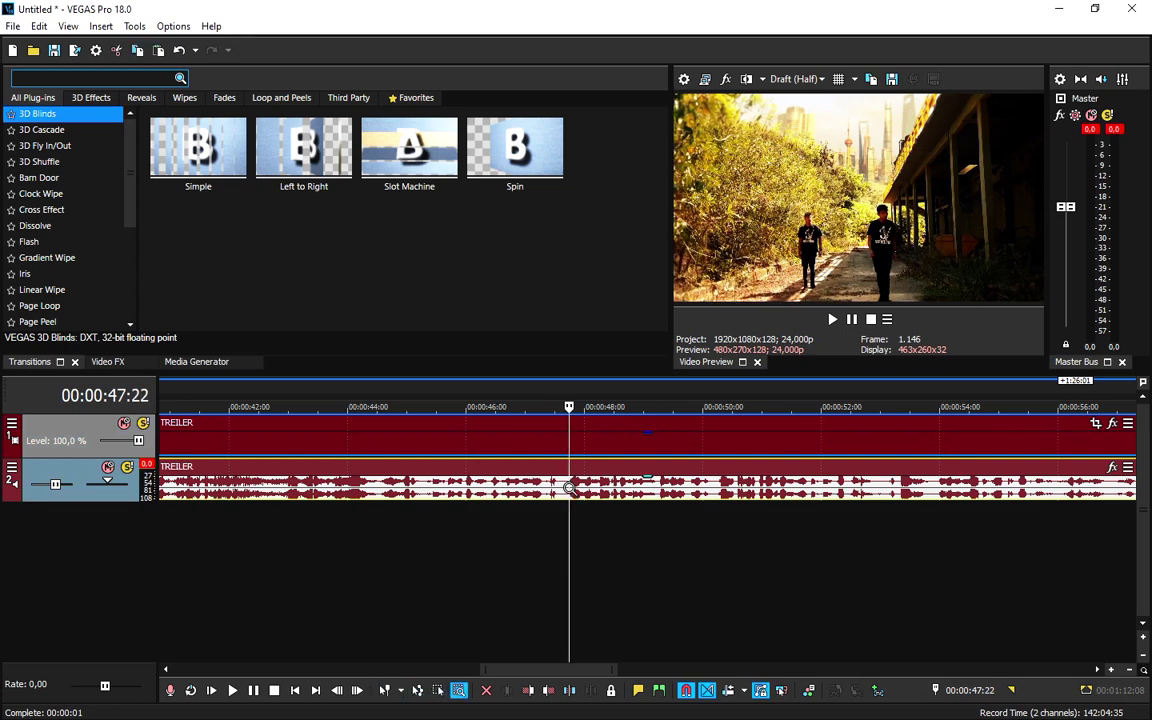
key(d)
key(s)
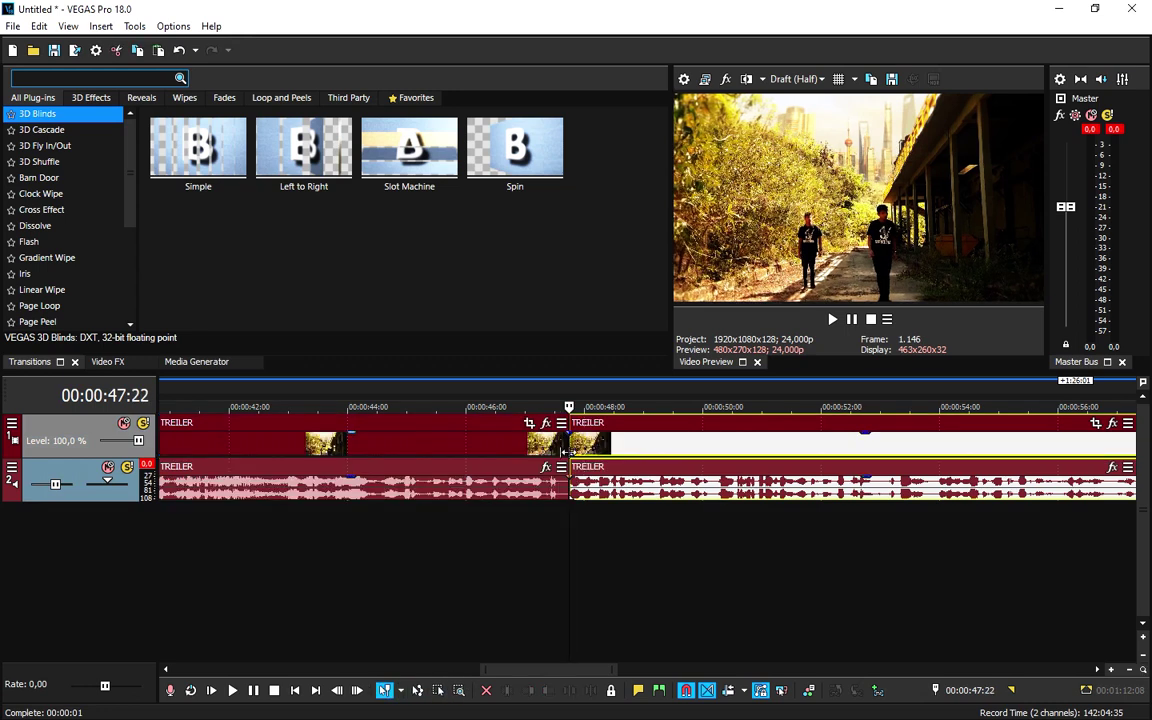
Trim 0:06 off the end of the first TREILER piece at the new cut.
scroll(569, 452, up, 1)
scroll(630, 443, up, 2)
click(634, 443)
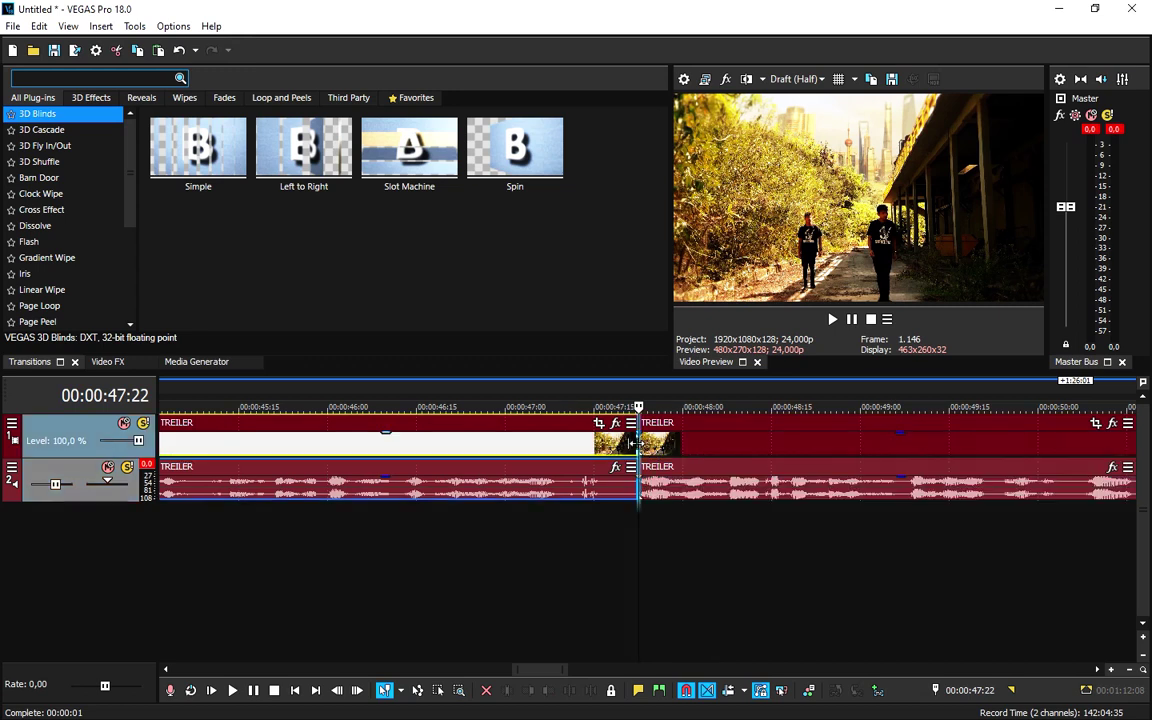
drag(634, 443, 590, 447)
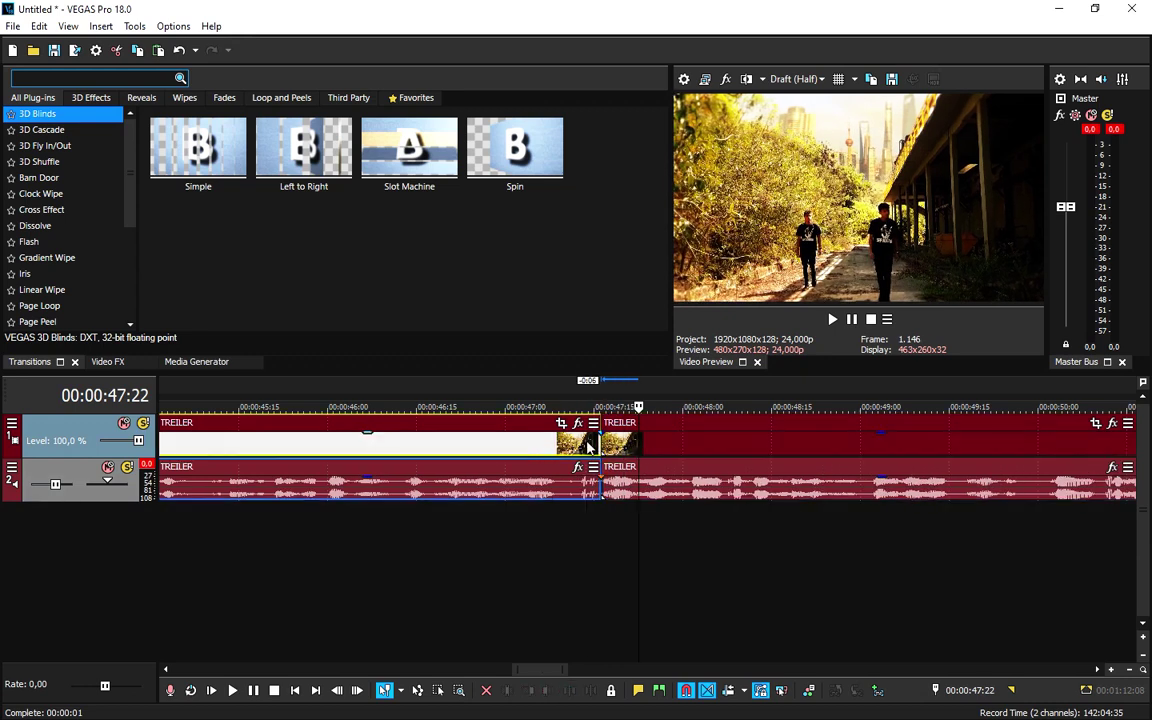
Move the second TREILER piece 0:03 later, leaving a small gap after the first piece.
click(587, 447)
key(Return)
key(Return)
click(598, 440)
drag(636, 441, 663, 443)
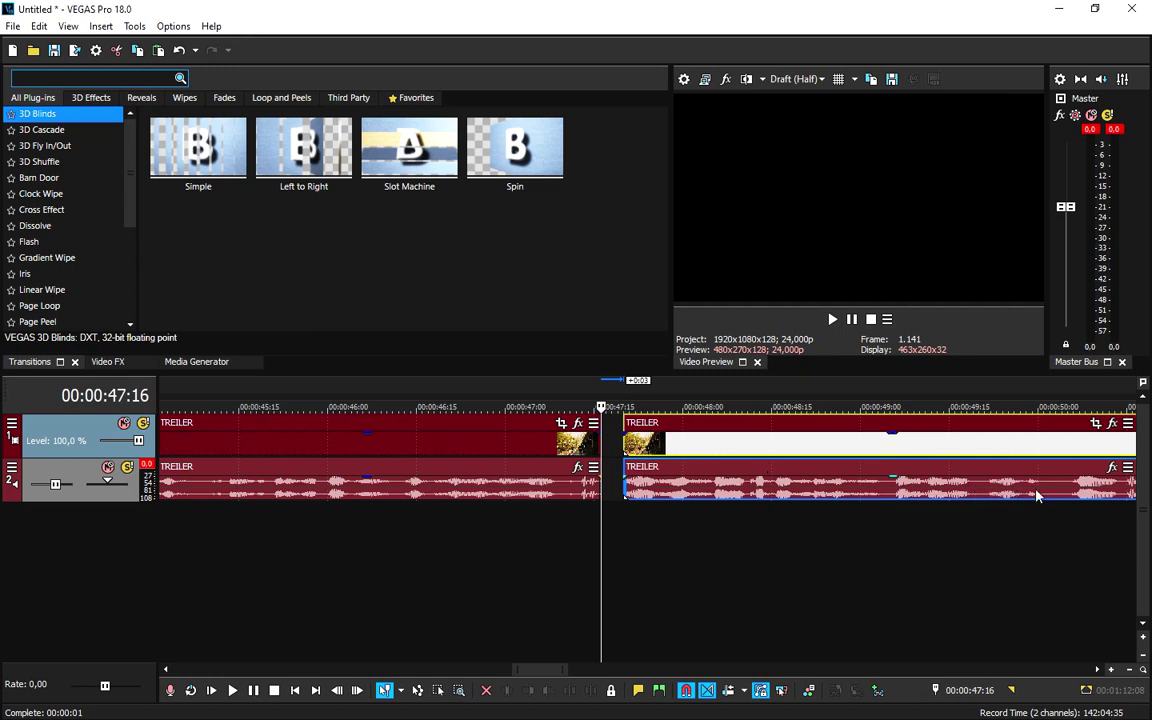
Split the second TREILER piece at 00:00:50:00.
click(1010, 453)
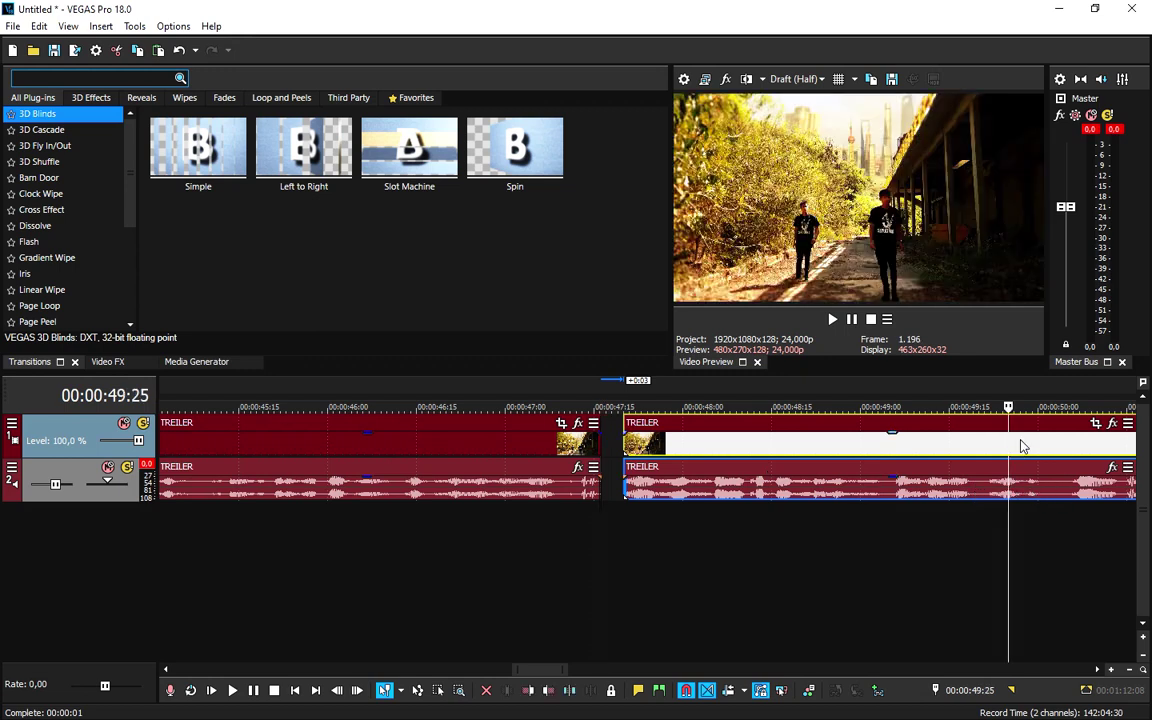
click(1039, 431)
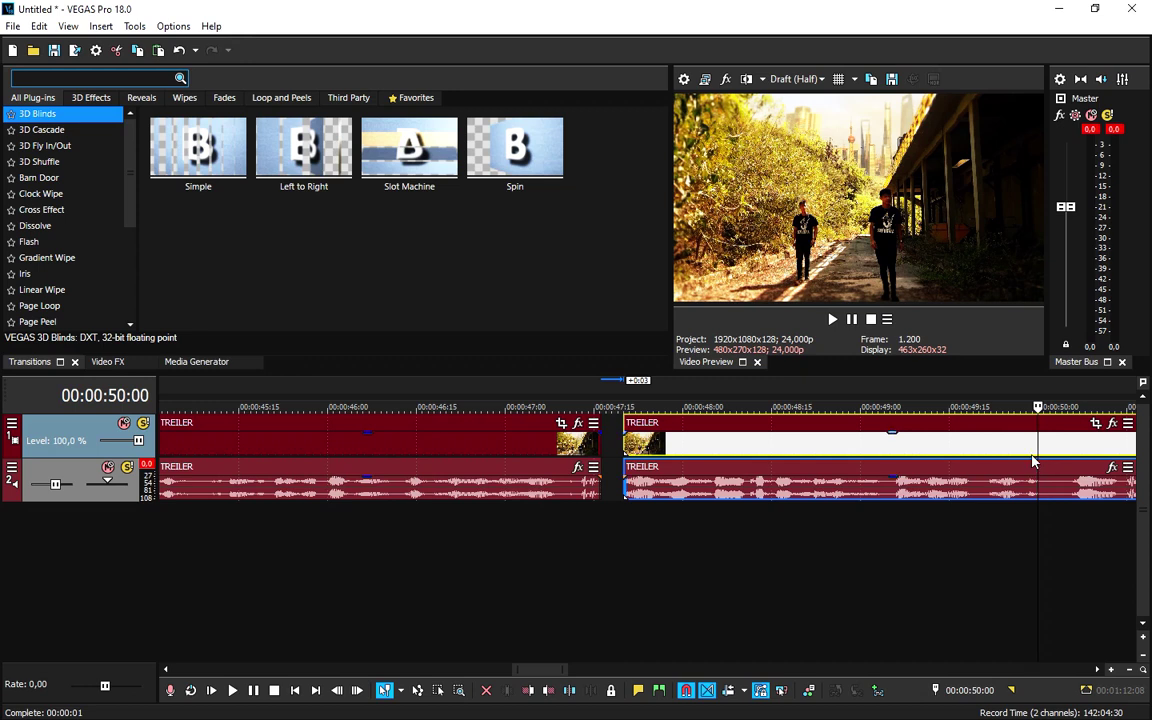
key(s)
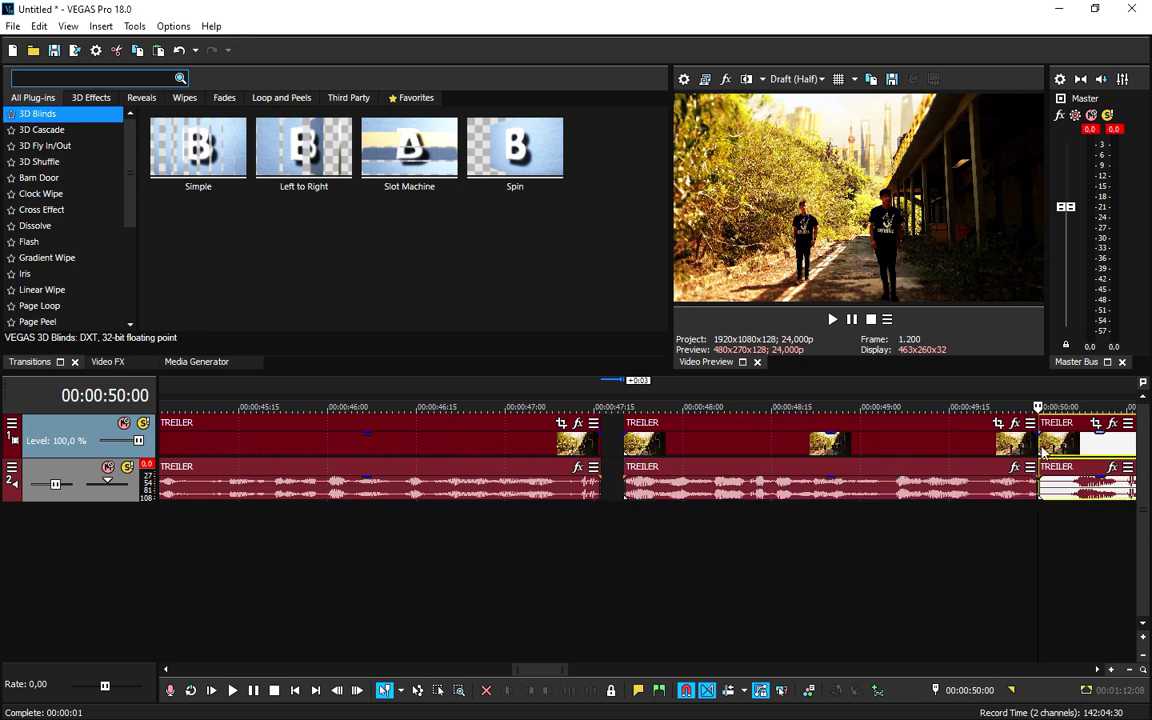
Trim 0:05 off the start of the third TREILER piece so it begins with the two seated men.
mouse_move(1039, 443)
mouse_down()
mouse_move(1076, 443)
mouse_move(1039, 443)
mouse_up()
click(993, 445)
click(1075, 447)
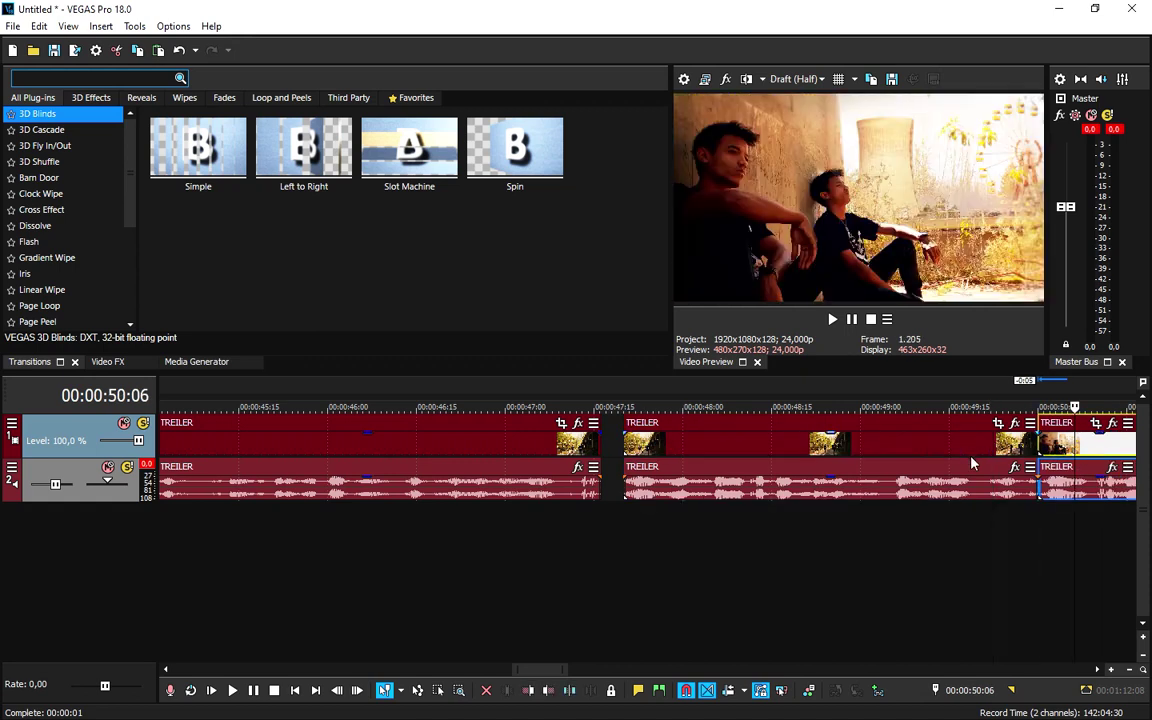
Check the second and third TREILER pieces and move the third piece 2:00 later.
scroll(972, 462, down, 3)
click(586, 446)
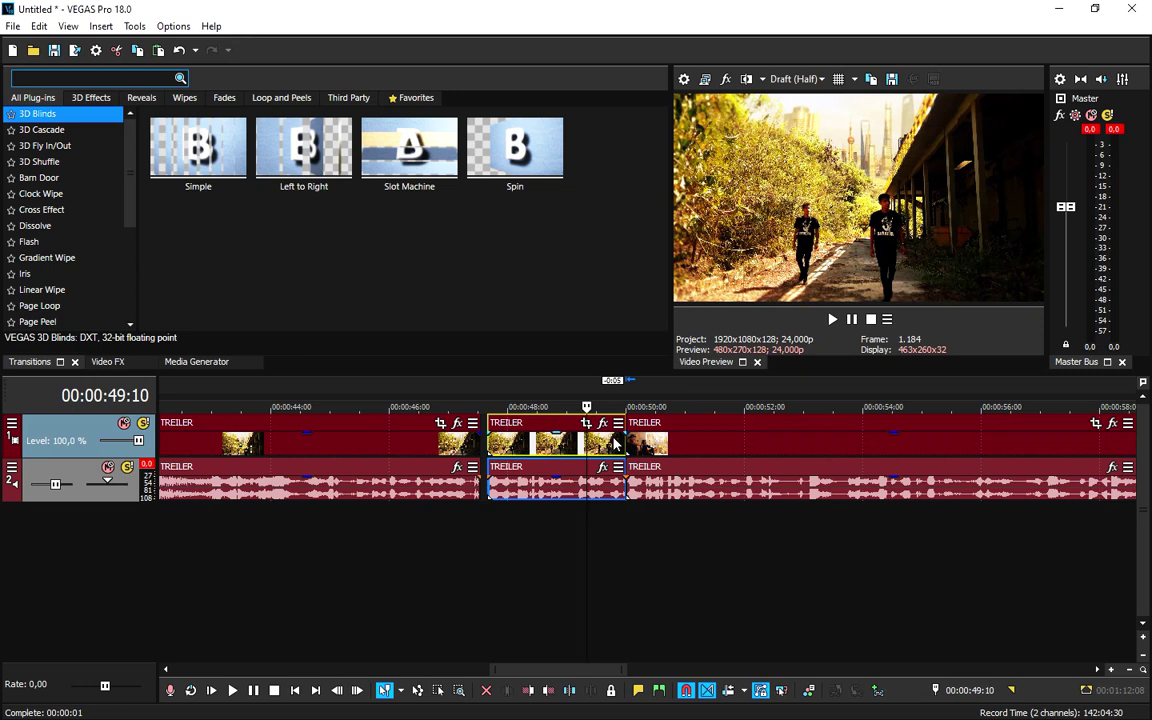
click(658, 452)
click(749, 449)
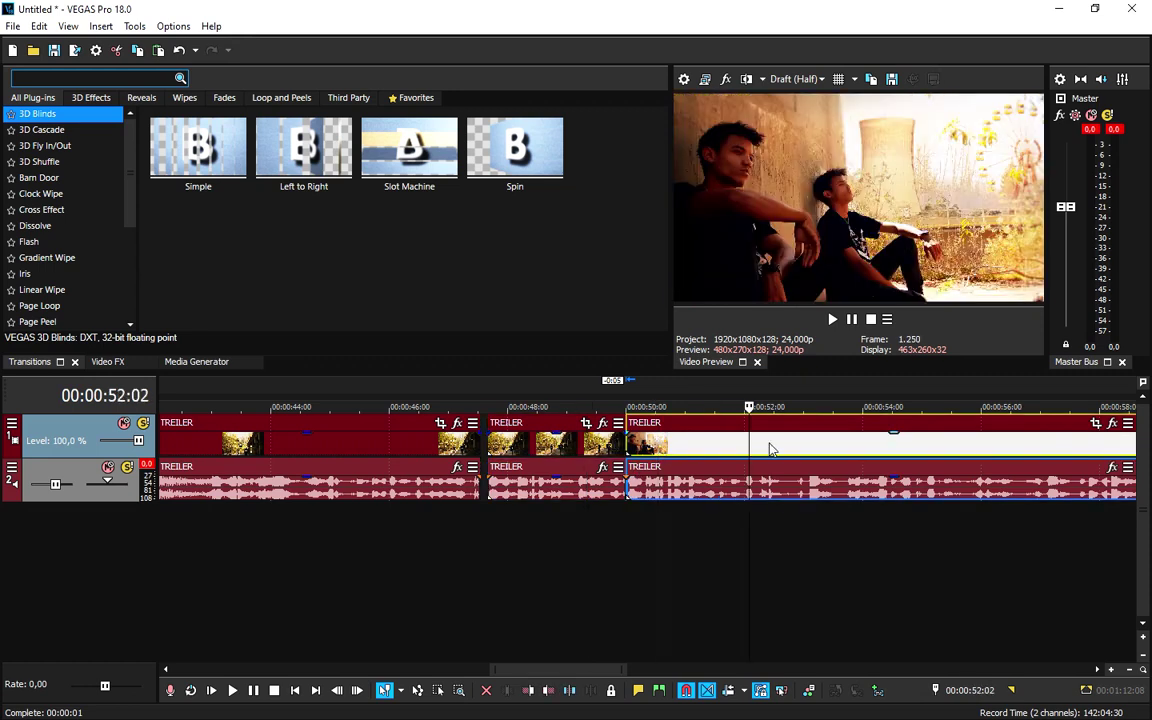
click(786, 450)
click(980, 452)
click(707, 451)
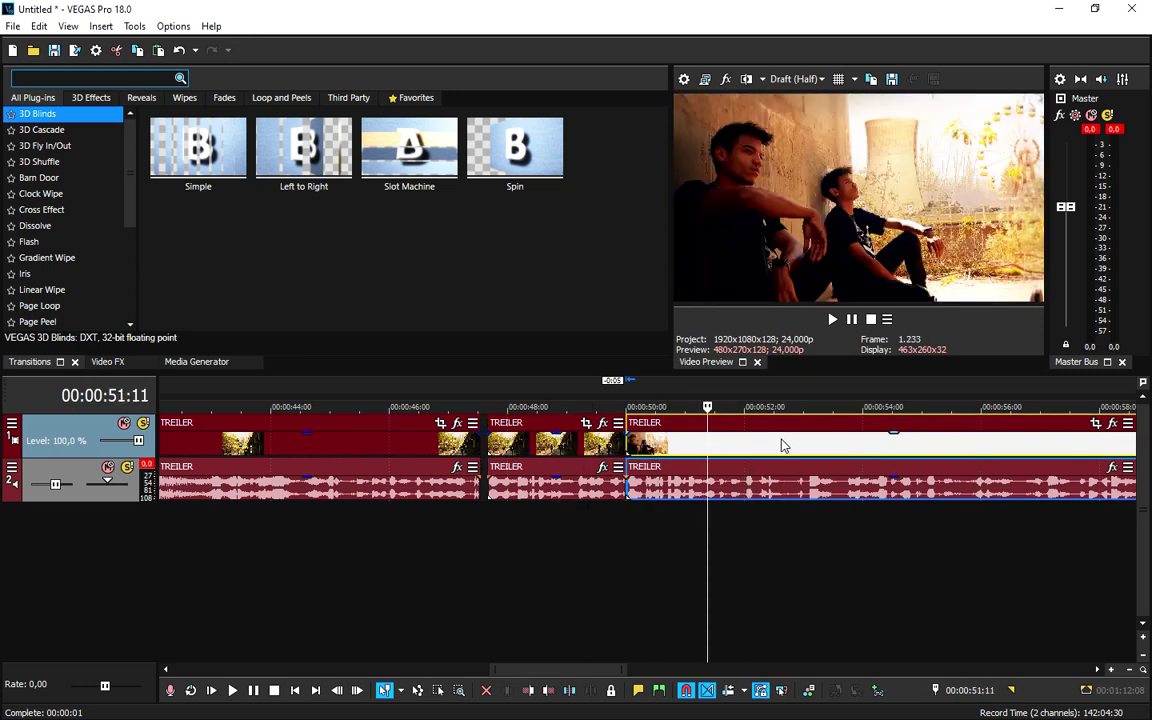
drag(718, 451, 836, 486)
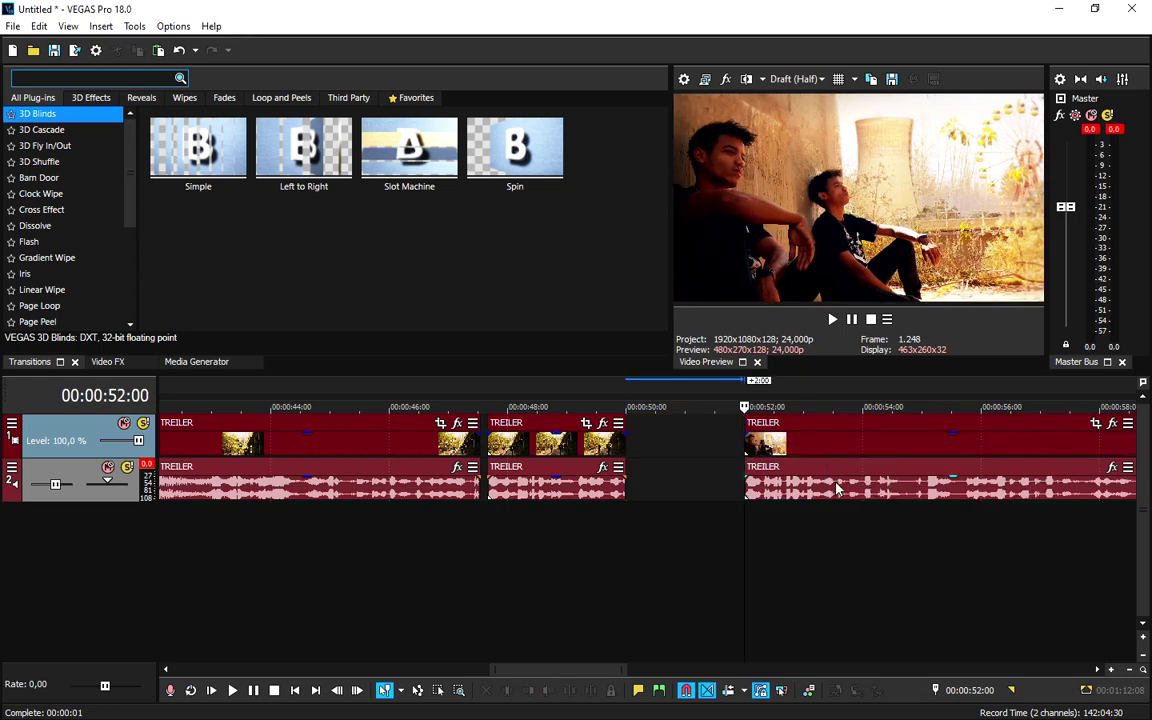
Select the last TREILER piece and delete it together with its audio.
click(836, 486)
click(860, 447)
click(858, 485)
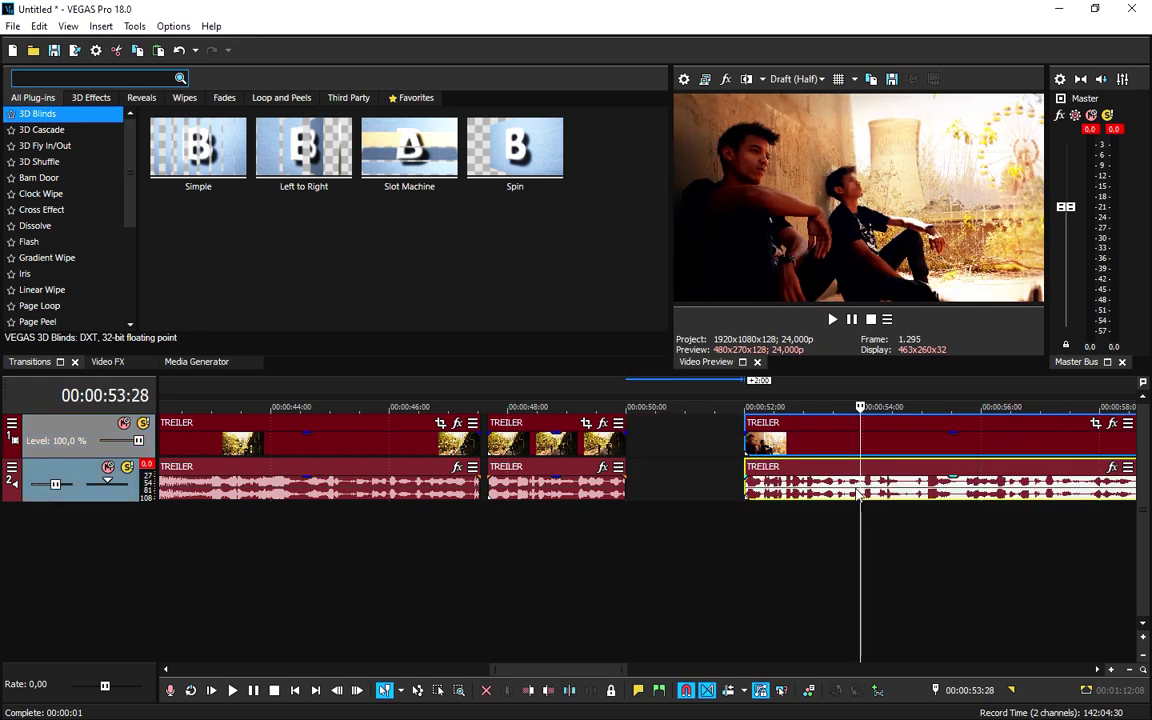
right_click(851, 492)
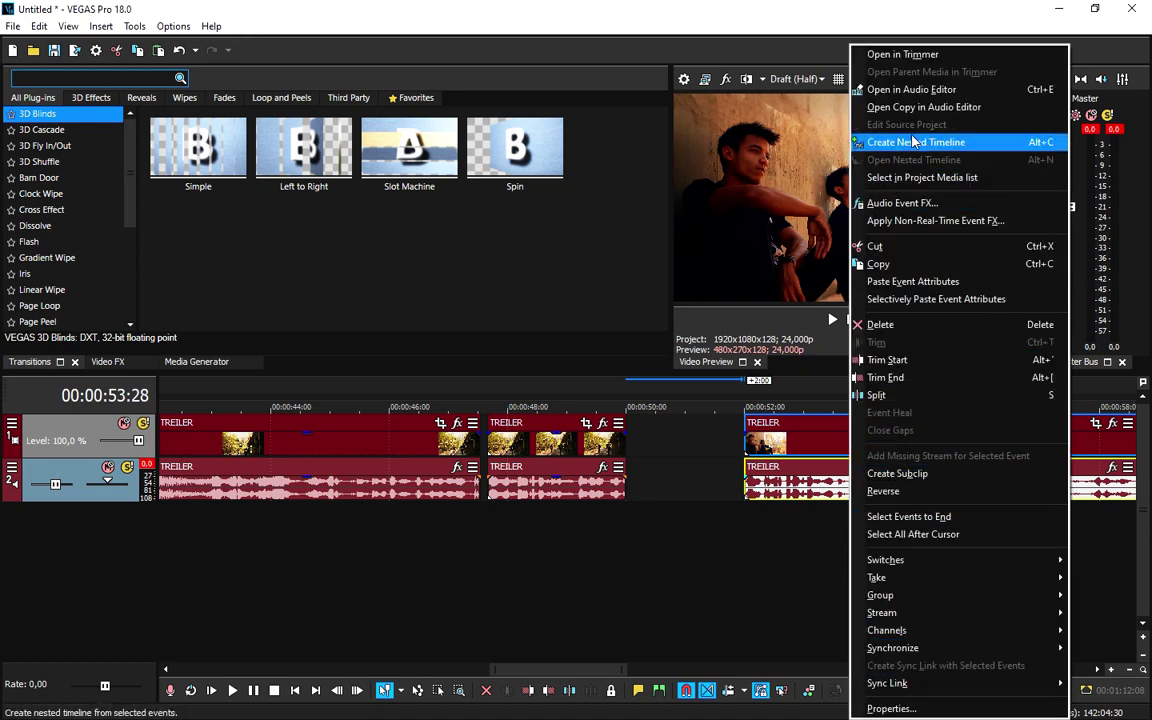
click(903, 331)
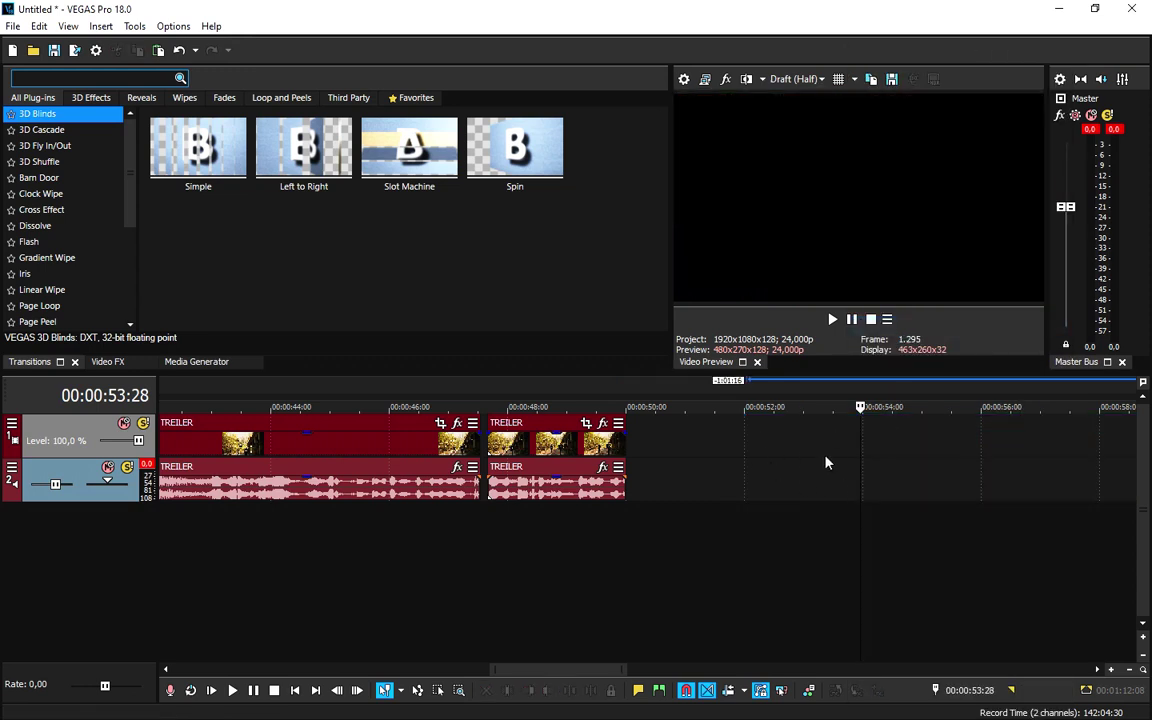
Undo the deletion of the last TREILER piece and select that piece again.
click(735, 451)
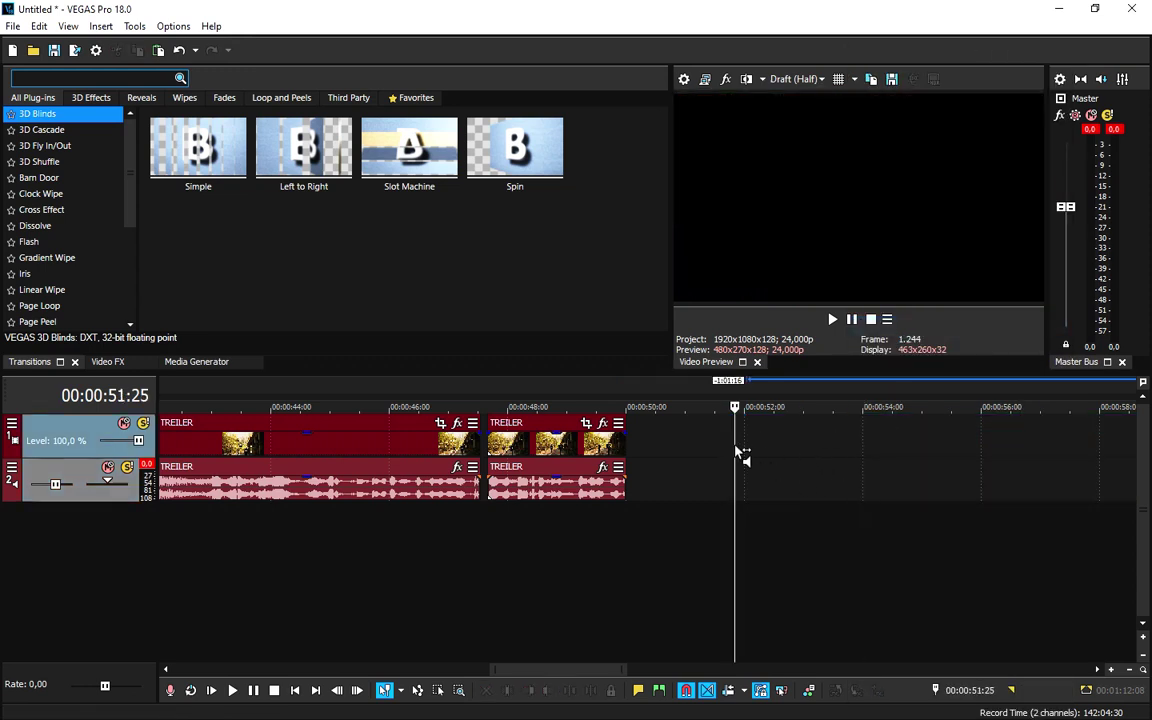
key(ctrl+z)
click(778, 440)
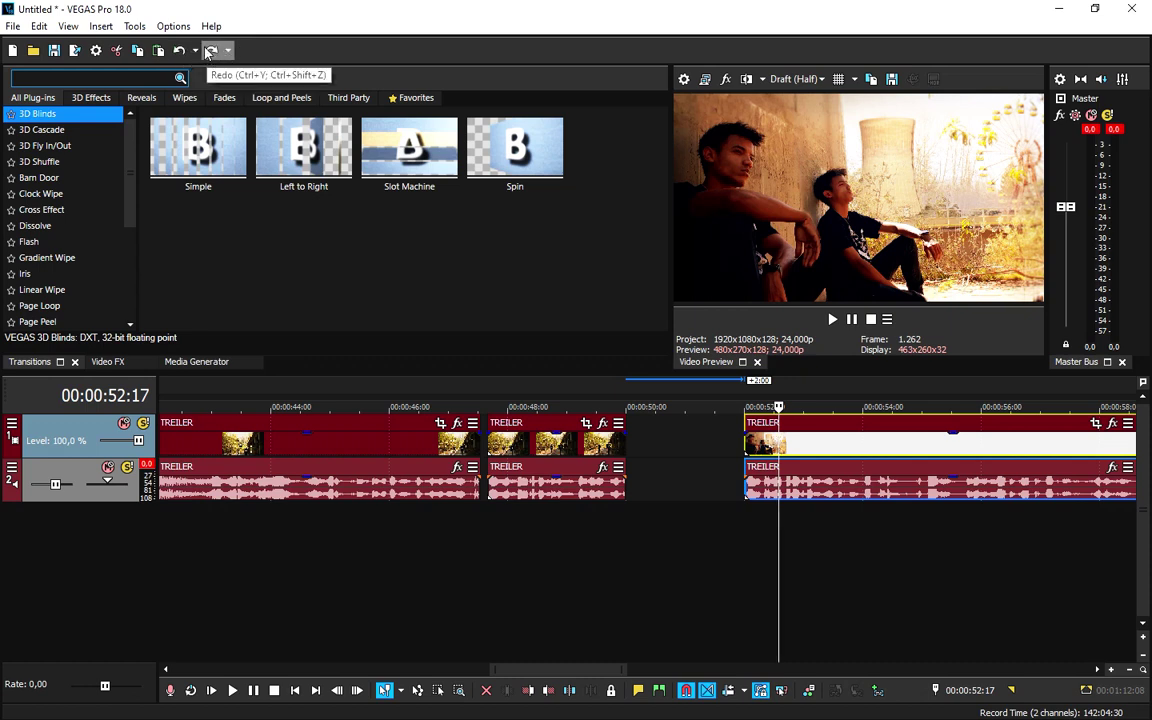
click(770, 440)
click(830, 446)
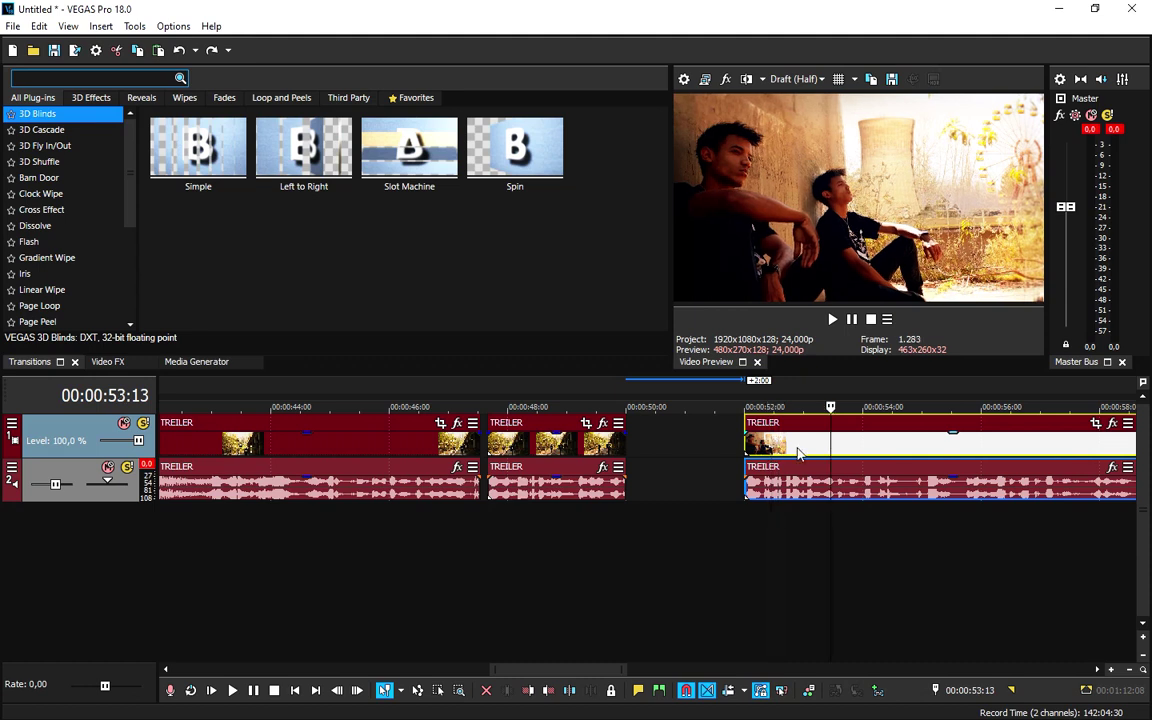
Ungroup the last TREILER piece's audio from its video and move the audio separately, ending at the video's start.
click(798, 485)
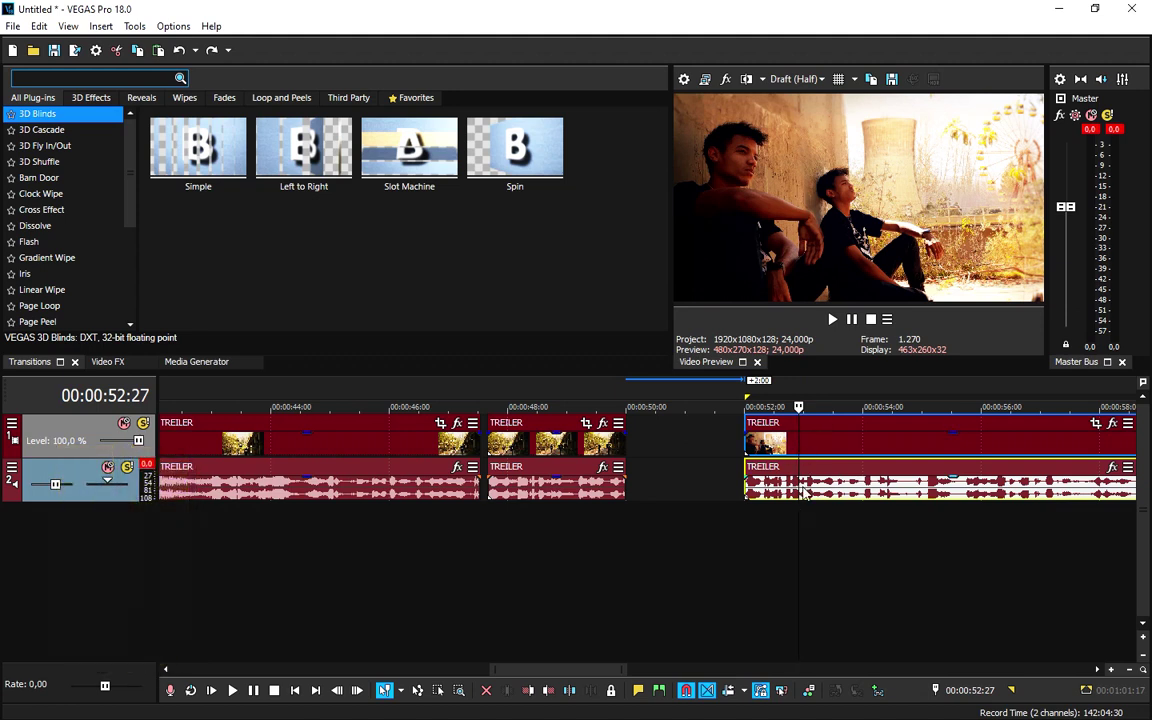
click(805, 492)
drag(840, 491, 790, 485)
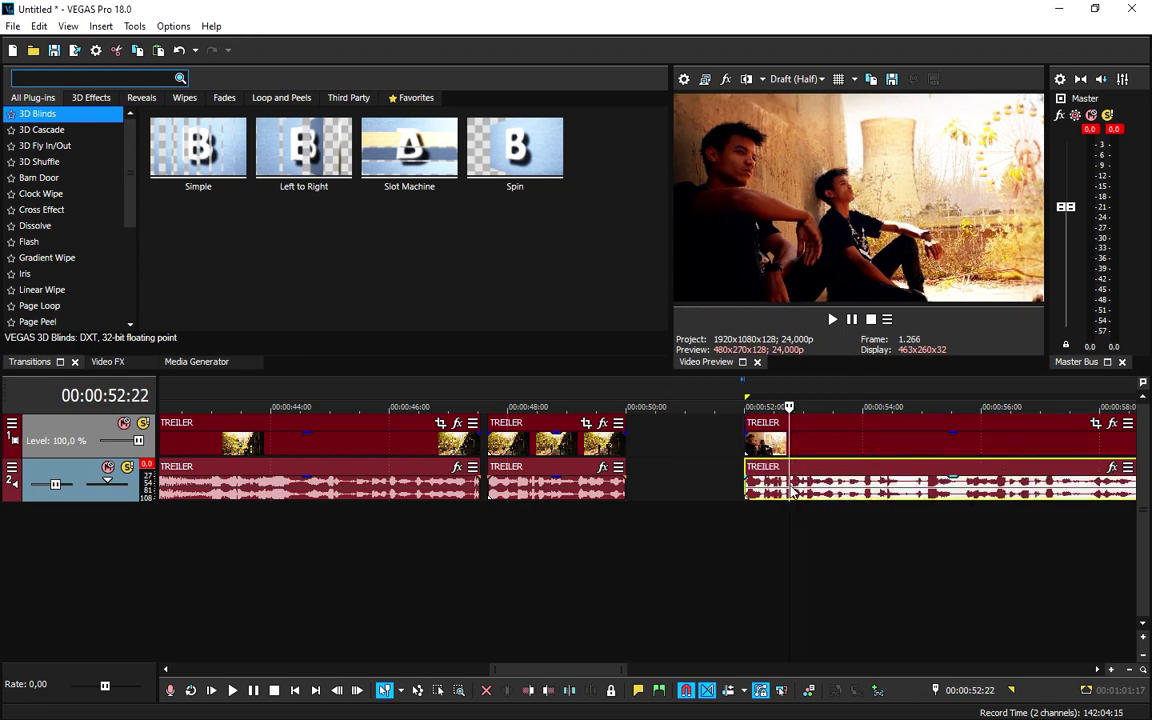
Delete only the audio of the last TREILER piece and undo that deletion.
key(Delete)
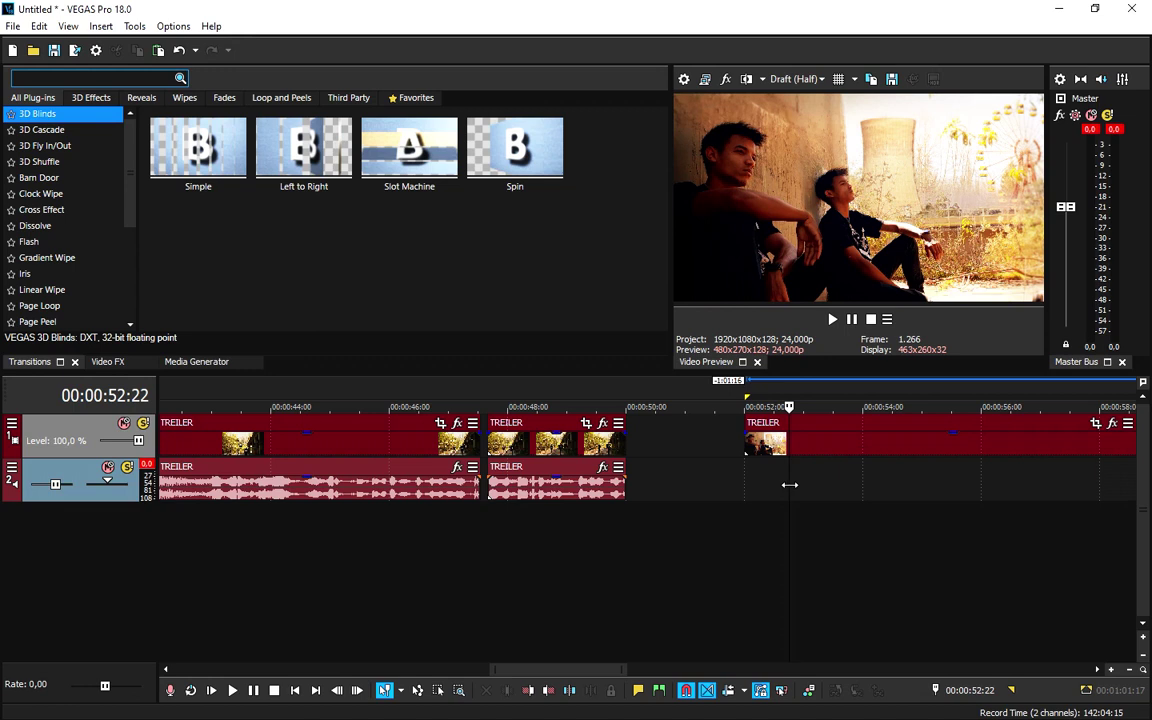
click(754, 442)
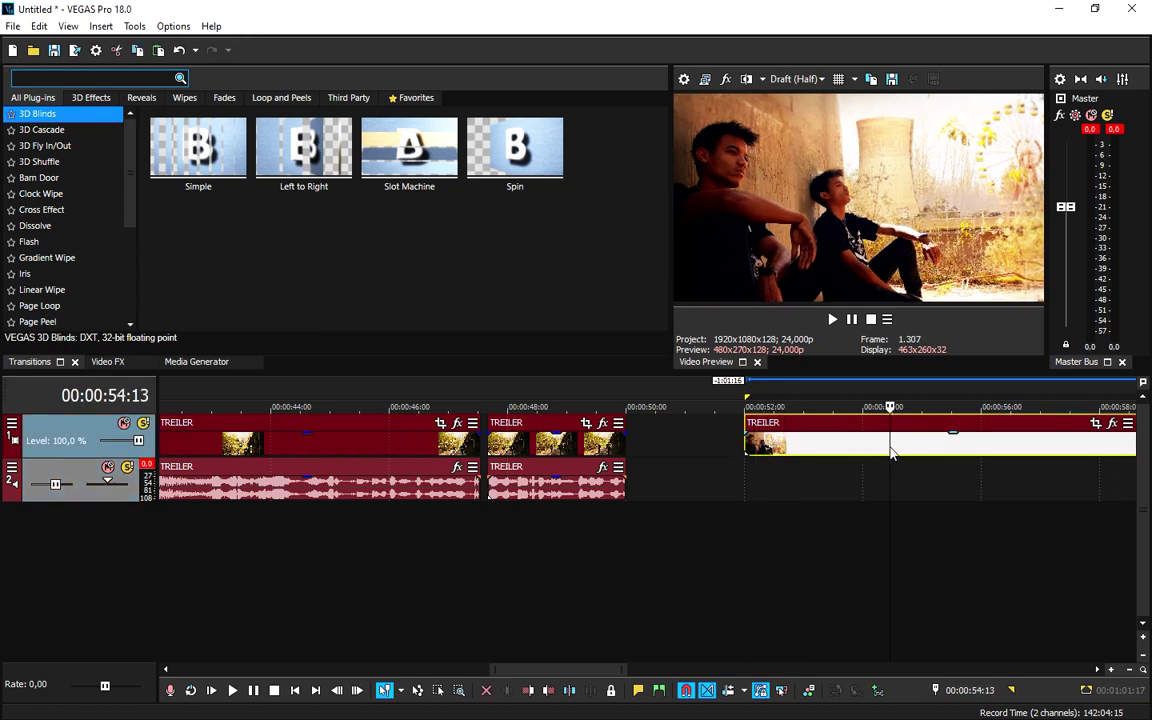
key(ctrl+z)
Try deleting only the last TREILER piece's video and moving its audio 0:10 later, and undo both changes.
click(824, 447)
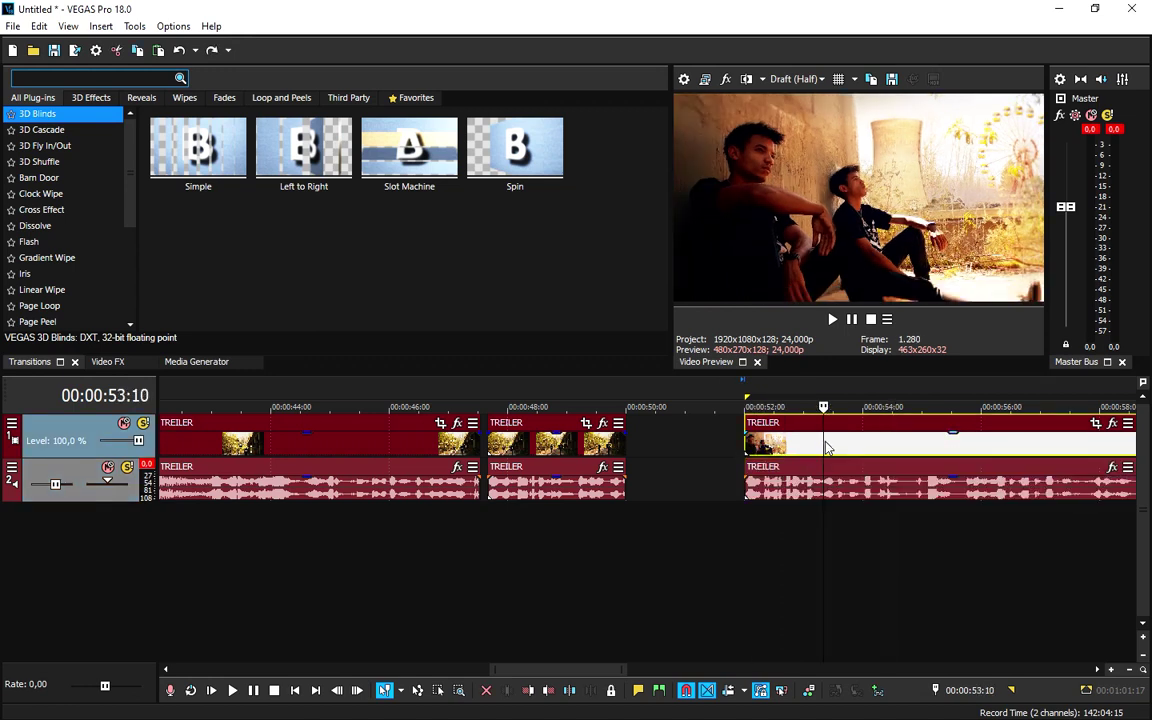
key(Delete)
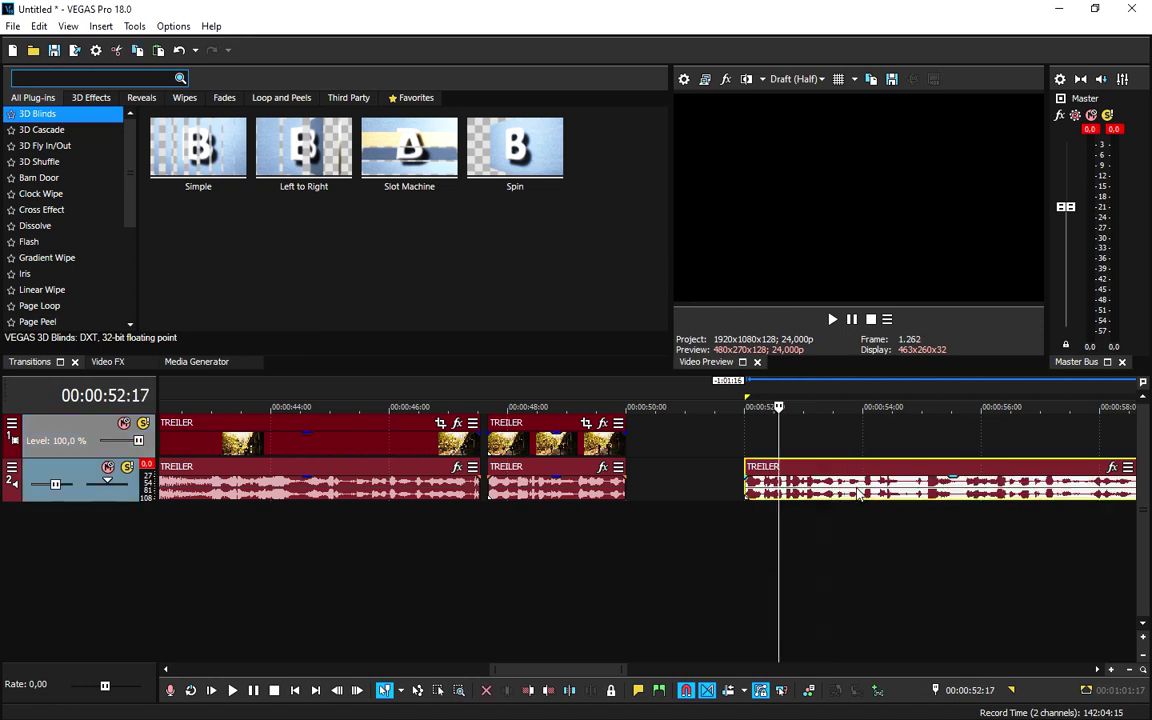
drag(779, 490, 800, 490)
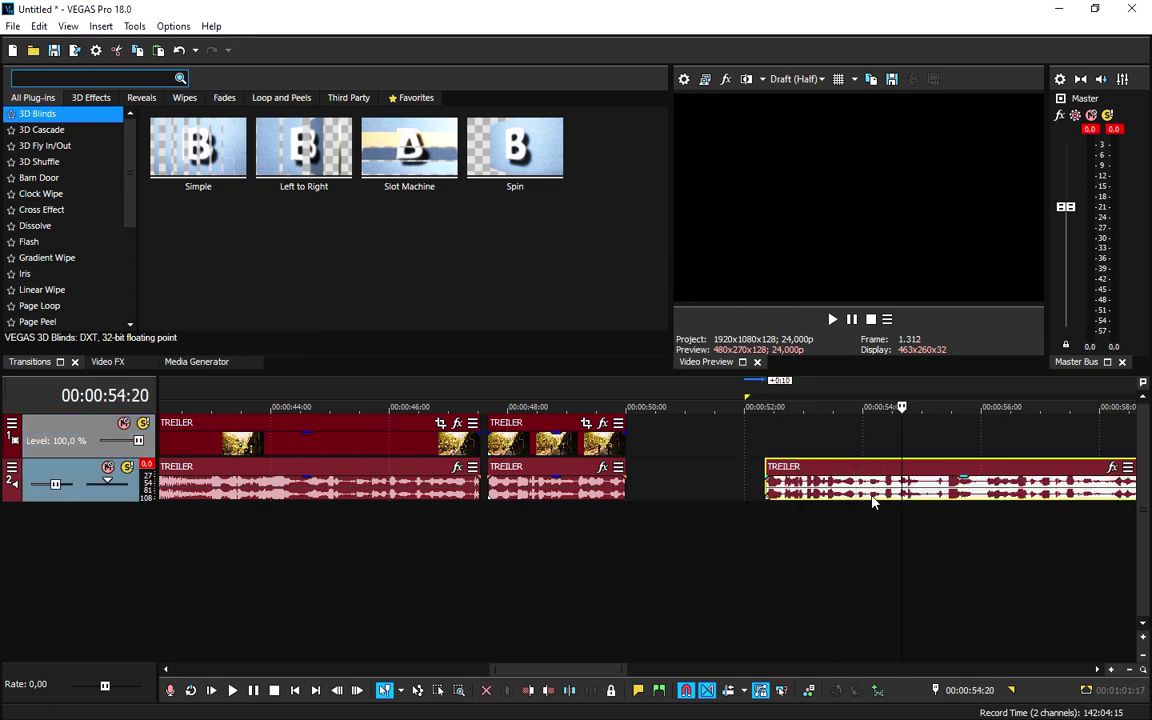
click(880, 487)
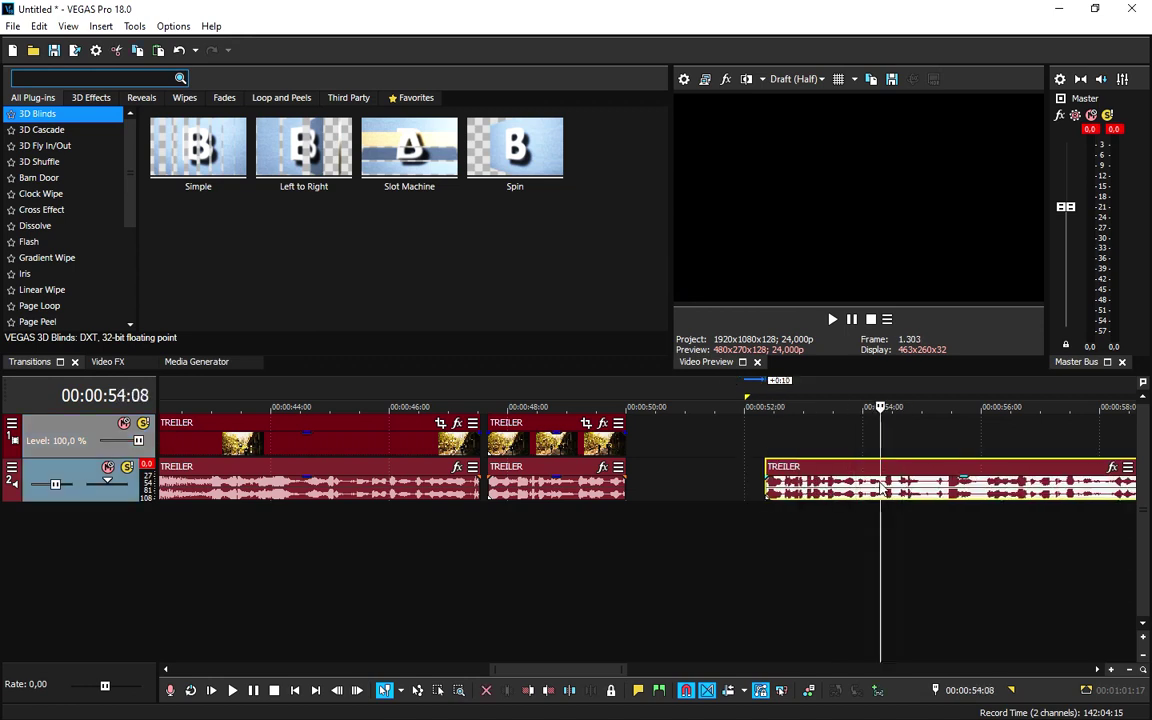
key(ctrl+z)
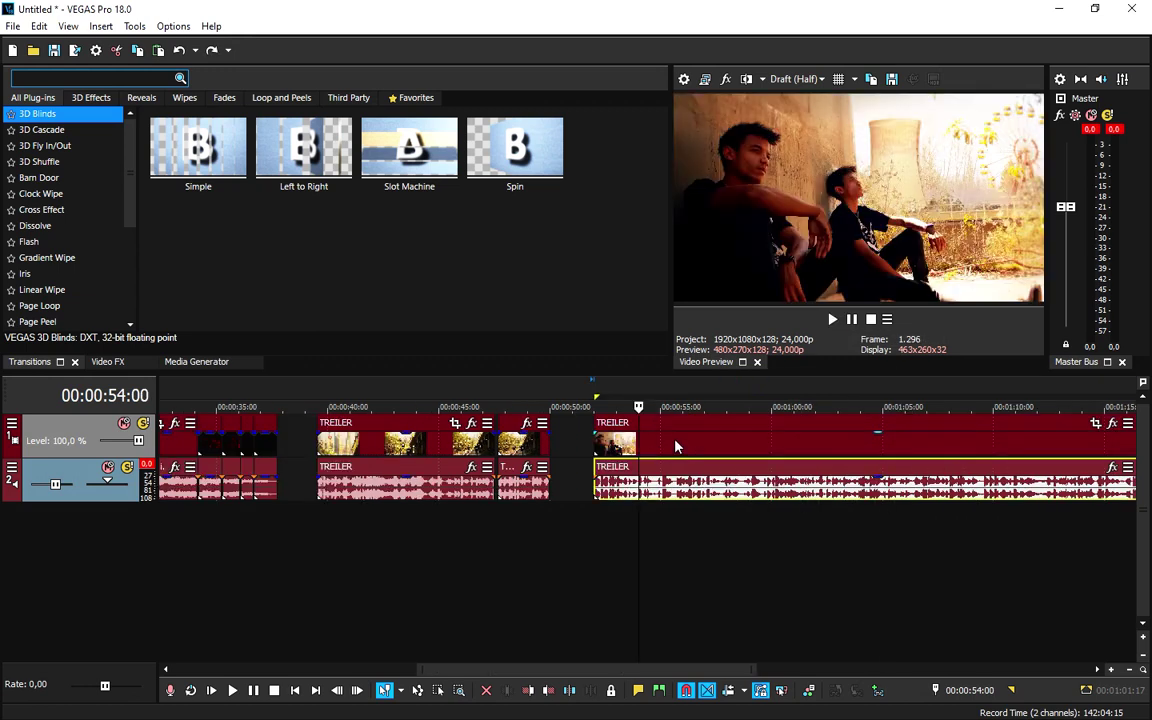
Move the last TREILER piece's video 1:15 earlier and its audio separately later.
drag(661, 446, 625, 446)
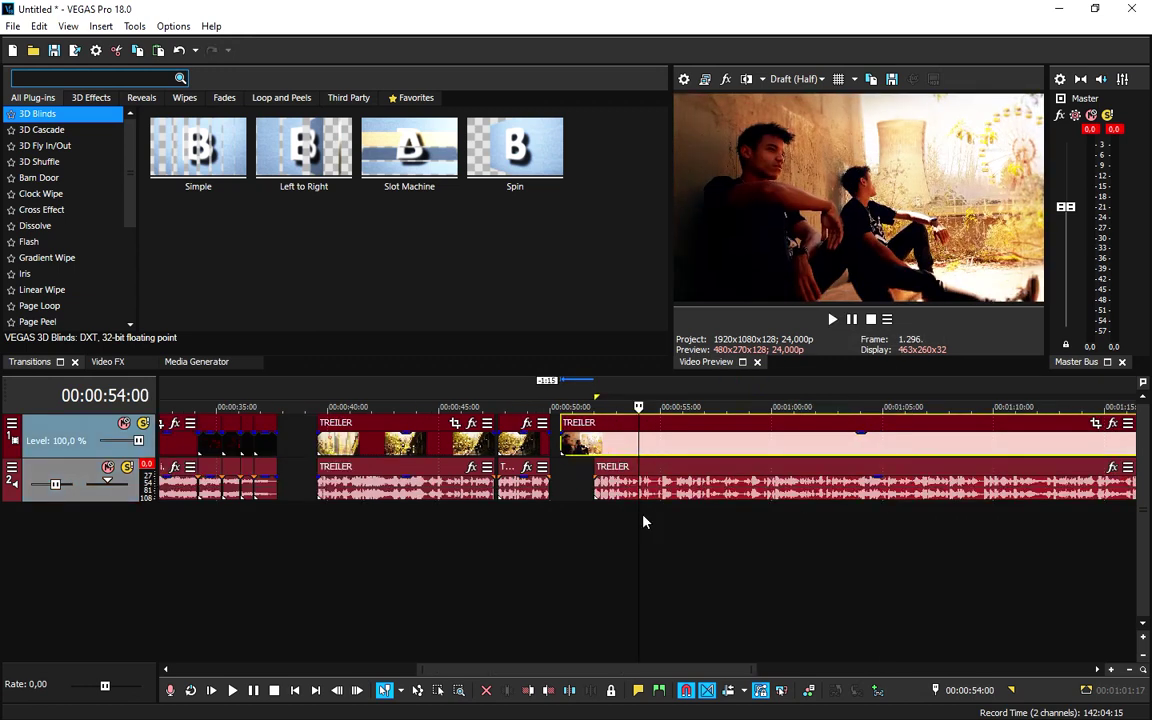
mouse_move(676, 498)
mouse_down()
mouse_move(700, 496)
mouse_move(613, 497)
mouse_move(660, 490)
mouse_up()
click(641, 497)
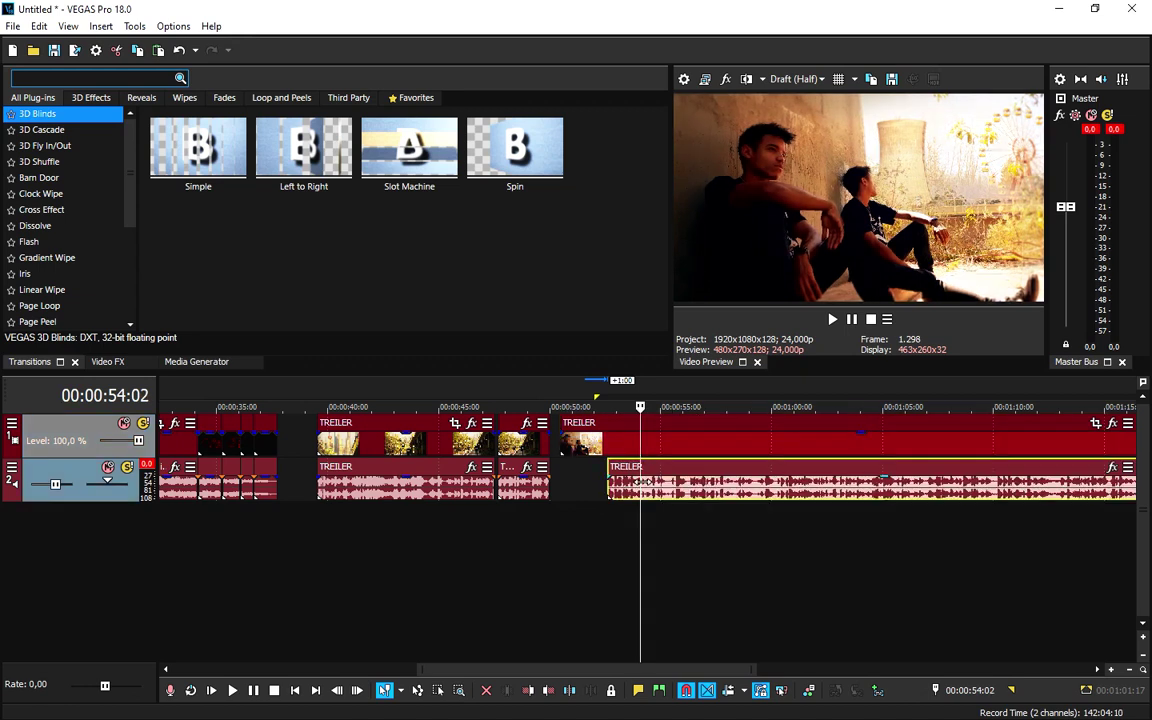
click(655, 452)
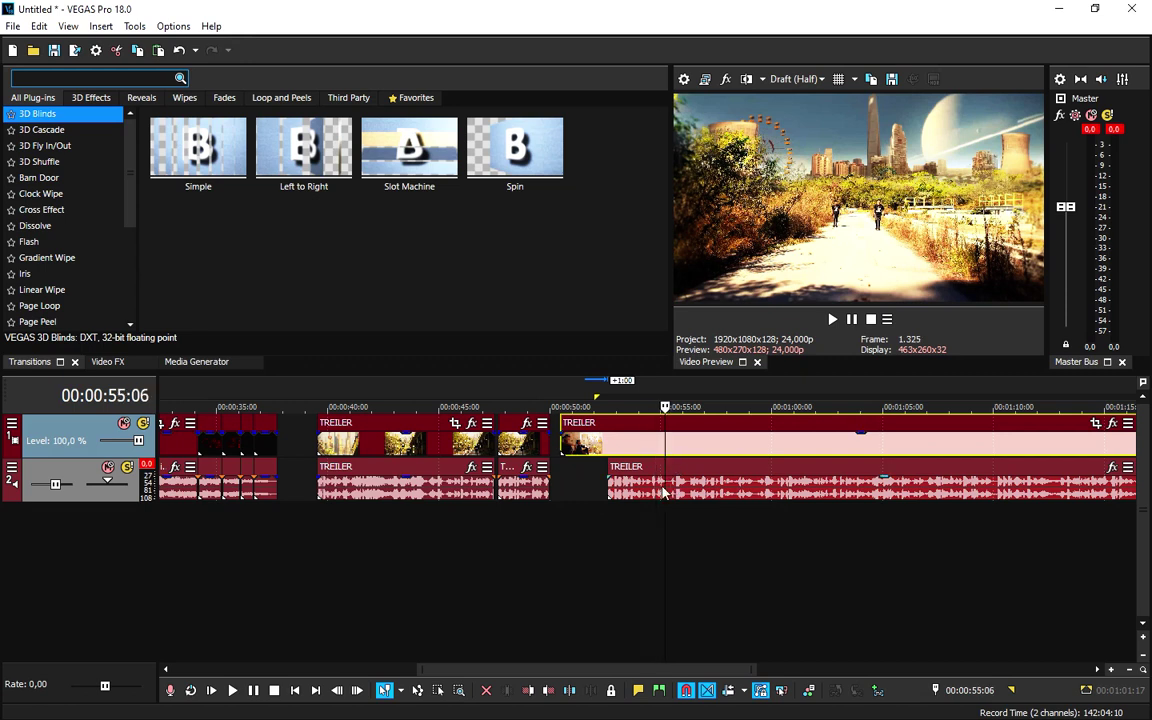
Group the last TREILER piece's video and audio and move them together until the video starts at 00:00:55:00.
click(590, 542)
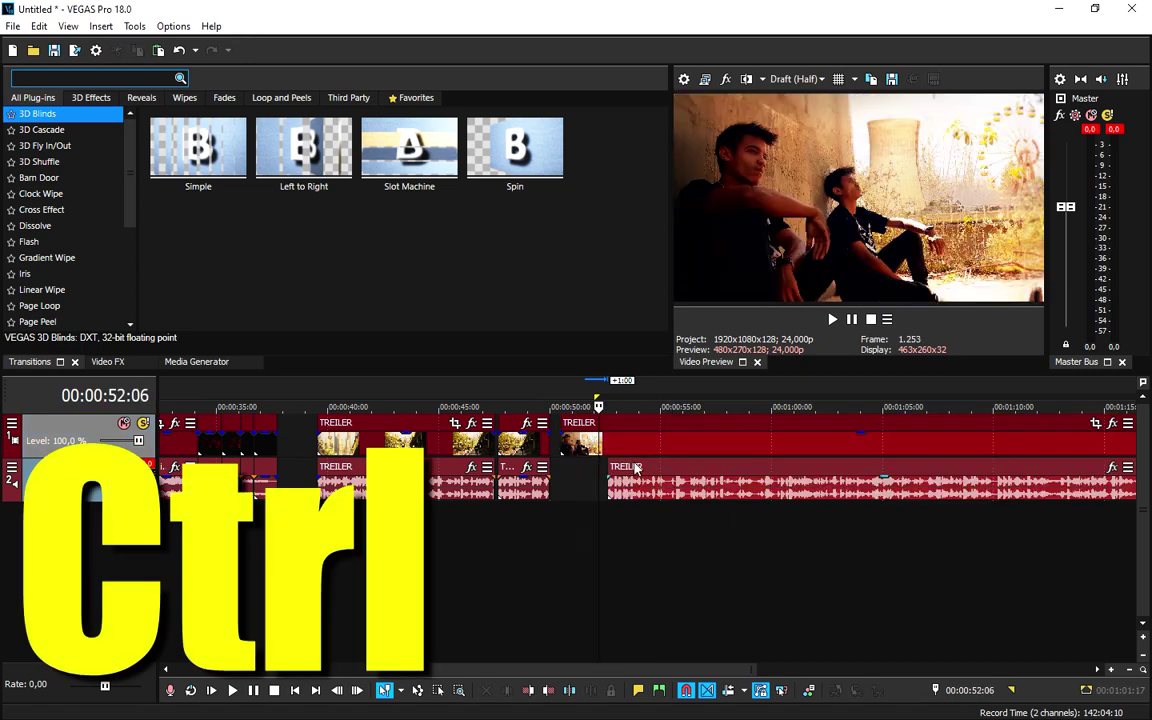
ctrl+click(641, 445)
ctrl+click(650, 487)
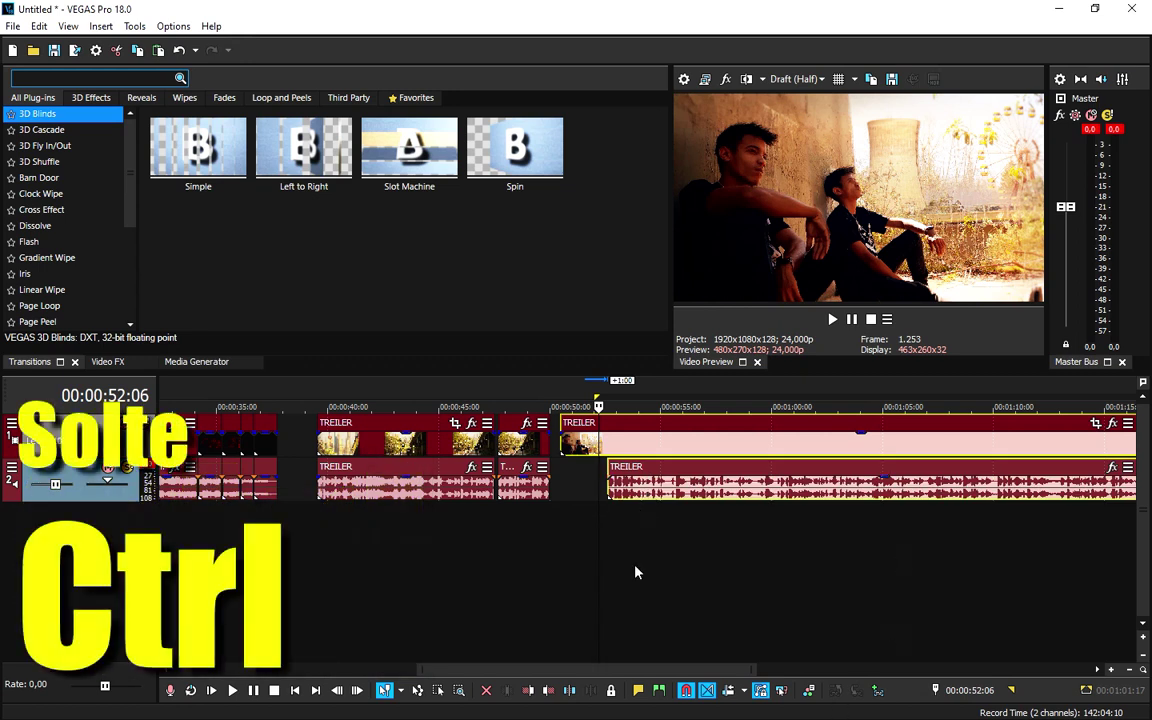
key(g)
click(721, 498)
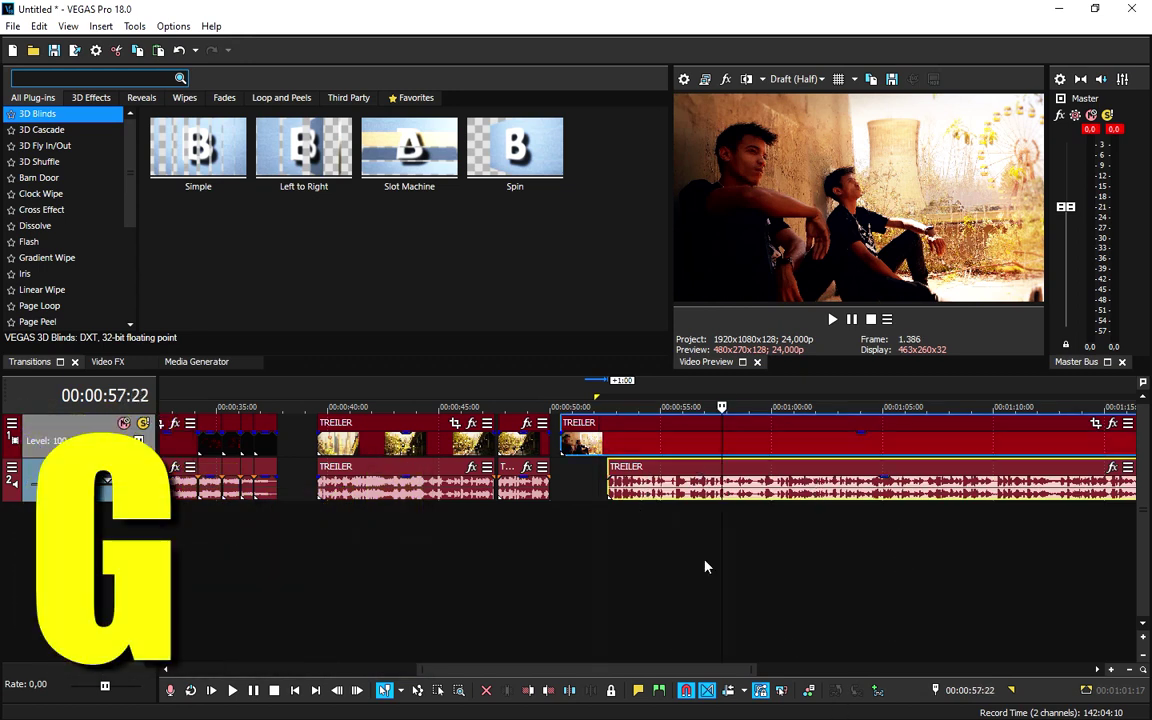
click(582, 547)
drag(661, 442, 693, 486)
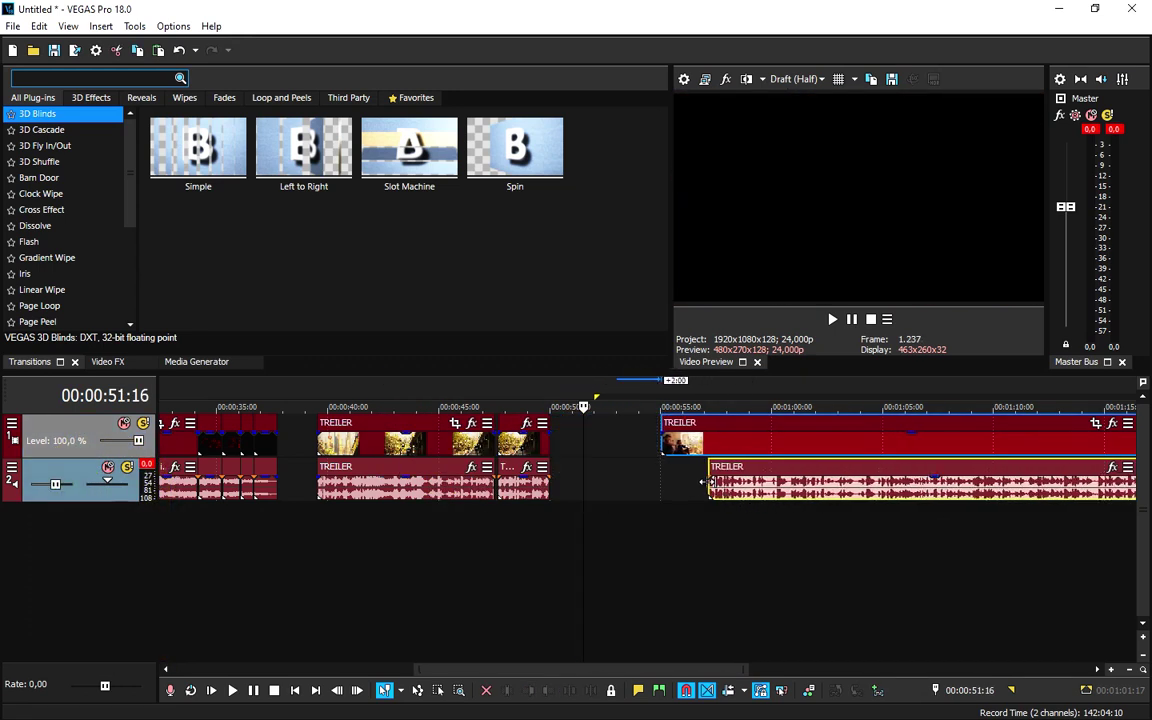
Move the last TREILER piece's ungrouped audio 2:03 earlier to the video's start and group both parts again.
click(759, 488)
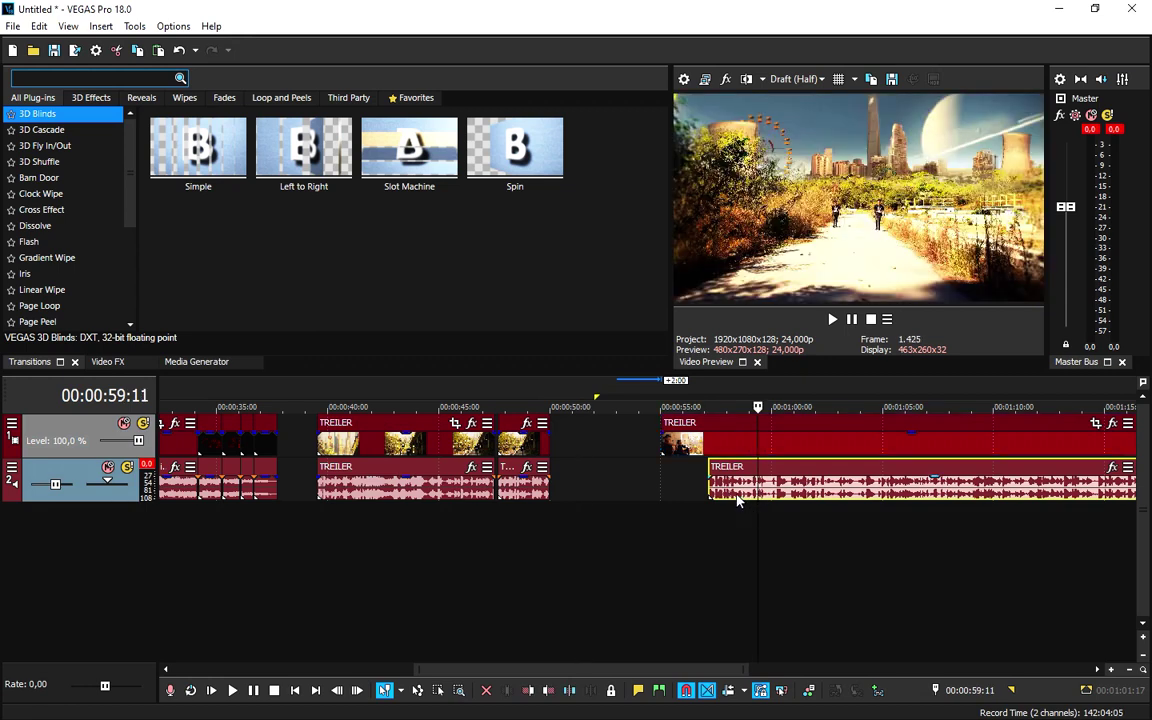
drag(745, 489, 697, 492)
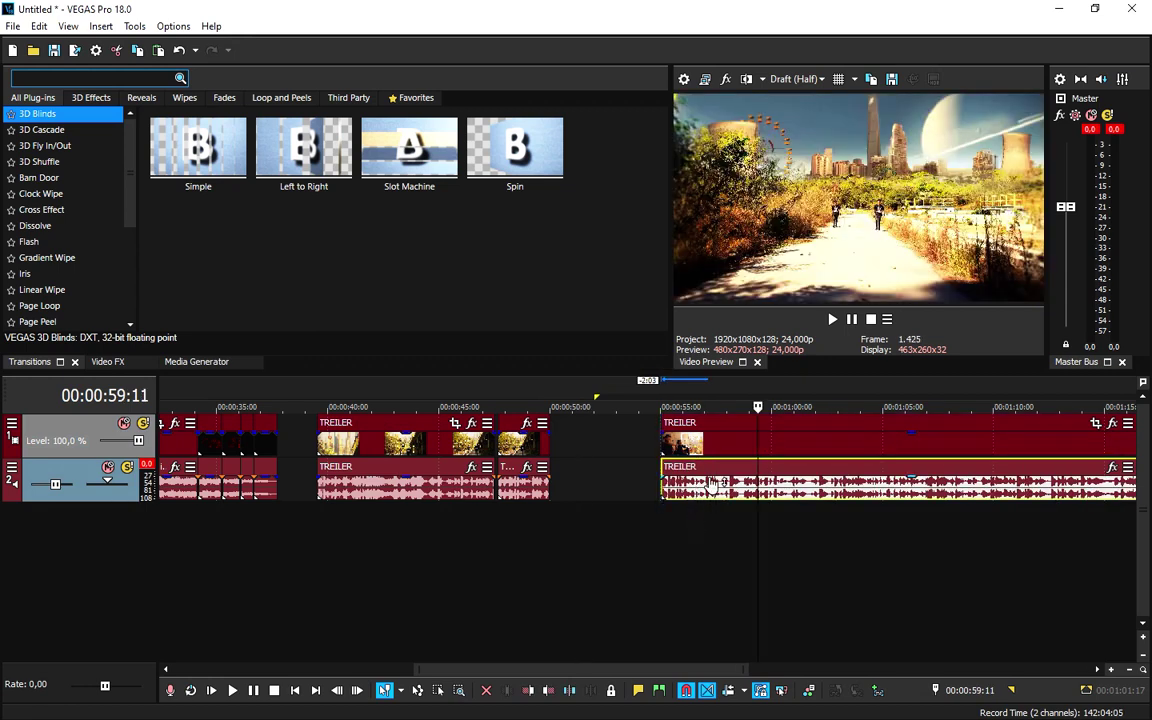
click(722, 442)
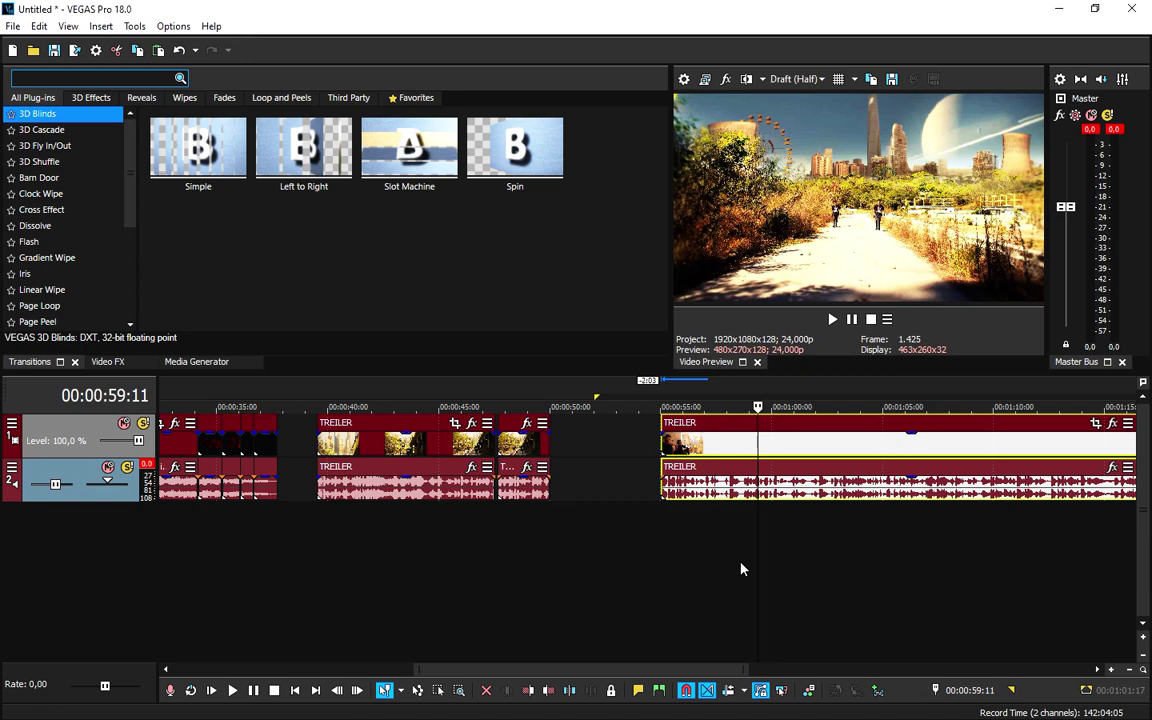
Shift the regrouped last TREILER piece later with its audio, first by 0:08 and again by 0:05.
click(694, 442)
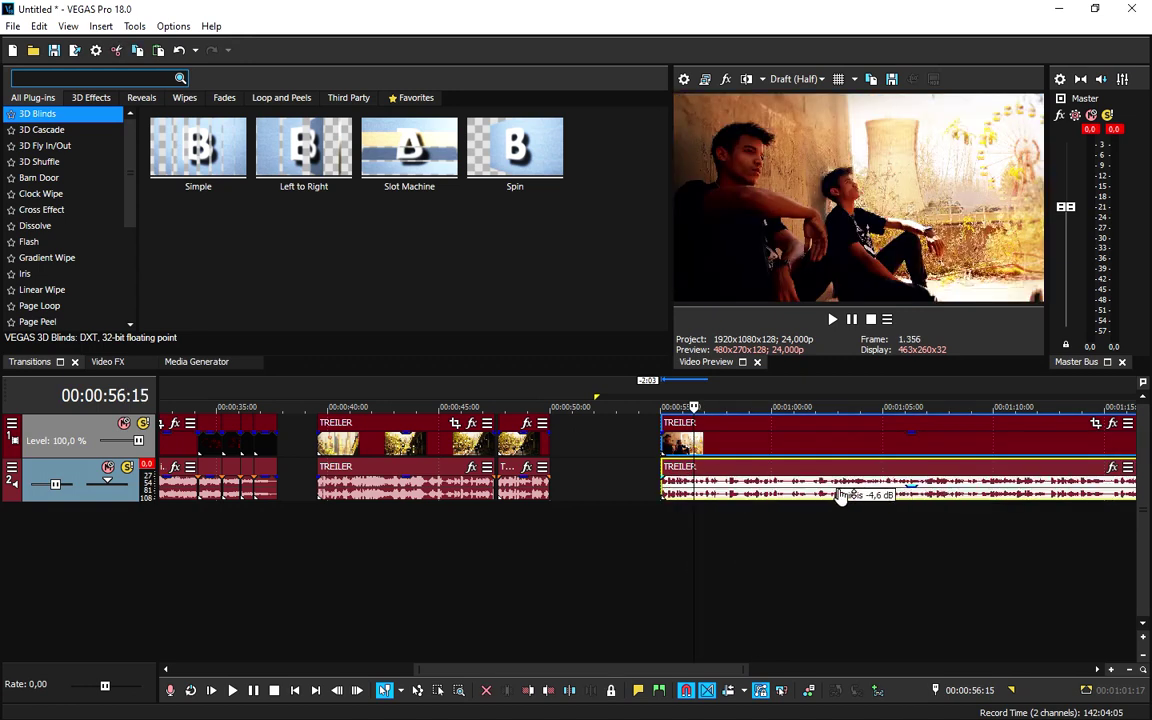
click(778, 442)
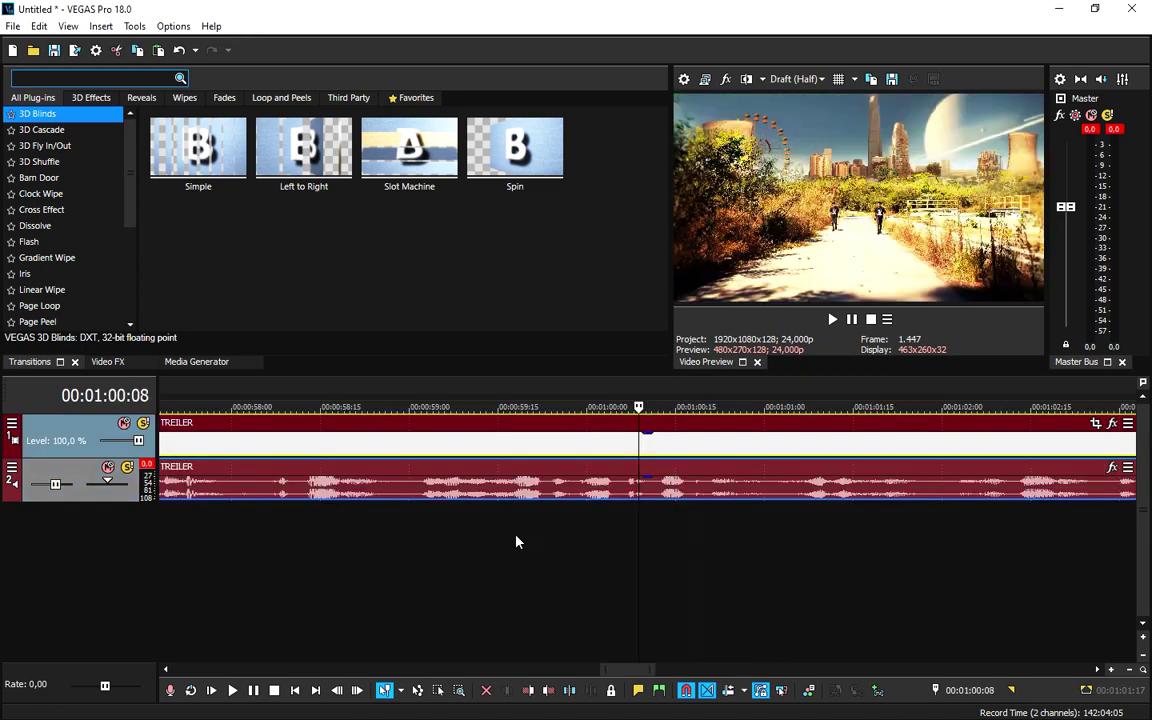
scroll(517, 543, down, 2)
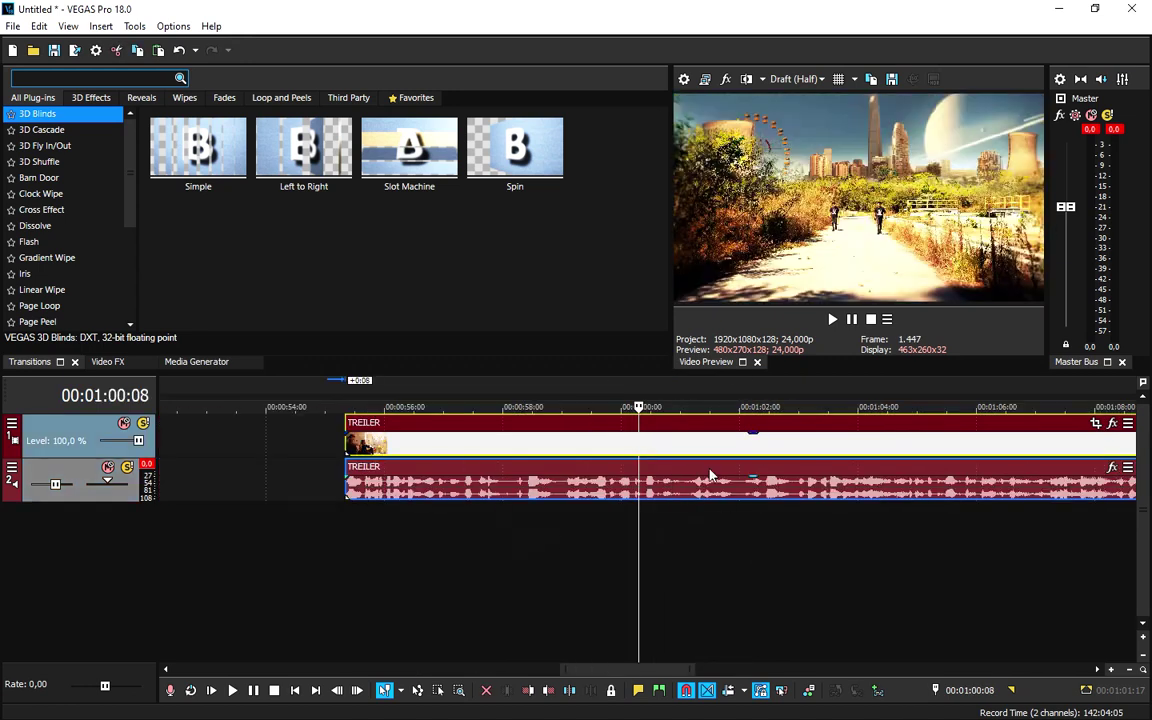
click(437, 445)
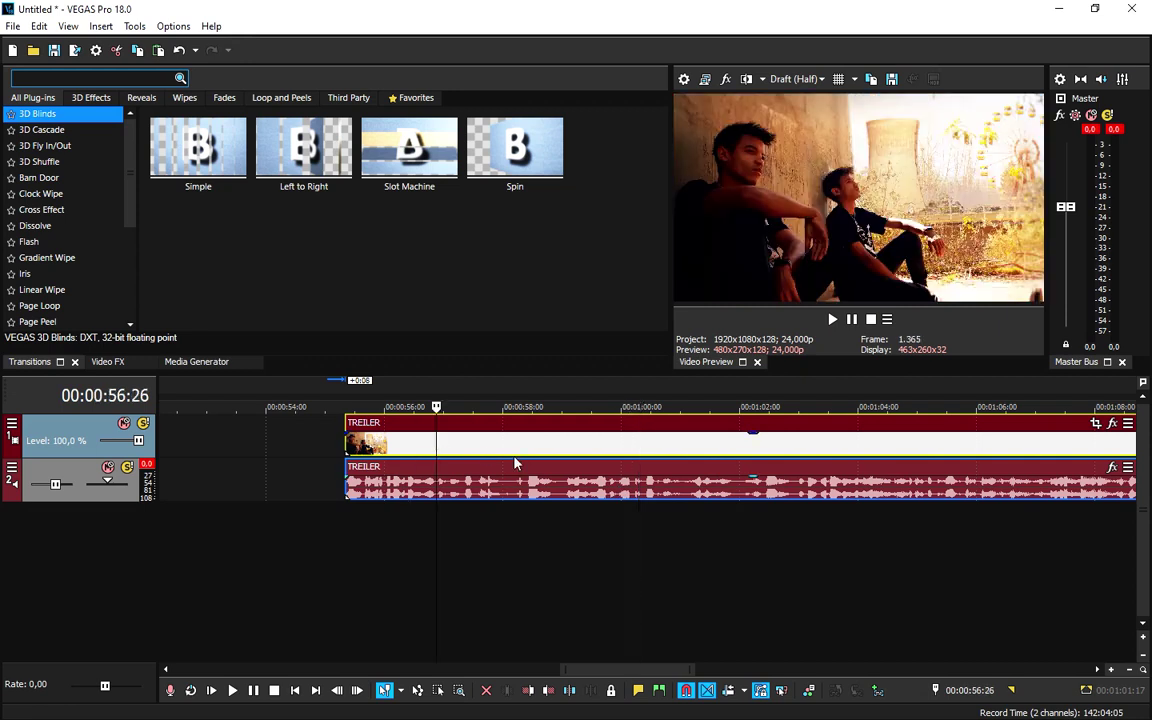
mouse_move(481, 456)
mouse_down()
mouse_move(548, 447)
mouse_move(491, 455)
mouse_up()
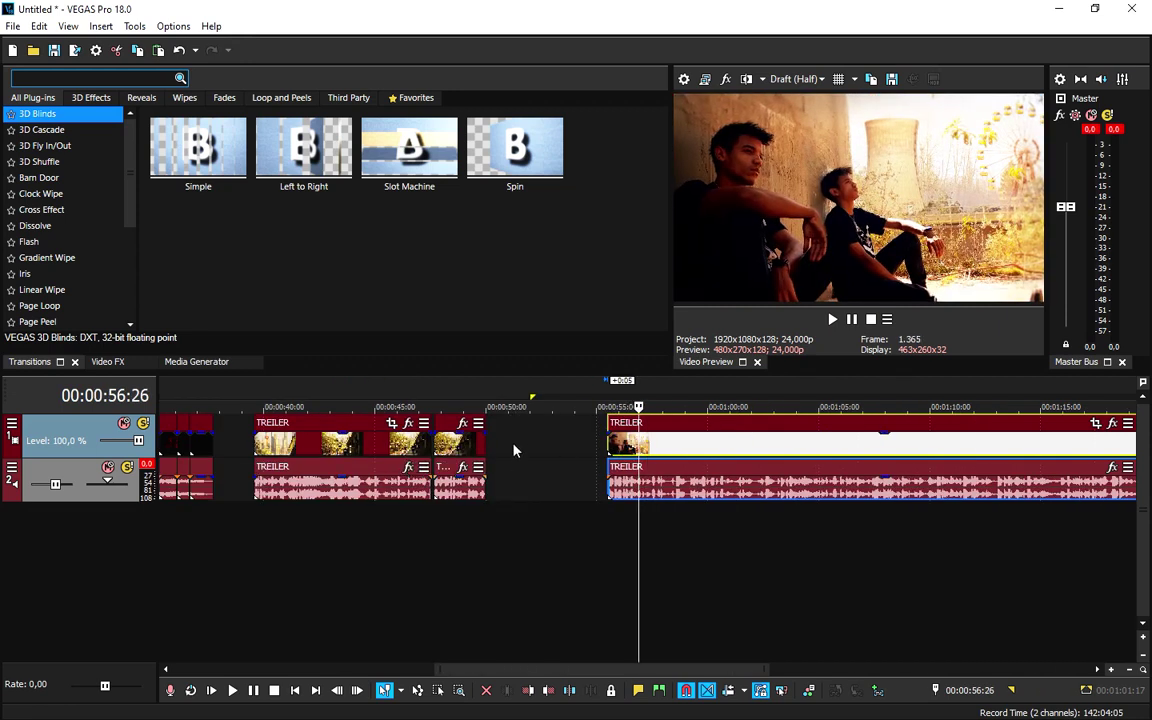
Import the image etienne-buttigieg-destroyed-moon into the gap before the last TREILER piece.
click(513, 440)
click(34, 51)
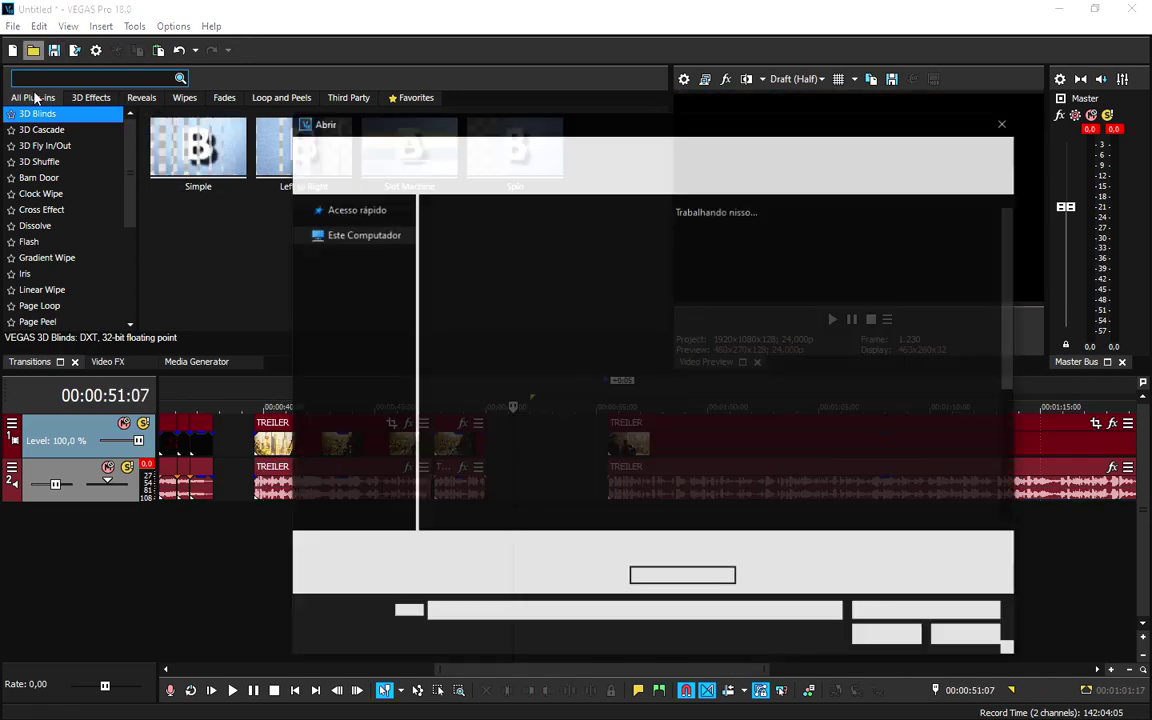
click(469, 383)
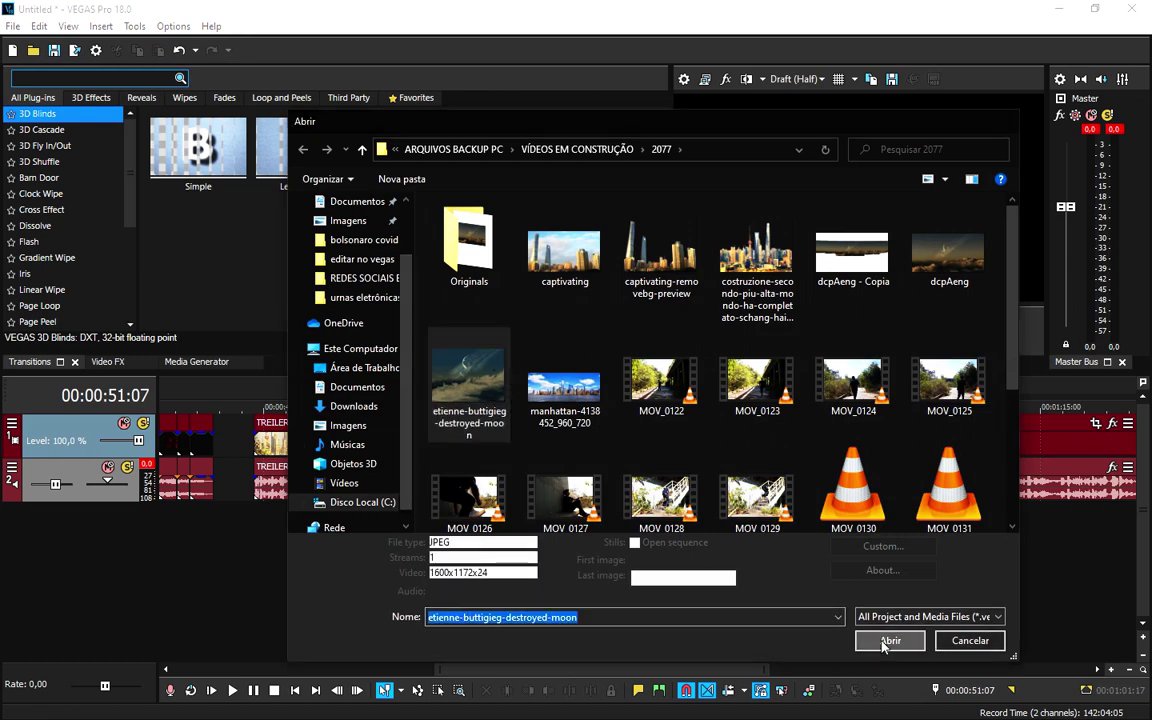
click(890, 640)
Add a new video track above the others and move the moon image onto it, over the last TREILER piece.
click(553, 442)
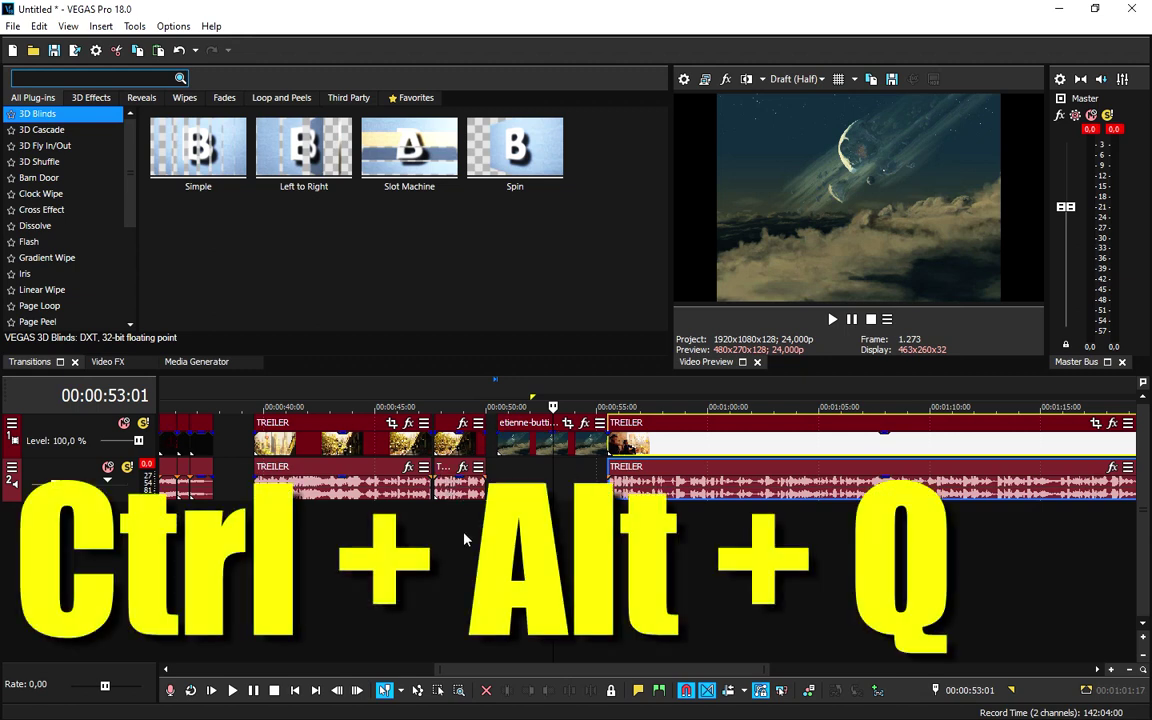
key(ctrl+alt+q)
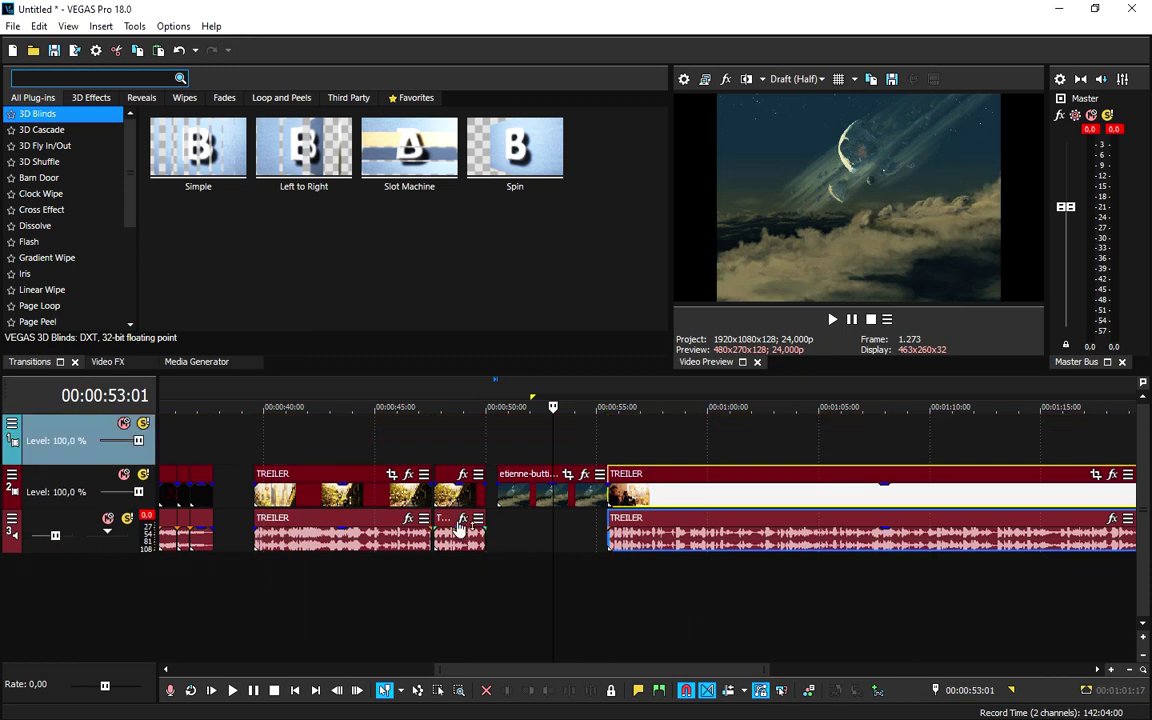
drag(545, 503, 729, 449)
Move the last TREILER piece 0:07 later and place the cursor at 00:00:59:00, under the moon image.
click(637, 487)
drag(686, 489, 692, 488)
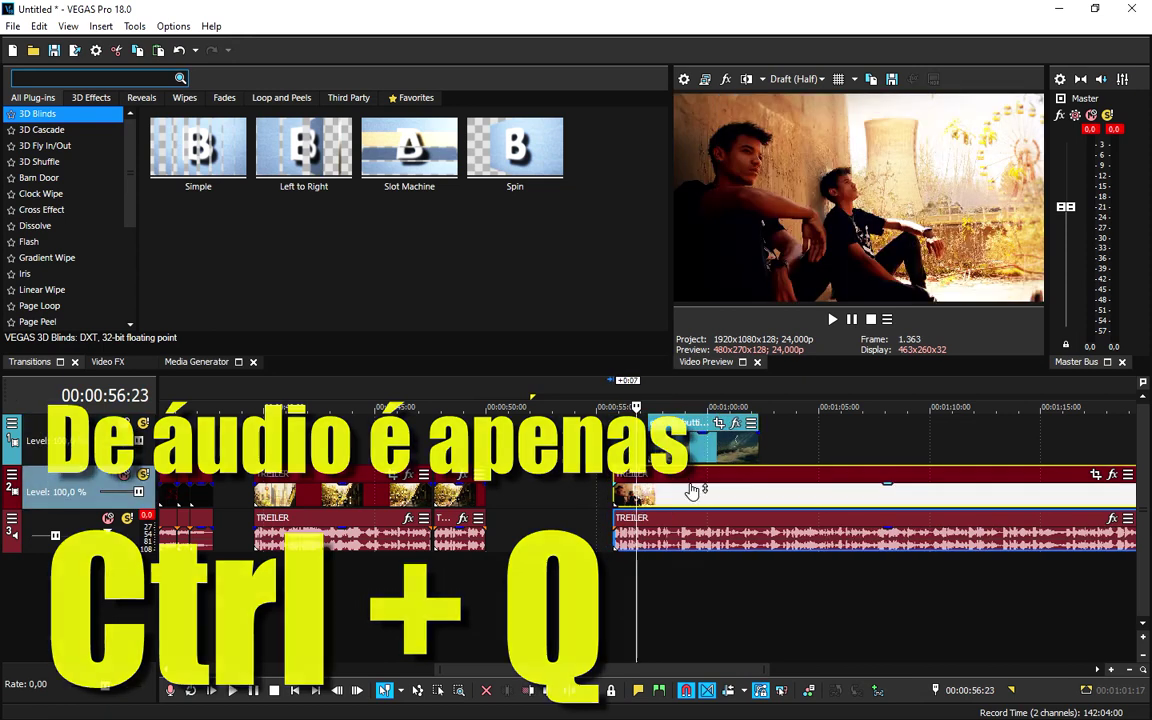
click(686, 488)
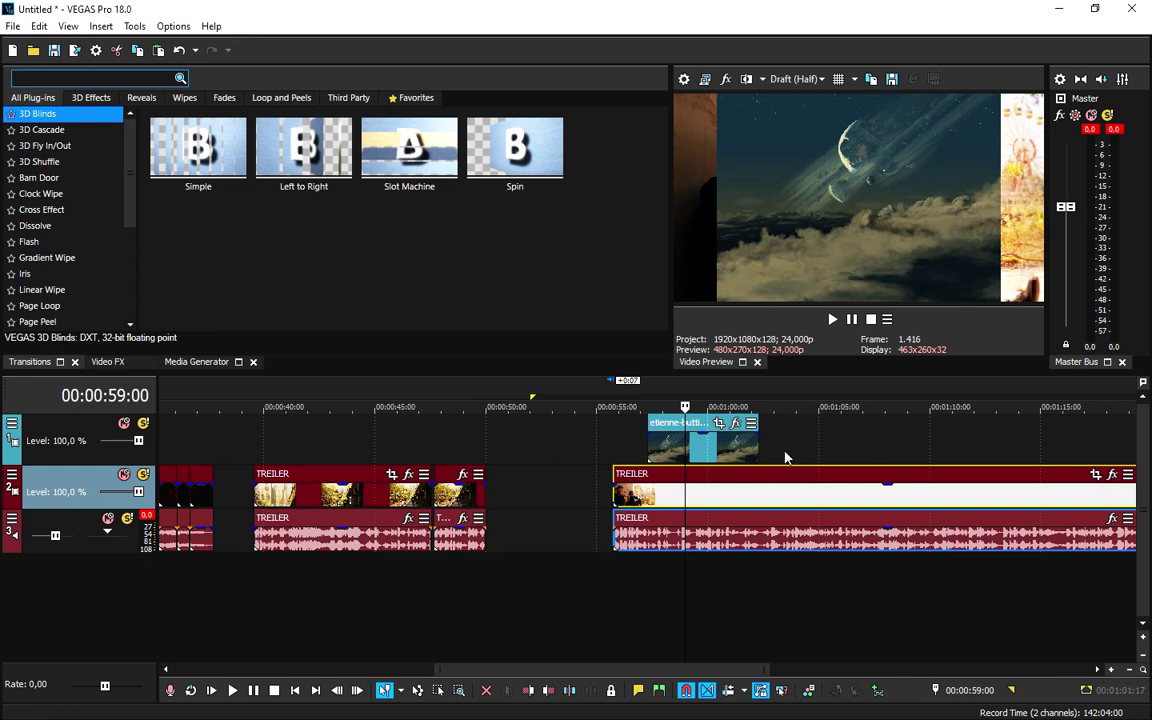
In the moon image's Event Pan/Crop, add a Position keyframe at 00:00:01:00 and shrink the frame to about 1.566,5 by 1.147,4.
click(718, 426)
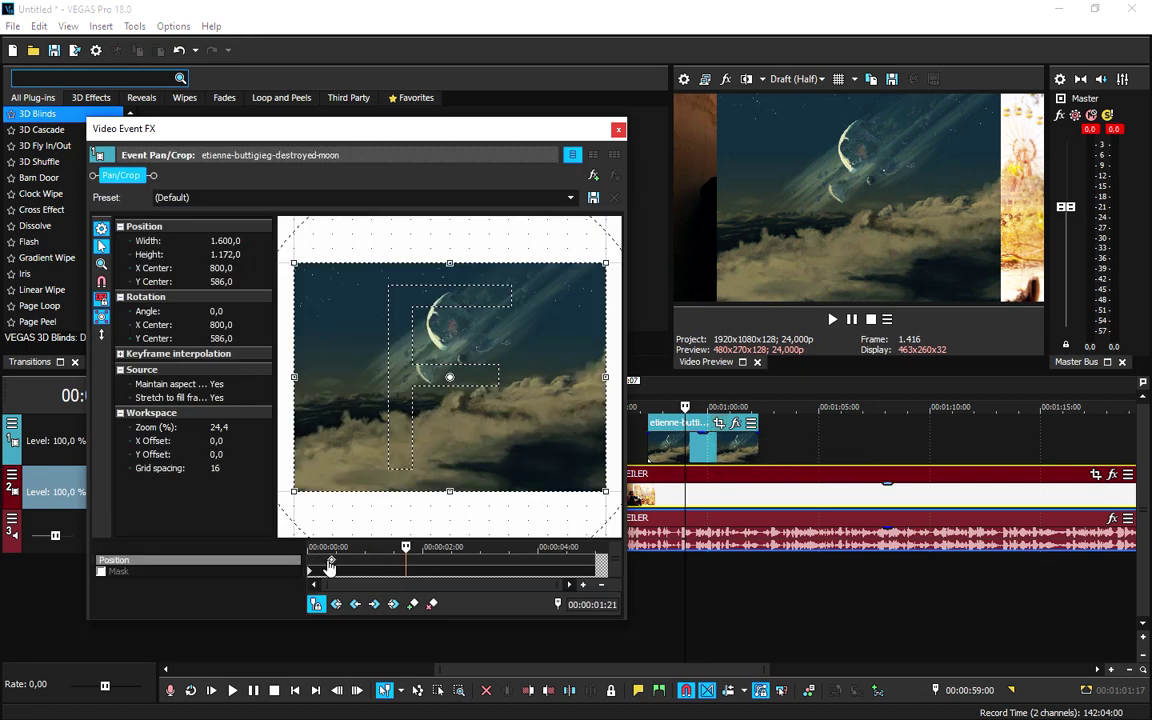
click(365, 562)
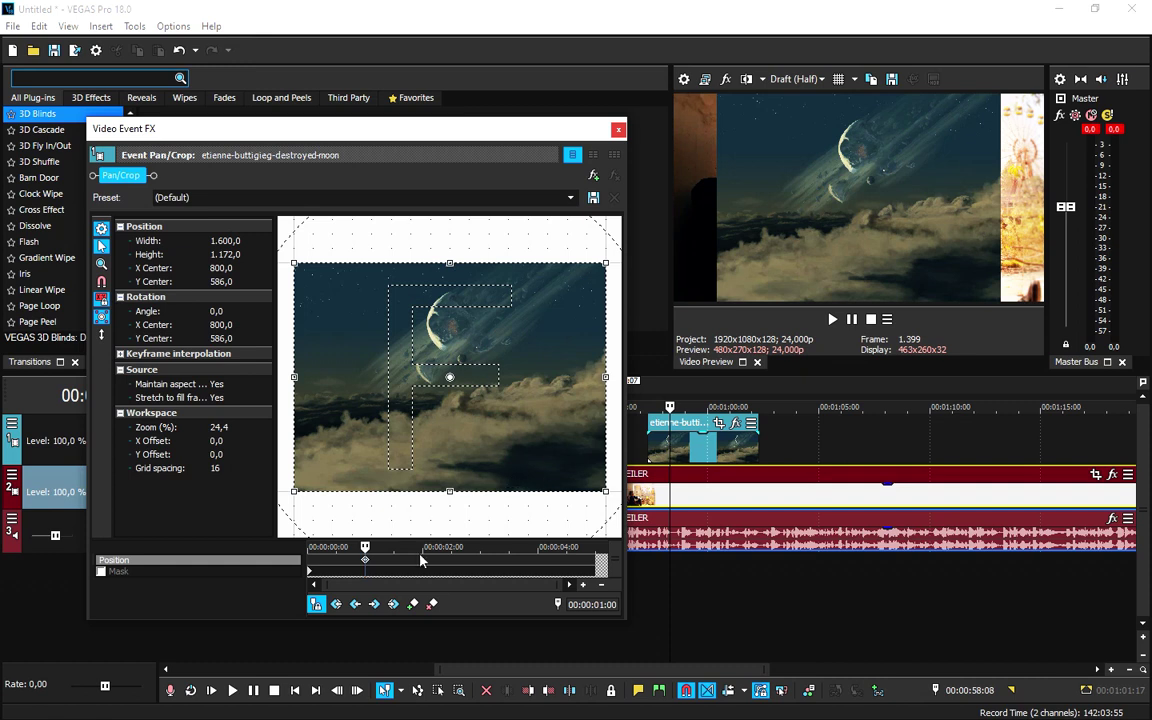
double_click(365, 562)
mouse_move(450, 492)
mouse_down()
mouse_move(450, 469)
mouse_move(452, 515)
mouse_move(450, 470)
mouse_move(453, 489)
mouse_up()
Match the moon image's crop frame to the output aspect and resize it to about 1.610,1 by 905,7.
right_click(501, 417)
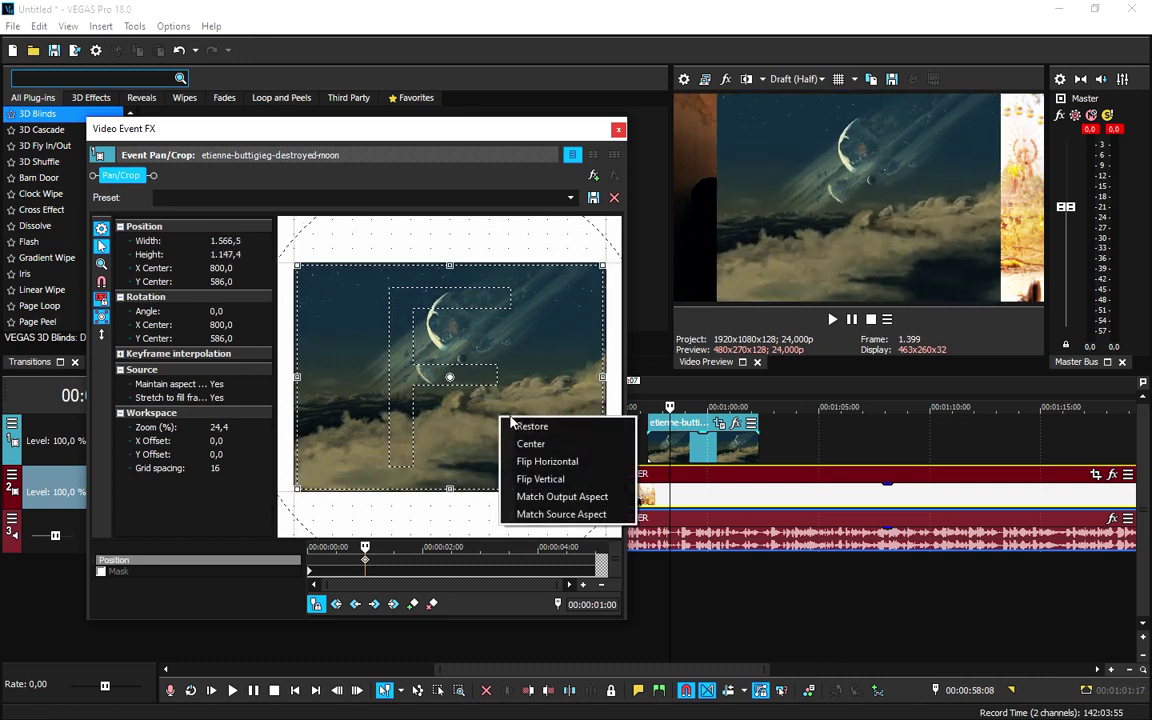
click(556, 497)
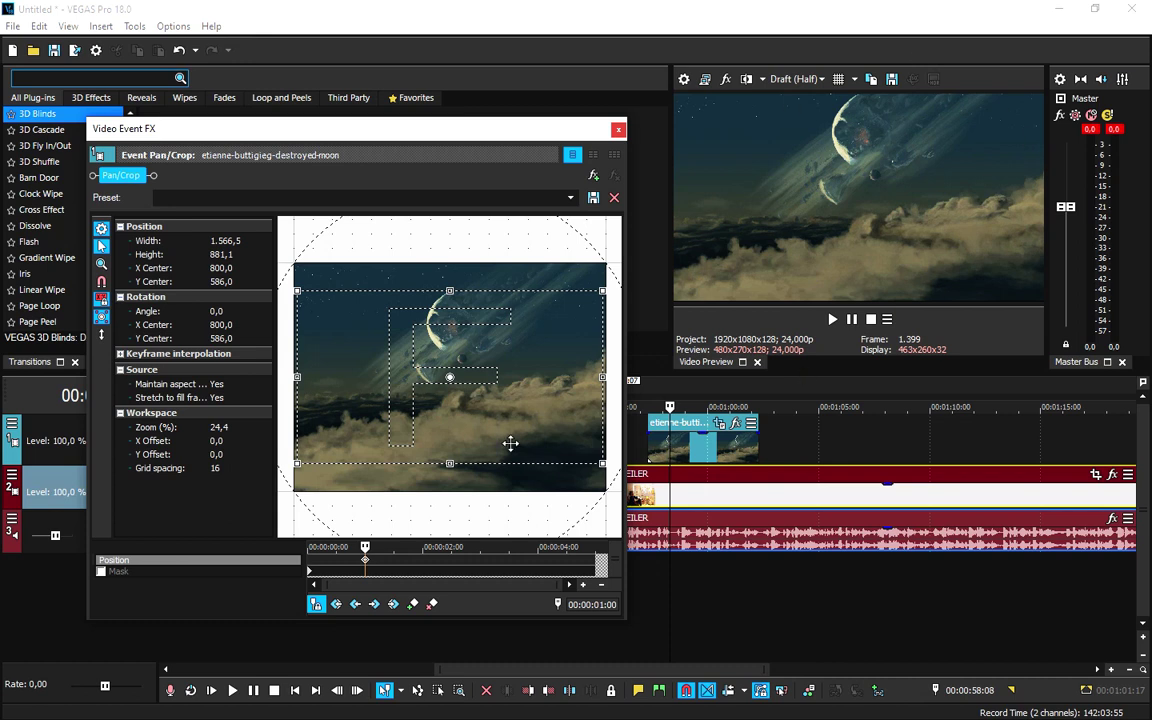
drag(449, 463, 453, 458)
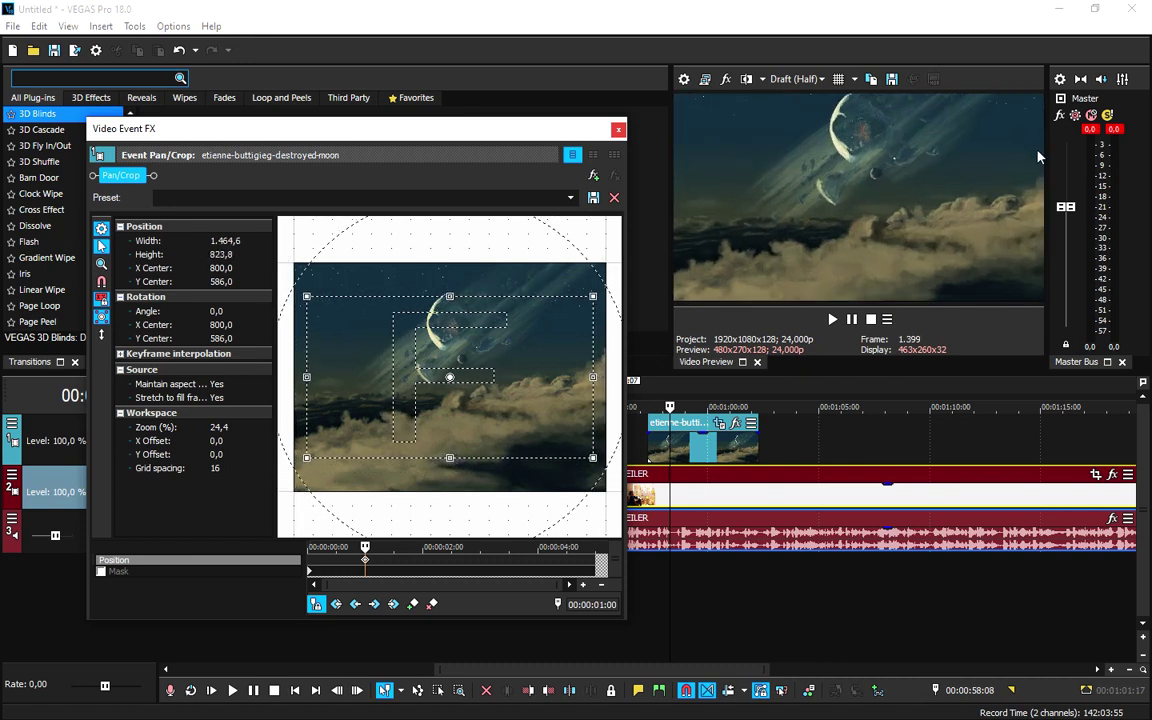
drag(449, 462, 449, 470)
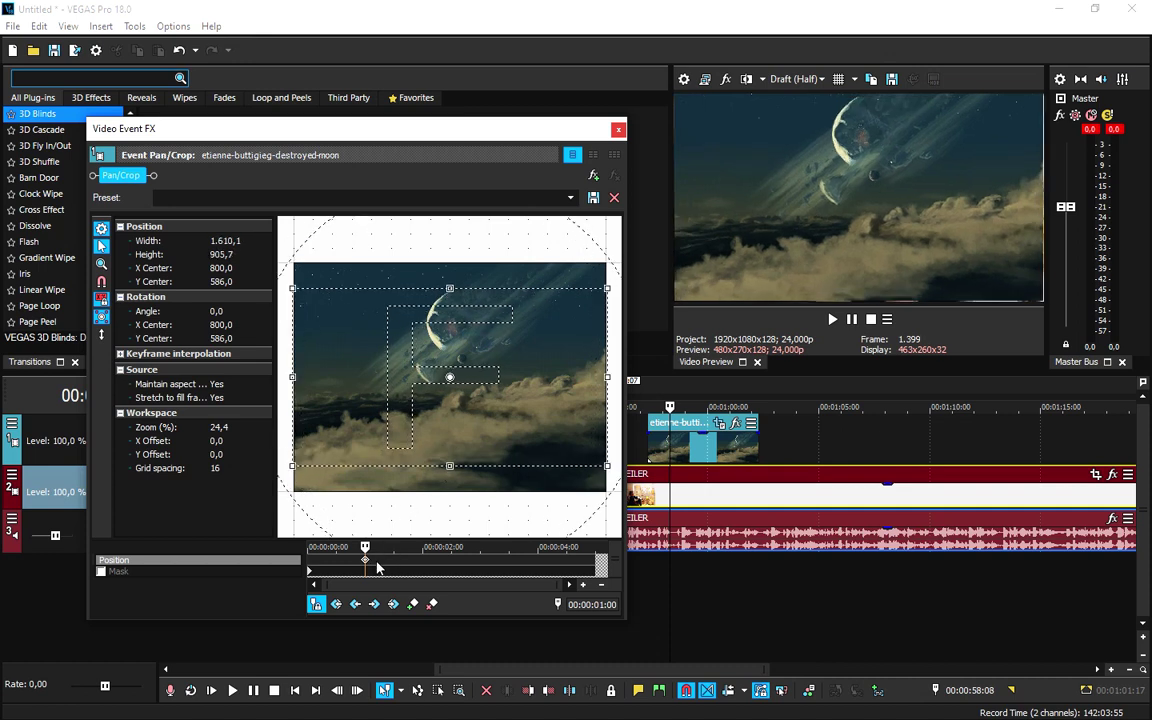
Move the moon image's Position keyframe to the start and add one at 00:00:01:22 with the frame shrunk to about 1.246,3 by 701,0.
drag(365, 565, 350, 566)
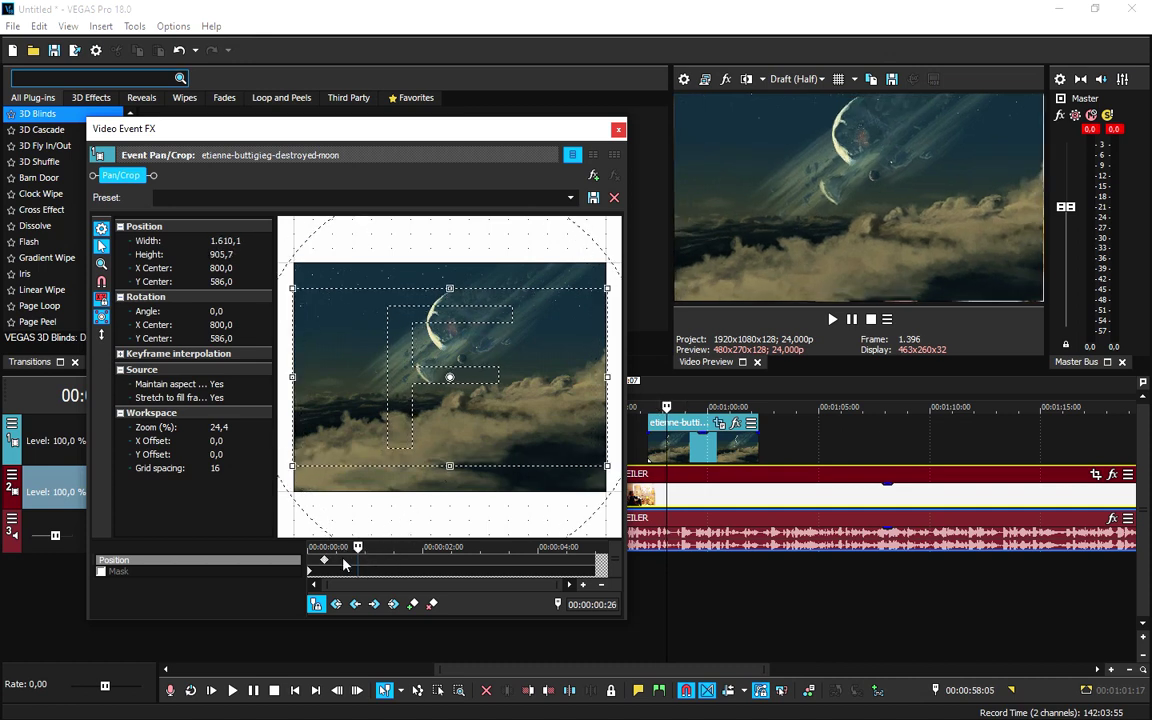
click(326, 569)
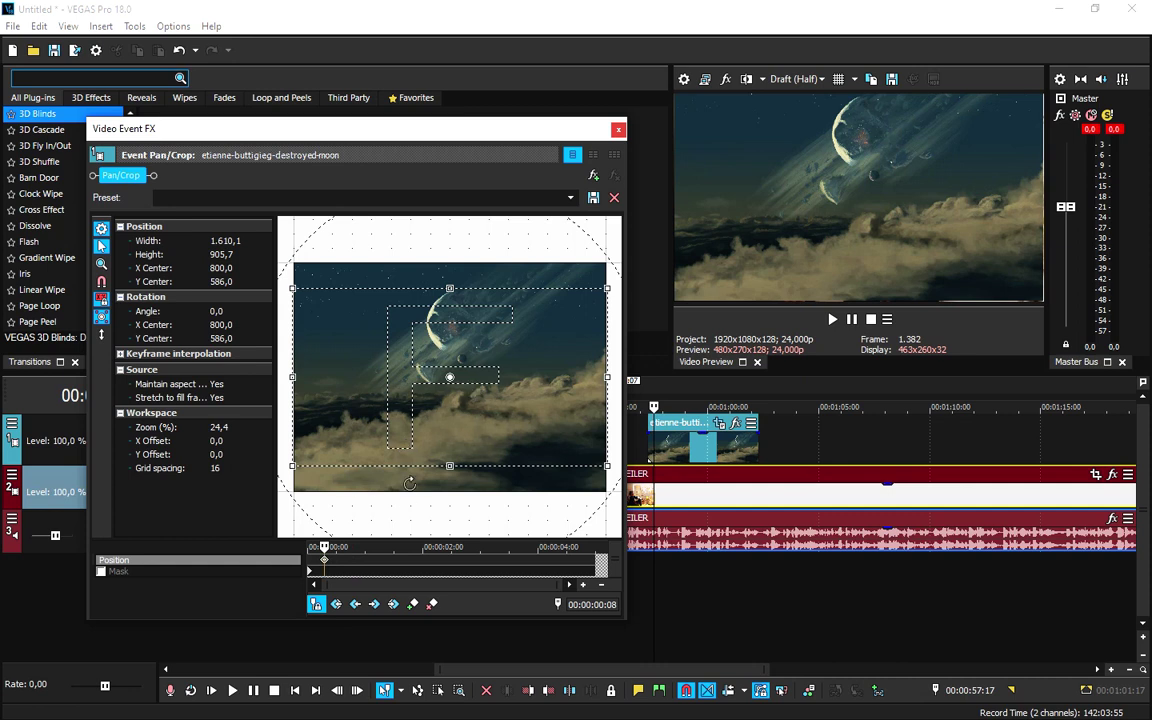
click(409, 566)
drag(324, 561, 281, 569)
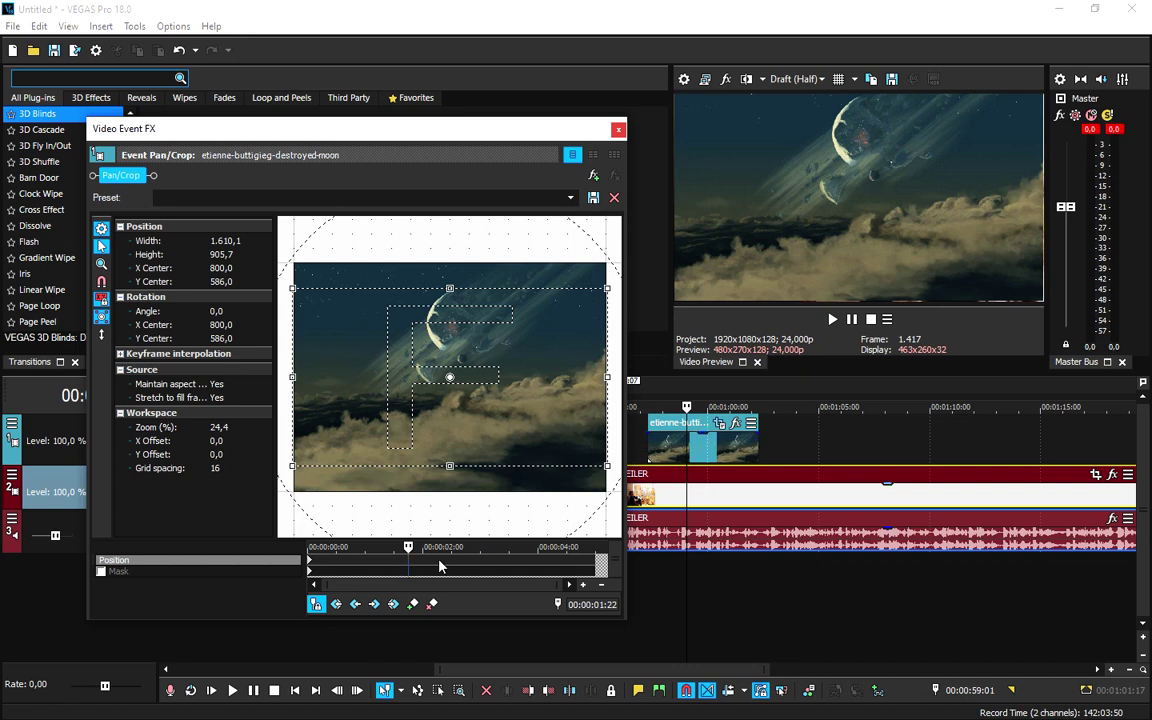
drag(452, 463, 450, 445)
Step through the moon image's zoom on the timeline from 00:00:56:23 to 00:00:58:23.
click(636, 500)
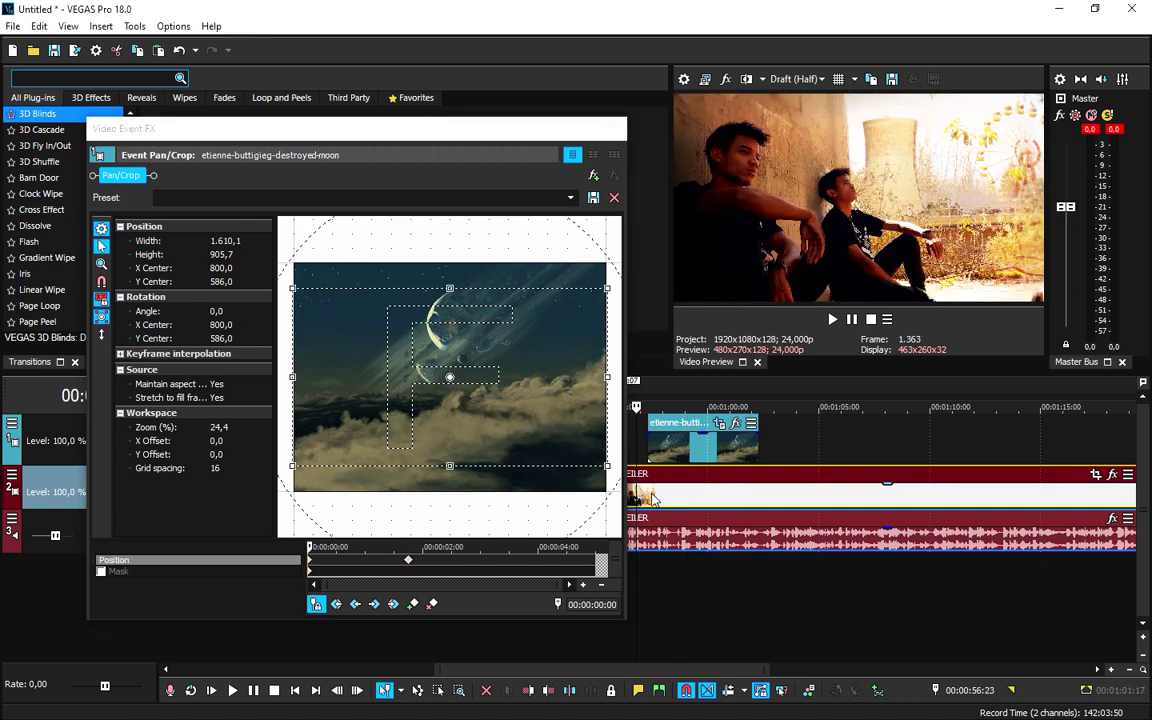
key(Right)
key(Right)
key(Right)
key(Right)
key(Right)
key(Right)
key(Right)
key(Right)
key(Right)
key(Right)
key(Right)
key(Right)
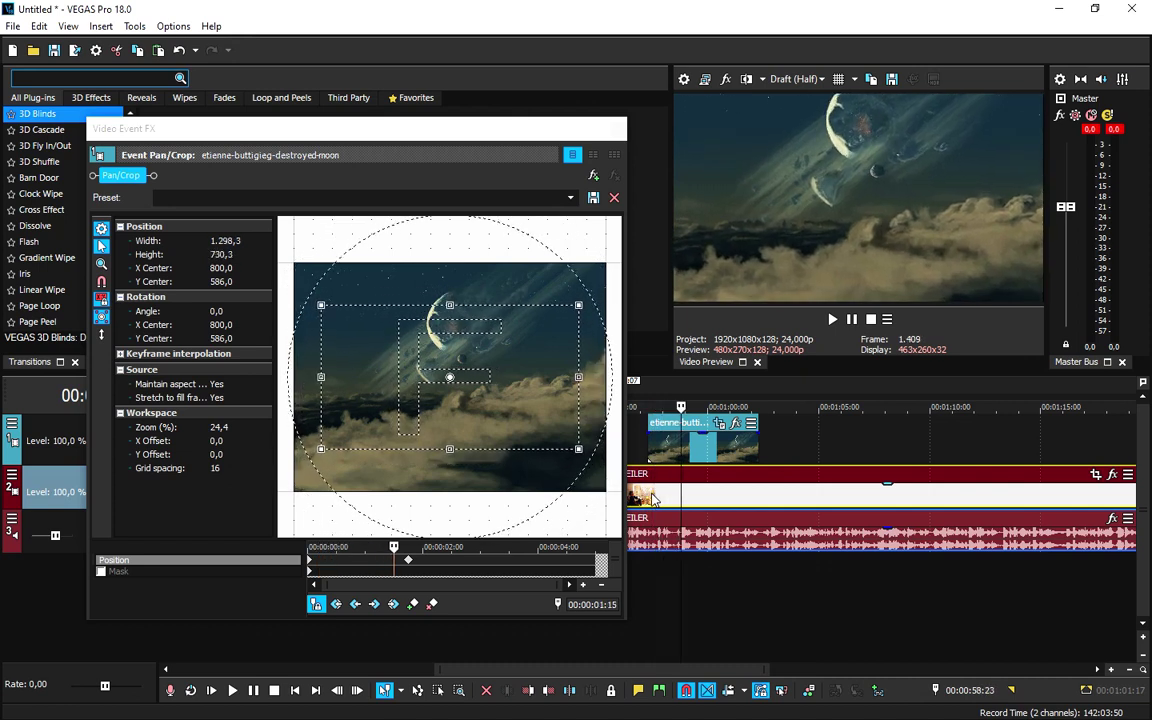
Move the moon image's second Position keyframe to the end of the event and close Event Pan/Crop.
click(408, 567)
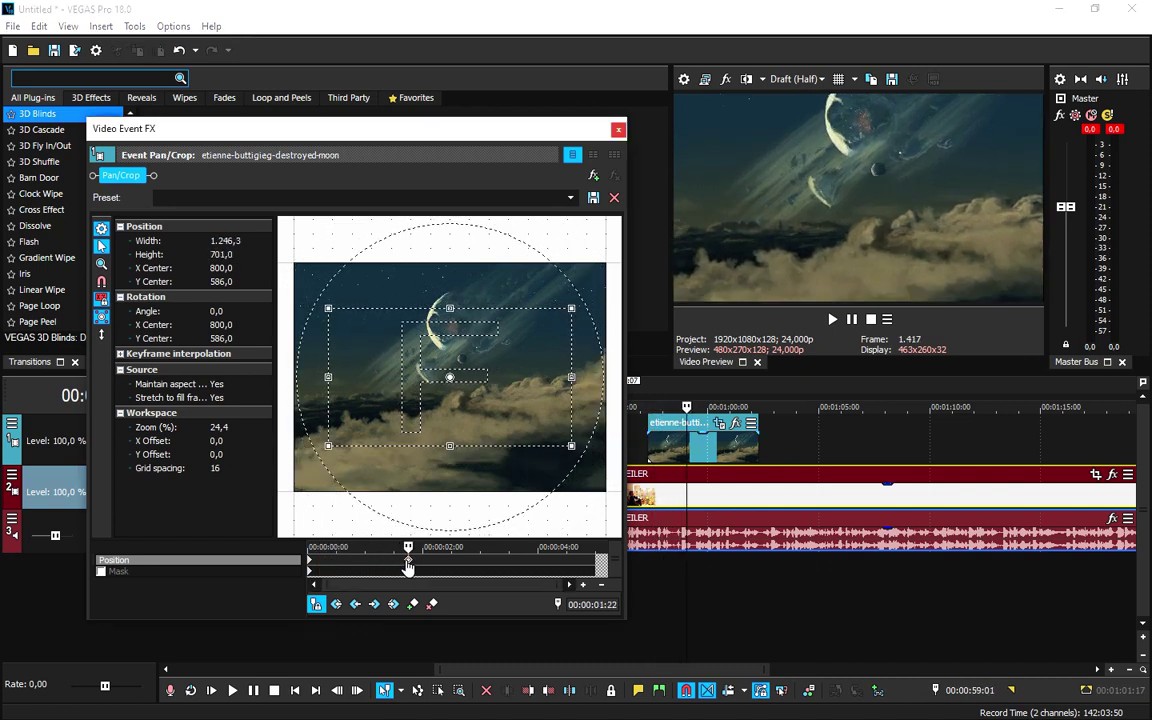
drag(410, 563, 621, 563)
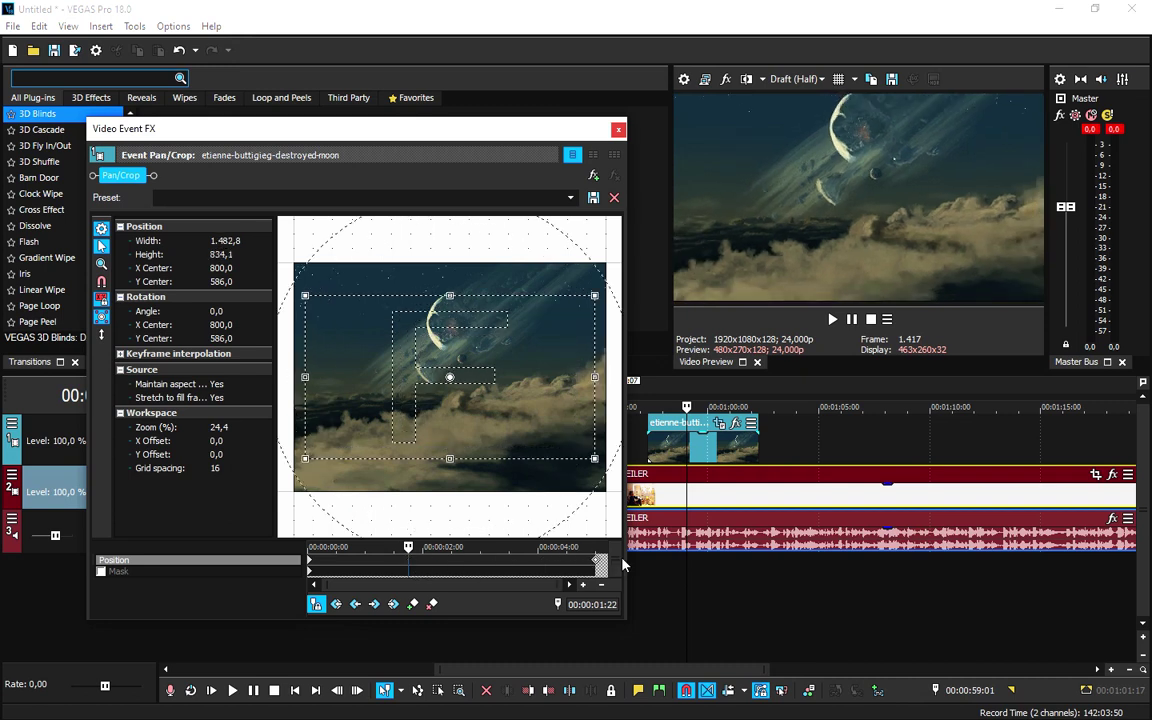
click(618, 130)
Move the moon image later on its track to start at about 00:01:01, and place the cursor at 00:00:56:25 on the last TREILER piece.
click(694, 497)
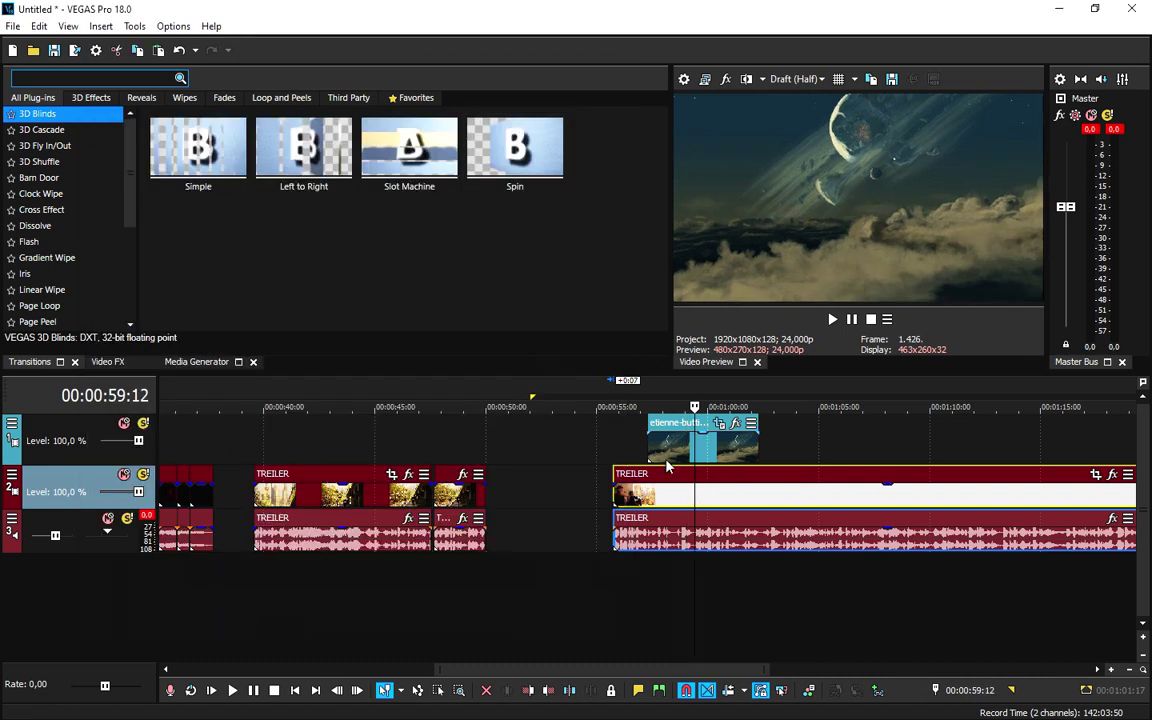
drag(679, 450, 749, 446)
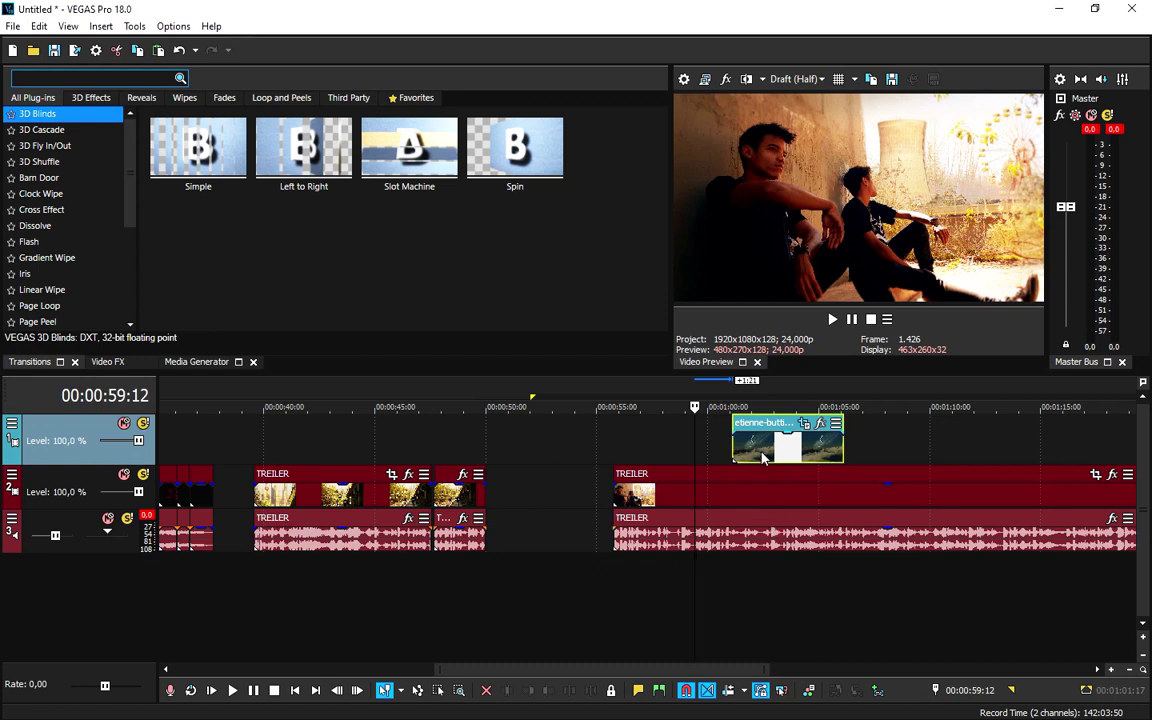
click(637, 492)
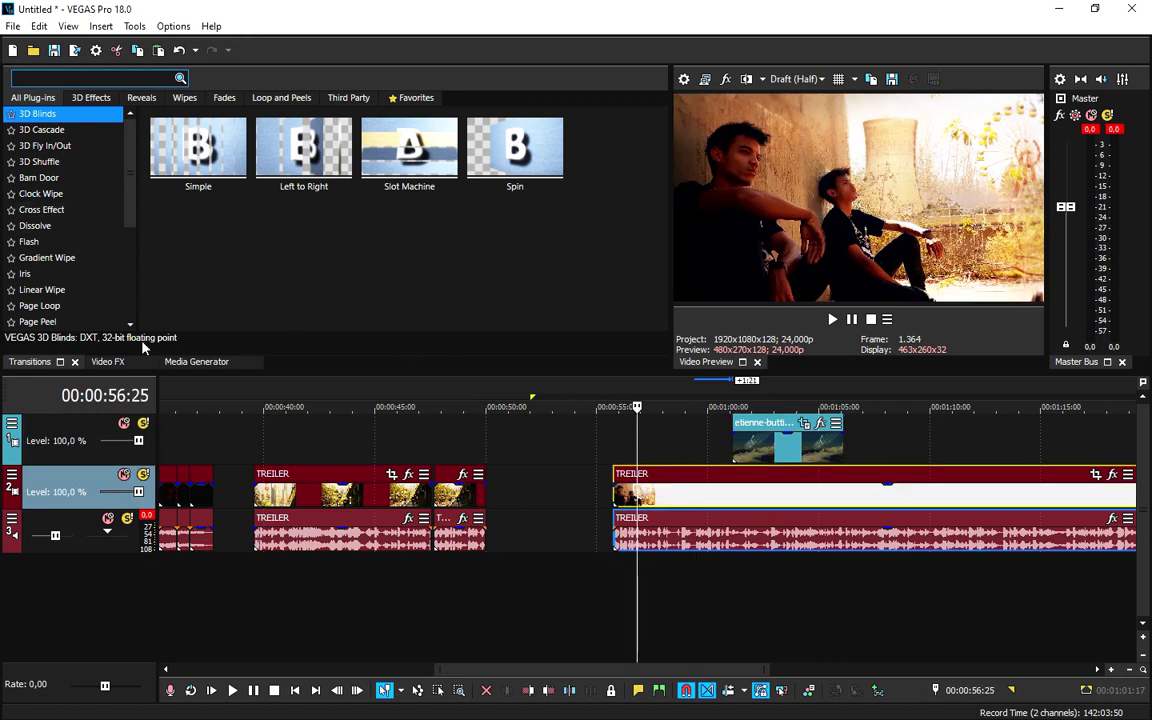
Apply the Default preset of the Color Curves video effect to the last TREILER piece.
click(100, 363)
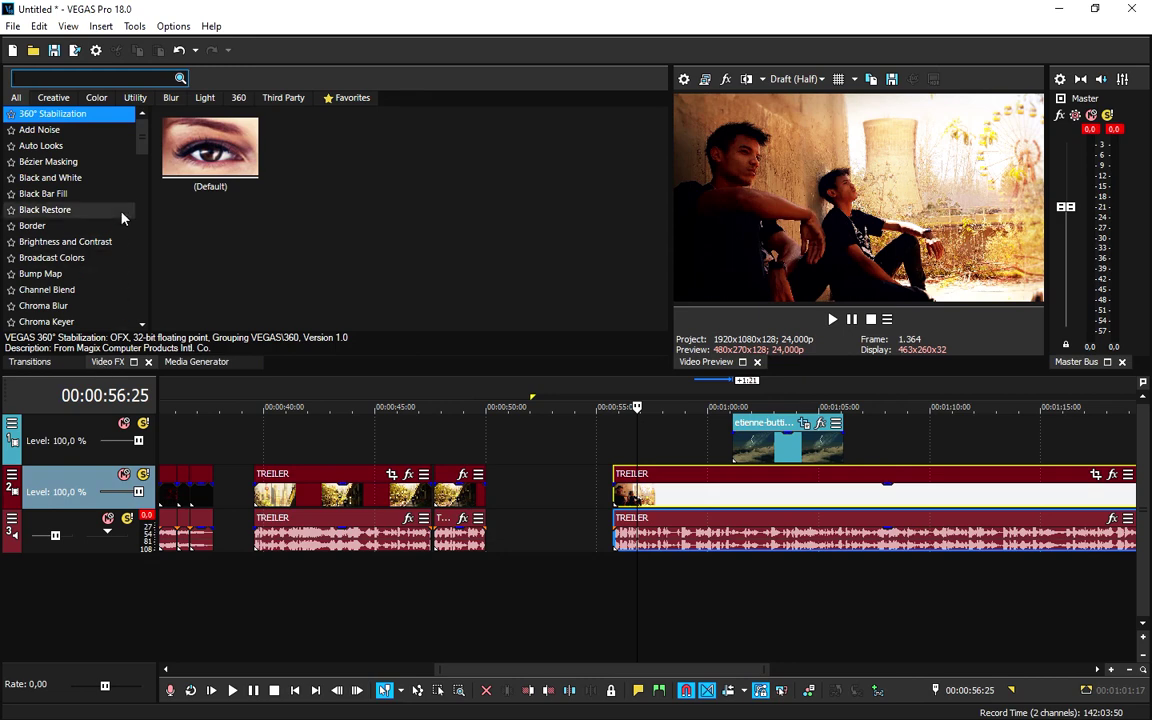
scroll(145, 143, down, 3)
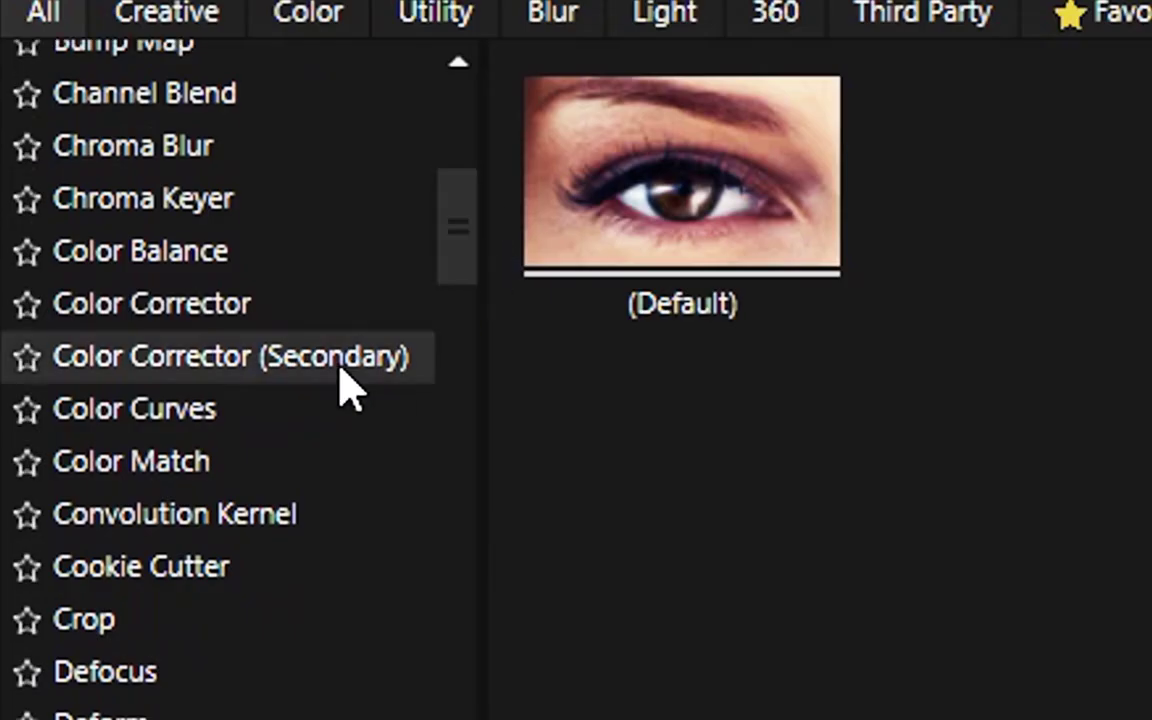
click(47, 421)
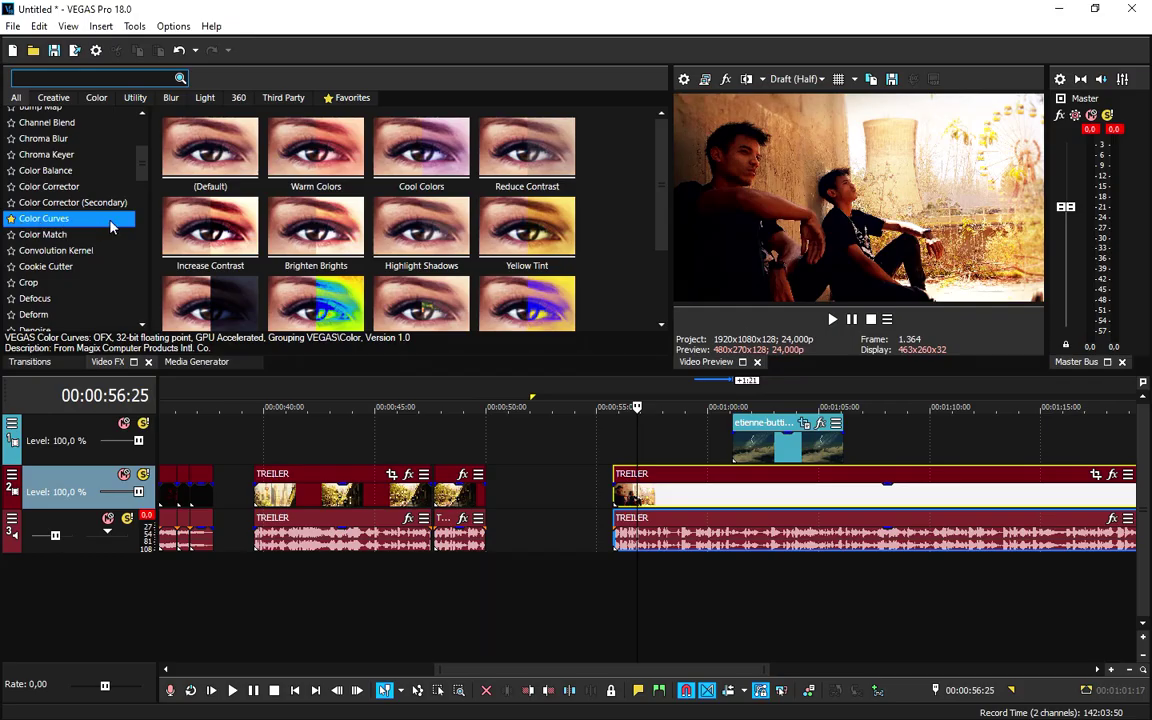
click(211, 167)
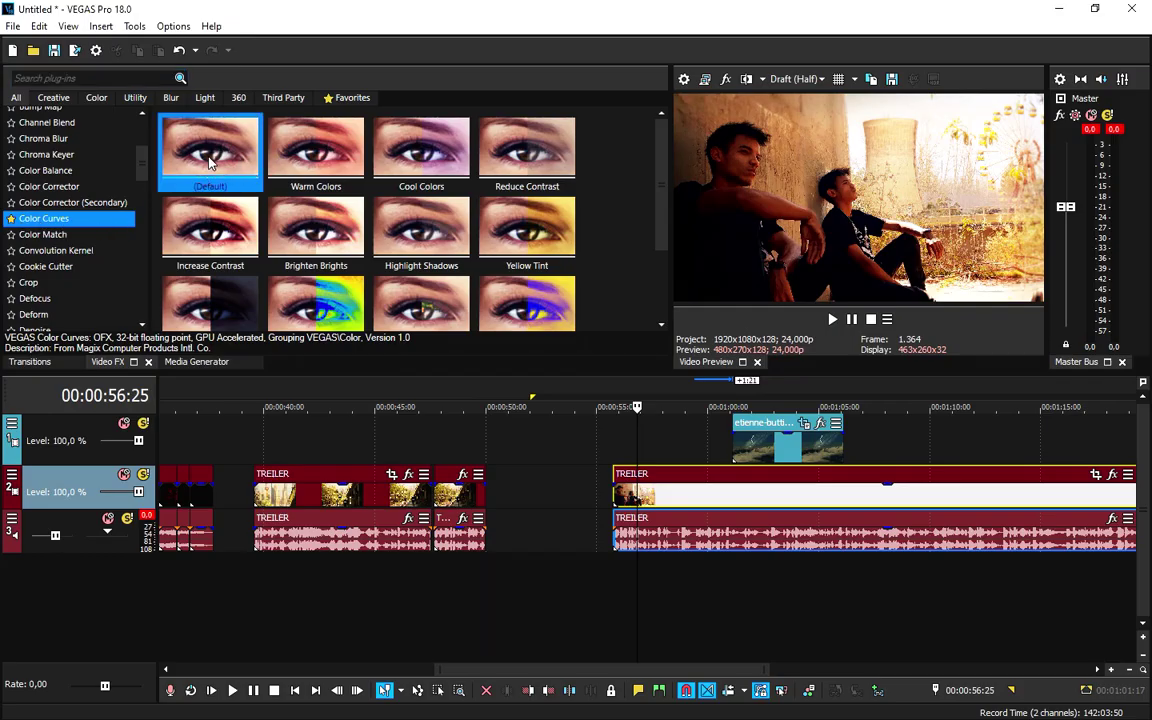
drag(249, 225, 619, 491)
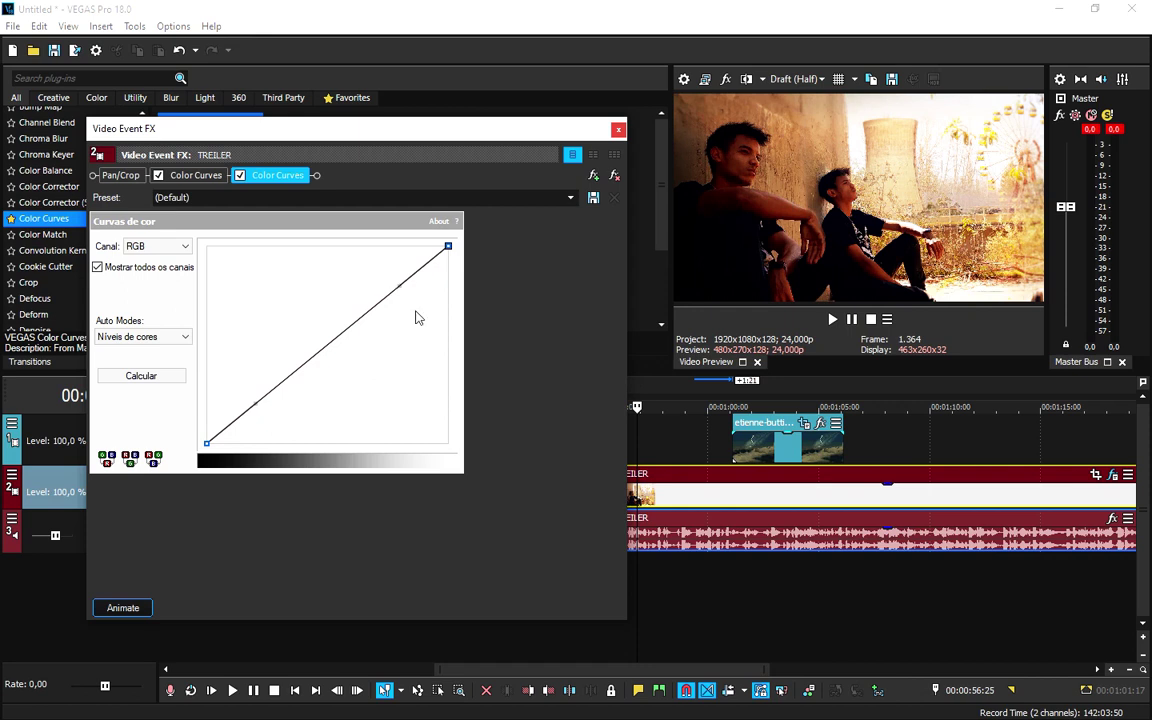
Try a lower opacity on the last TREILER piece, and bend its new RGB color curve upward using both curve handles.
drag(892, 486, 895, 502)
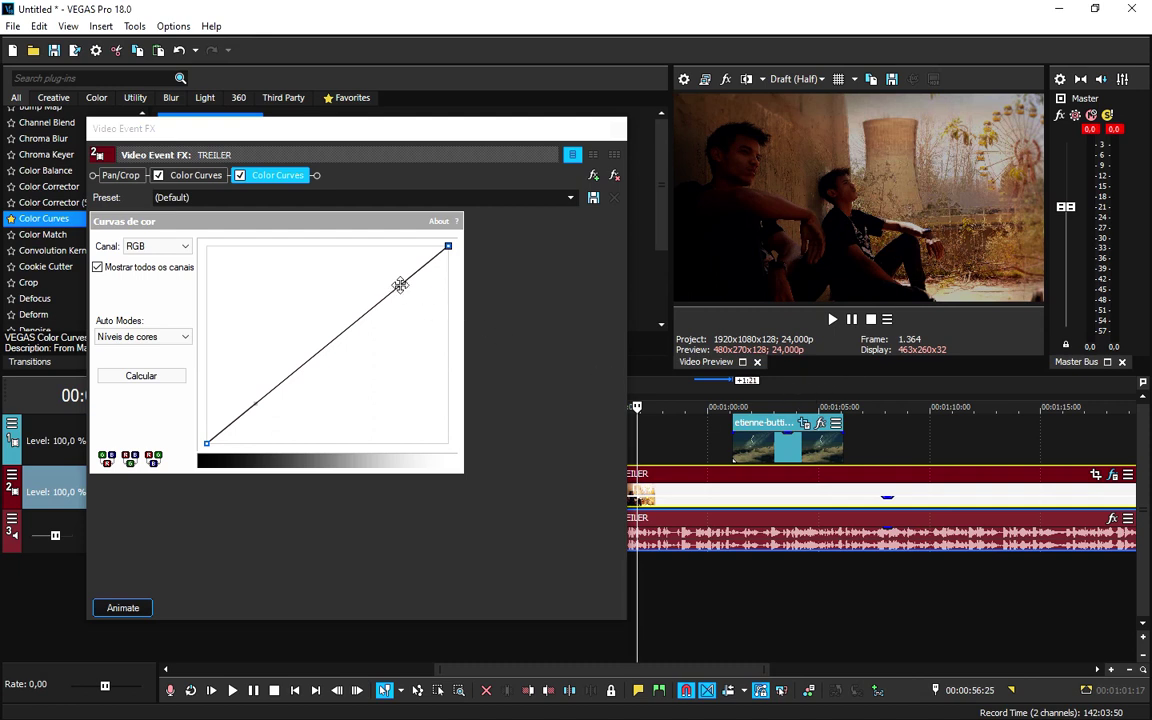
drag(399, 285, 293, 245)
drag(250, 408, 408, 400)
drag(500, 420, 275, 337)
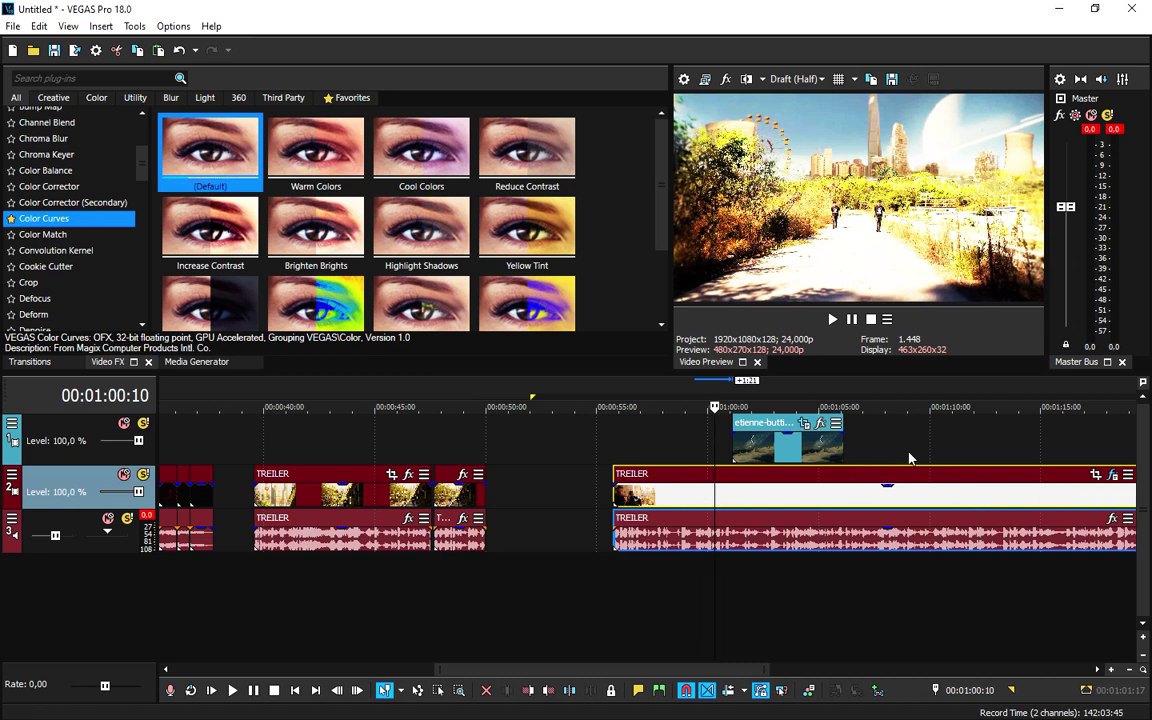
Remove the first, unmodified Color Curves effect from the last TREILER piece and bend the lower part of the remaining RGB curve downward.
click(1112, 476)
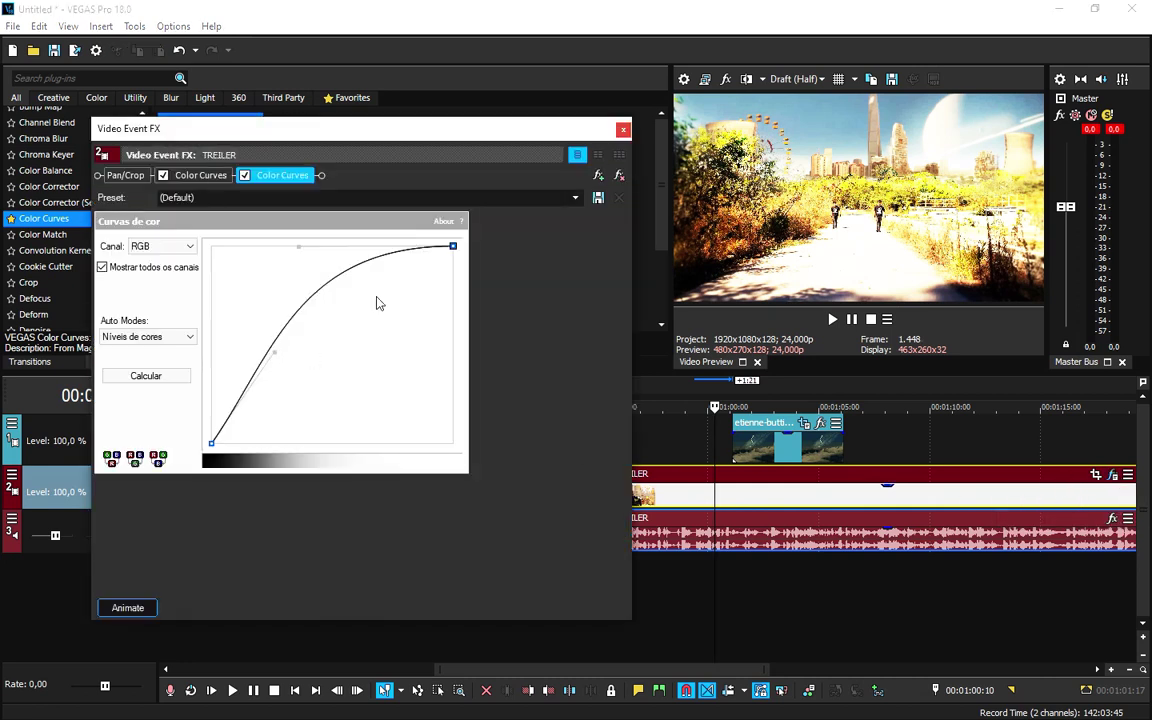
click(201, 177)
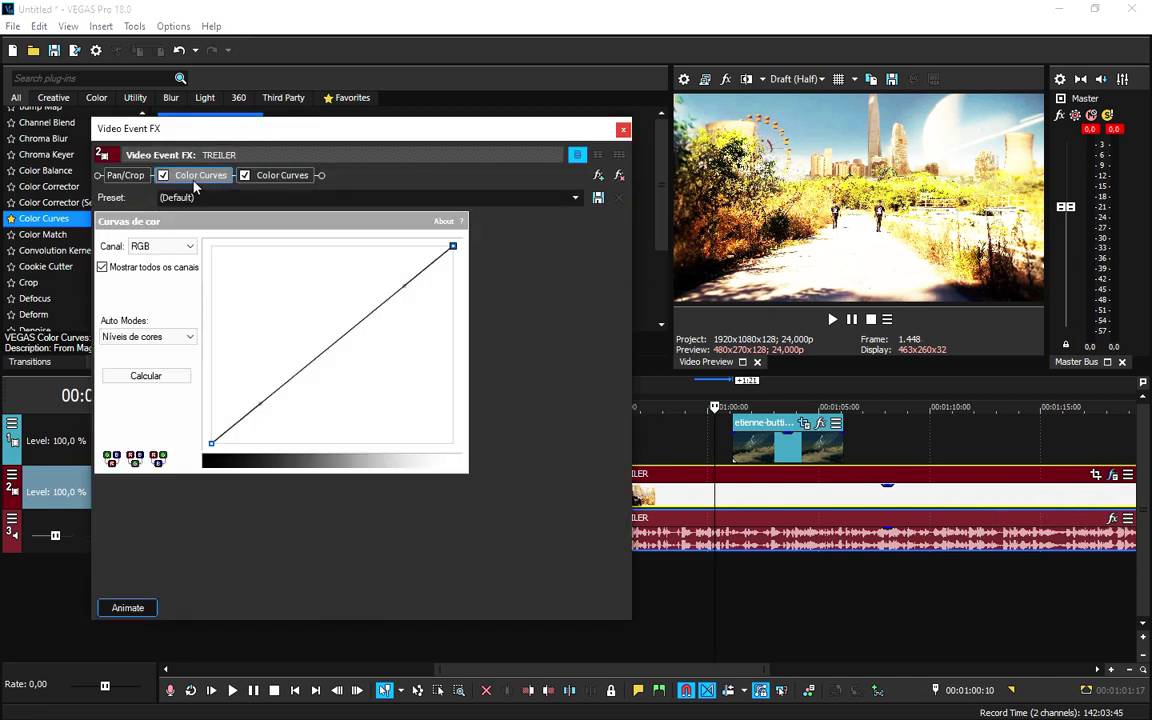
click(619, 175)
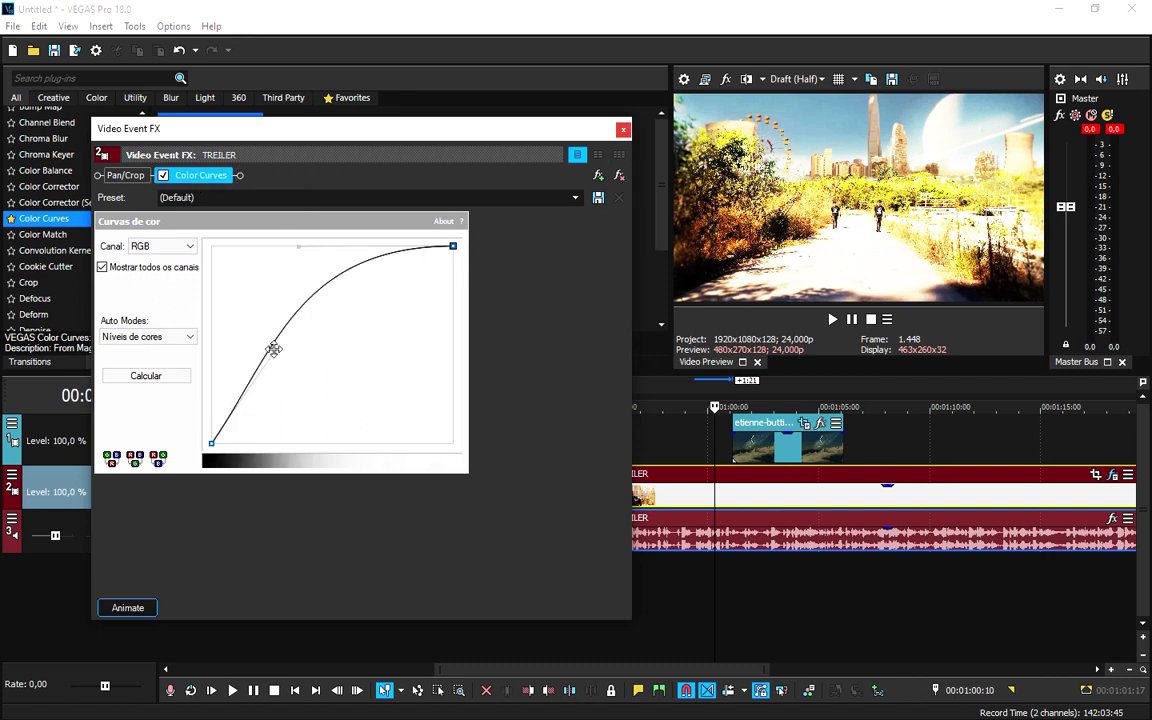
drag(273, 349, 371, 333)
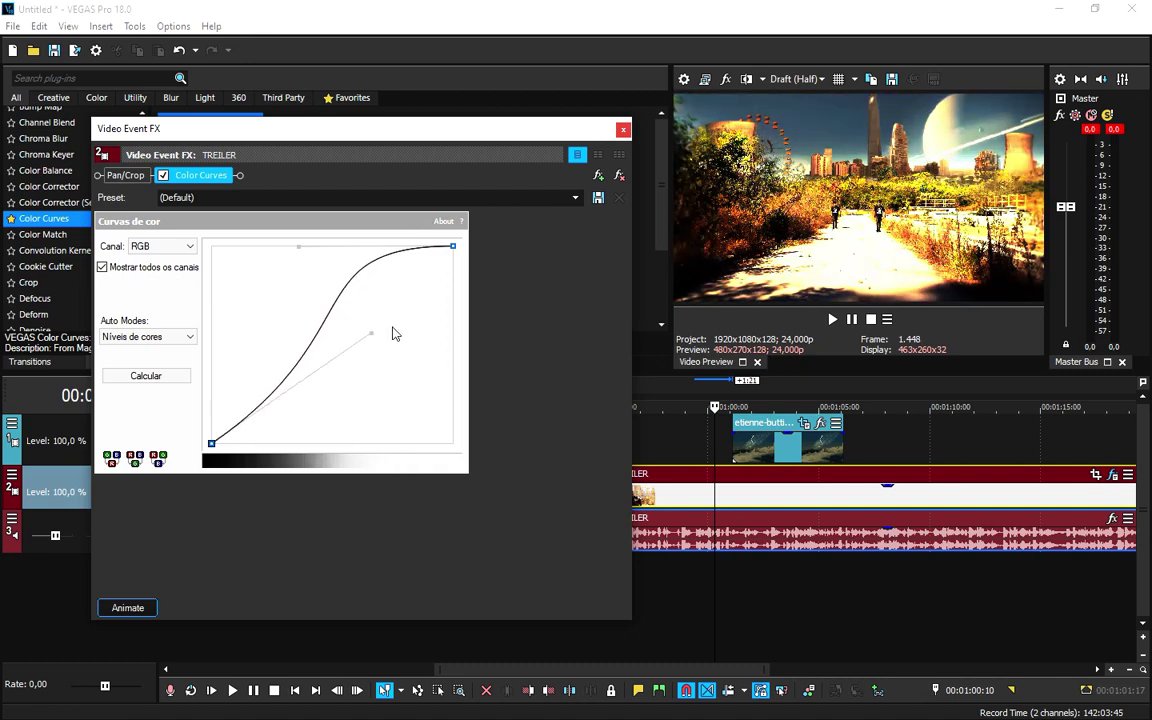
click(622, 129)
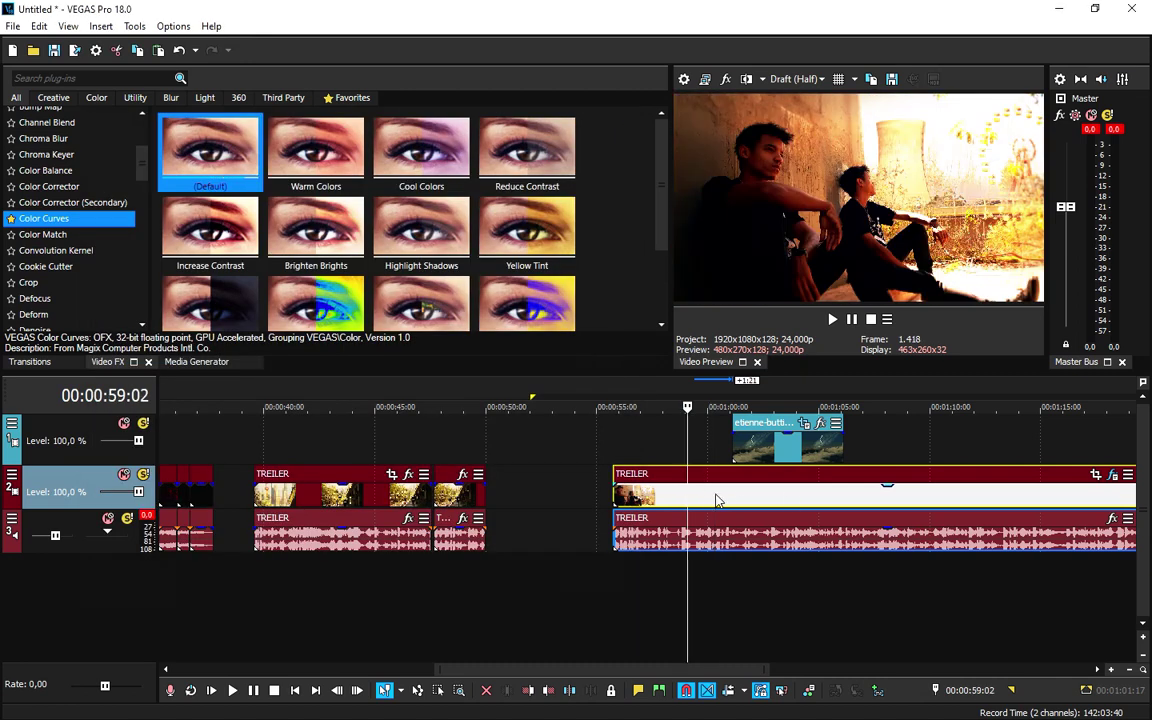
Lower the gain of the last TREILER piece's audio to silence, and raise it slightly to a quiet level.
click(658, 538)
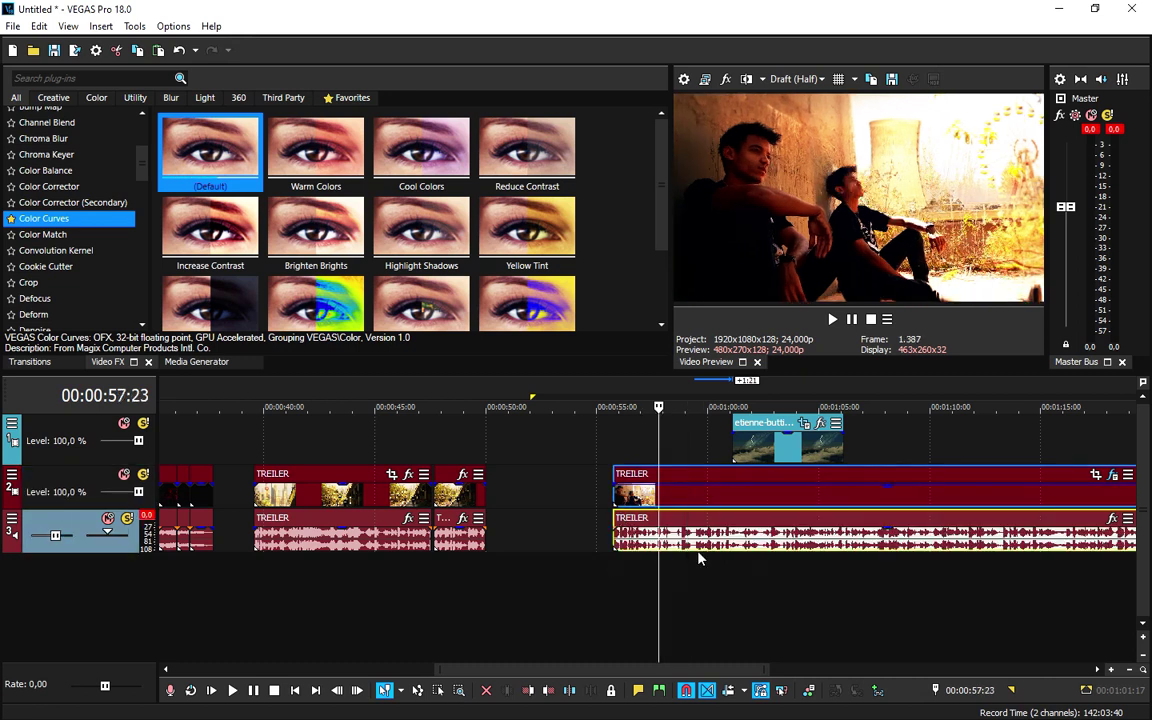
scroll(600, 590, down, 4)
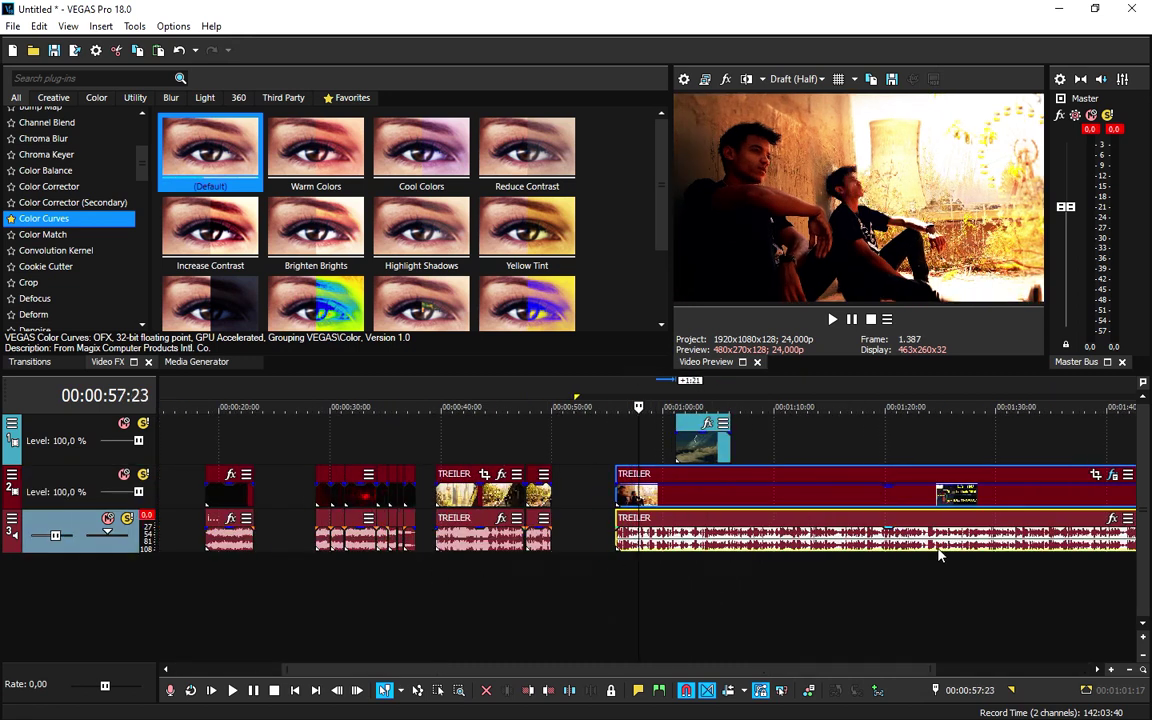
scroll(890, 570, down, 2)
click(1038, 545)
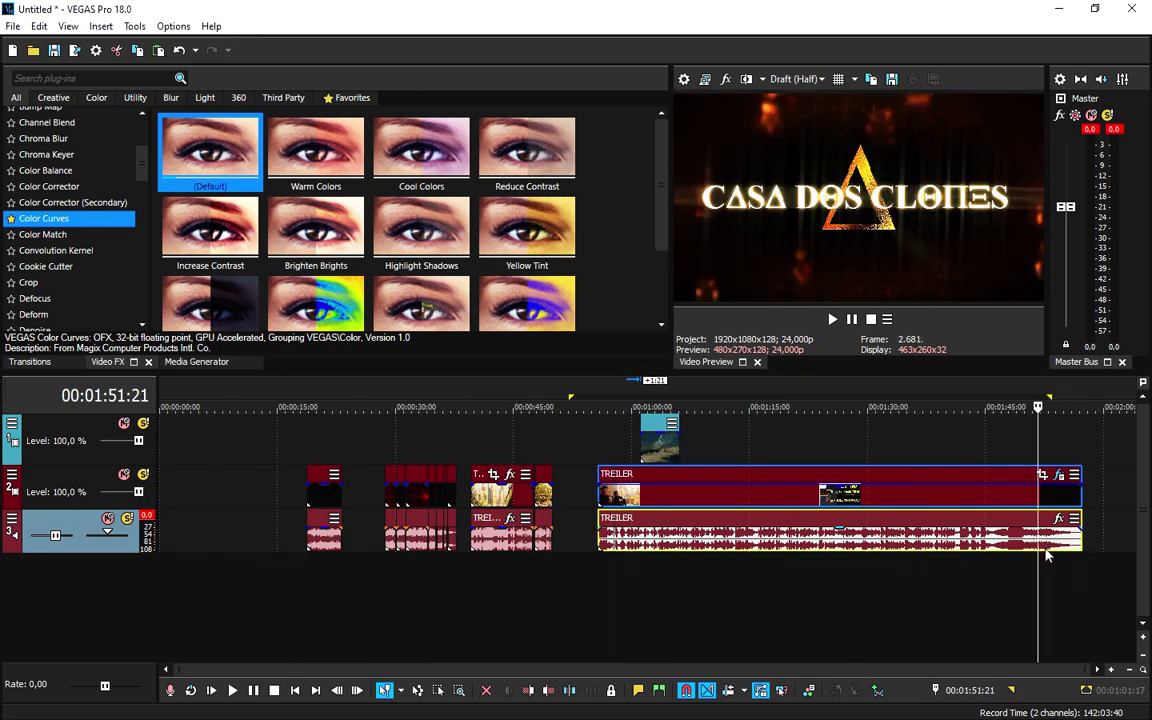
scroll(1046, 555, up, 5)
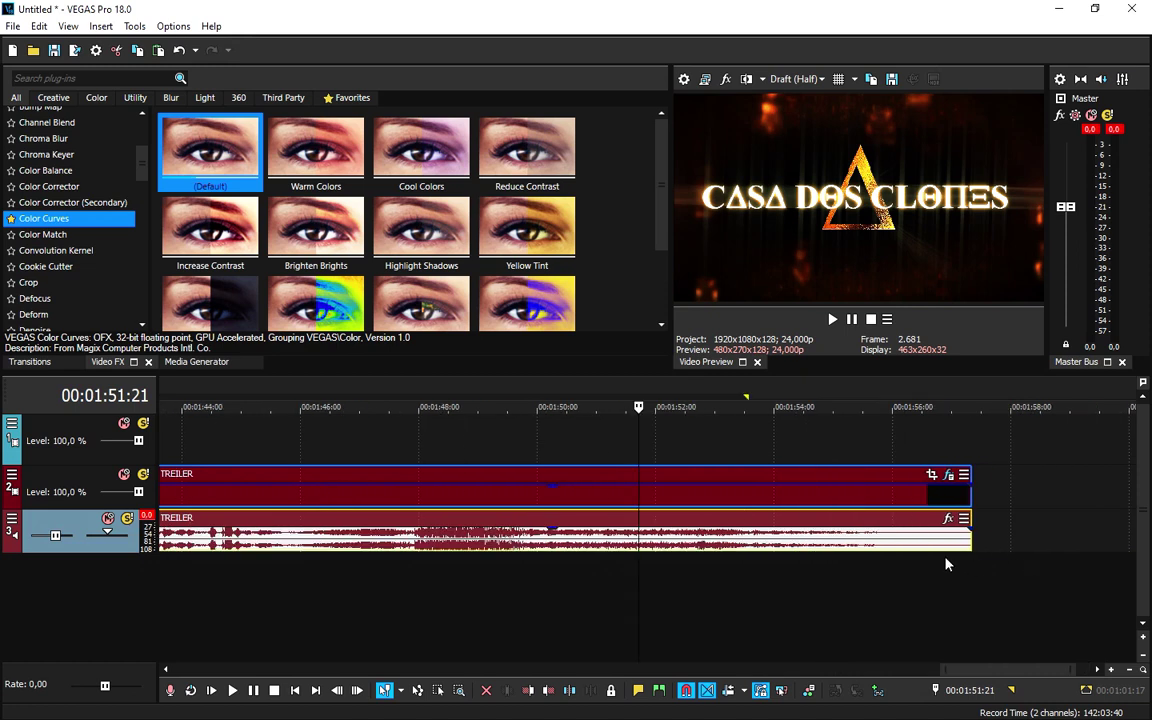
click(537, 545)
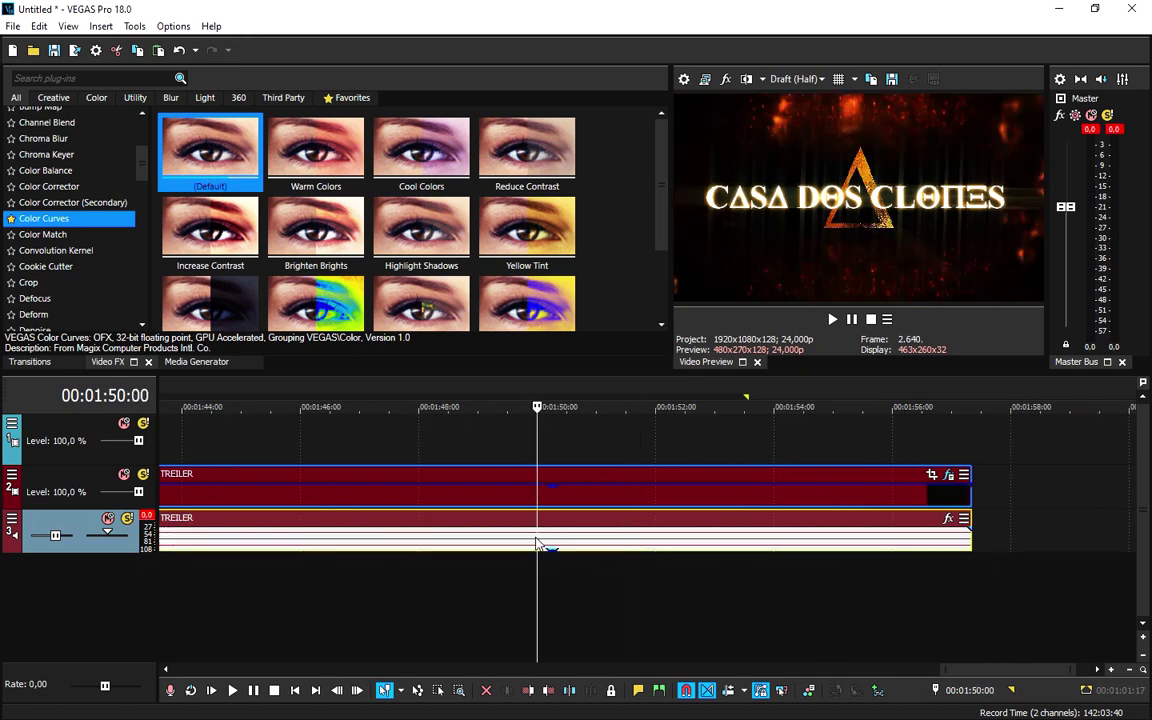
drag(553, 557, 557, 546)
Play back the quieter audio from 00:01:47:18 and return the cursor to 00:01:46:26.
click(397, 543)
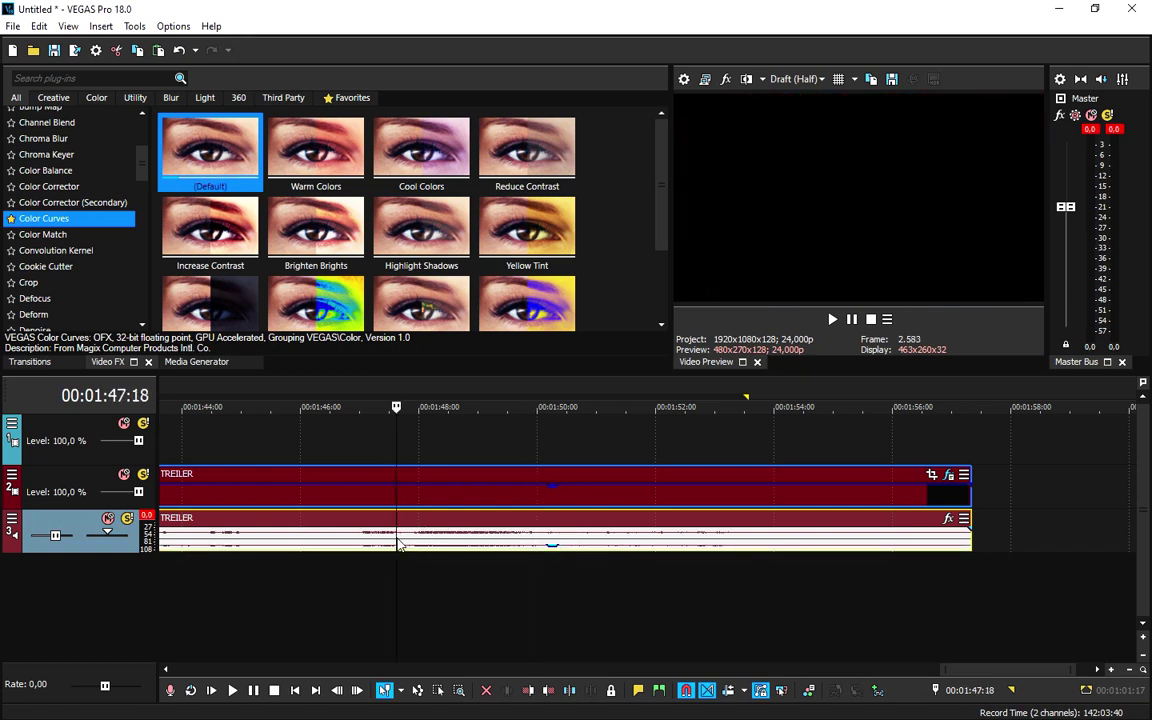
key(space)
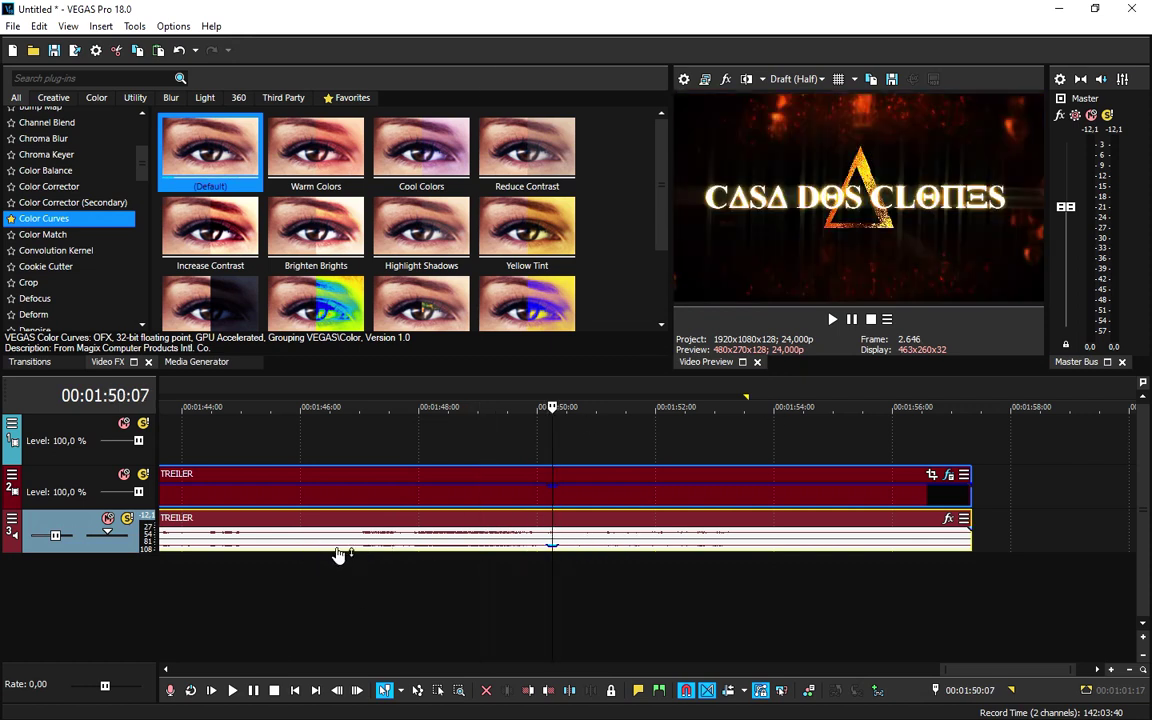
click(352, 545)
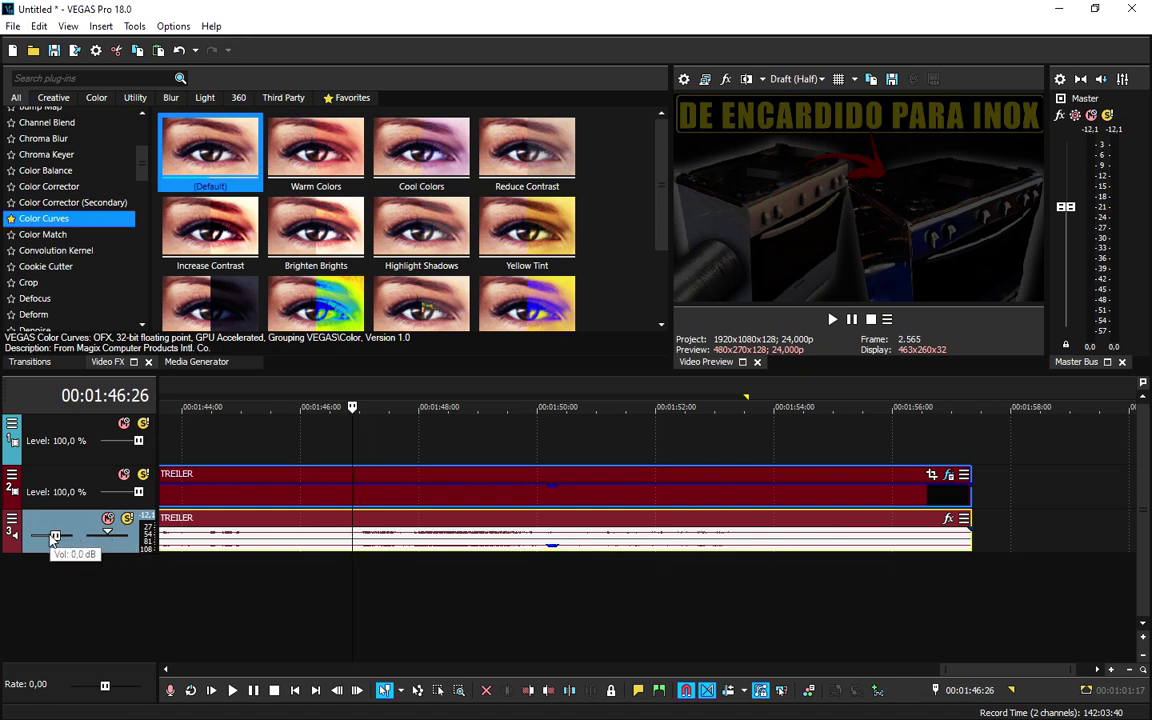
Set the volume of audio track 3 to 4,0 dB and play the result from 00:01:47:00.
drag(57, 538, 63, 540)
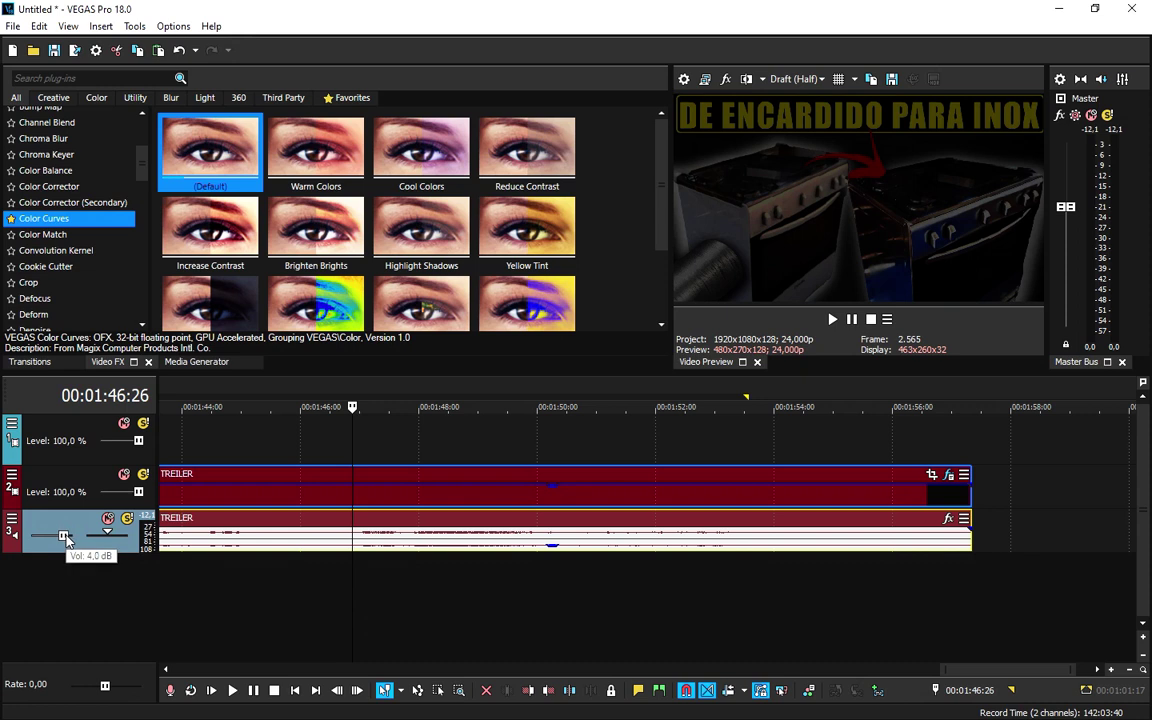
click(360, 541)
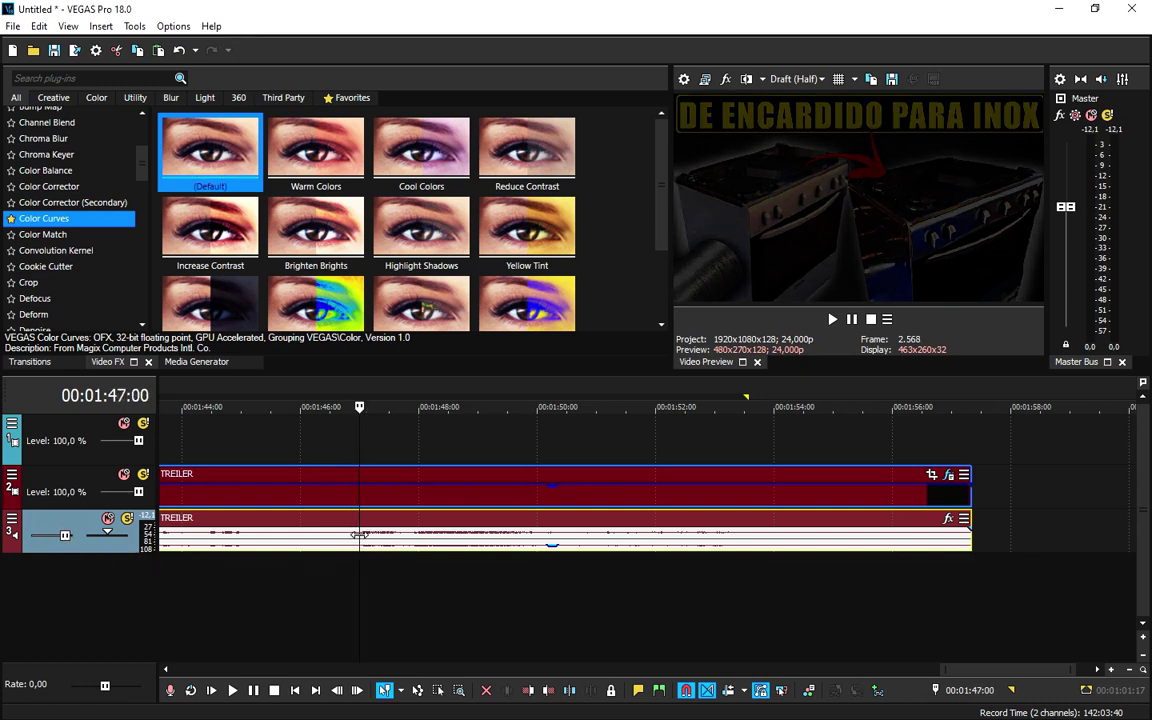
key(space)
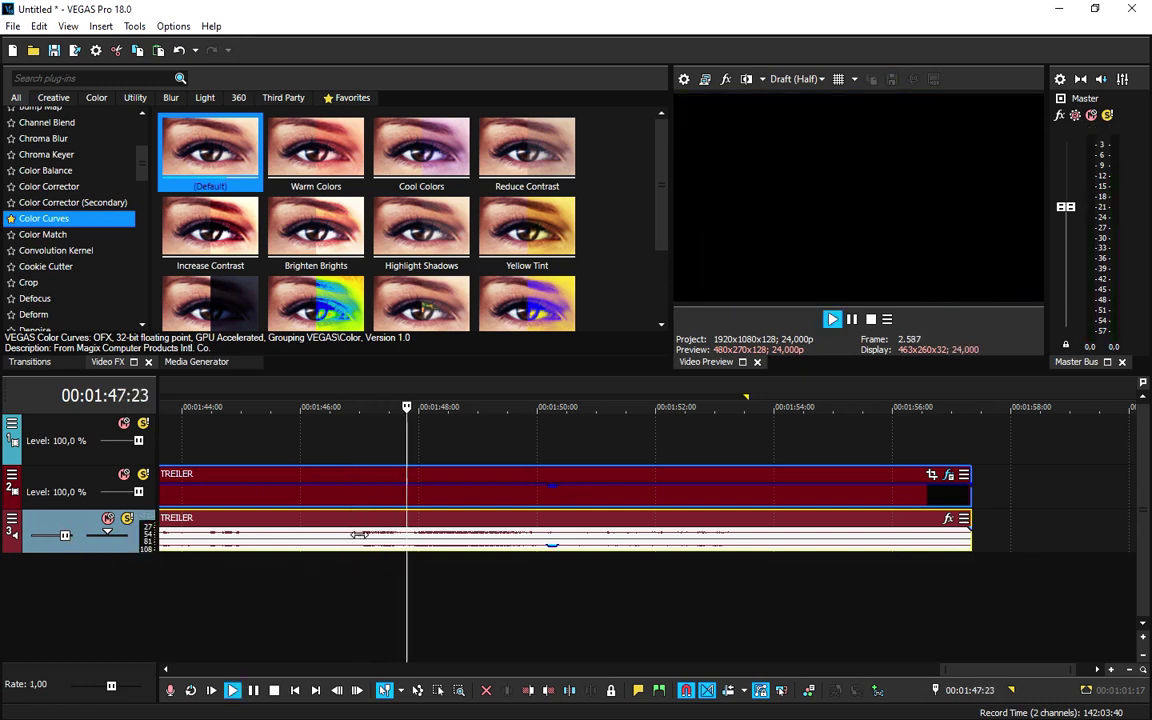
key(space)
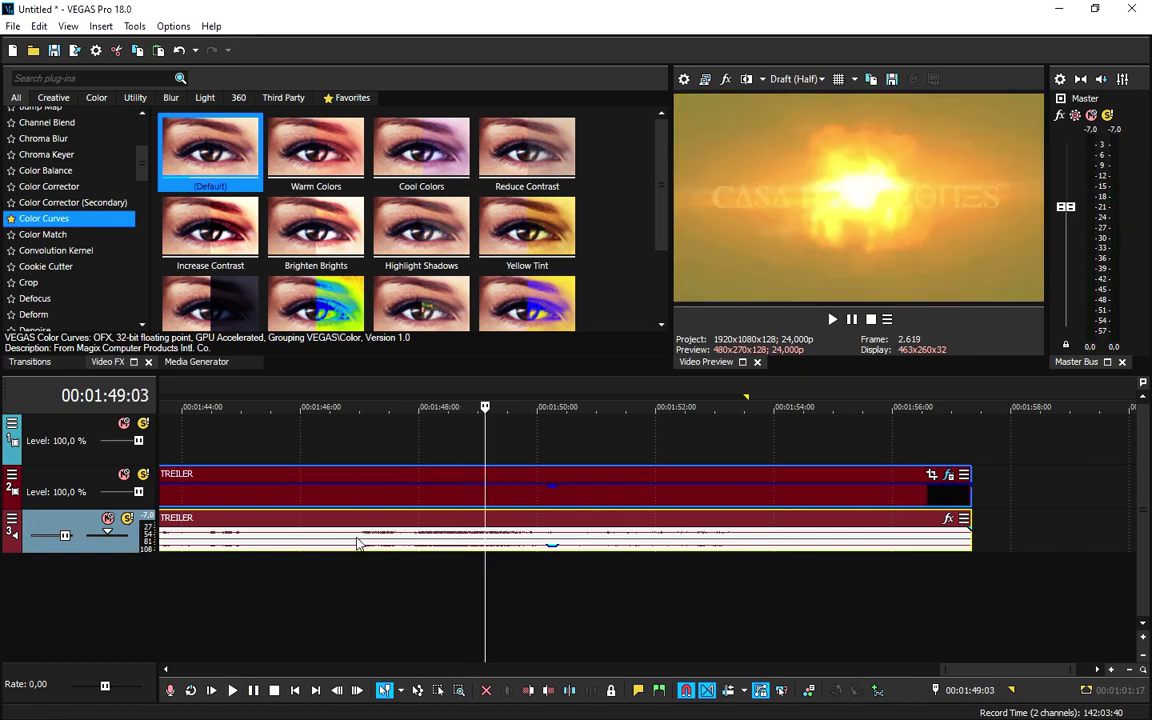
click(346, 538)
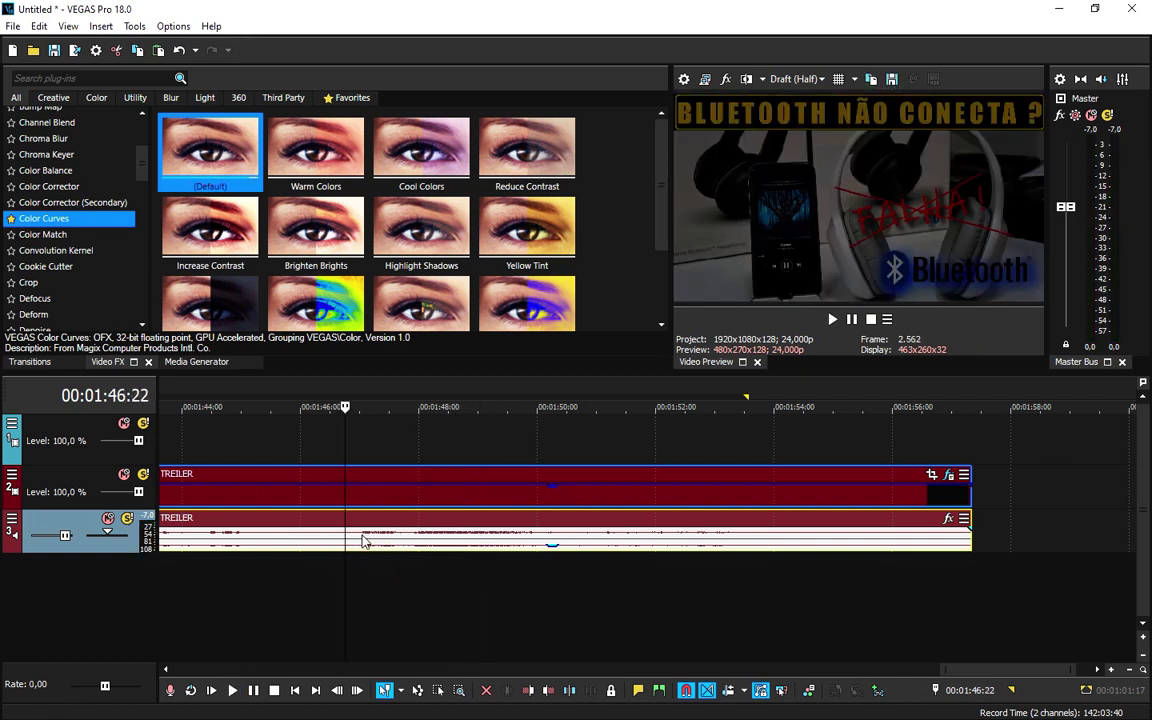
Normalize the audio of the last TREILER piece on track 3.
right_click(363, 541)
mouse_move(382, 567)
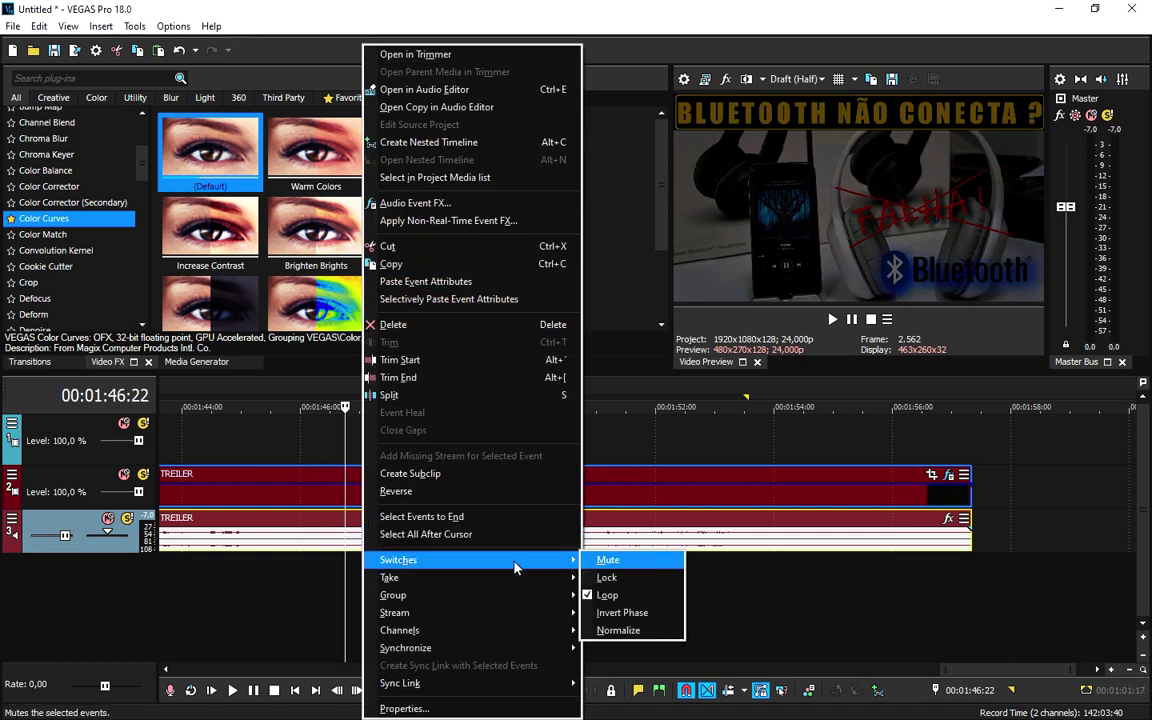
click(650, 634)
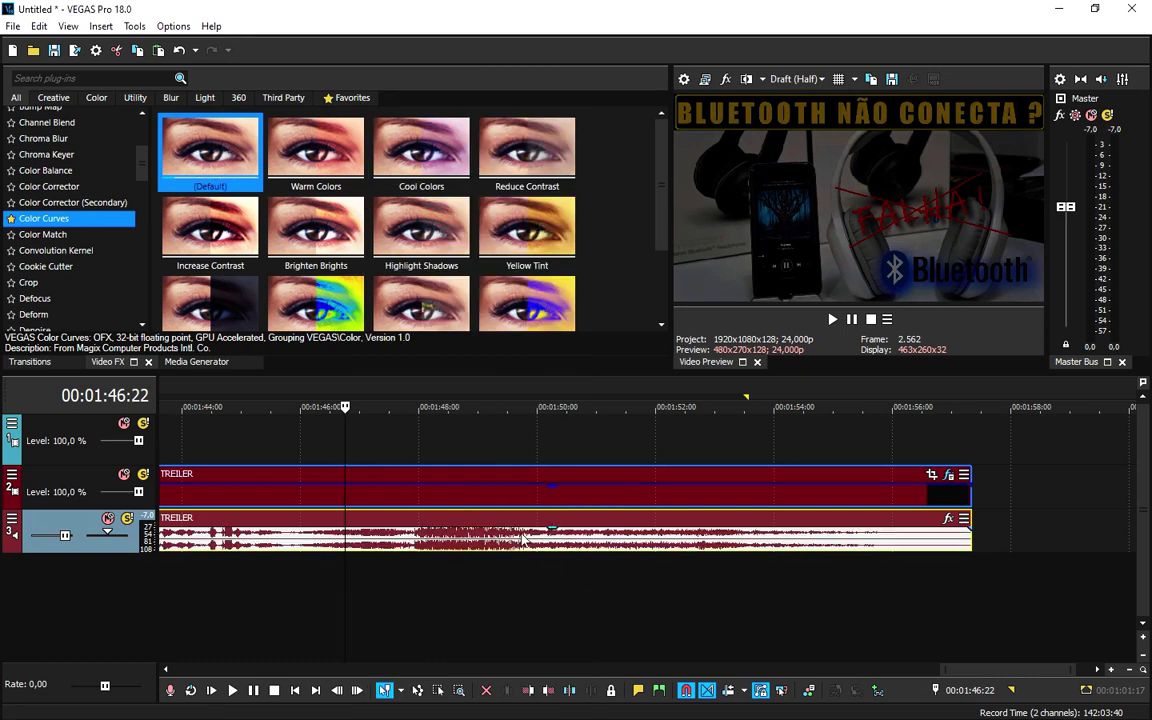
Play back the last TREILER piece's audio from around 00:01:47 and leave the cursor at 00:01:47:20.
click(303, 495)
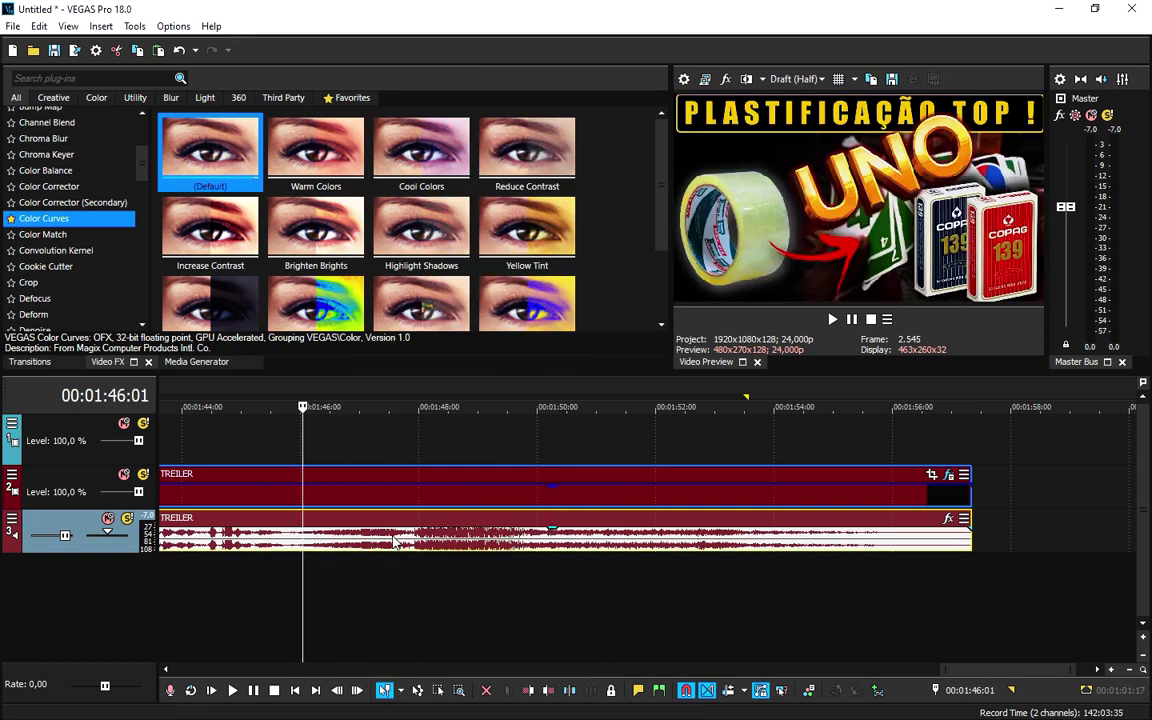
click(394, 535)
key(space)
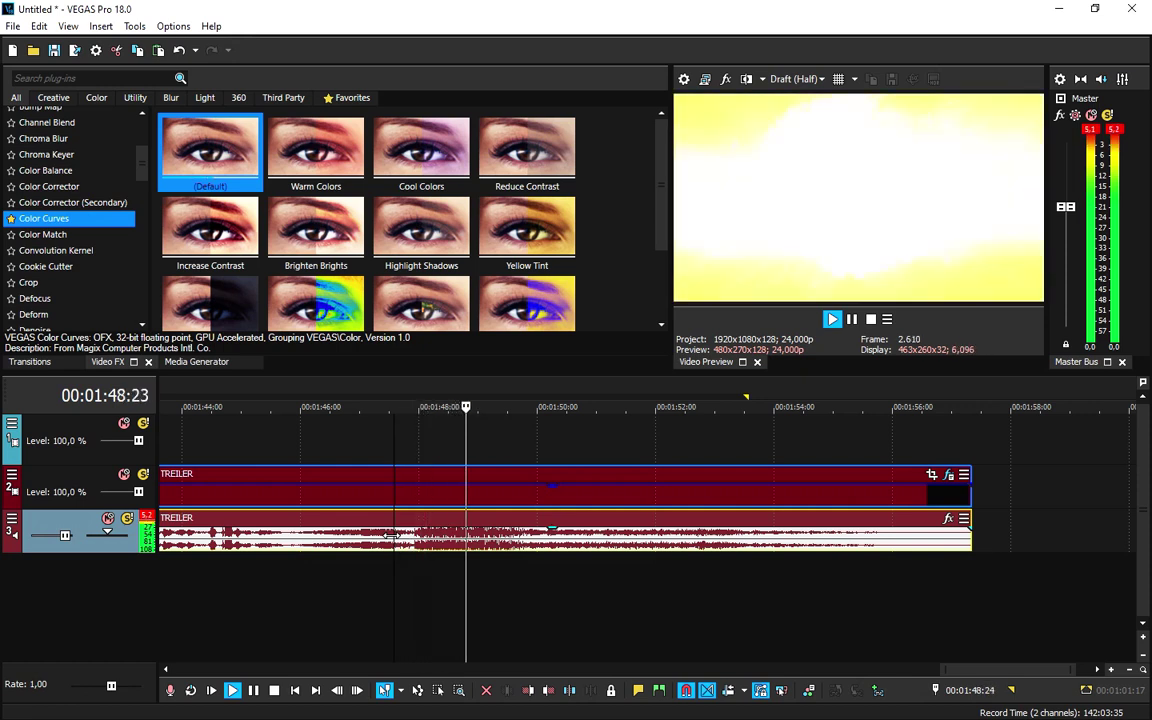
click(399, 538)
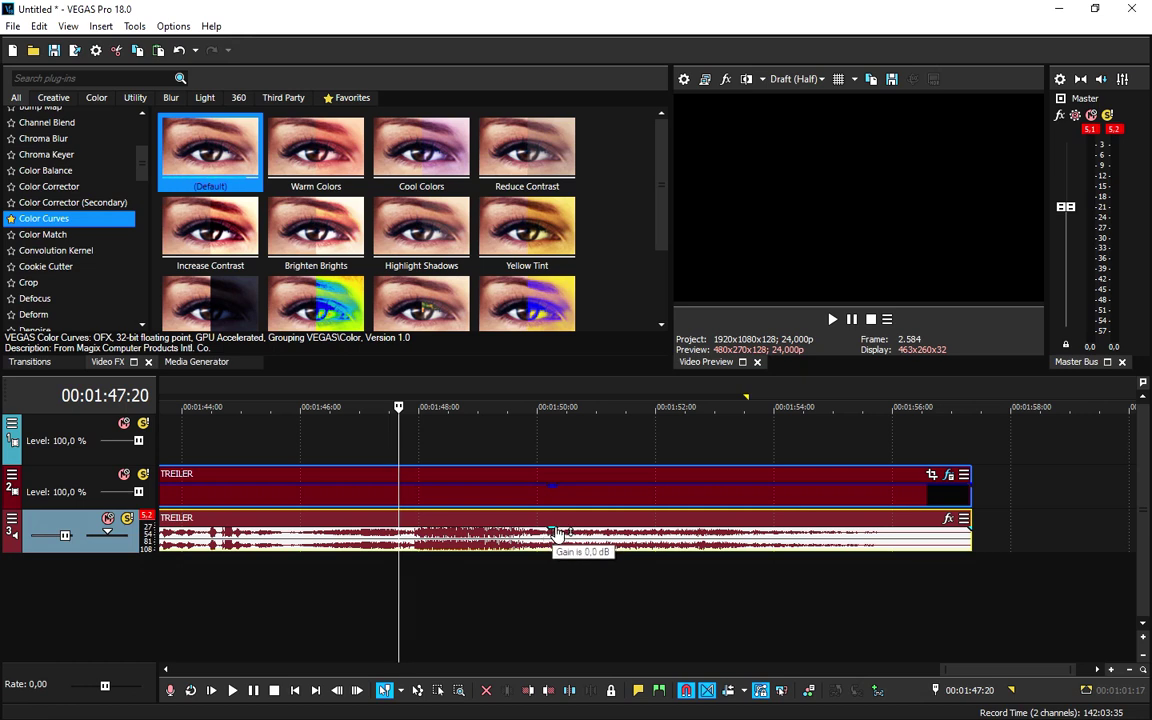
Lower the gain of the last TREILER piece's audio to about -8,4 dB, listening from 00:01:14:25 and from 00:01:15:26.
scroll(545, 545, down, 5)
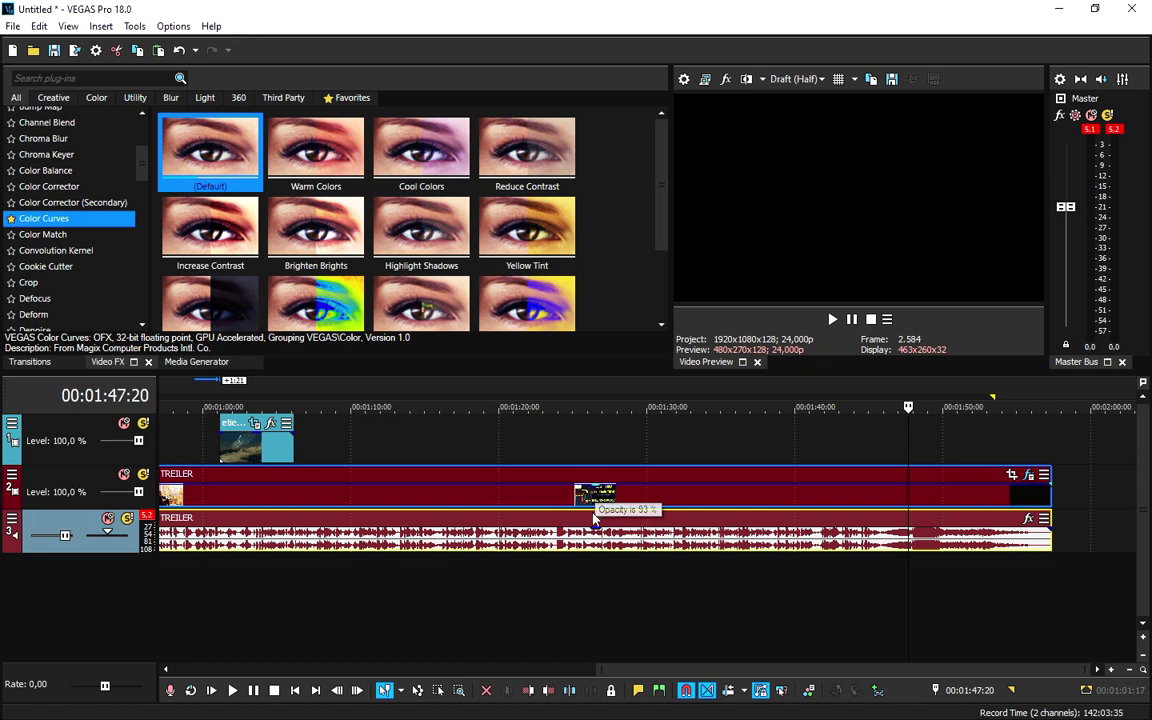
drag(596, 528, 597, 541)
click(424, 548)
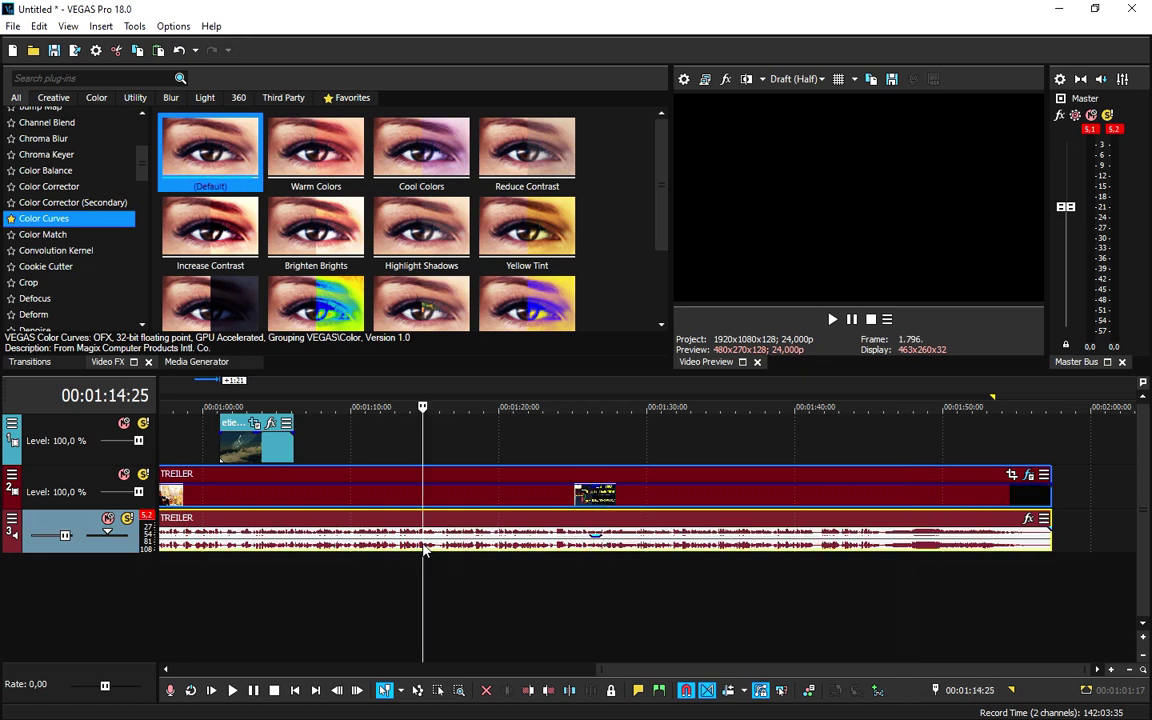
key(space)
key(space)
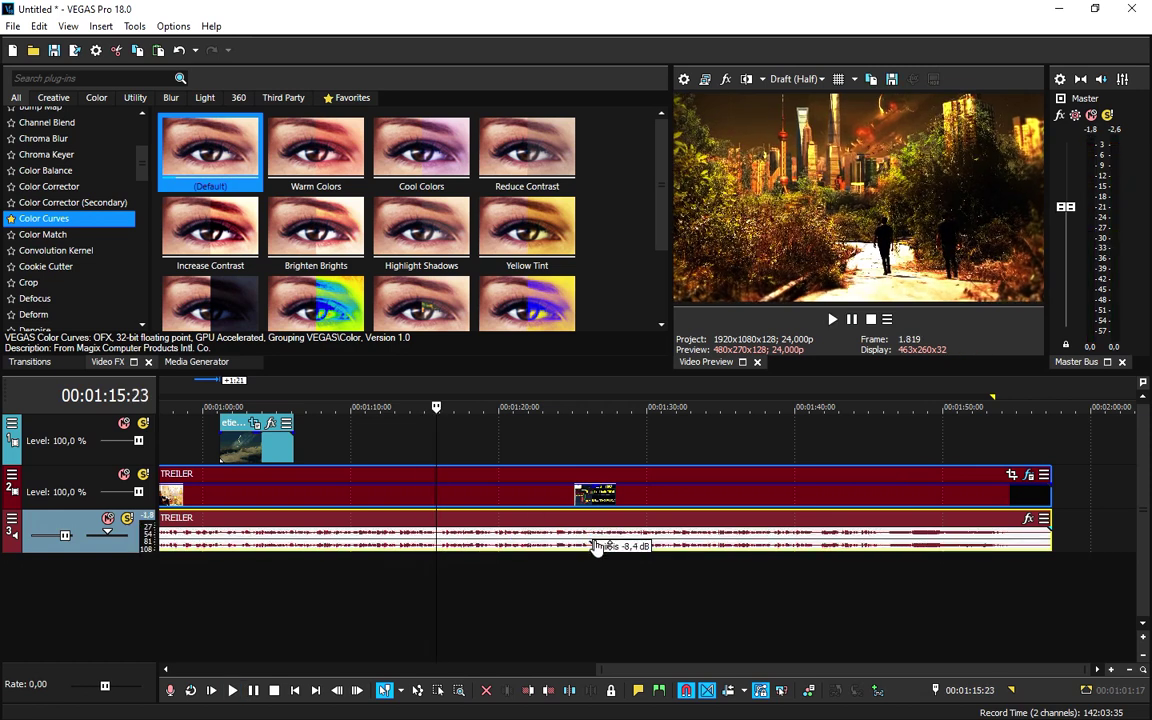
click(439, 548)
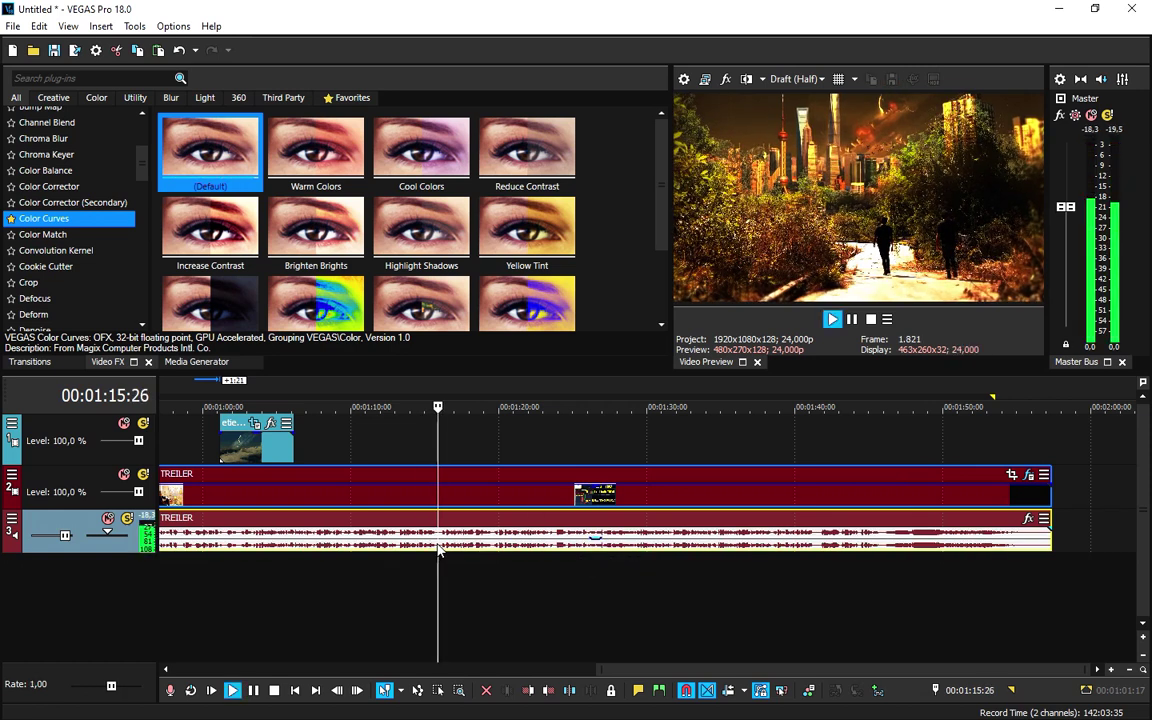
key(space)
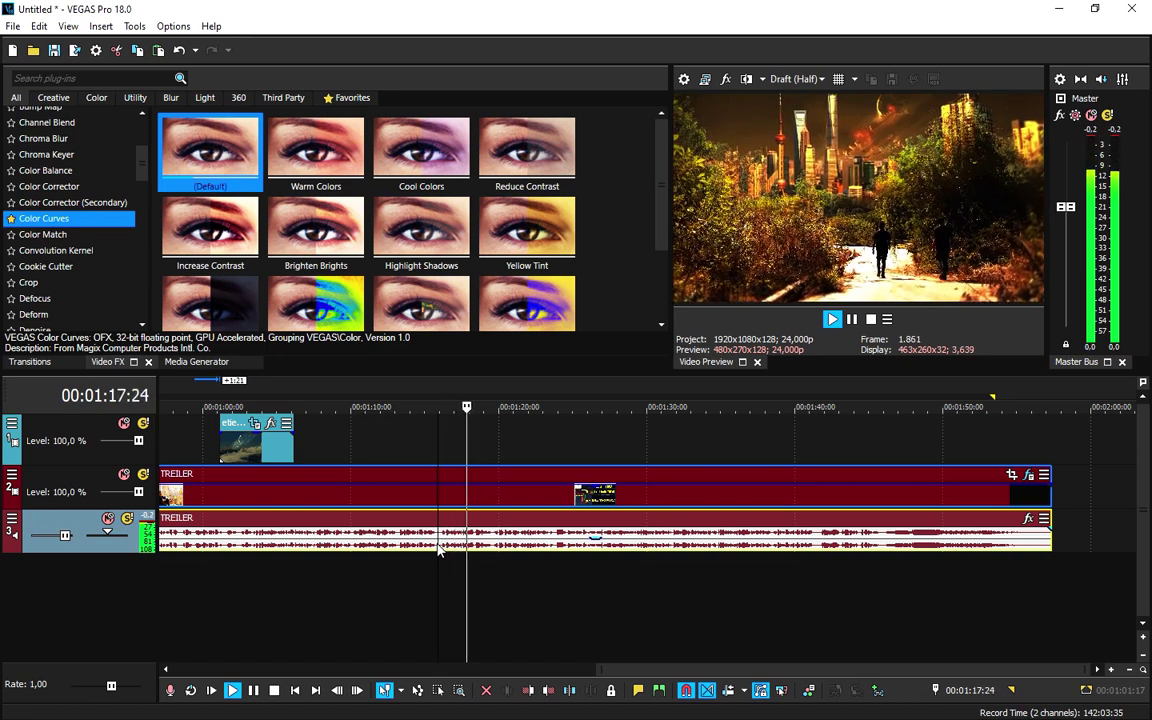
key(space)
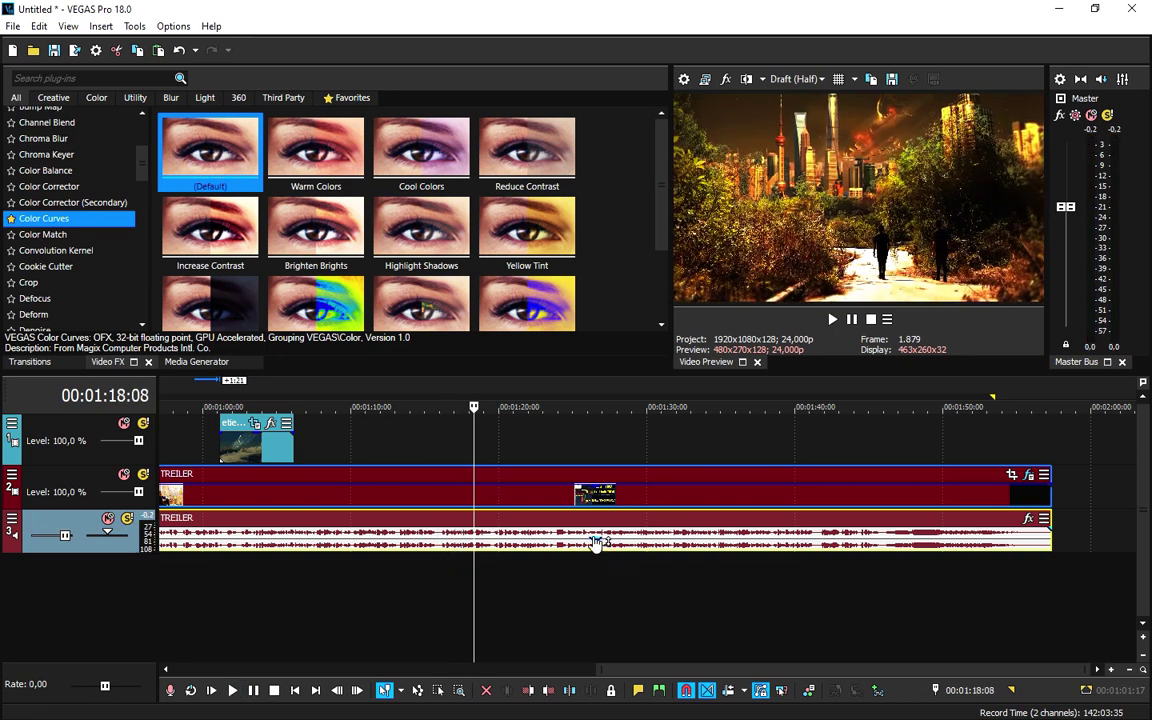
mouse_move(595, 545)
key(XF86AudioRaiseVolume)
key(XF86AudioRaiseVolume)
key(XF86AudioRaiseVolume)
key(XF86AudioRaiseVolume)
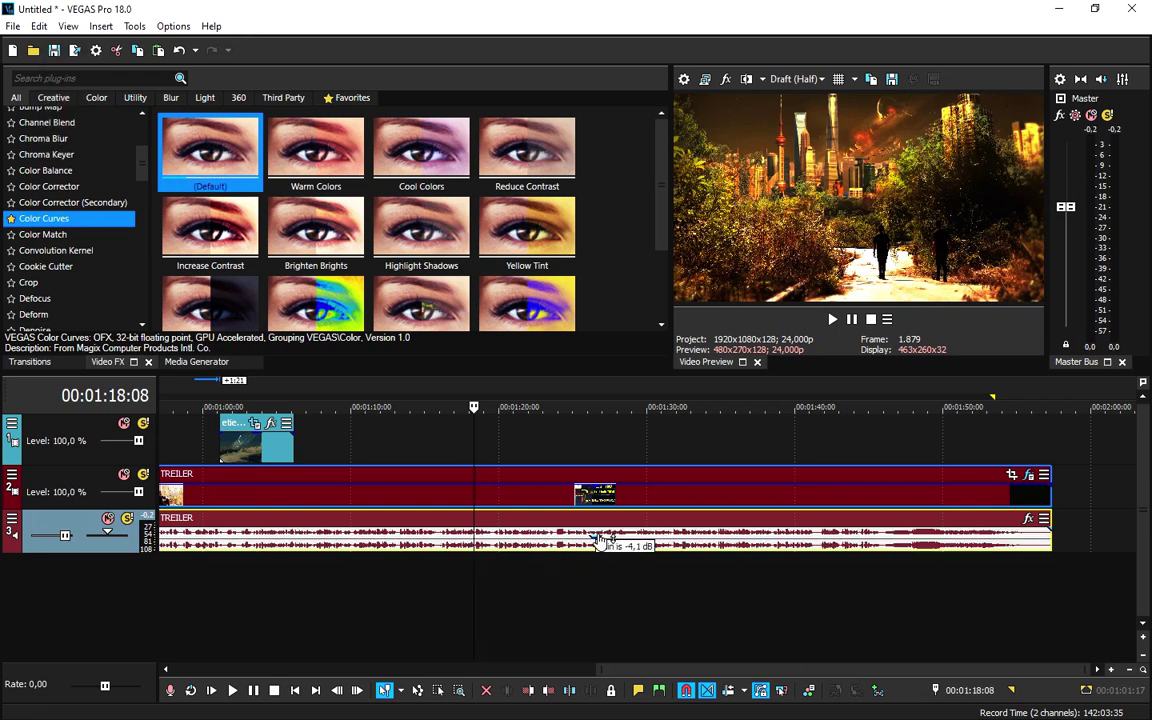
Raise the gain of the last TREILER piece's audio to the top of the event and bring it slightly down again.
drag(596, 538, 594, 531)
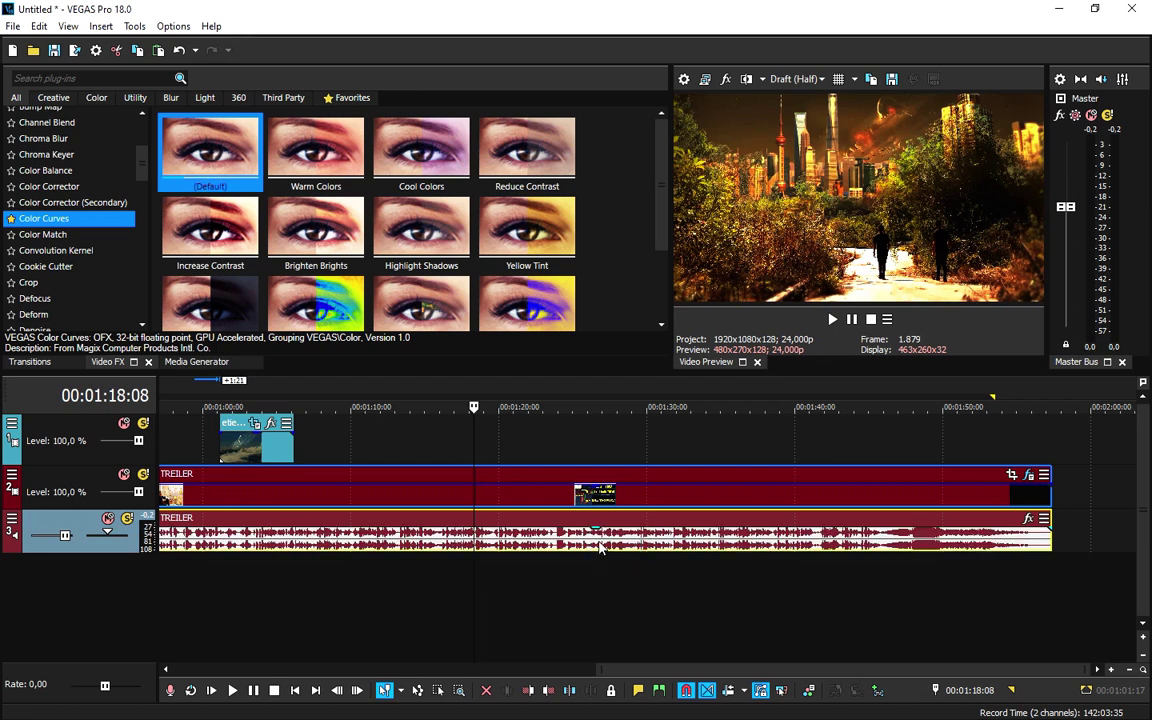
drag(596, 528, 596, 534)
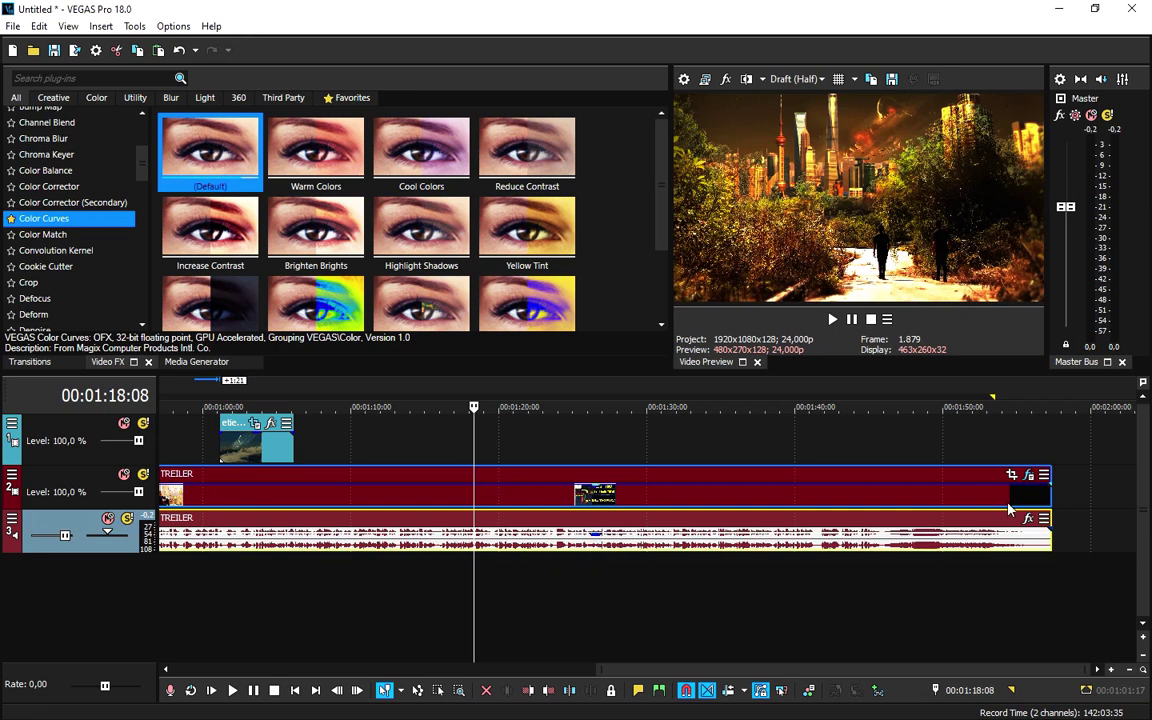
Delete the last TREILER piece, video and audio, from tracks 2 and 3.
click(541, 507)
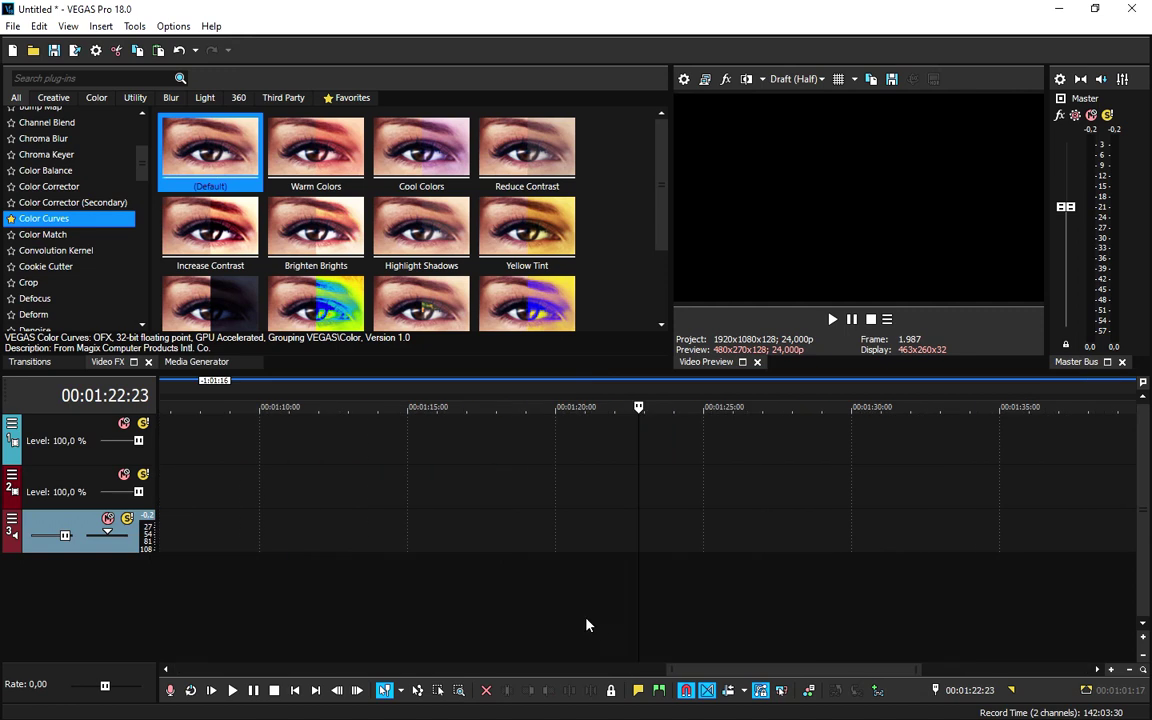
scroll(560, 610, down, 5)
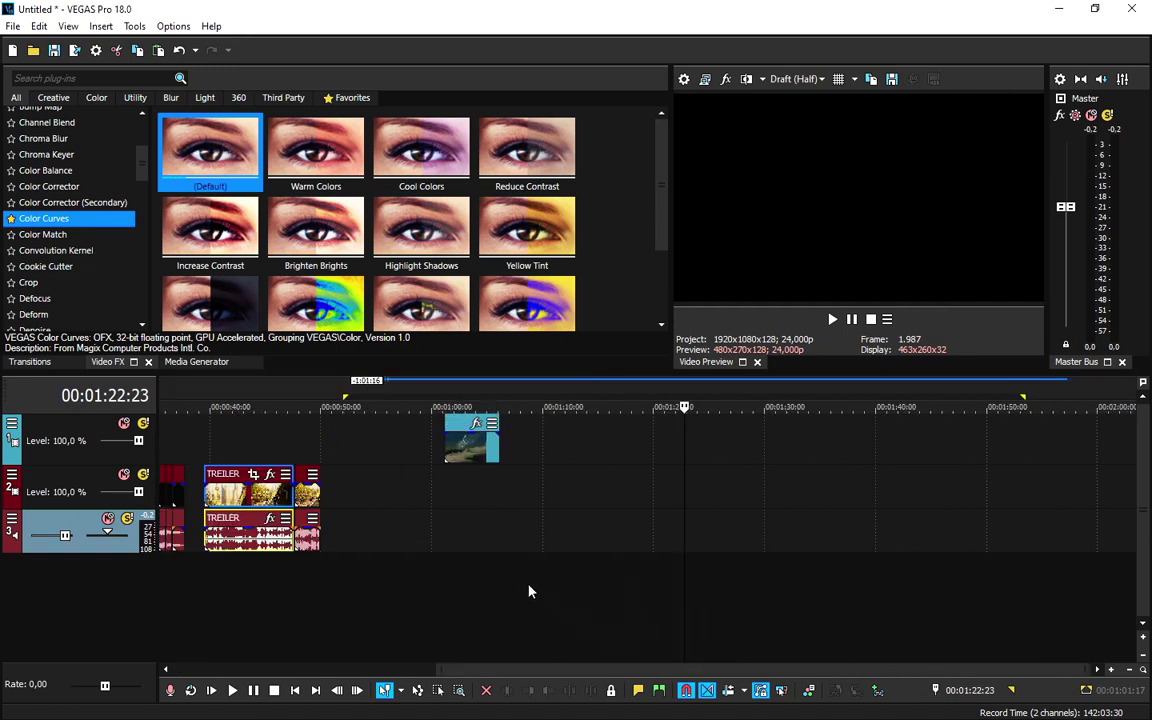
Examine the audio plug-ins offered for the TREILER piece at 00:00:43:23 and close the chooser without adding any.
click(266, 553)
scroll(738, 578, up, 6)
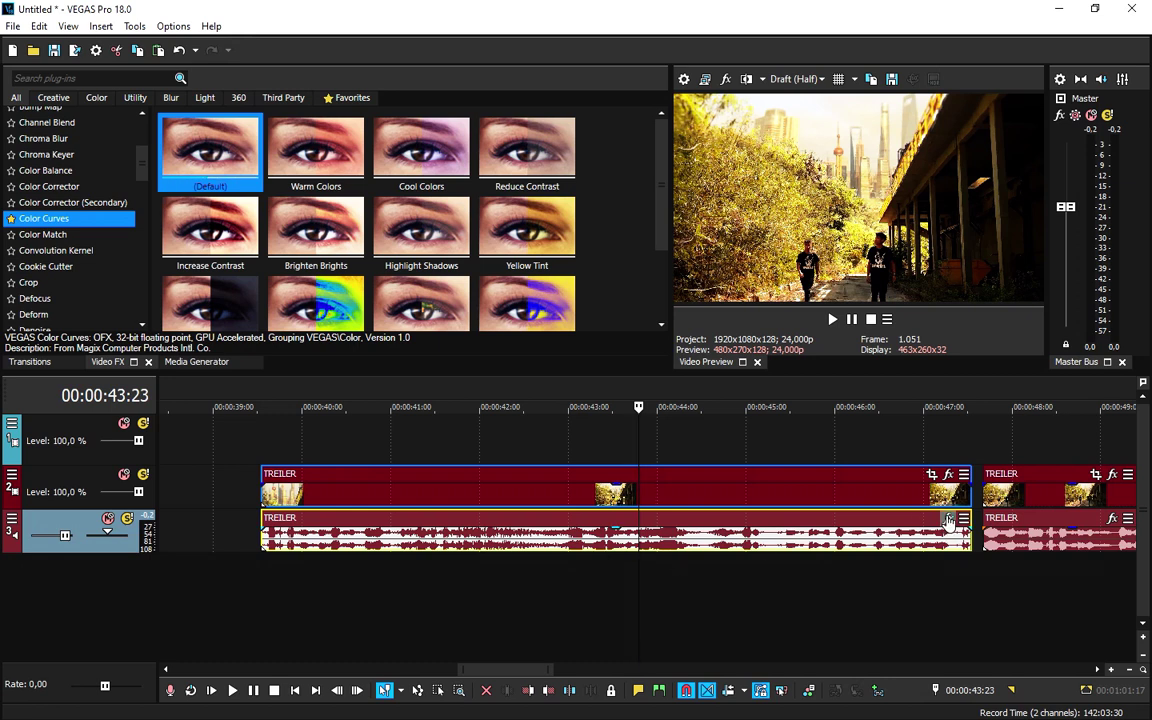
click(948, 521)
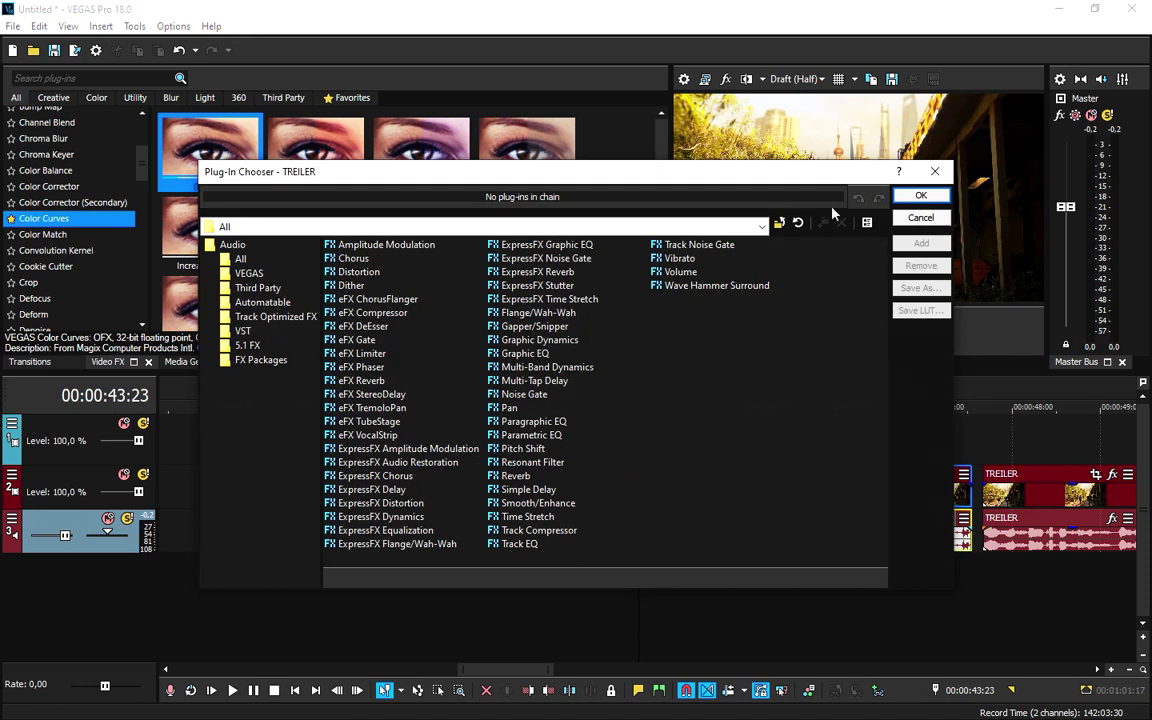
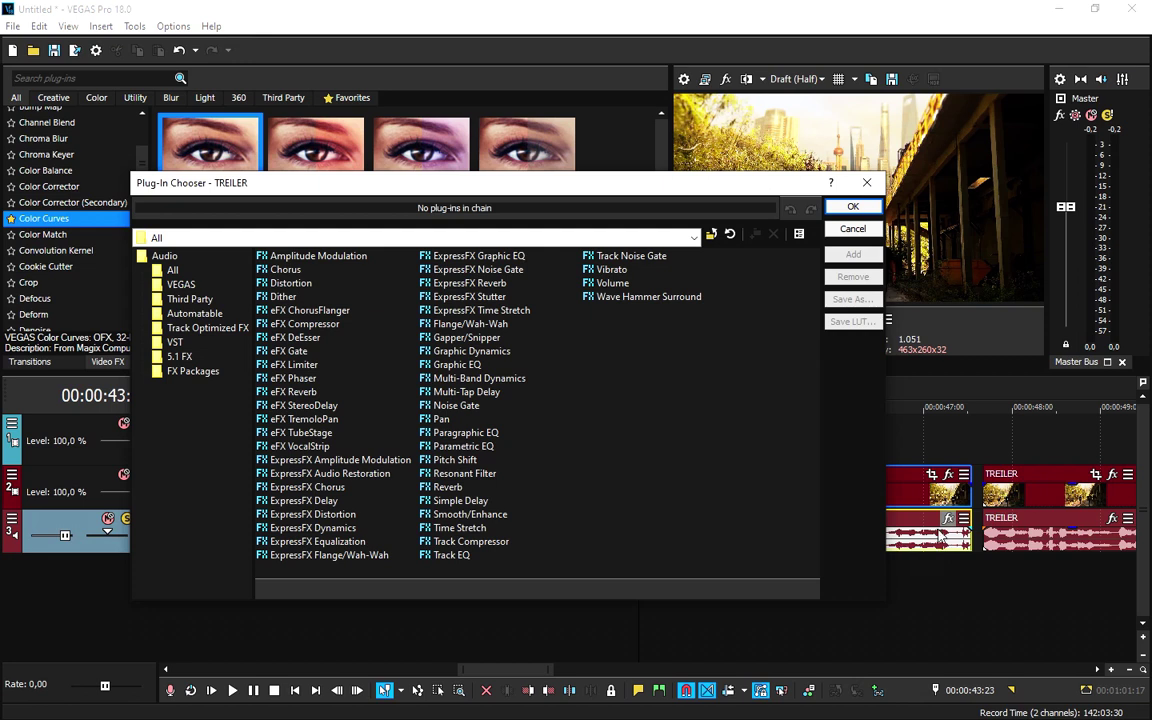
click(870, 184)
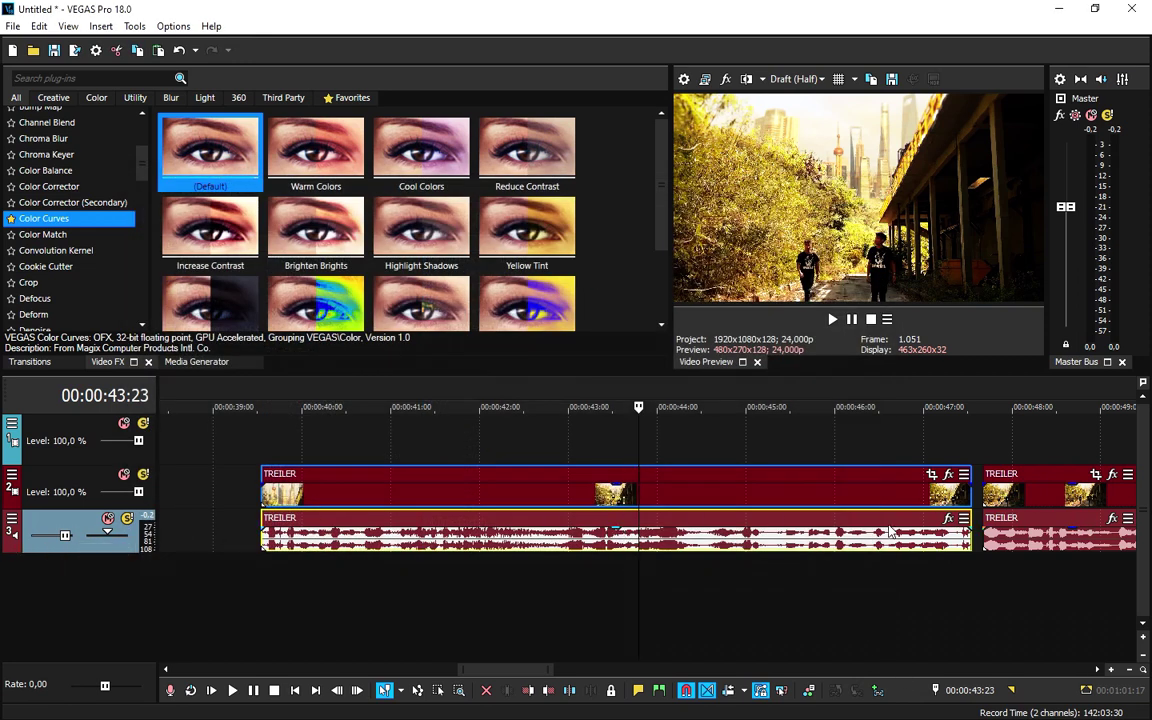
Open the Track FX settings of audio track 3.
click(12, 520)
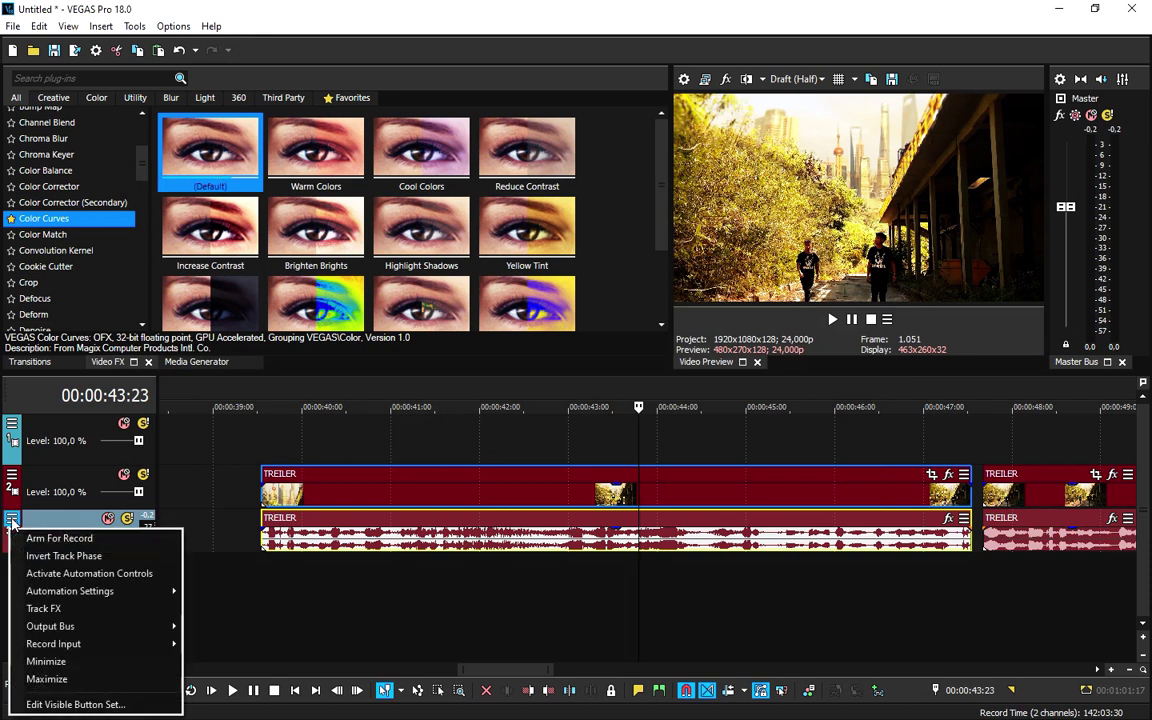
click(903, 533)
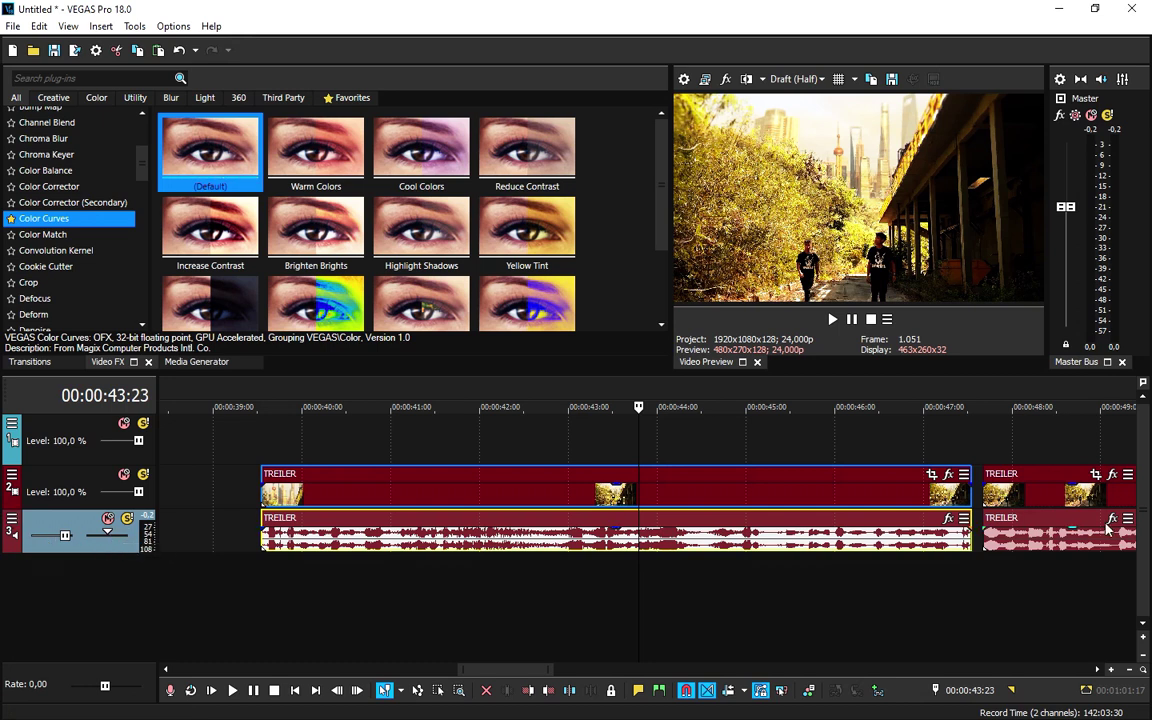
scroll(620, 545, down, 5)
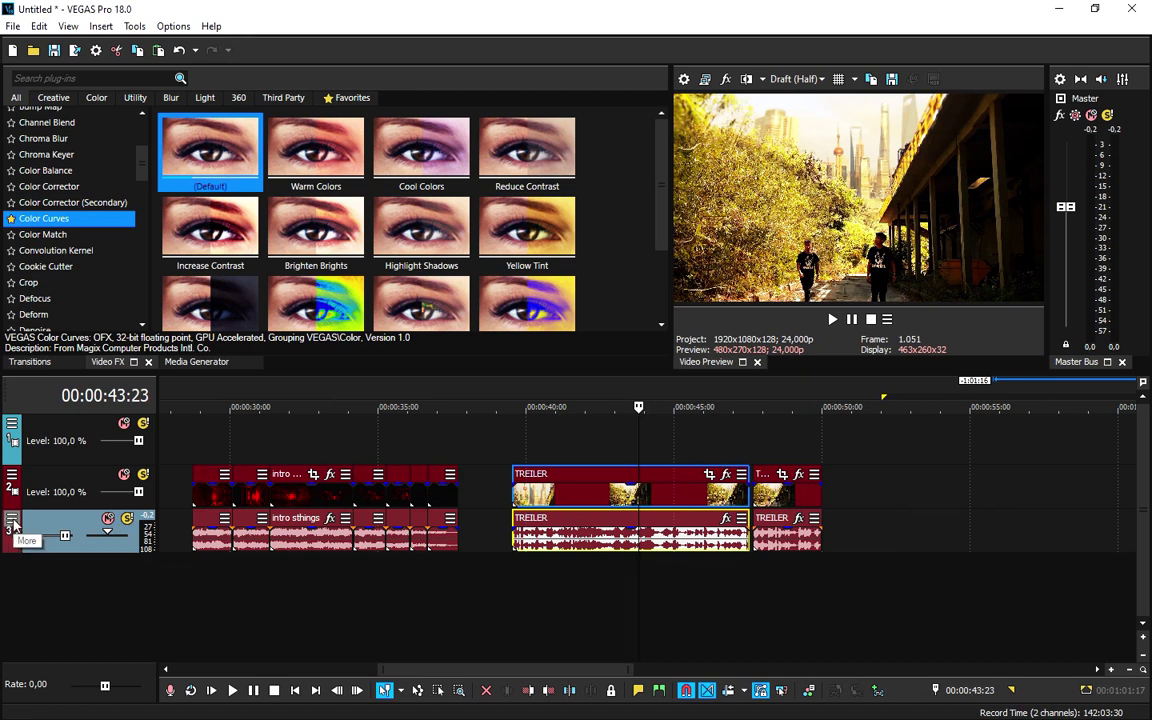
click(12, 520)
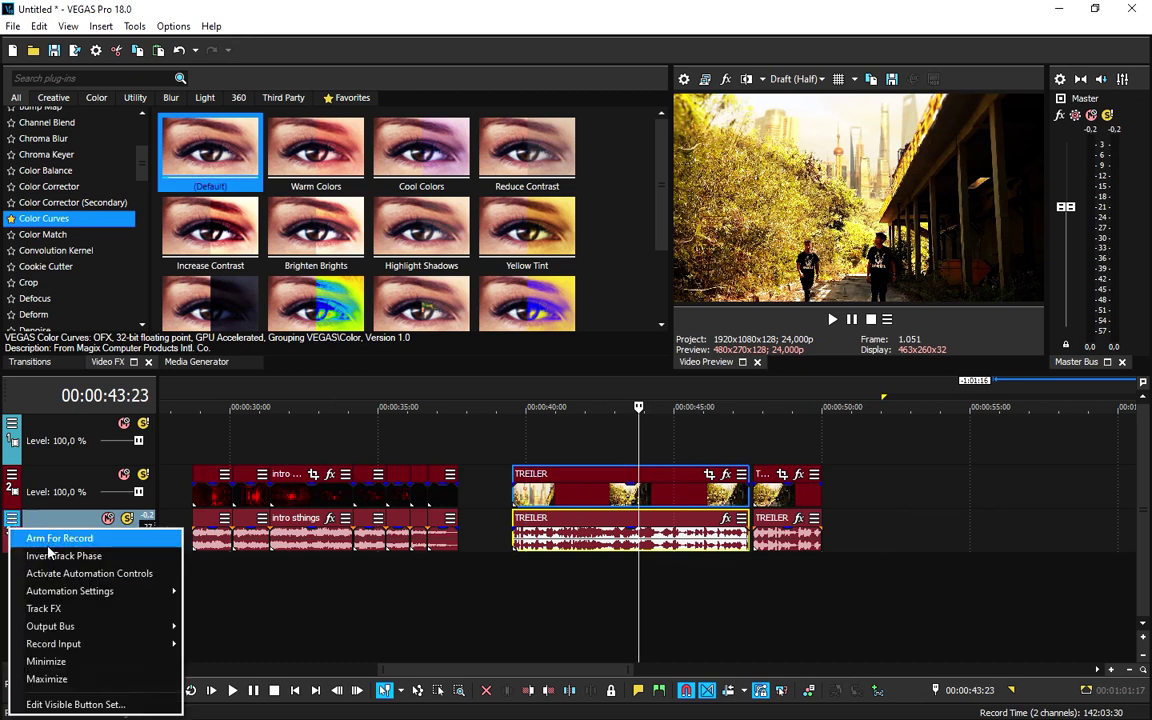
click(58, 609)
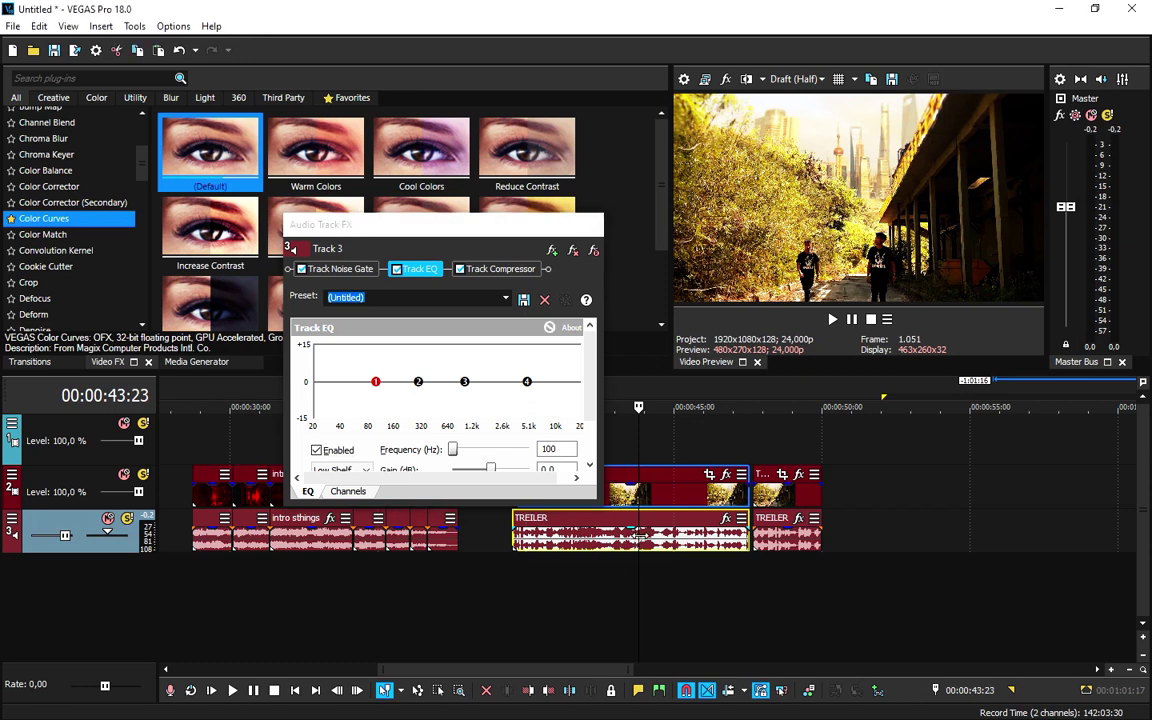
Play the final short intro clip from 00:00:36:20 and the intro clip starting near 00:00:28, pausing at 00:00:29:07.
click(531, 547)
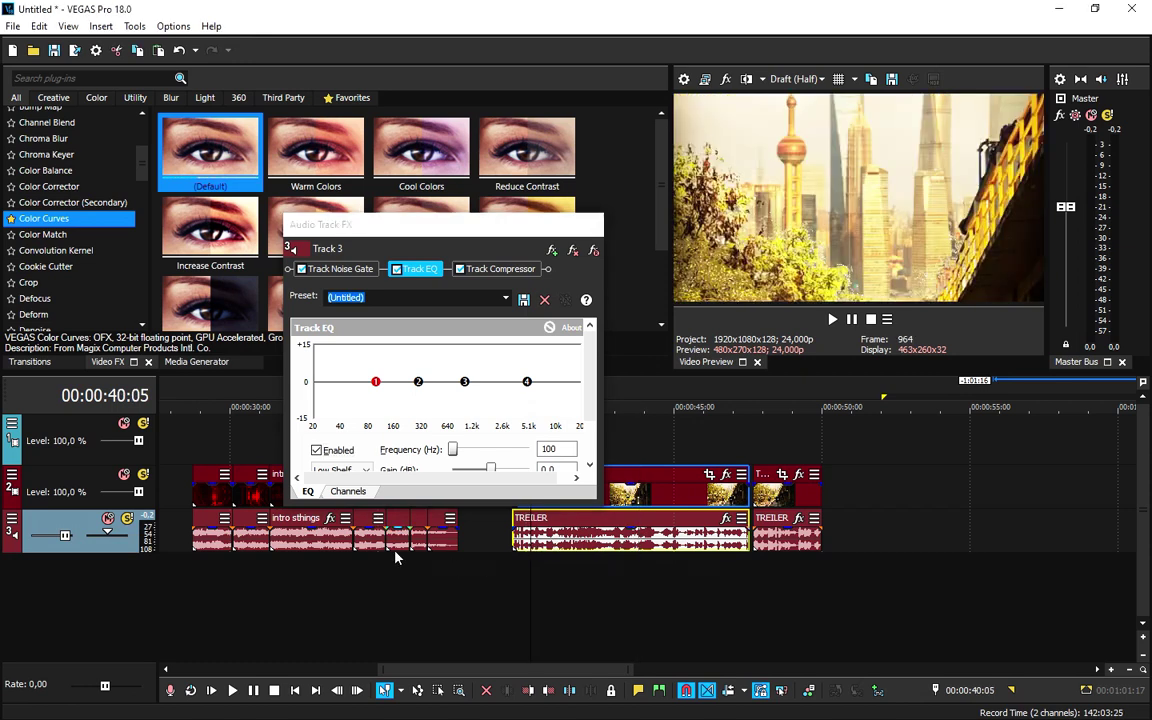
click(427, 540)
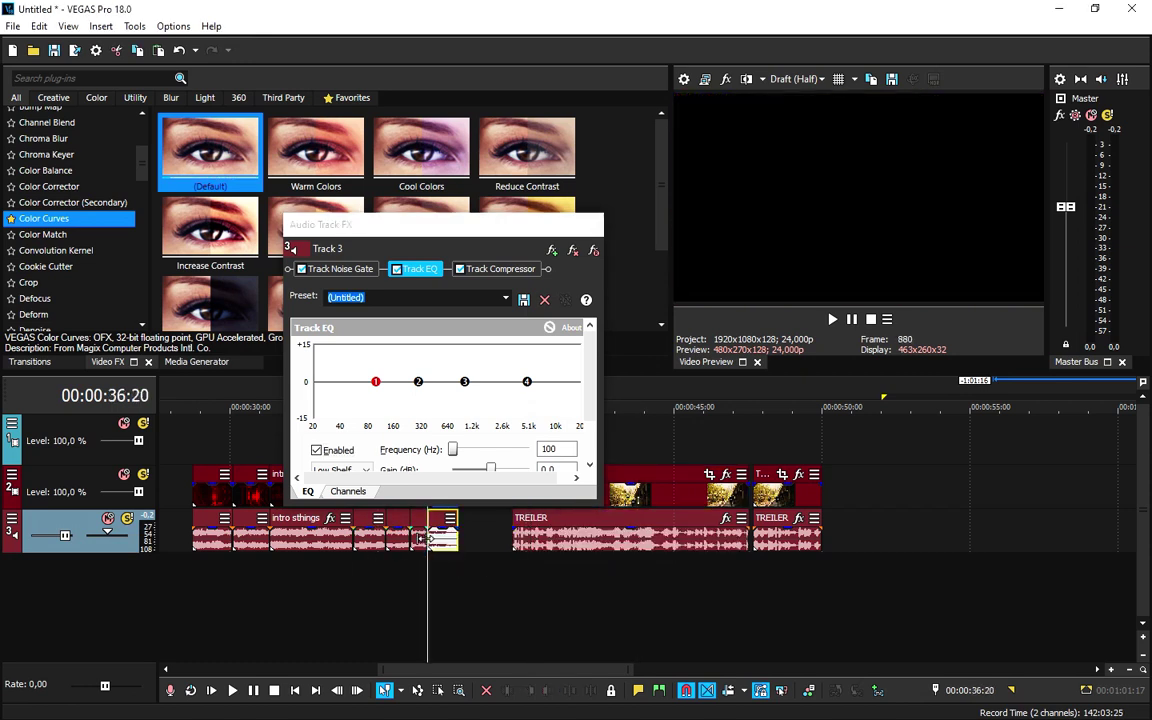
key(space)
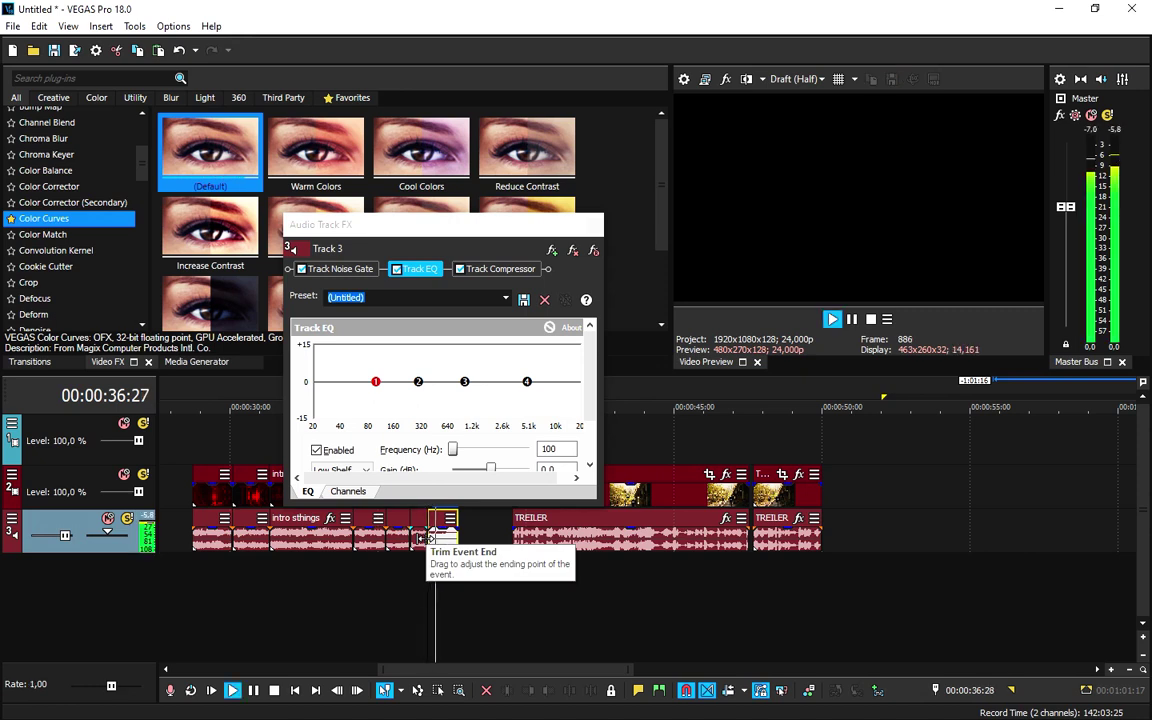
key(Return)
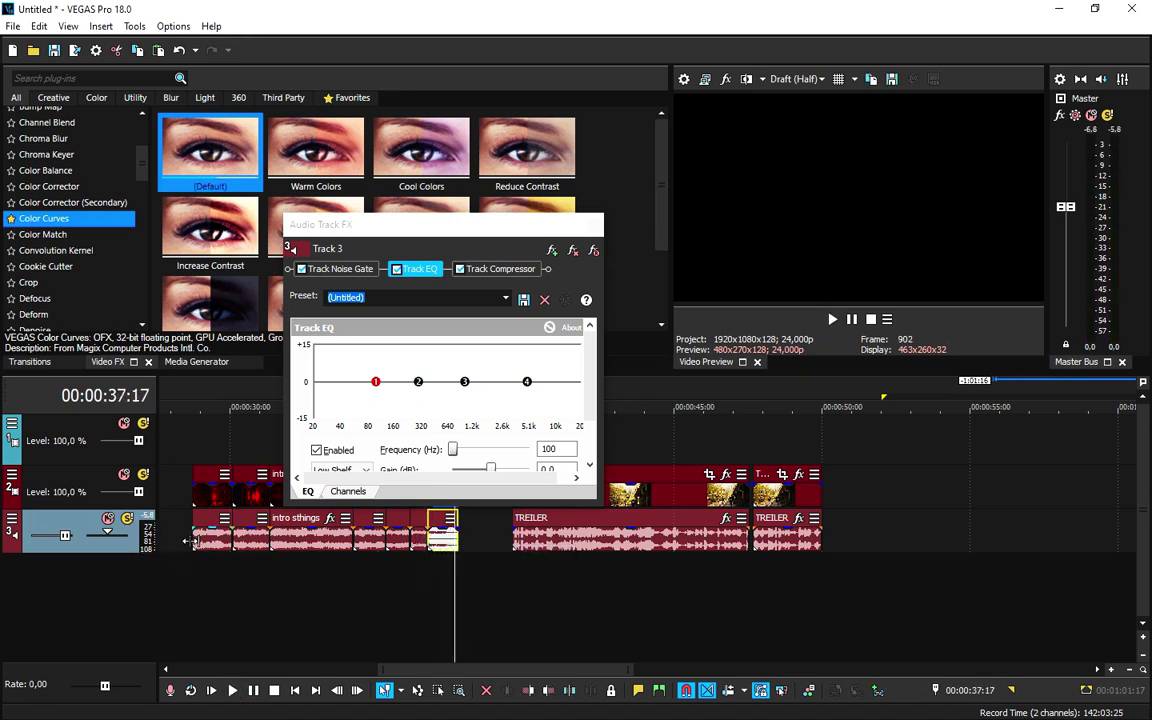
click(193, 540)
key(space)
key(Return)
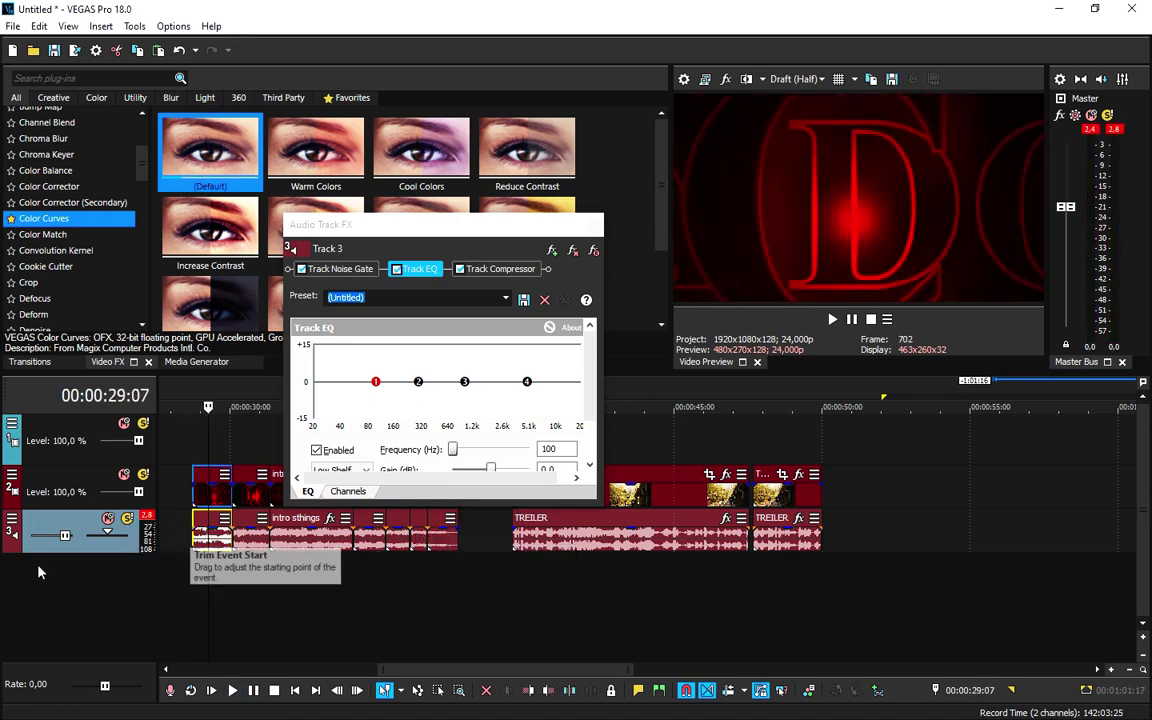
Lower the volume of audio track 3 and play the result from 00:00:28:26, pausing at 00:00:29:10.
drag(64, 536, 44, 536)
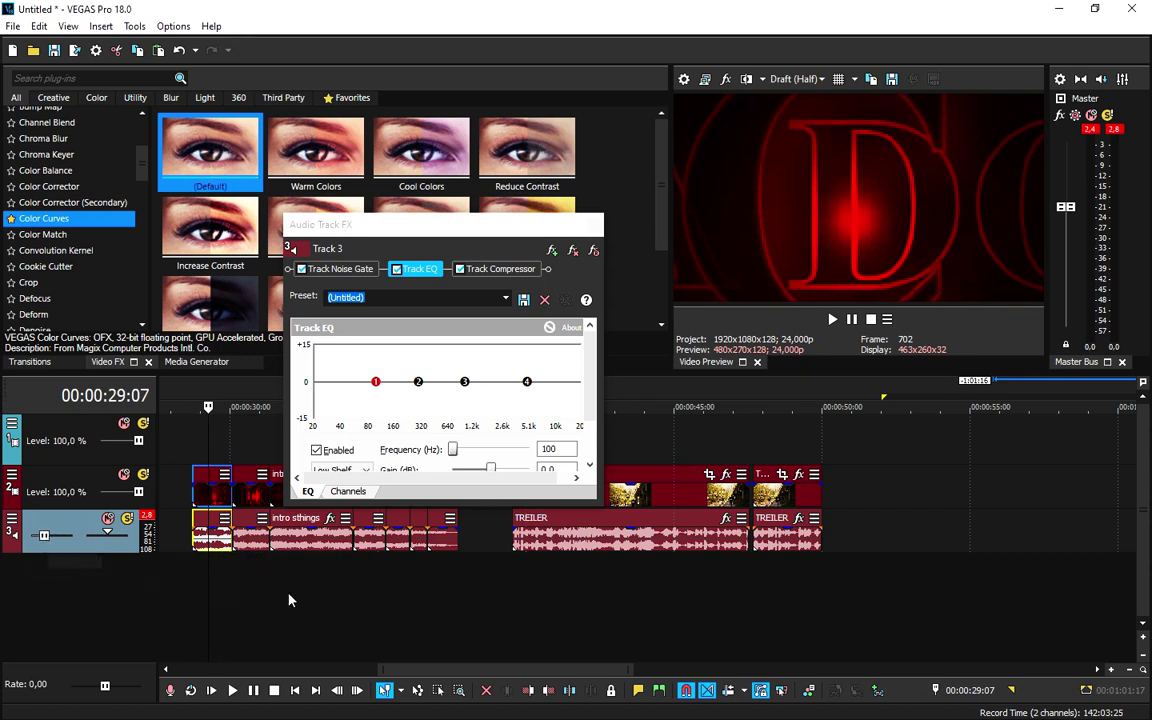
scroll(288, 600, up, 1)
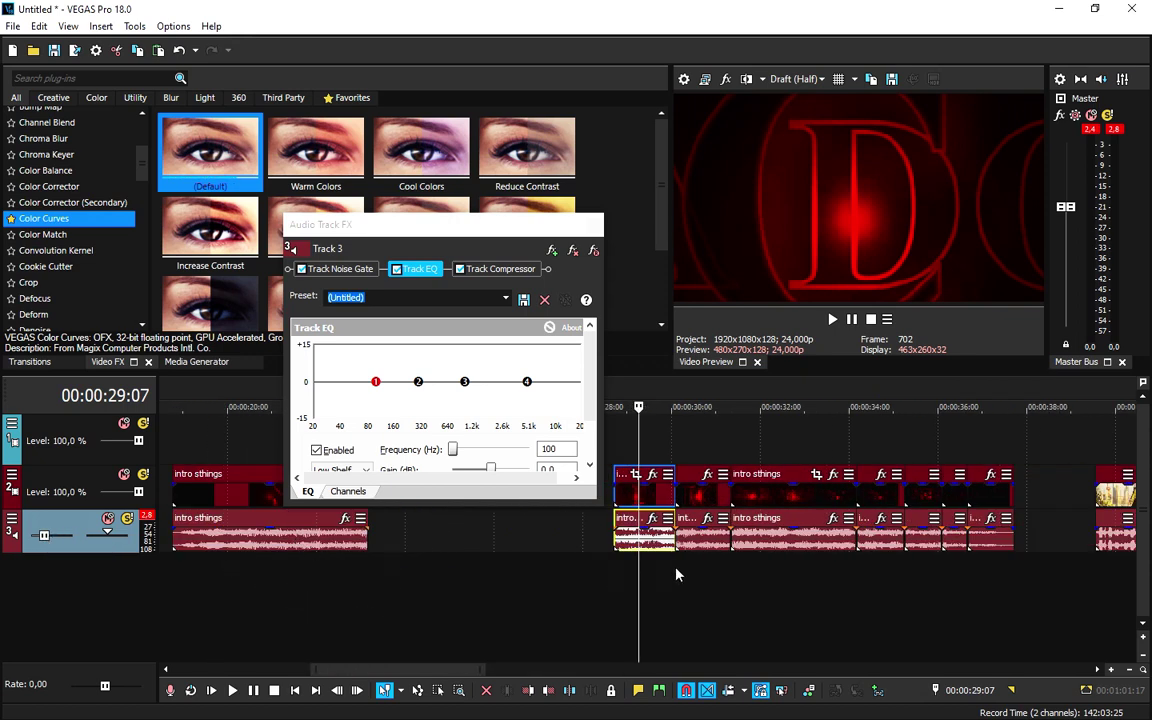
click(622, 541)
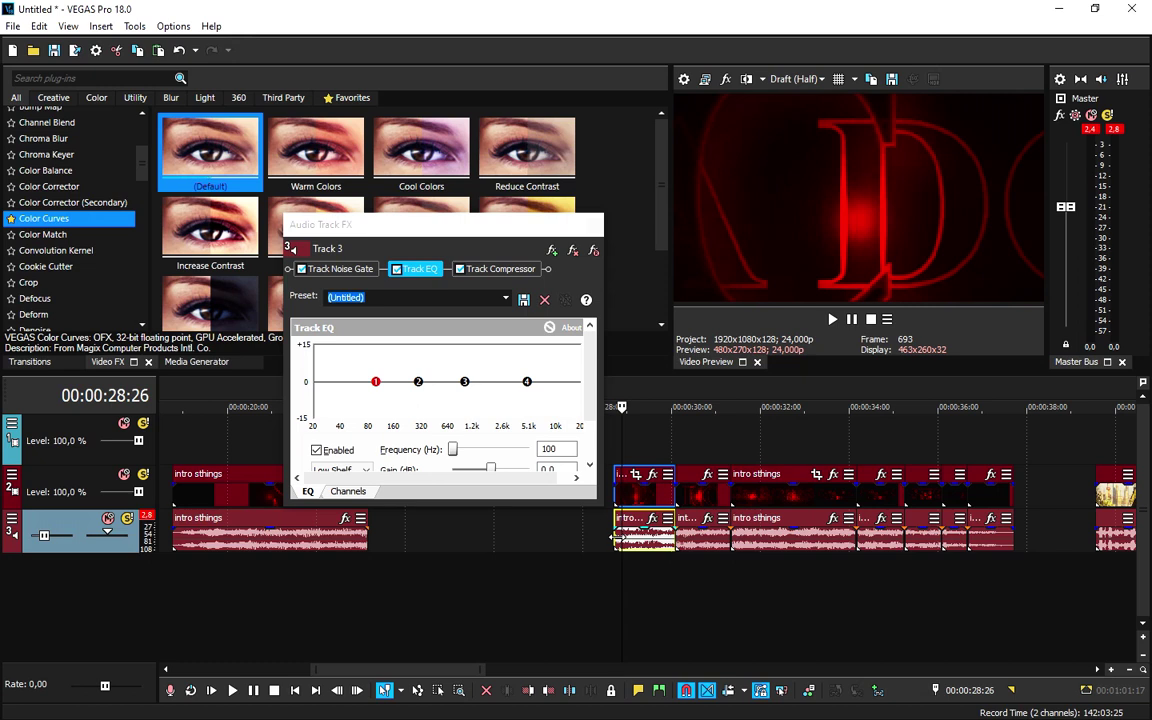
key(space)
key(Return)
Deselect the intro clip and place the cursor in the empty timeline area at 00:01:07:22.
scroll(785, 437, down, 3)
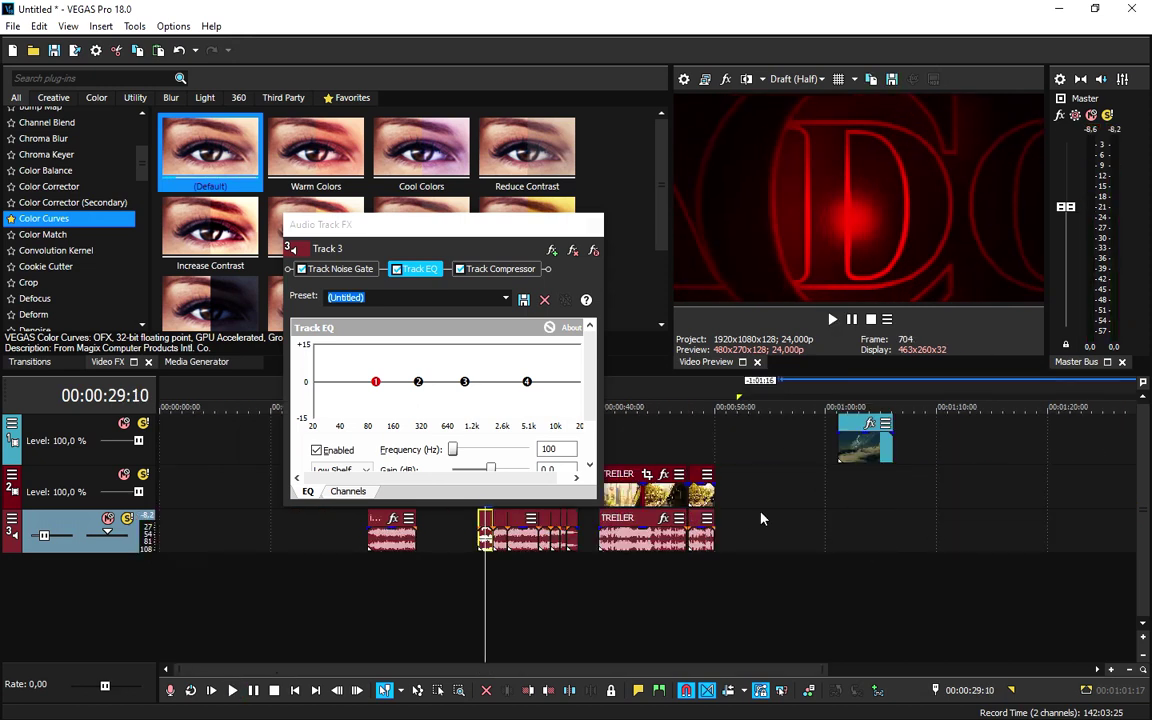
click(887, 532)
click(902, 562)
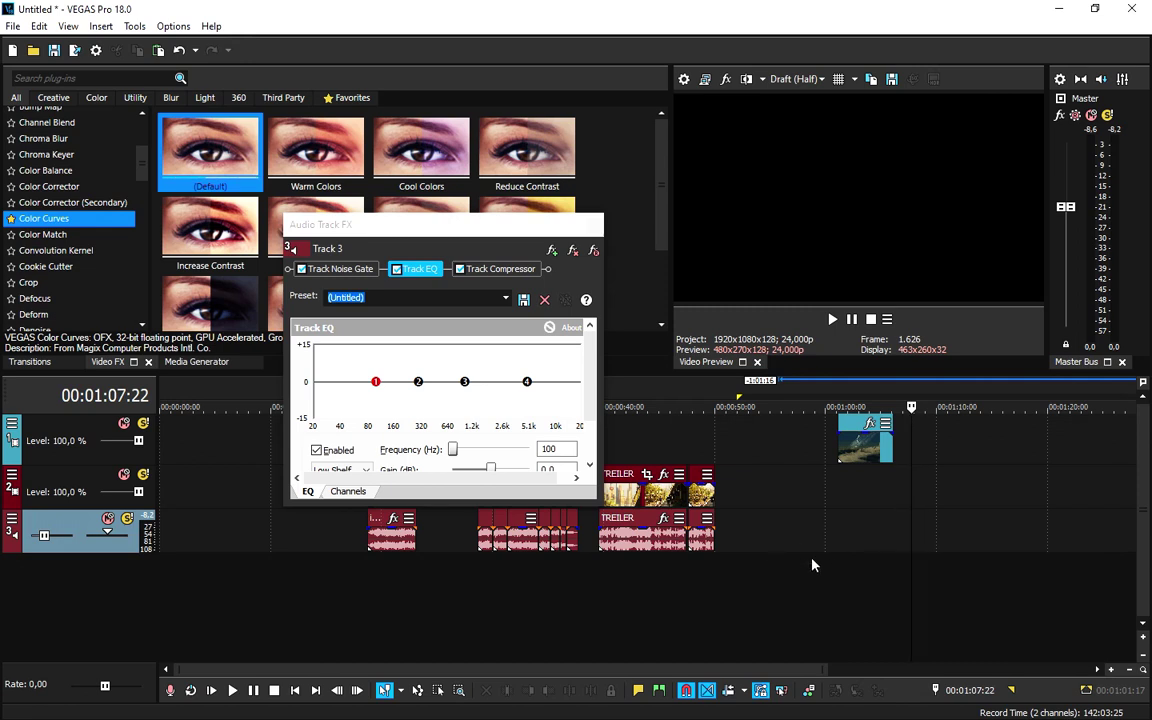
During playback, lower the gain of bands 4 and 1 in track 3's Track EQ, close the effects window and stop playback.
key(space)
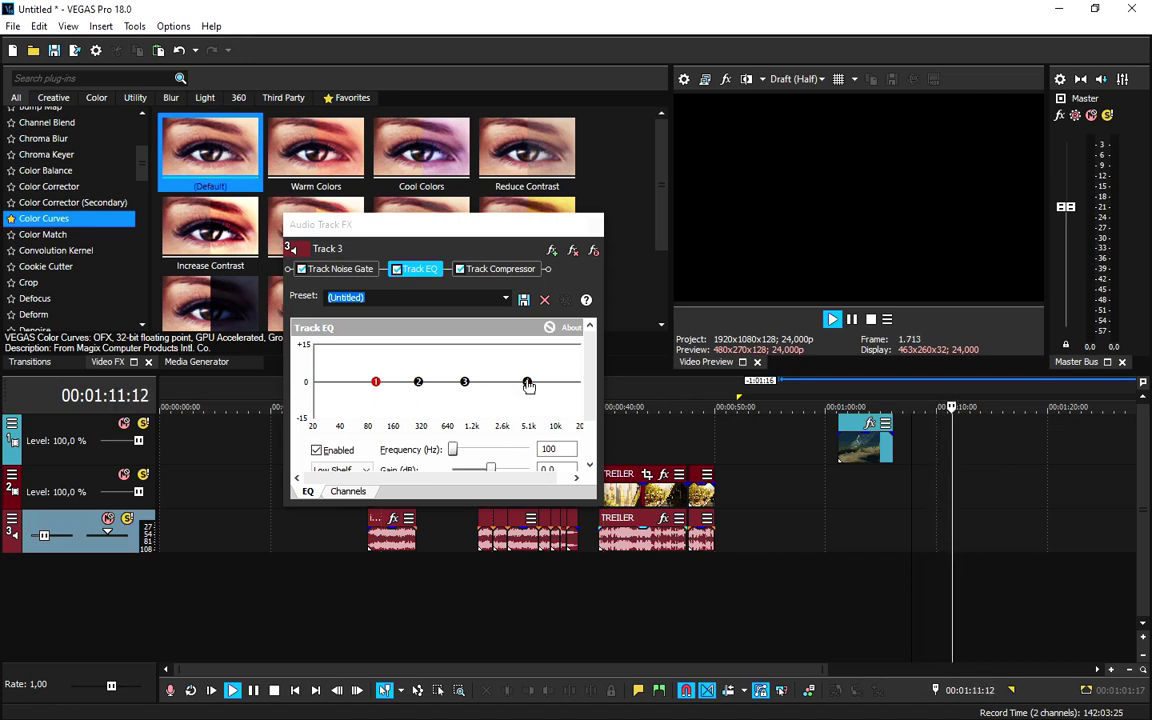
drag(527, 382, 531, 410)
drag(376, 382, 385, 398)
drag(529, 405, 533, 408)
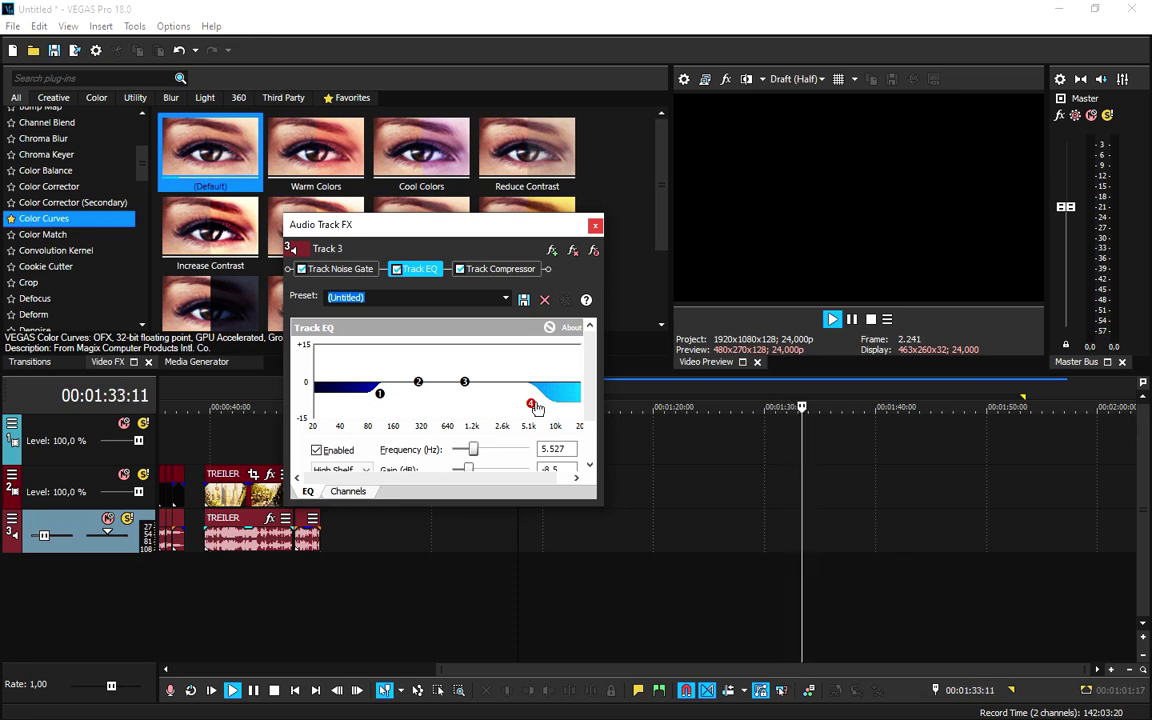
mouse_move(529, 408)
mouse_down()
mouse_move(532, 387)
mouse_move(536, 400)
mouse_up()
drag(379, 393, 383, 400)
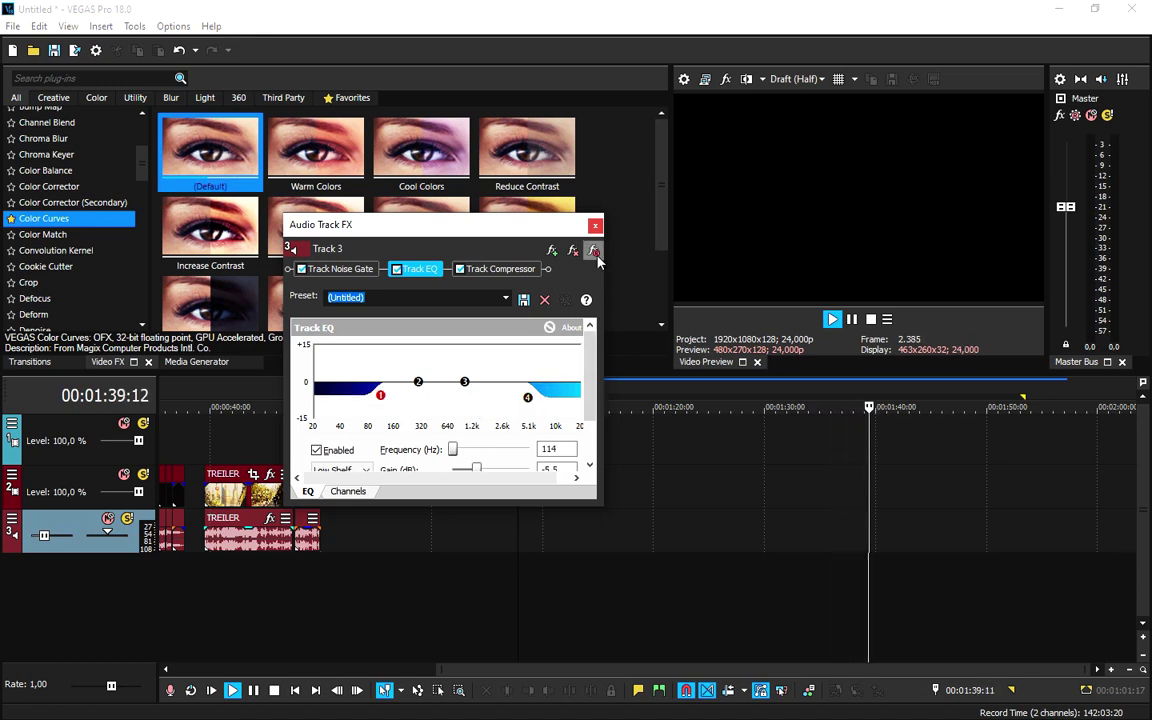
click(595, 224)
key(space)
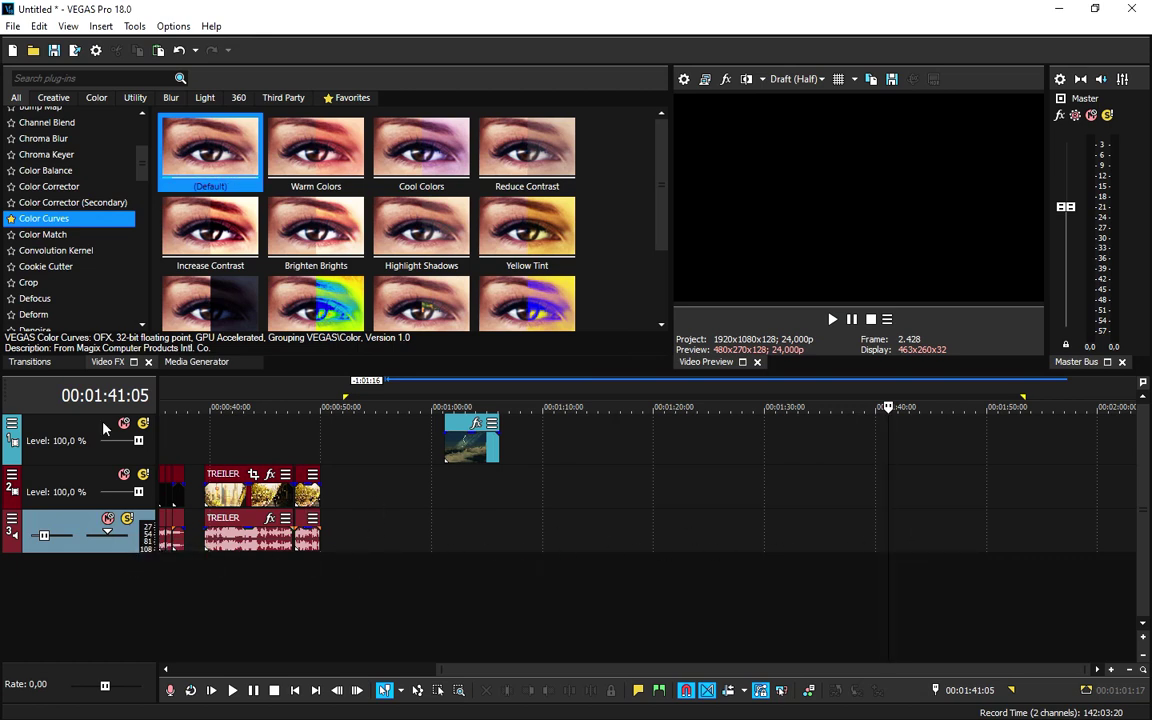
In track 3's Track EQ, set band 4 to about 4,780 Hz at -Inf gain and band 1 to 20,000 Hz at 15 dB.
mouse_move(47, 538)
right_click(14, 512)
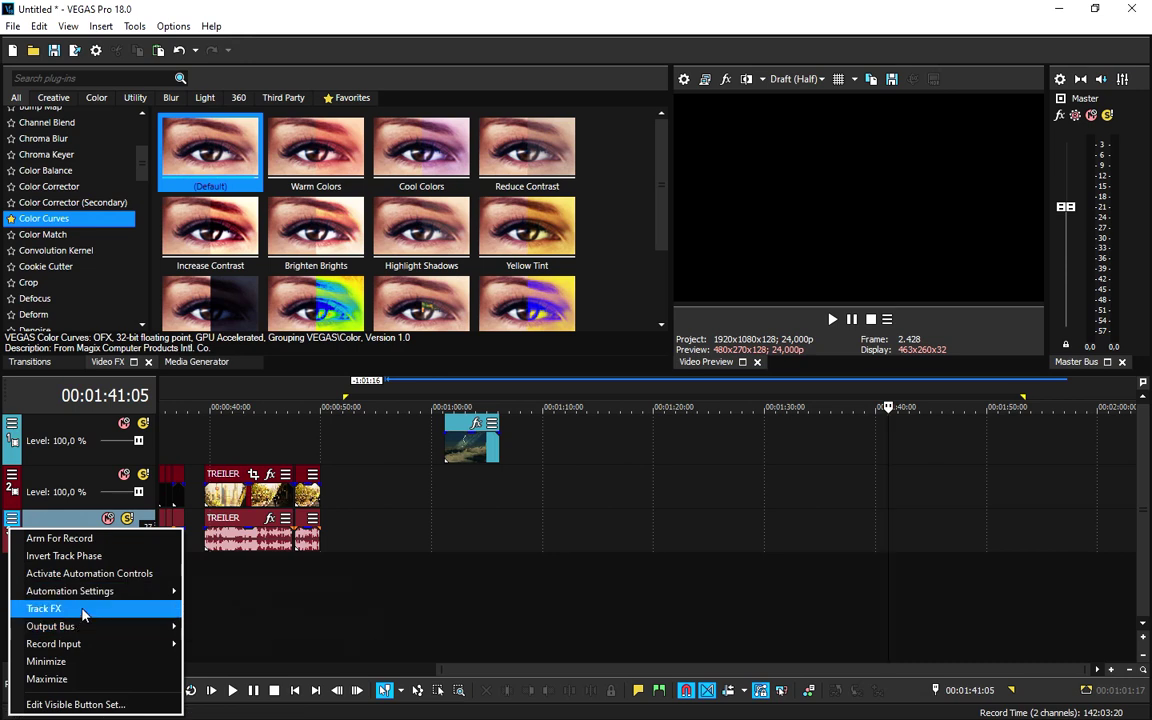
click(40, 609)
drag(529, 399, 526, 497)
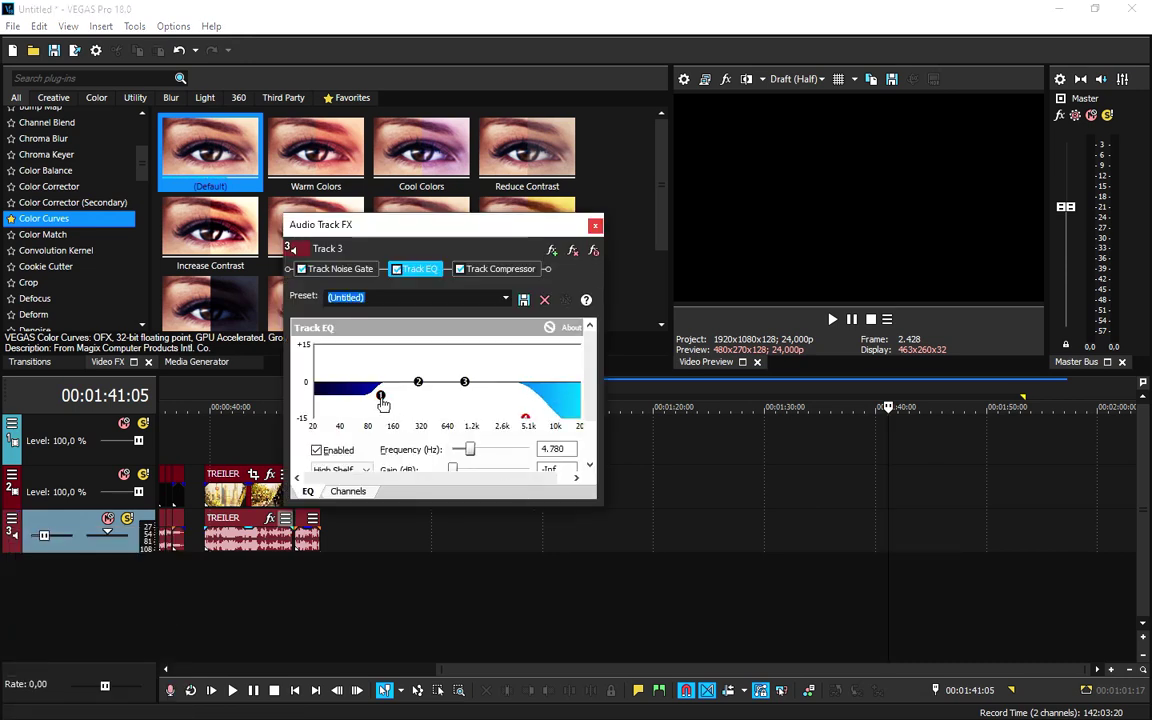
drag(381, 398, 708, 224)
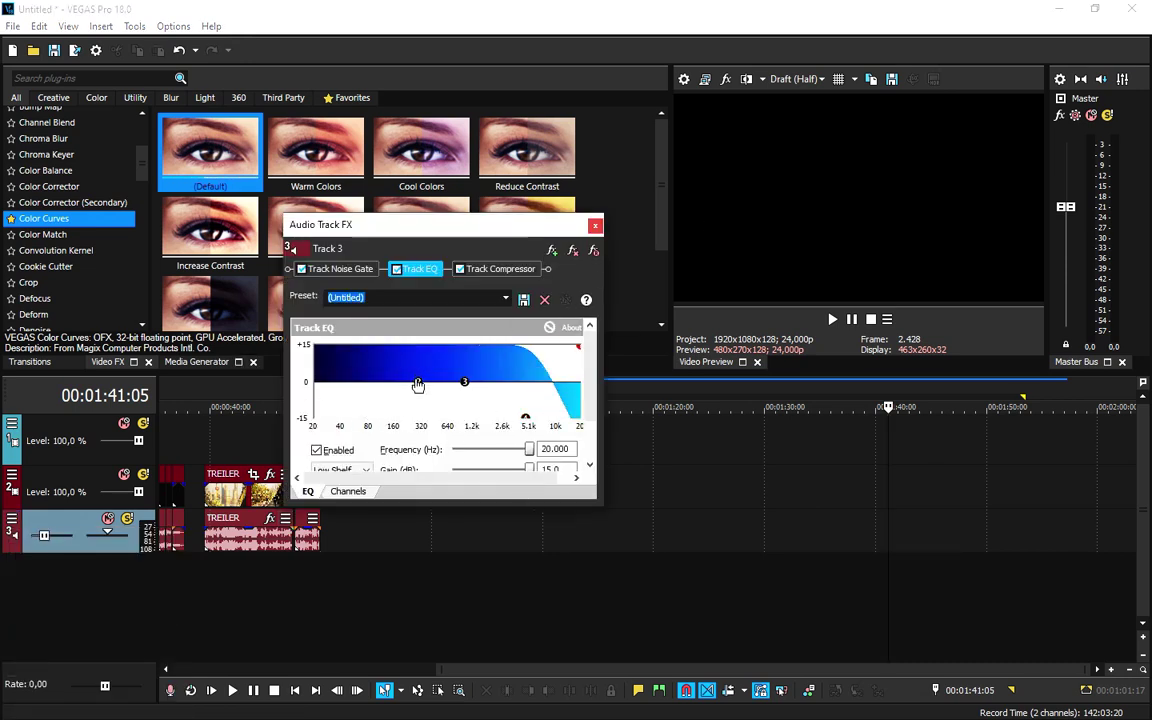
click(595, 224)
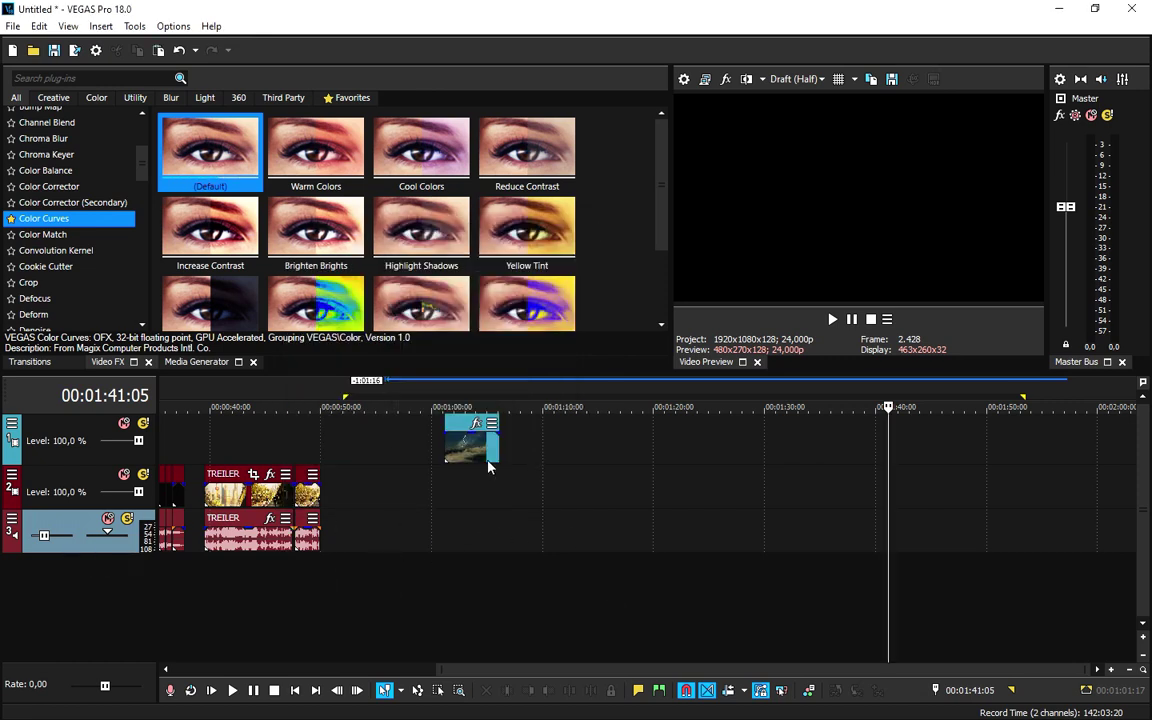
Select the time range of the first intro clip from 00:00:18:22 to 00:00:23:05, clear it and place the cursor at 00:00:14:15.
click(419, 501)
click(357, 496)
double_click(342, 501)
click(374, 560)
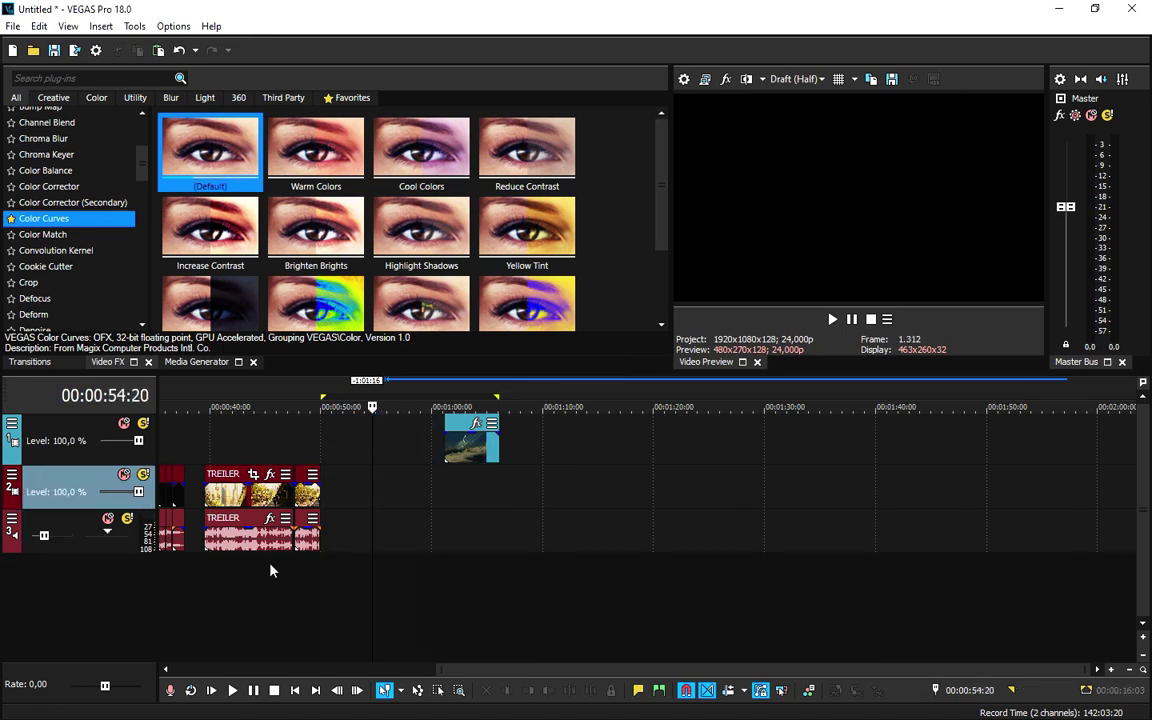
scroll(271, 570, down, 1)
click(311, 514)
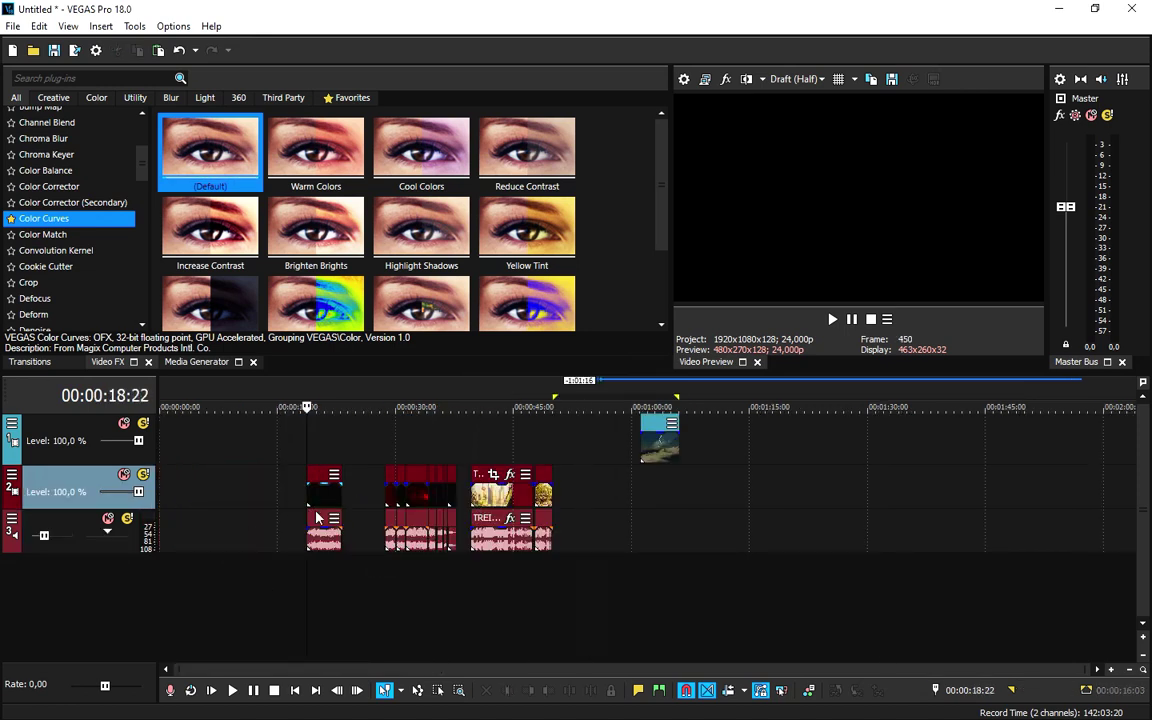
scroll(560, 576, up, 5)
scroll(700, 503, down, 1)
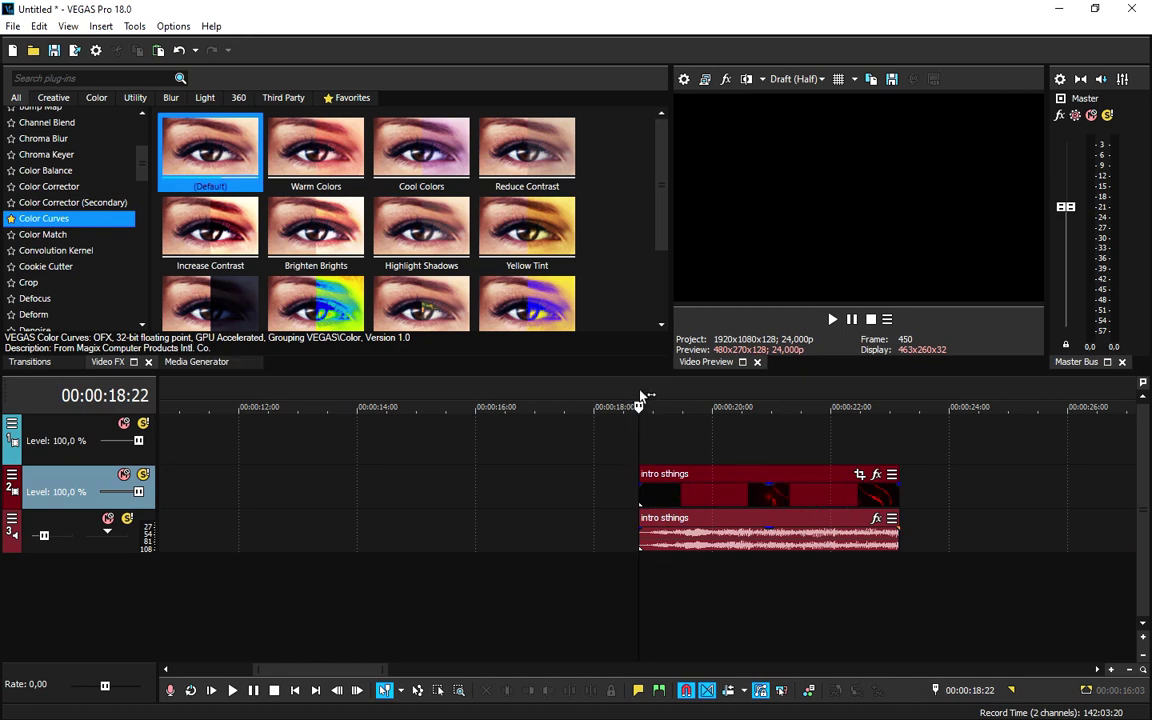
drag(643, 396, 900, 396)
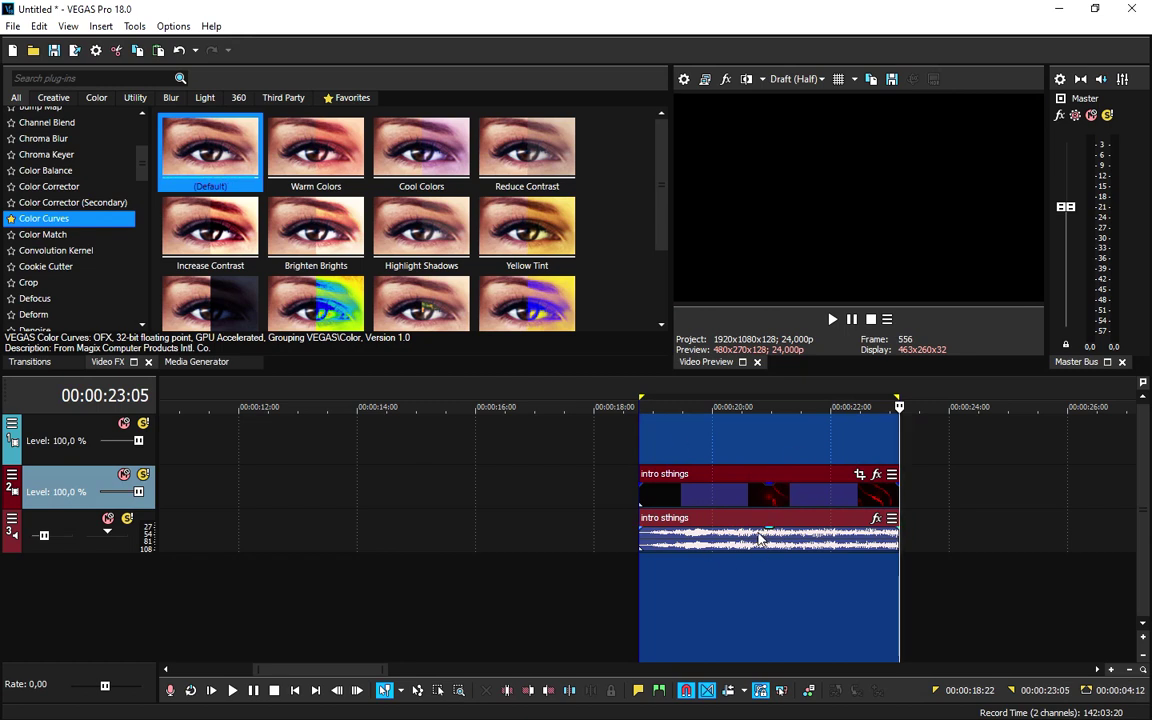
click(91, 78)
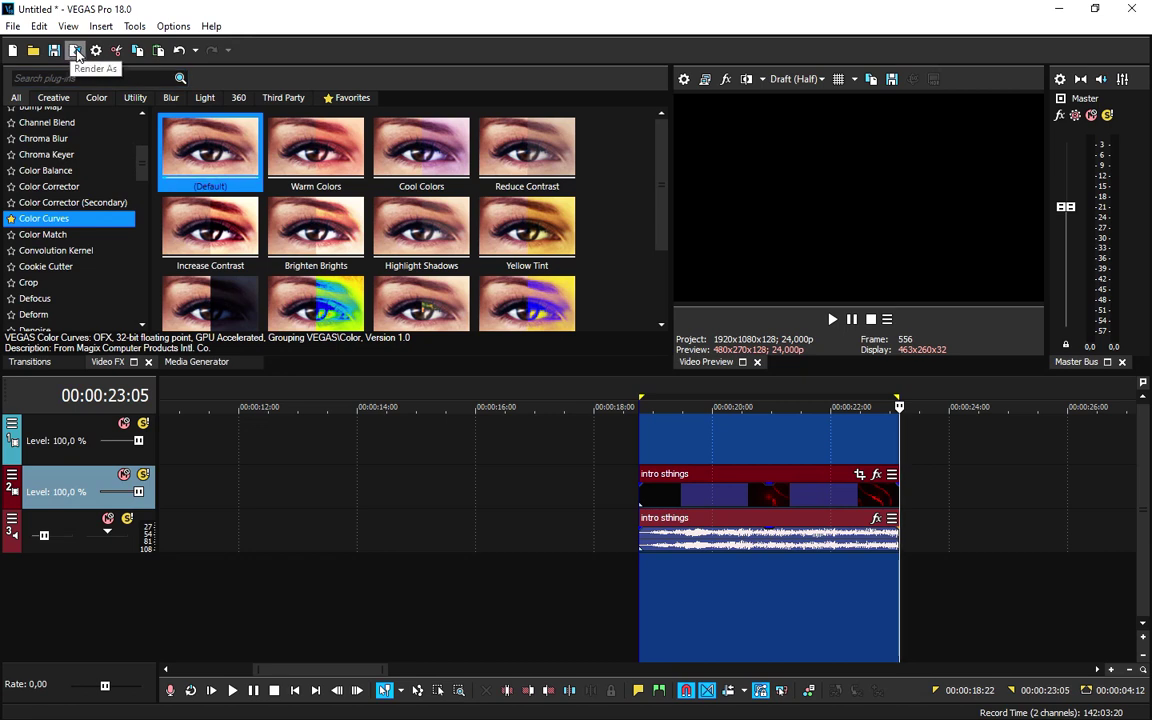
click(644, 581)
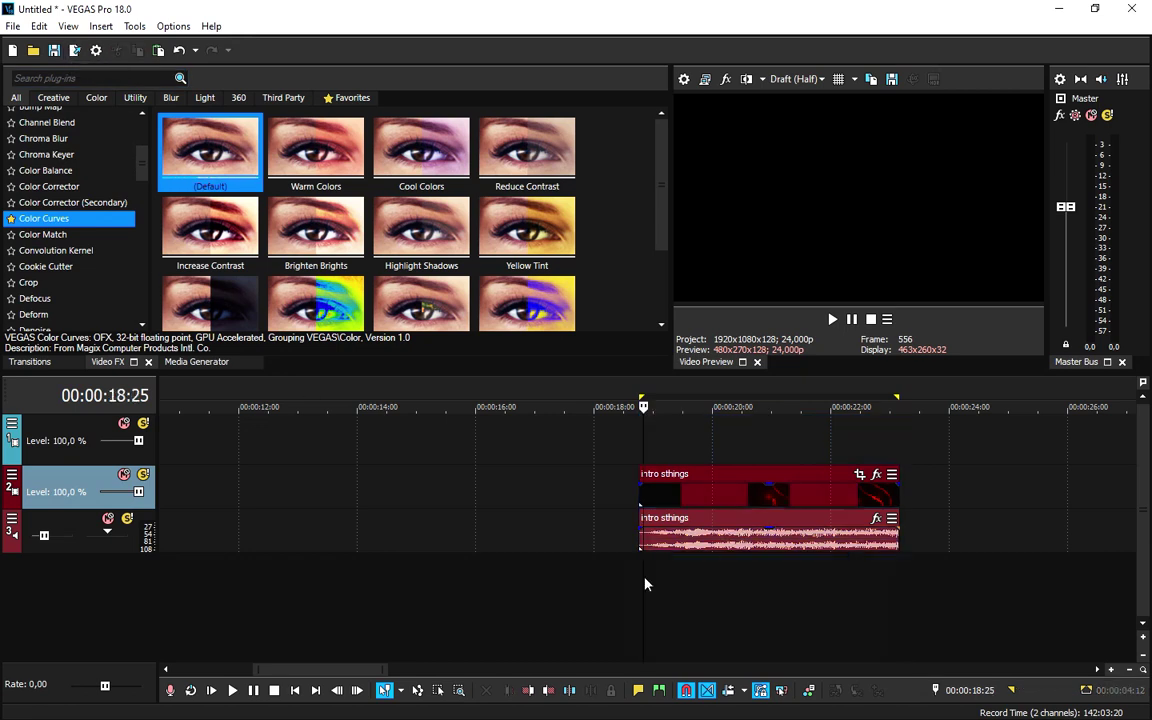
click(598, 605)
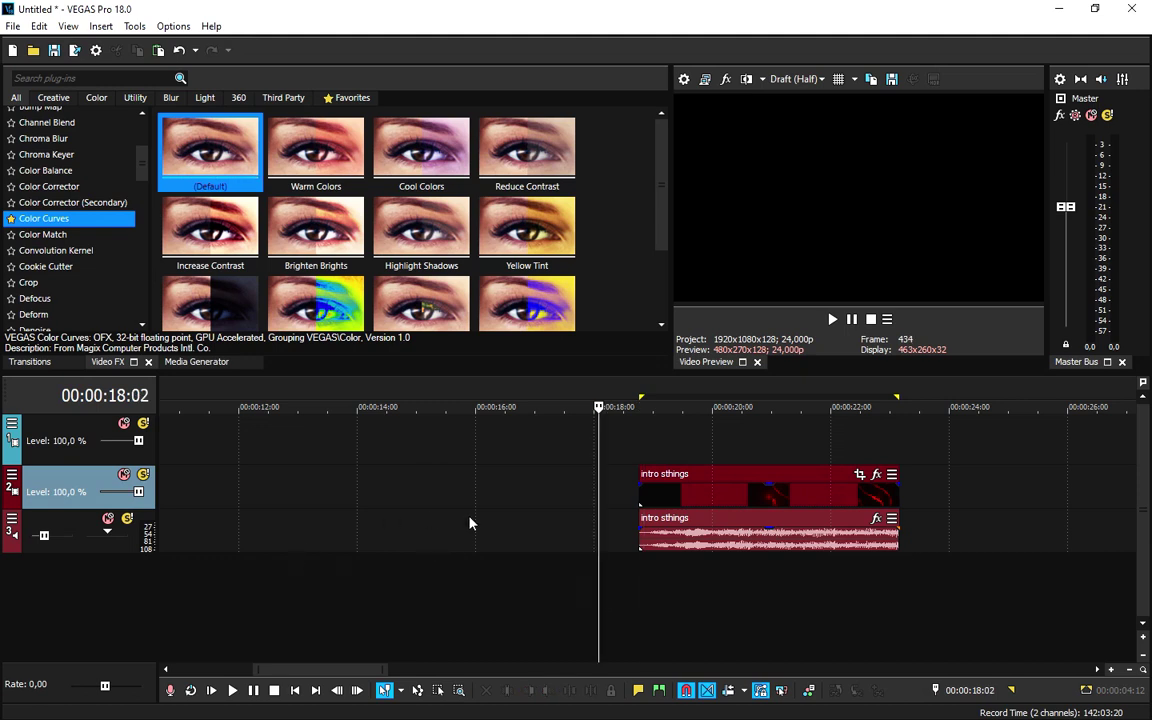
click(388, 510)
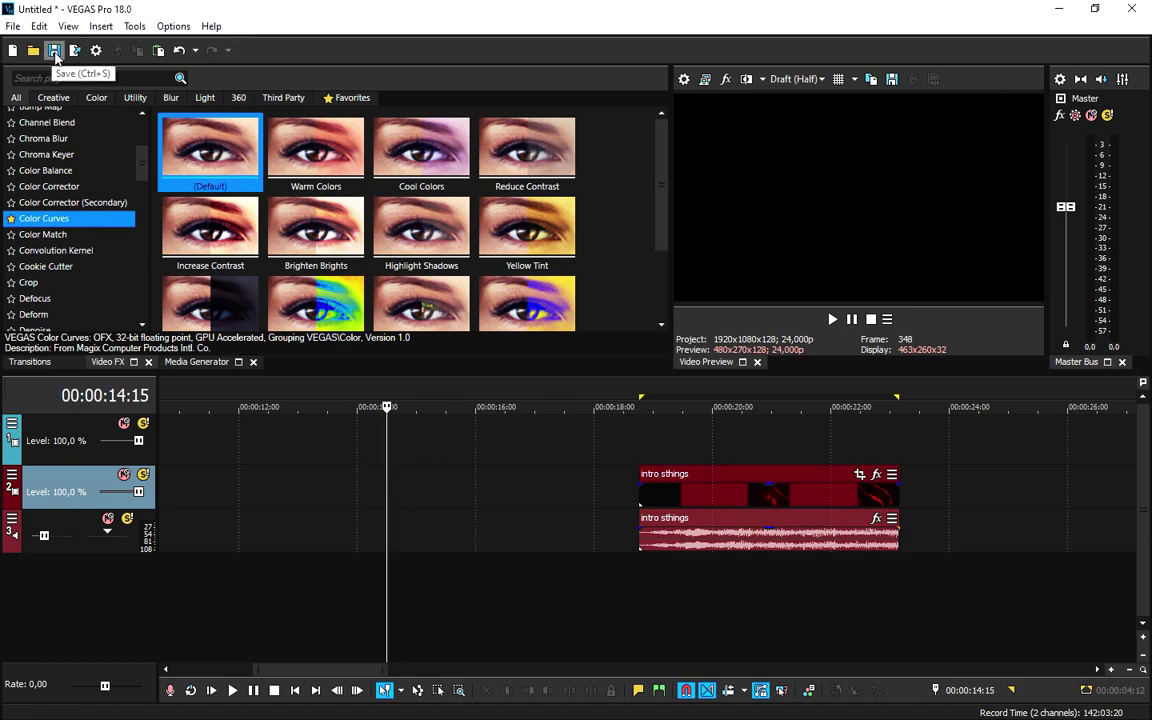
Save the project to the desktop (Área de Trabalho) as a VEGAS Pro project file named teste.
click(55, 51)
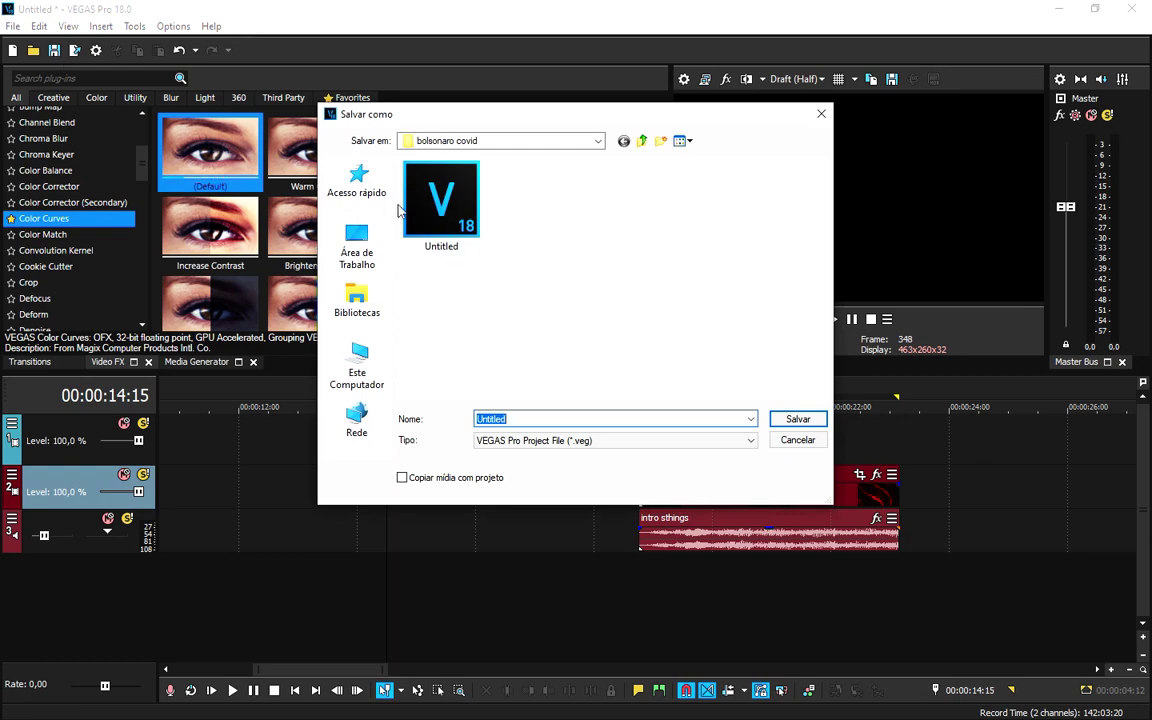
click(358, 247)
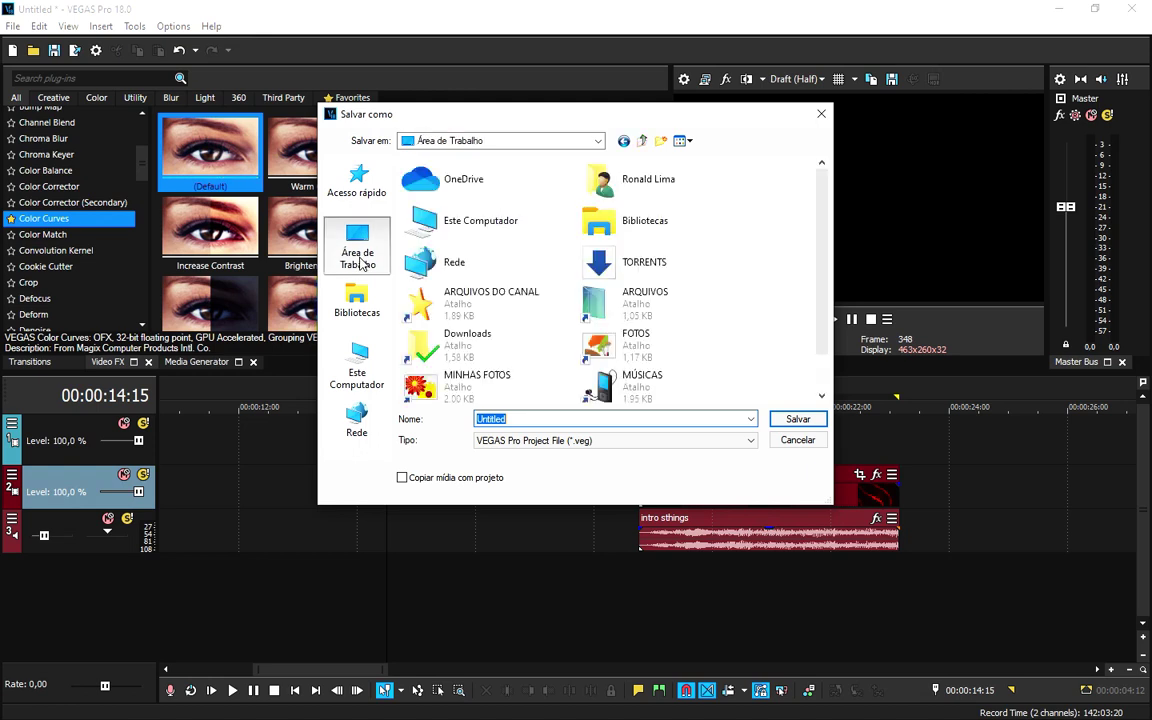
scroll(540, 312, down, 1)
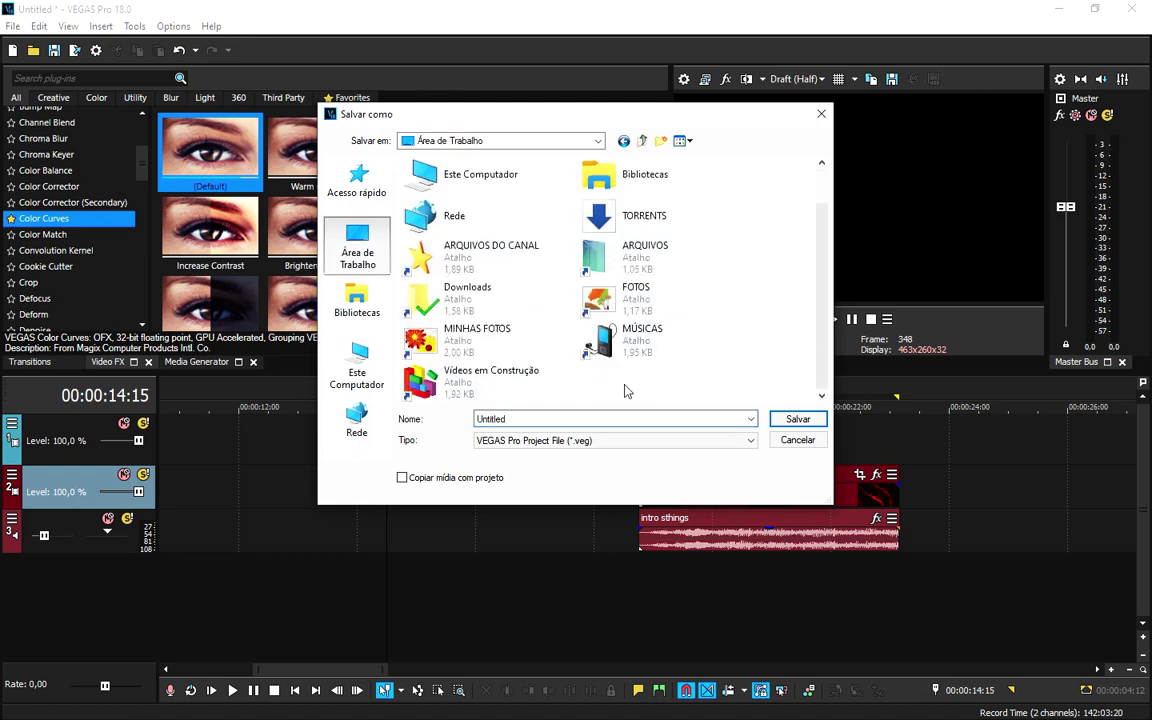
click(548, 420)
double_click(548, 420)
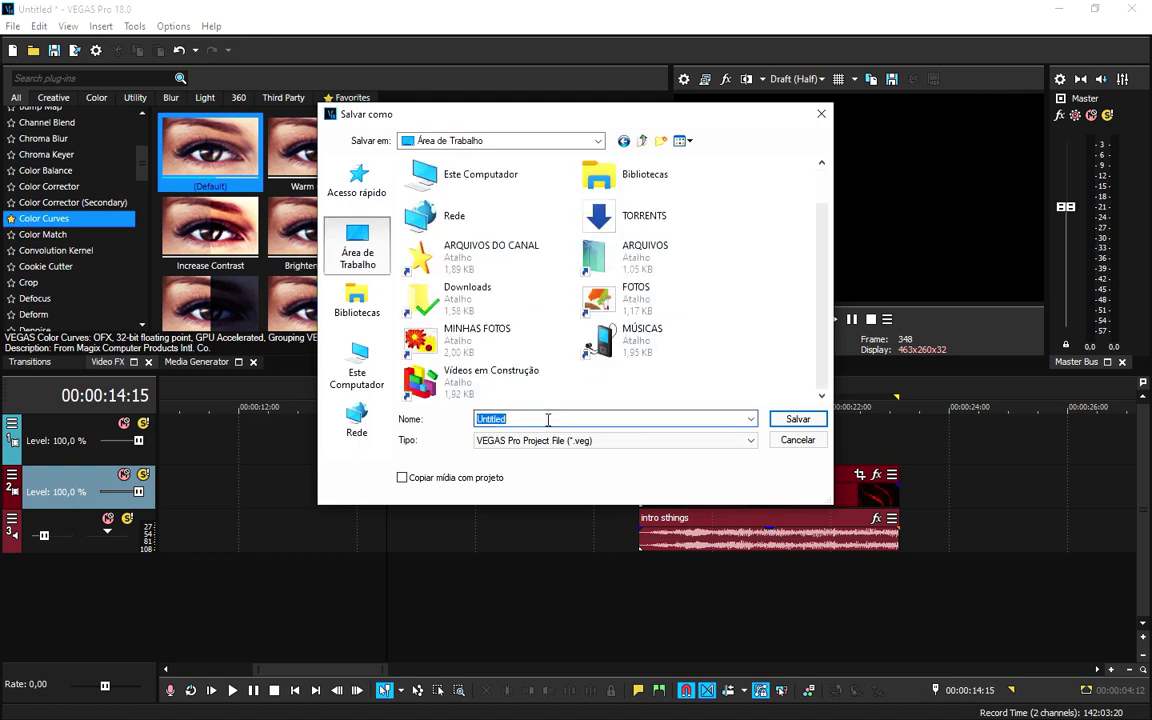
text(teste)
click(798, 420)
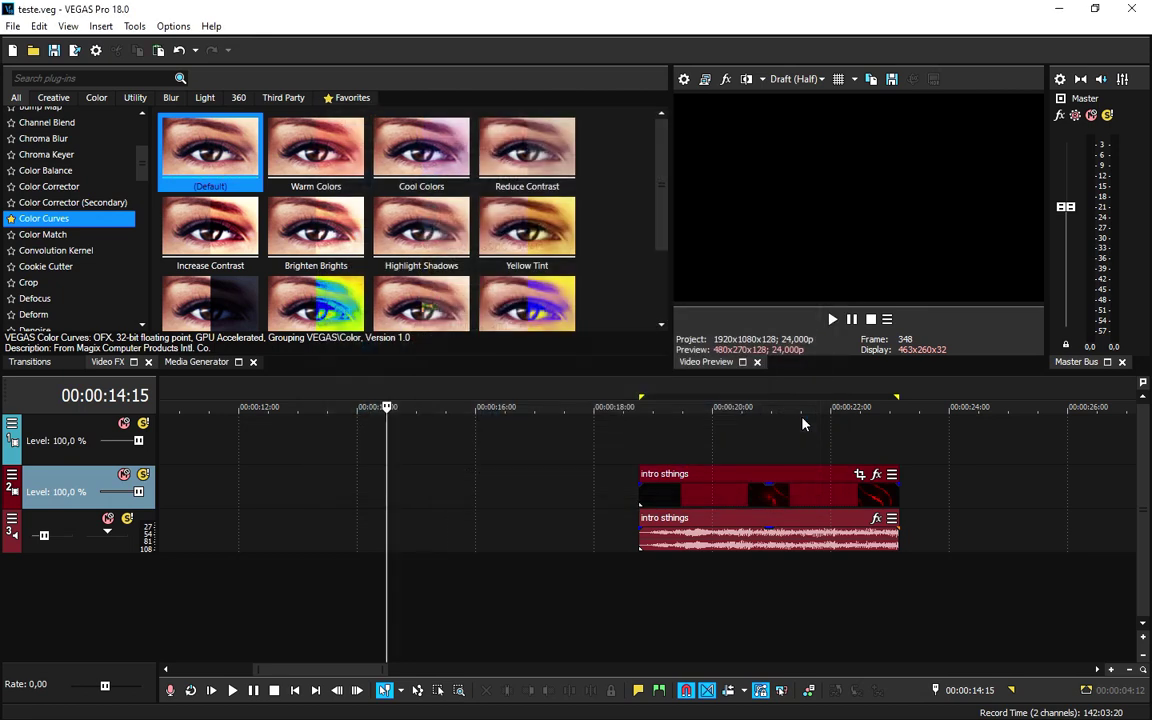
Minimize the editor to view the saved project file on the desktop and restore the VEGAS Pro window.
click(1058, 8)
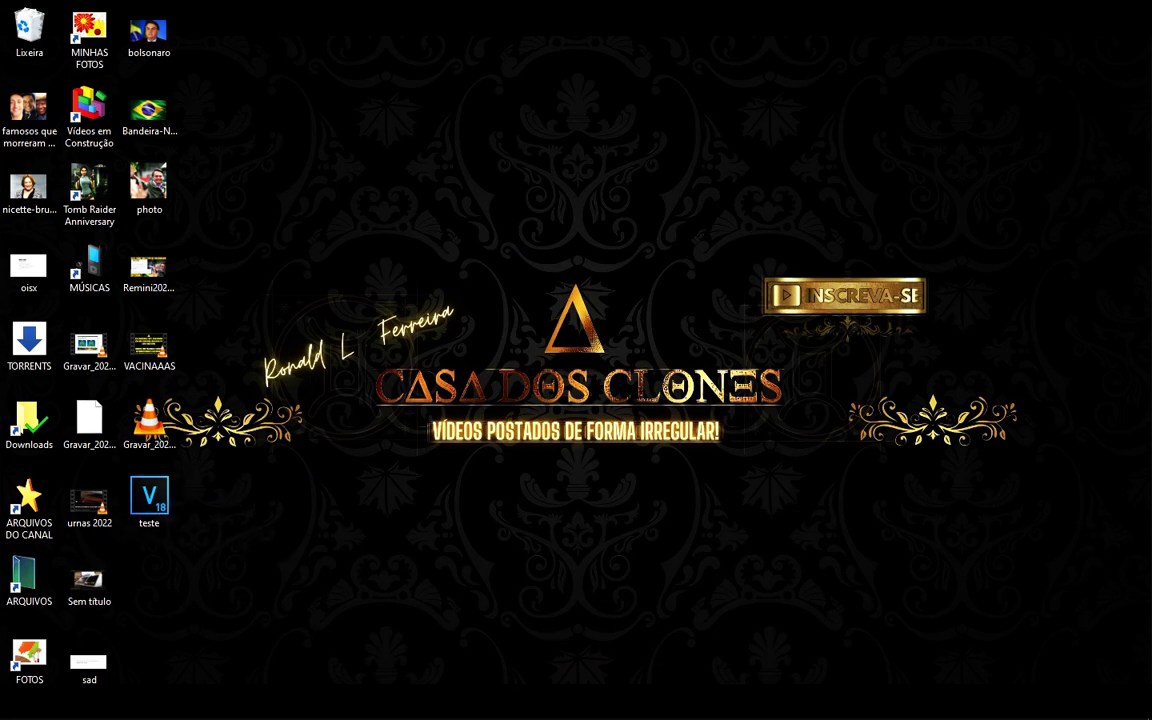
mouse_move(390, 716)
mouse_move(334, 704)
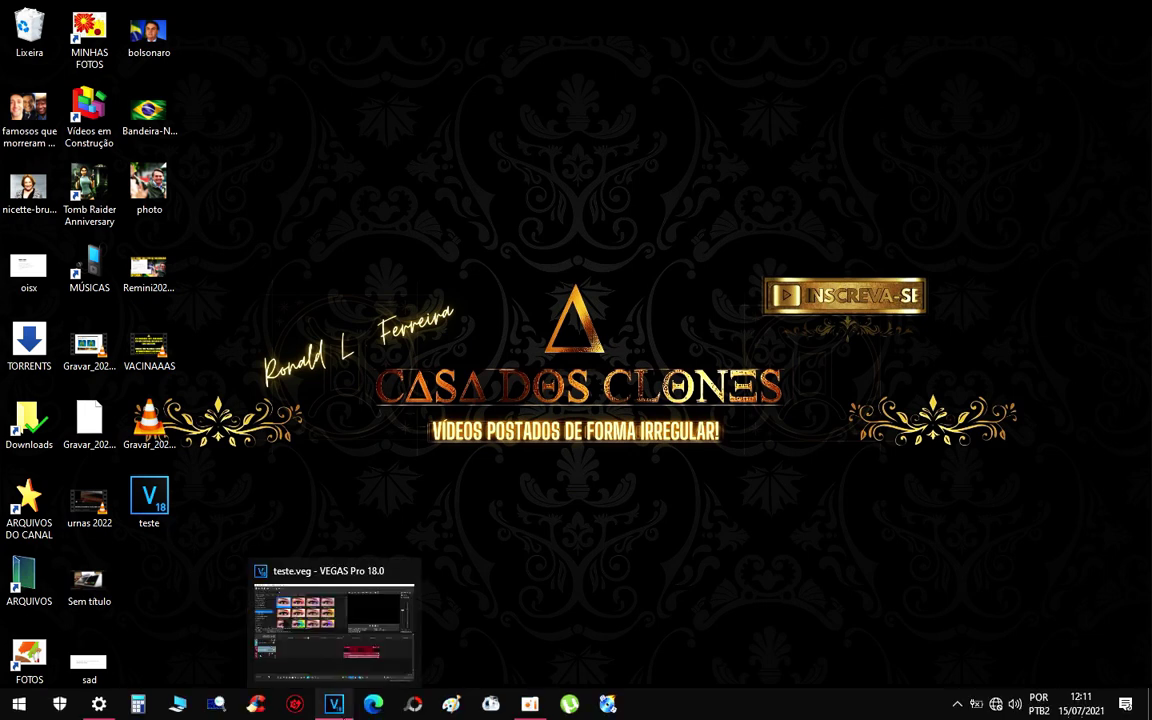
click(290, 636)
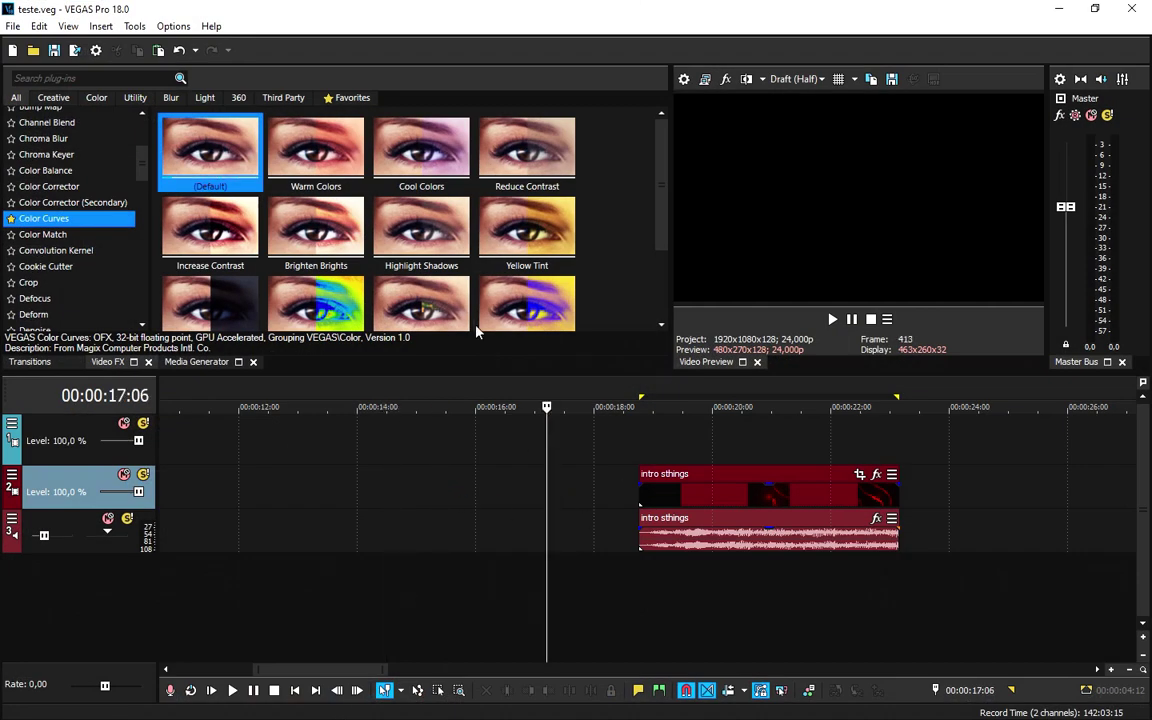
drag(468, 510, 480, 494)
click(489, 491)
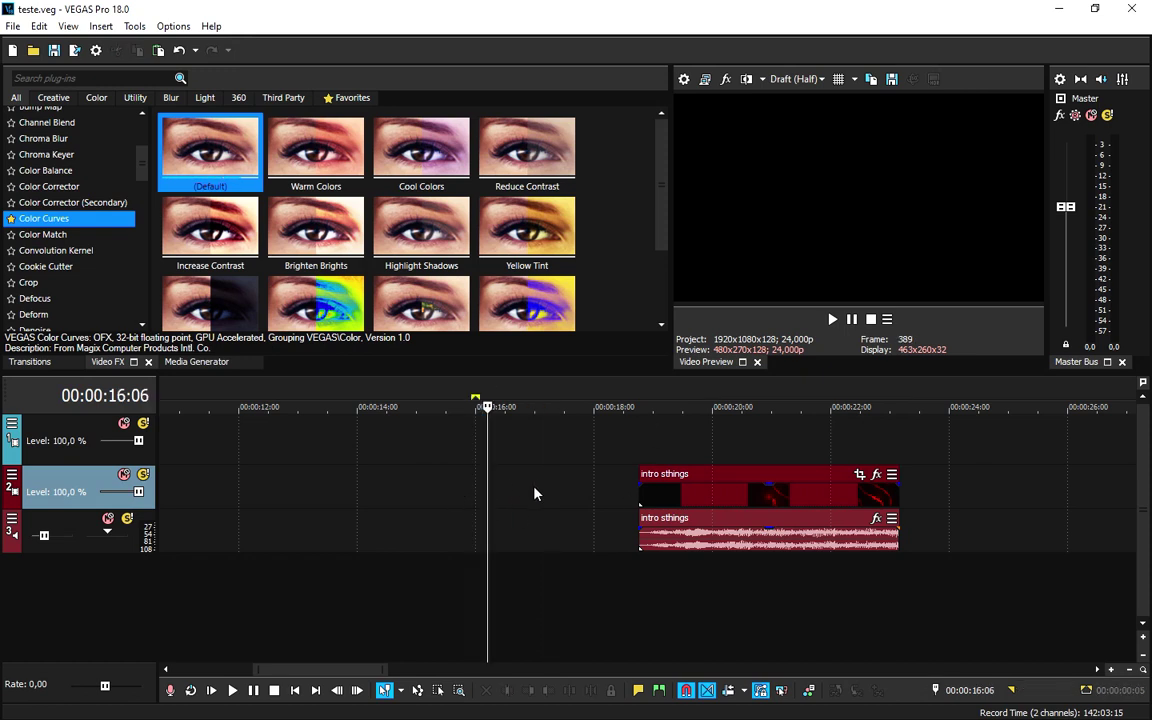
click(535, 491)
click(571, 491)
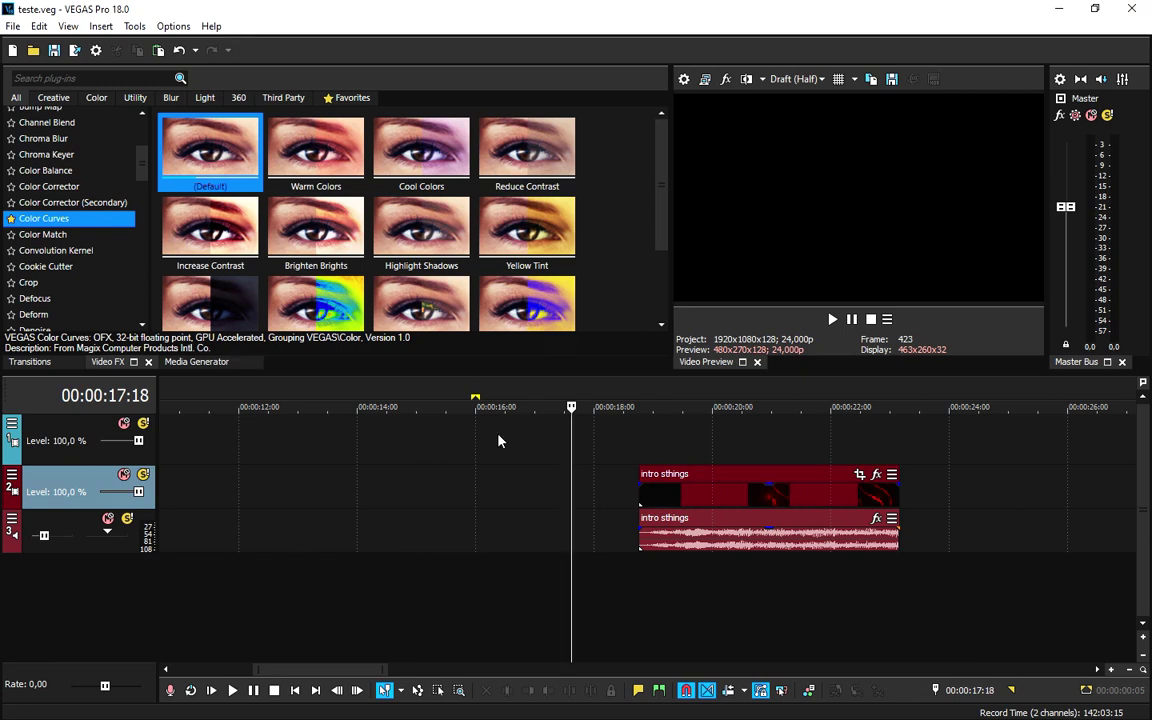
Show the desktop again, select the teste project file and switch back to VEGAS Pro.
click(1058, 8)
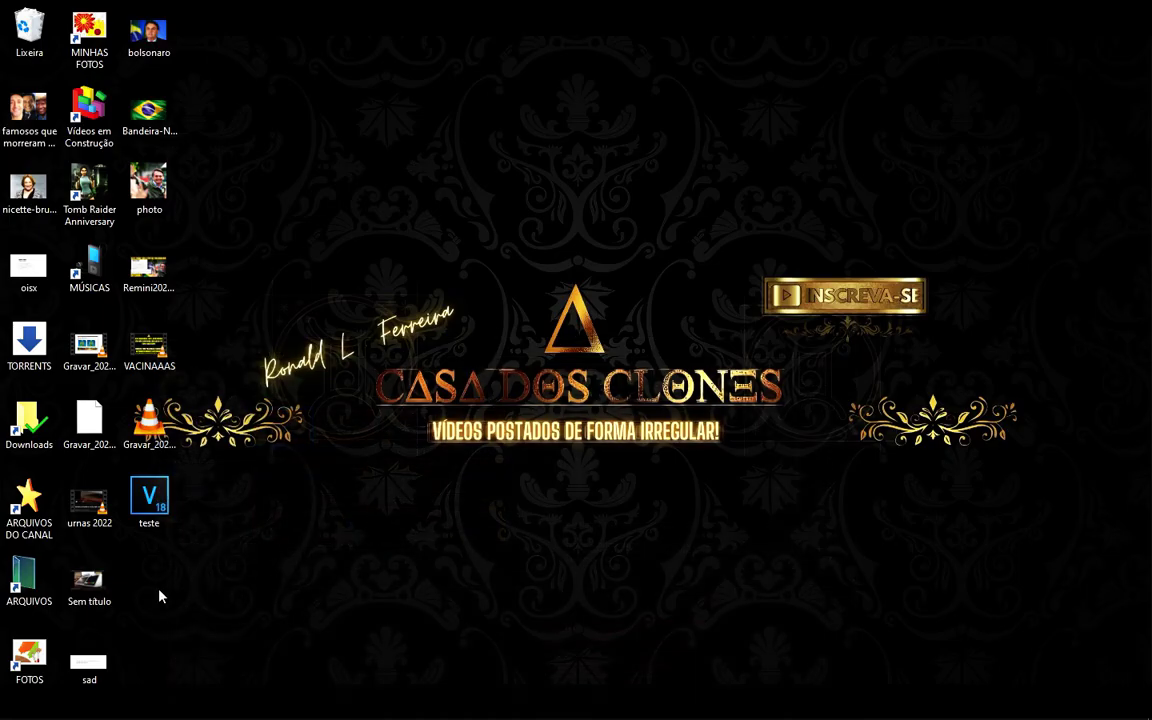
click(152, 505)
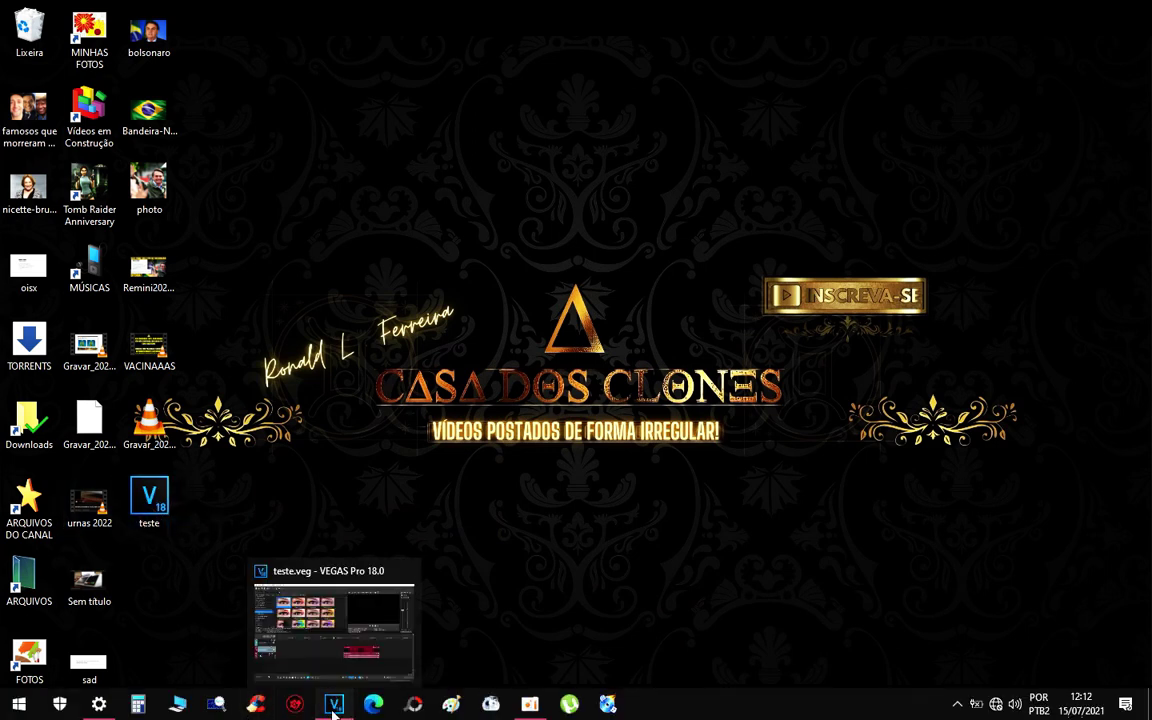
click(334, 706)
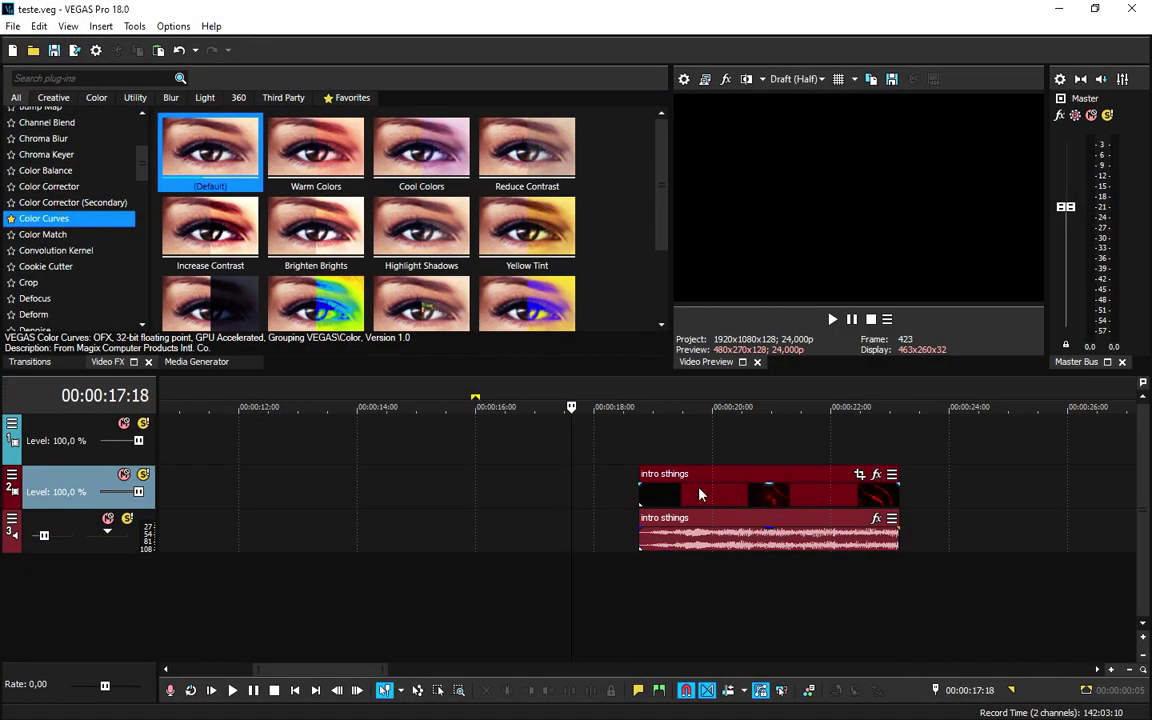
Delete the uppermost video track above the intro clip, clearing the clip and time selection.
click(670, 494)
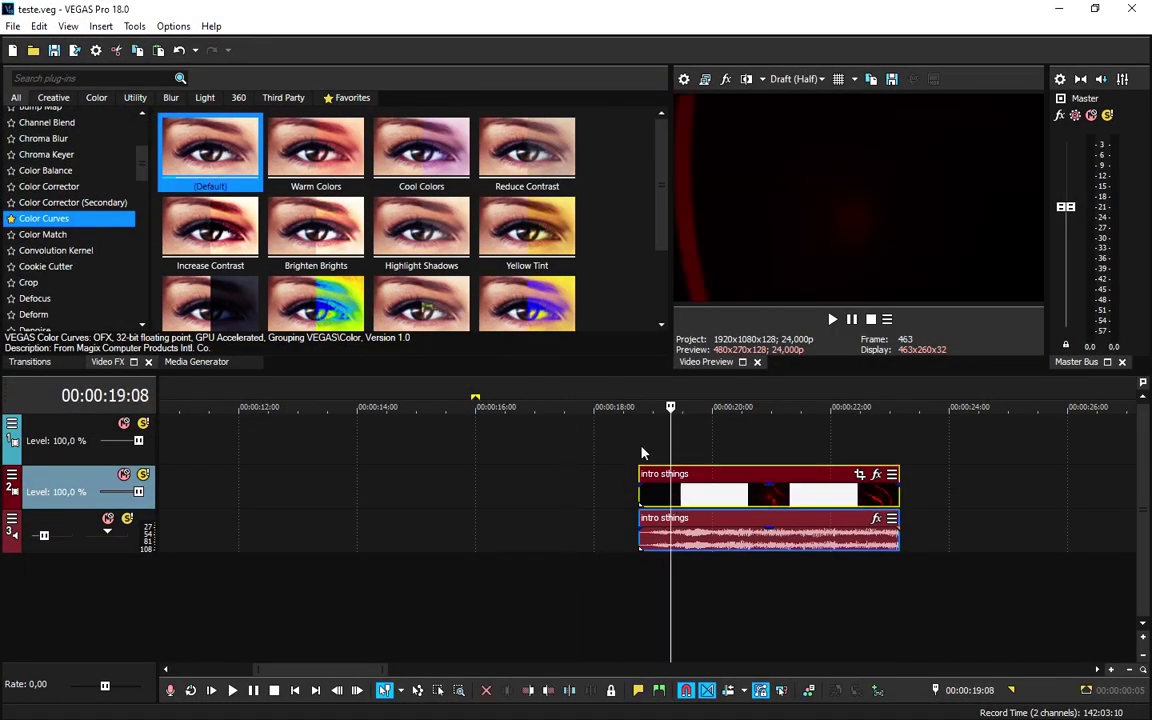
drag(643, 453, 899, 440)
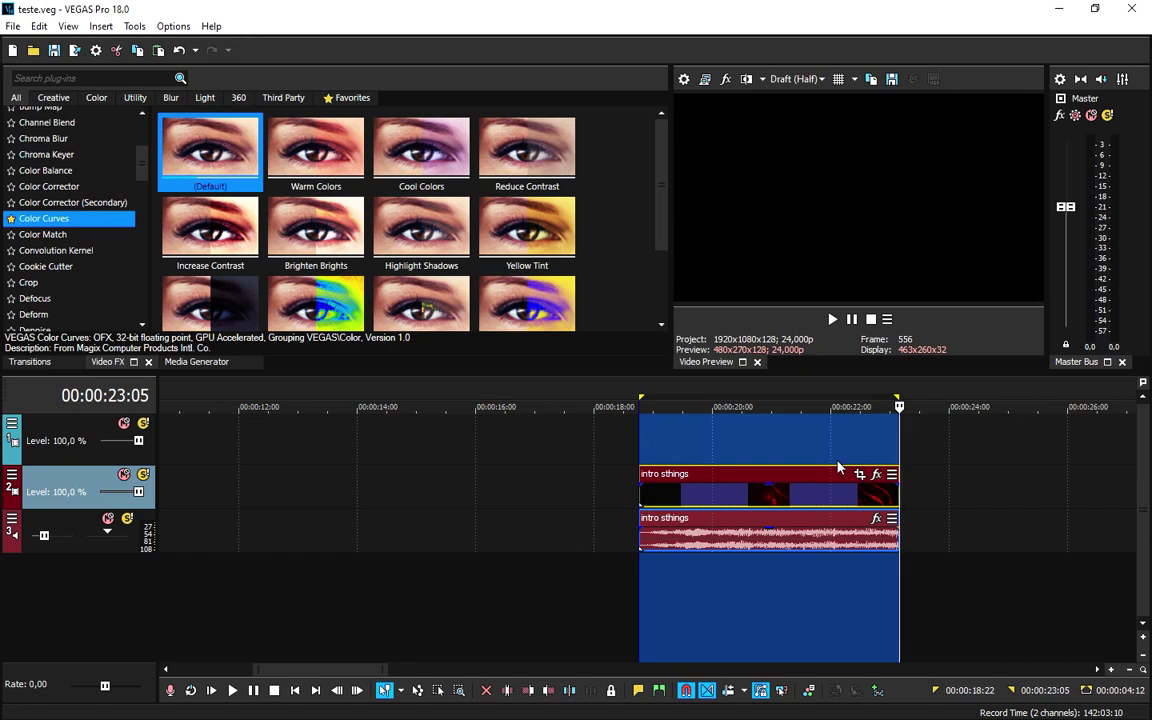
click(764, 452)
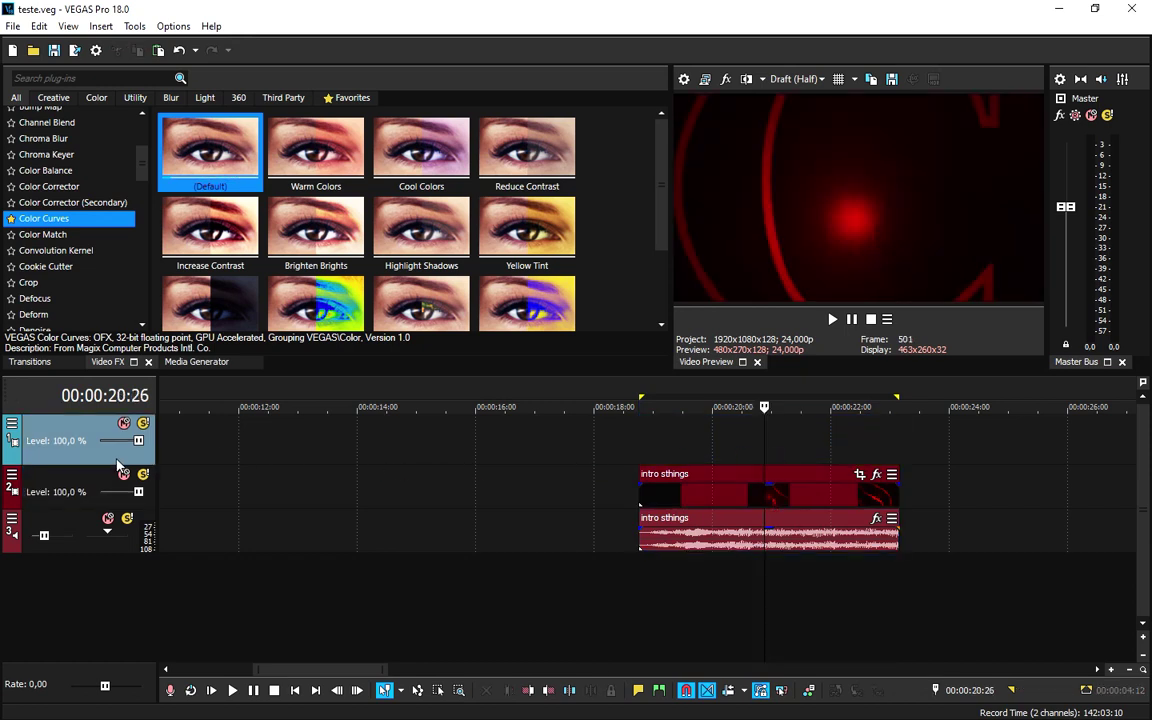
key(Delete)
Mark the whole intro clip as the render range, from 00:00:18:22 to 00:00:23:05.
drag(643, 512, 762, 530)
click(633, 540)
drag(638, 398, 900, 406)
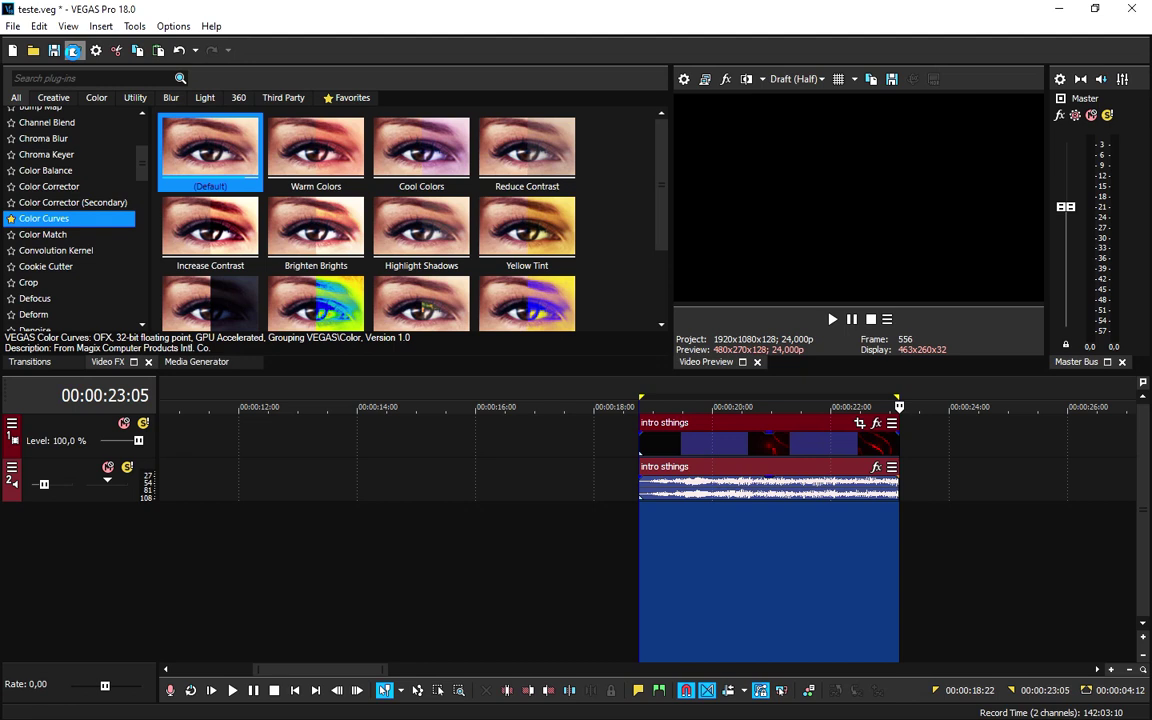
Open the Render As settings and turn off the favorites-only filter to list all formats and templates.
click(73, 50)
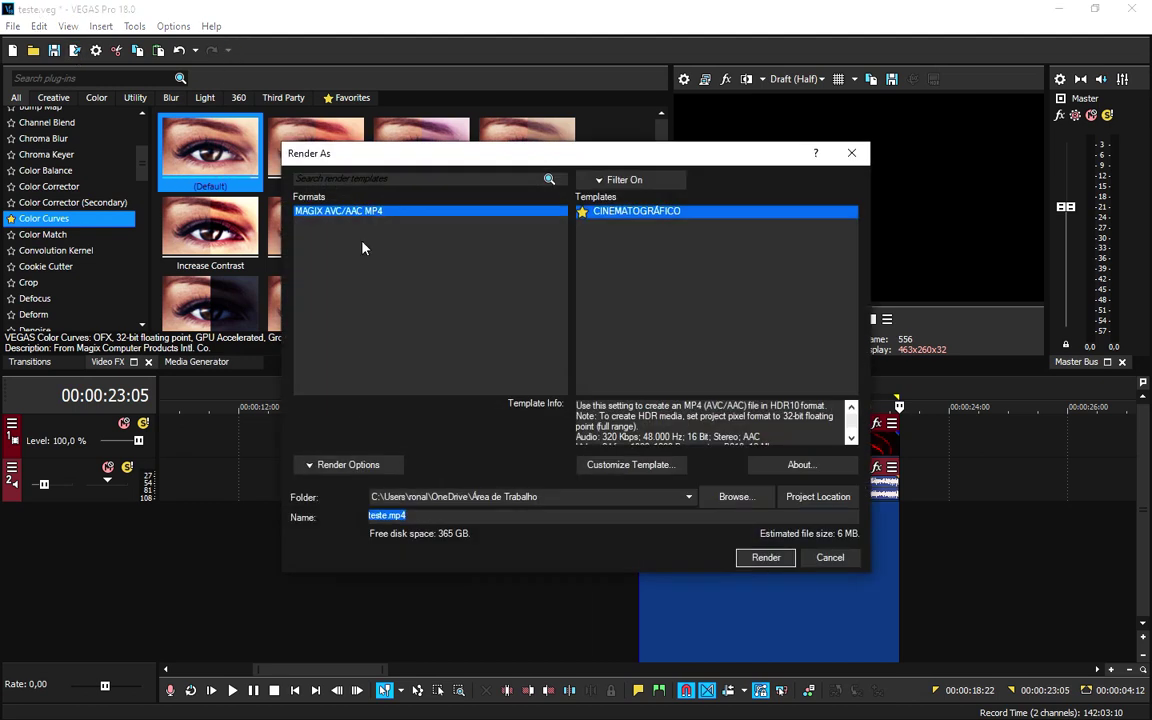
click(624, 180)
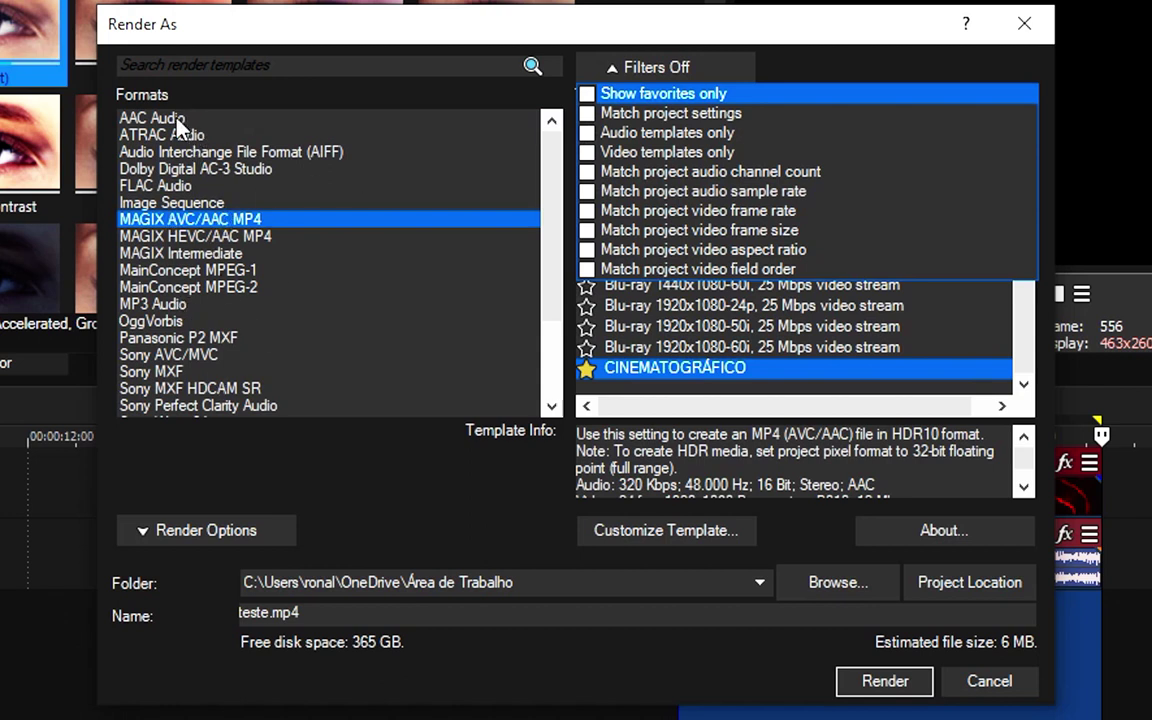
Close the filter options and look through the available render formats and the MAGIX AVC/AAC MP4 templates.
click(28, 45)
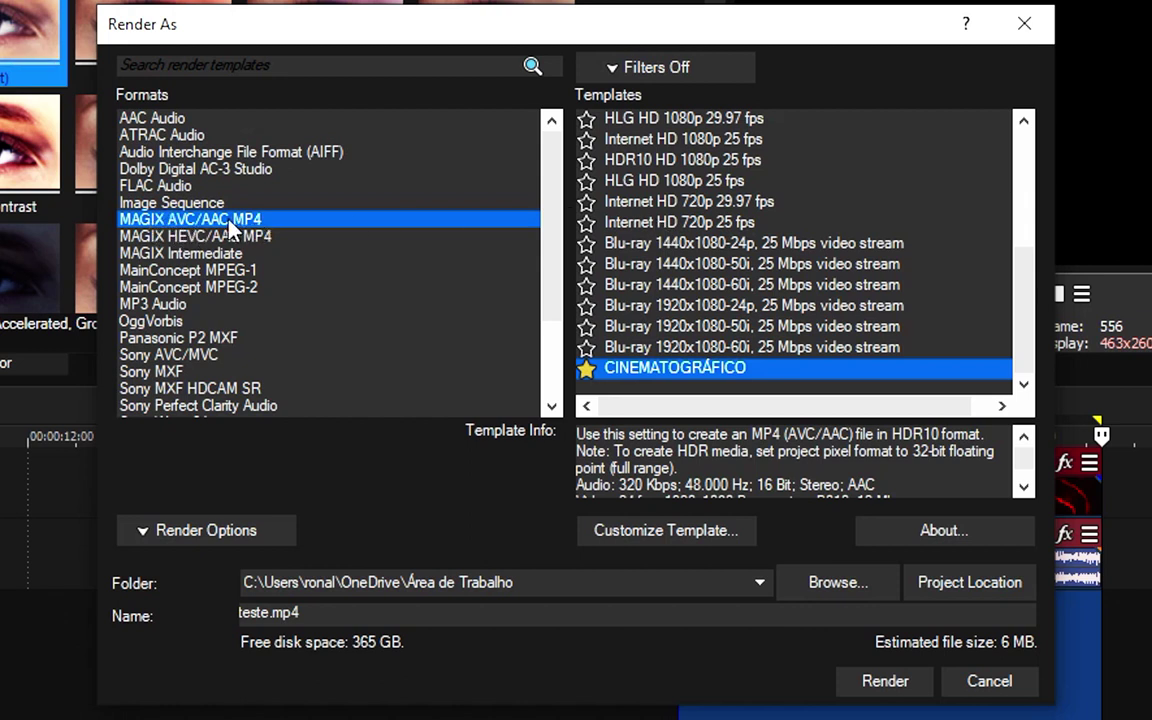
scroll(405, 288, down, 3)
scroll(287, 308, up, 3)
scroll(170, 325, down, 3)
scroll(221, 292, up, 3)
scroll(228, 352, down, 2)
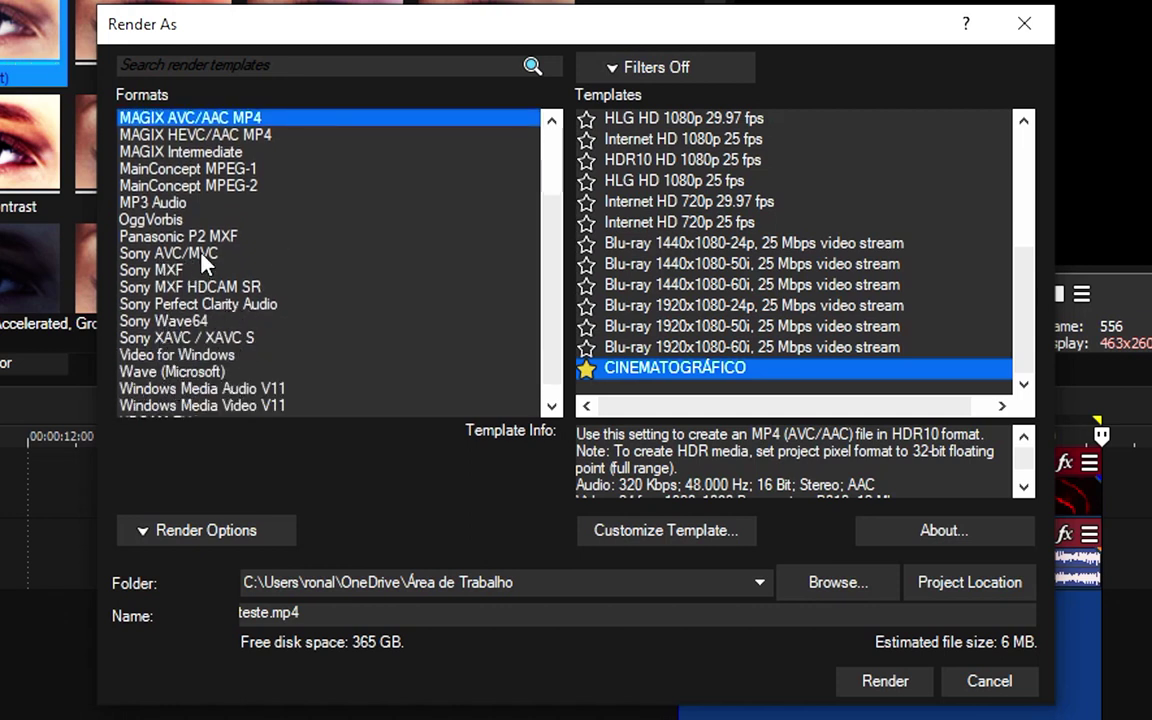
scroll(658, 258, up, 4)
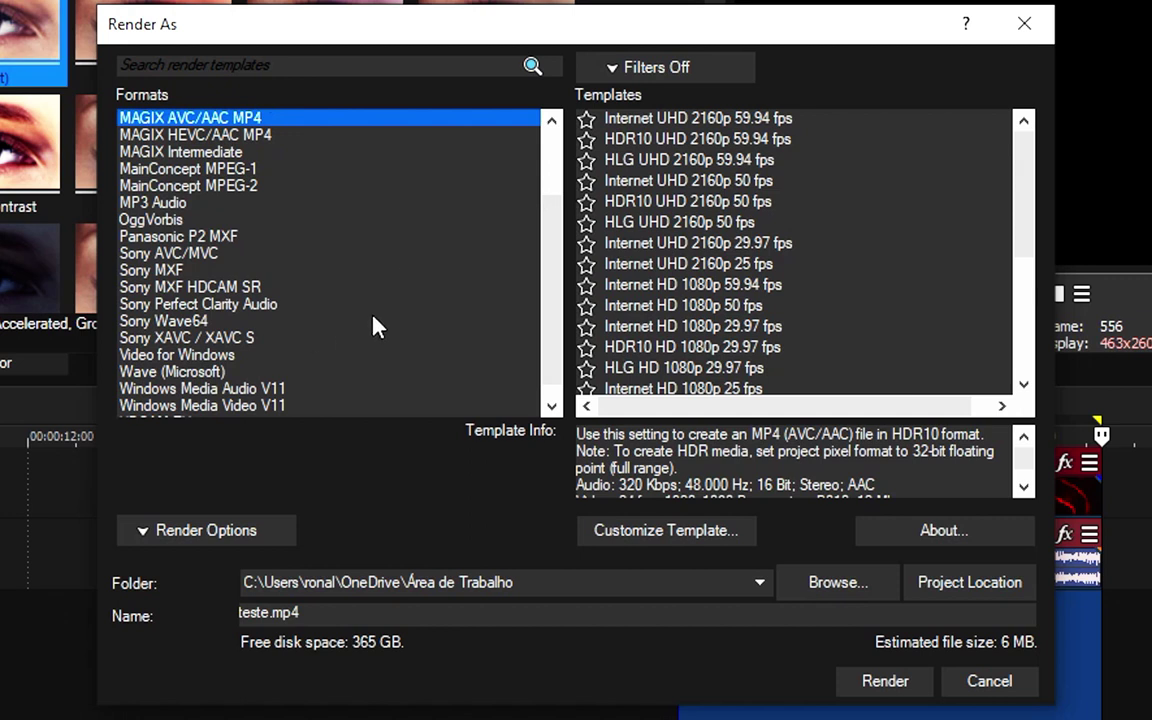
Select the CINEMATOGRÁFICO template under MAGIX AVC/AAC MP4 and open its custom settings.
scroll(688, 257, down, 4)
click(676, 369)
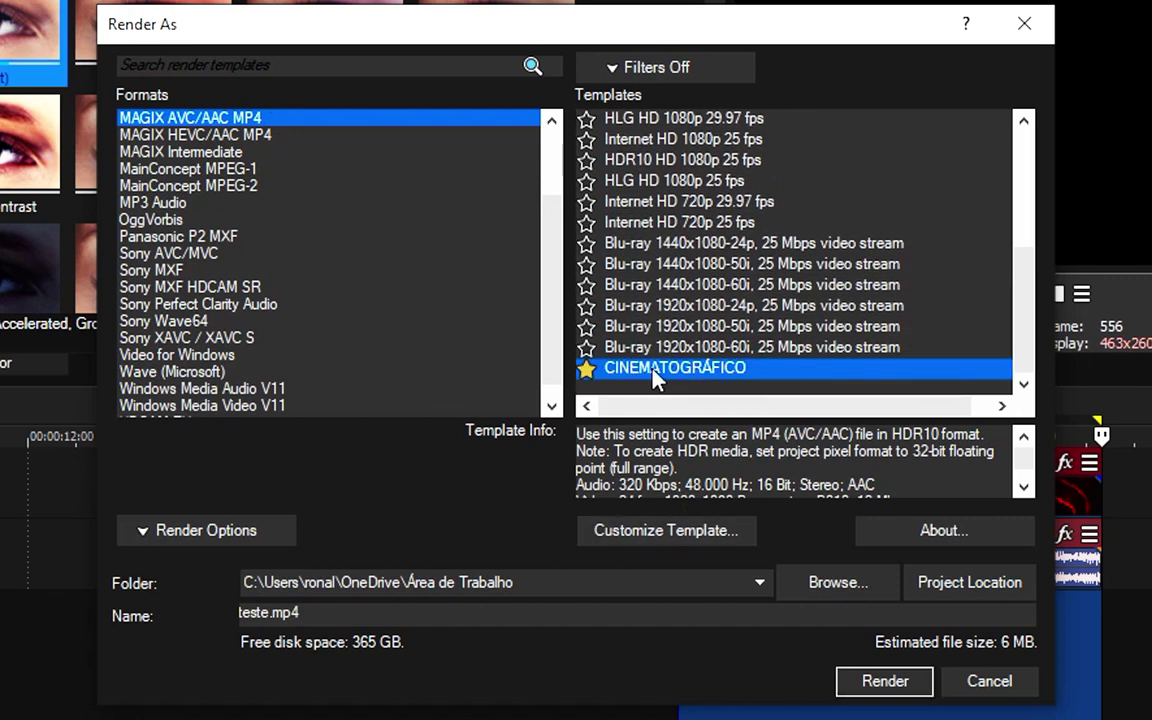
click(662, 531)
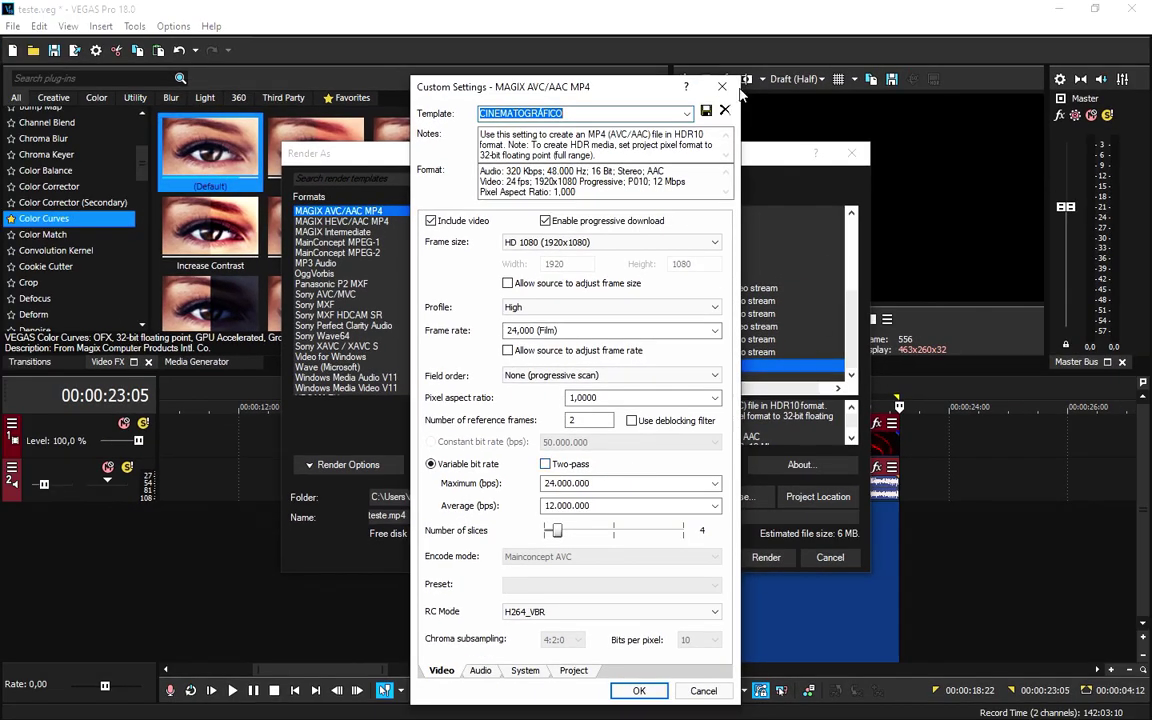
drag(665, 95, 672, 70)
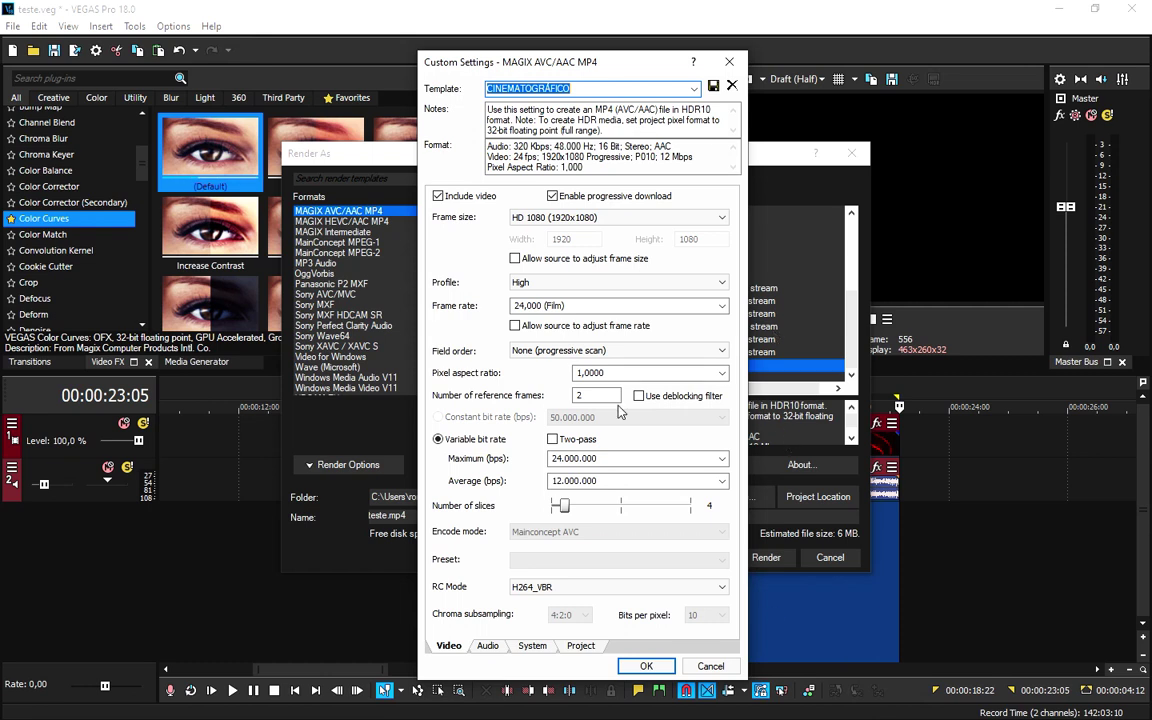
Load the Internet HD 720p 29.97 fps template in the custom settings and switch back to CINEMATOGRÁFICO.
click(515, 89)
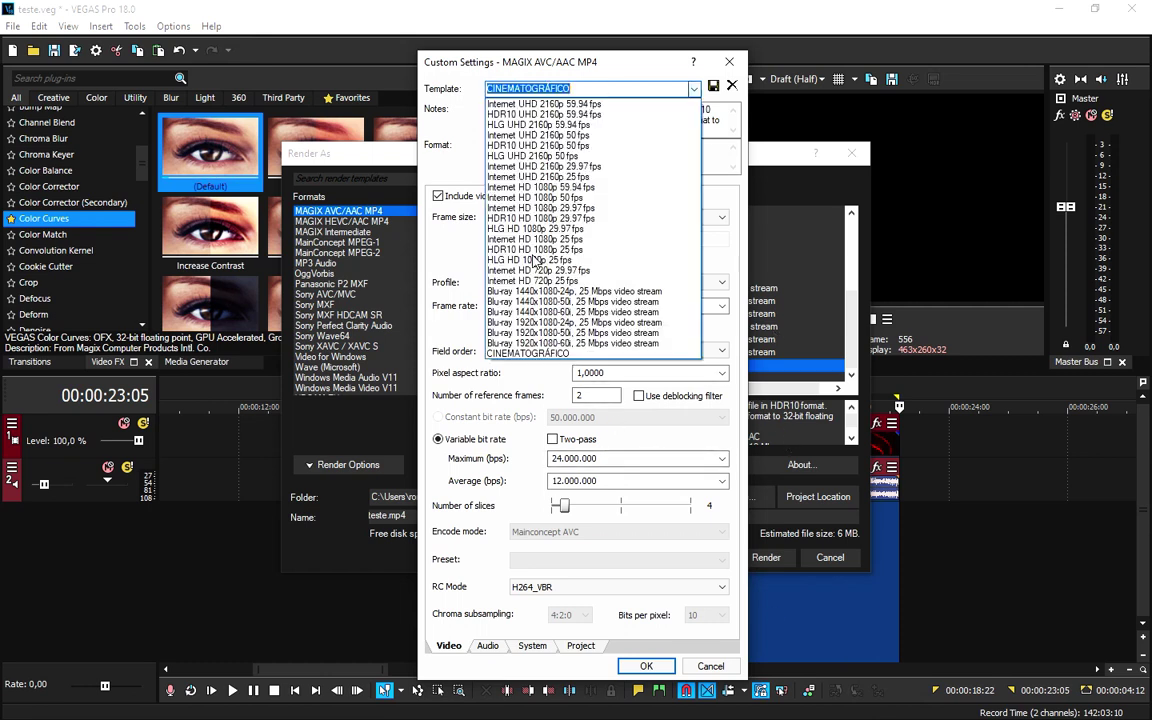
click(535, 270)
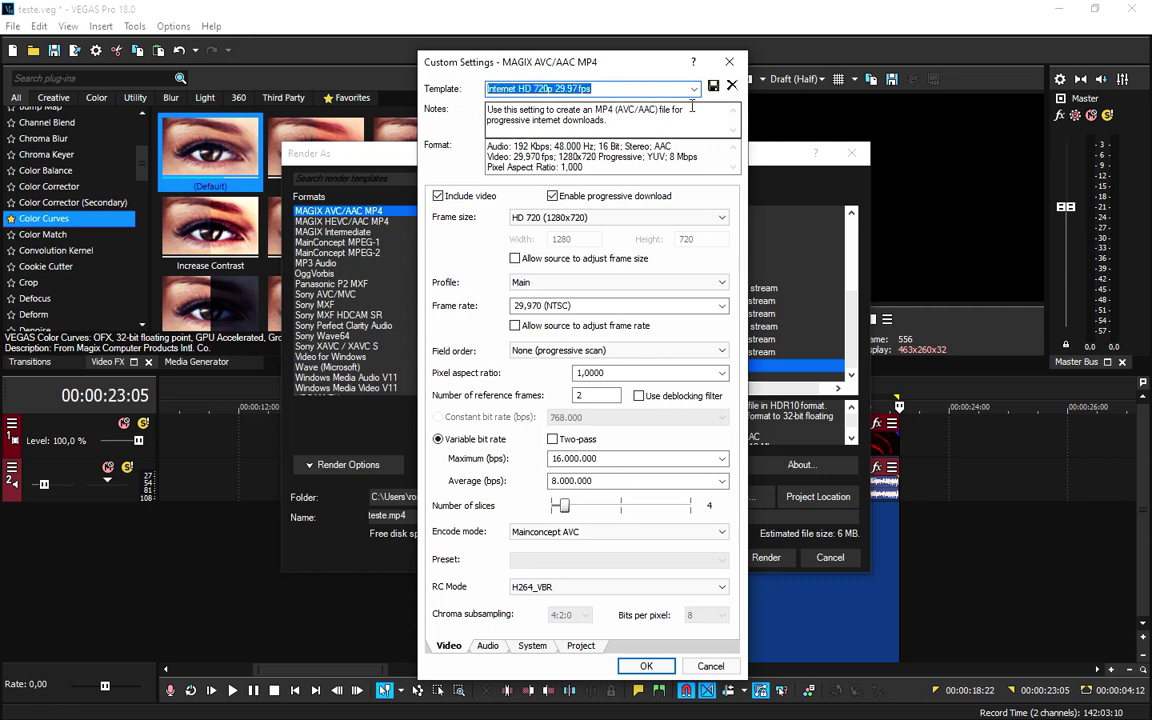
click(624, 88)
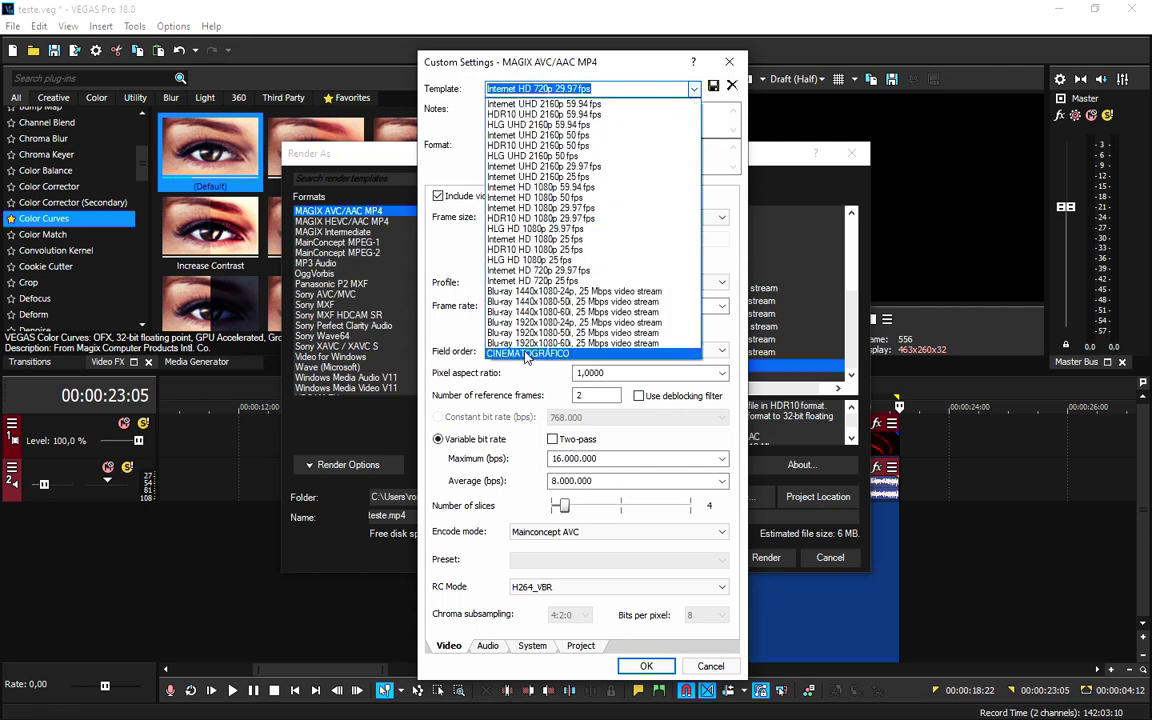
click(527, 355)
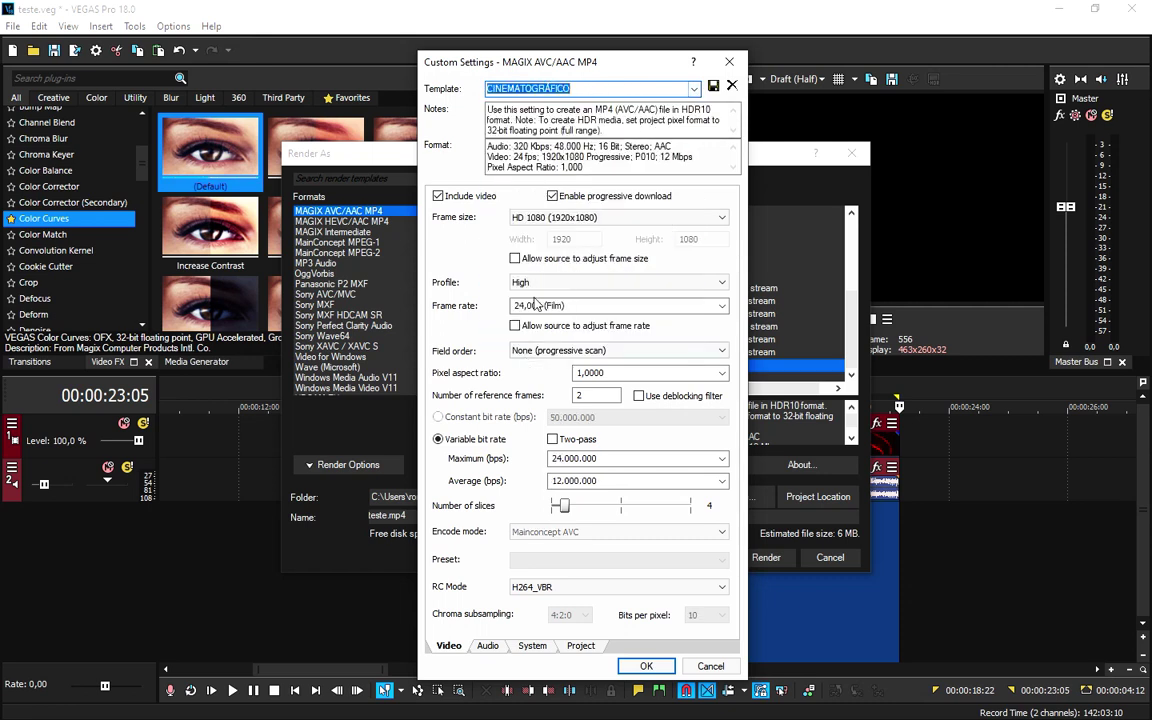
Set the frame size to HD 1080 (1920x1080) and check the profile options, keeping High.
click(530, 218)
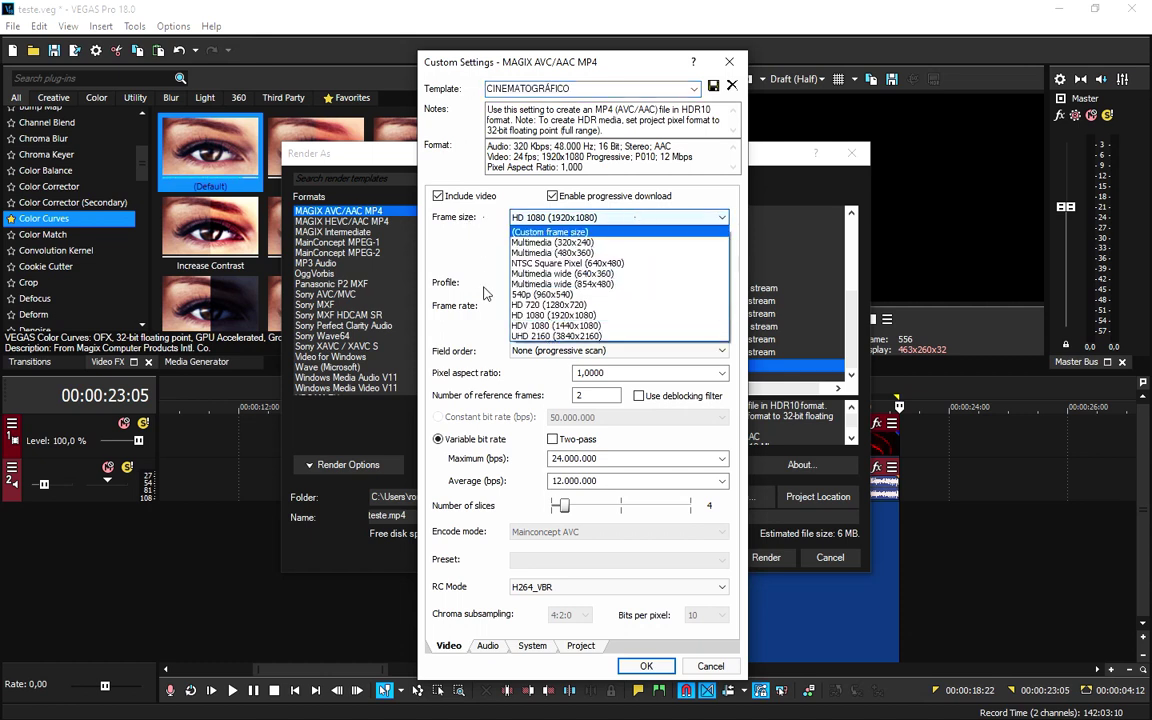
click(545, 315)
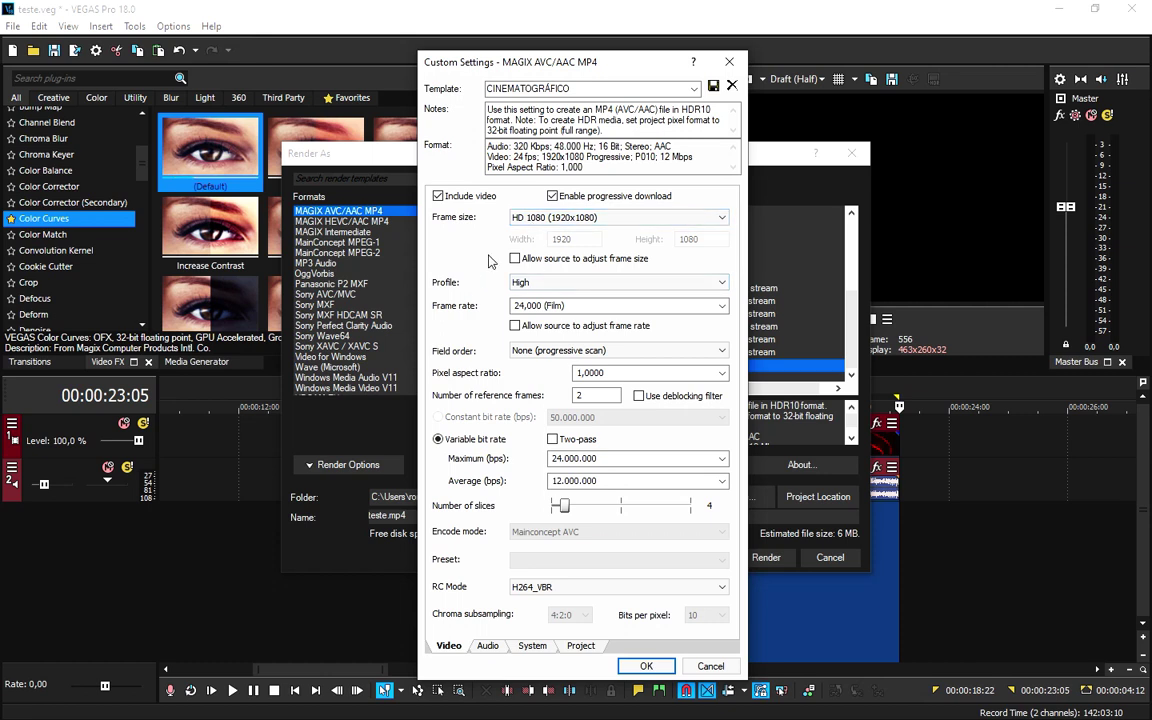
click(520, 282)
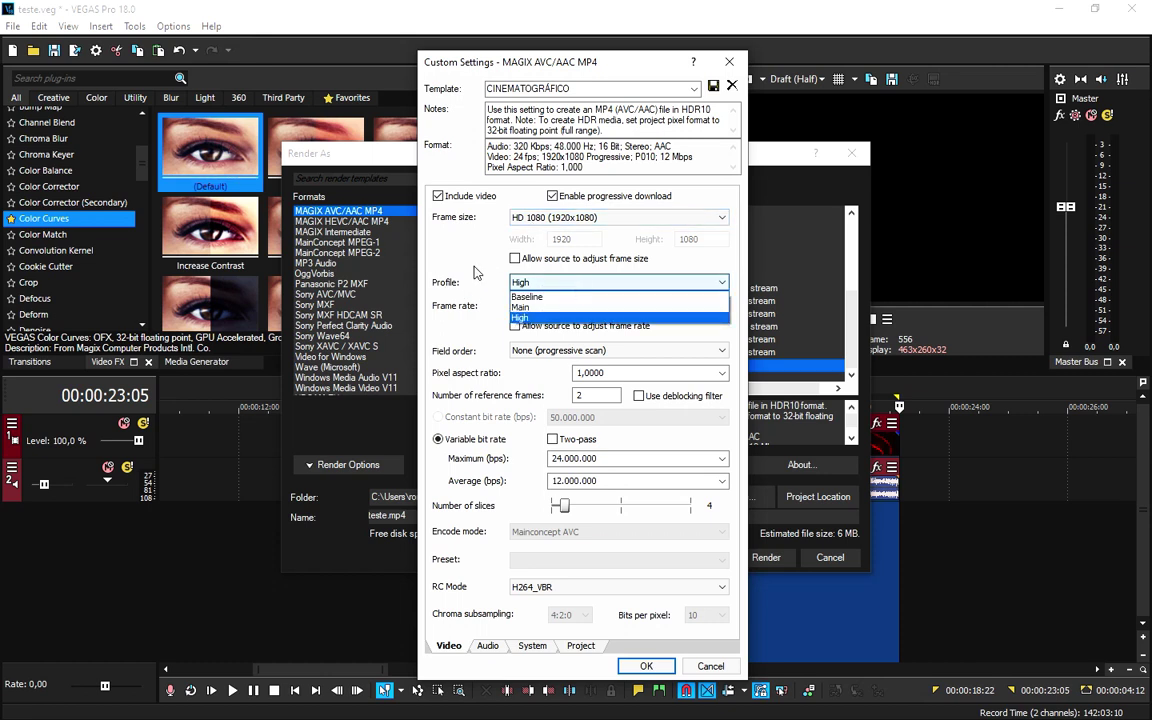
click(427, 237)
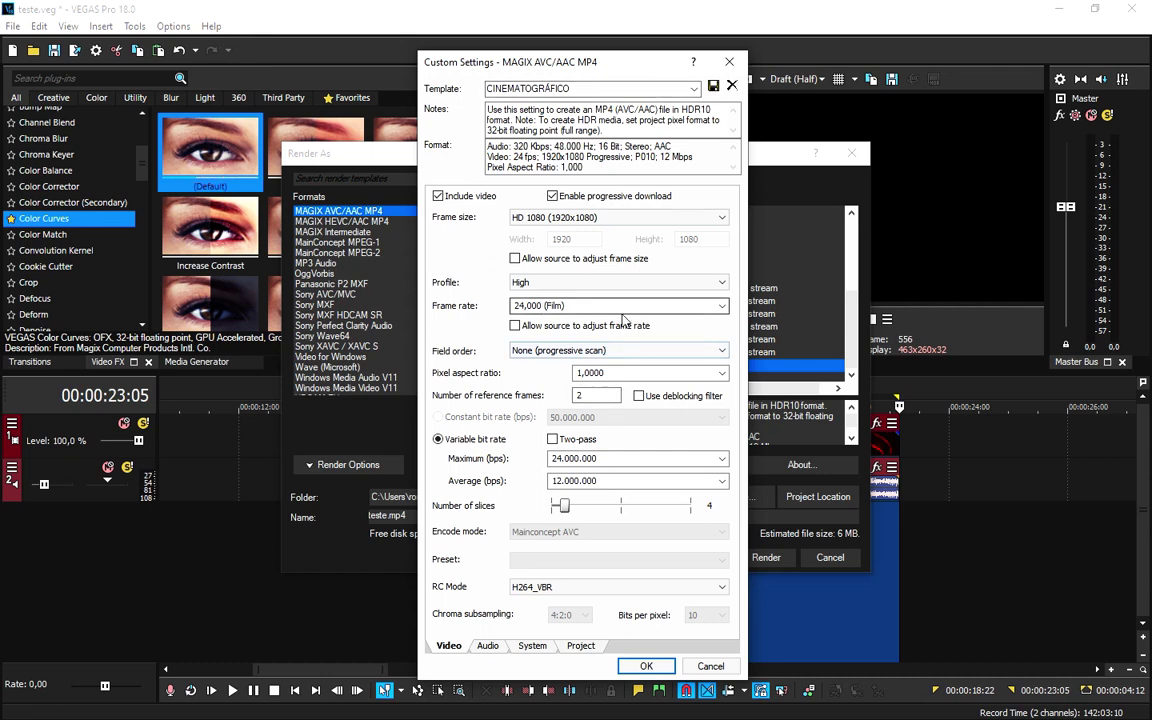
Check the frame rate and field order options and set the RC mode to H264_VBR.
click(718, 308)
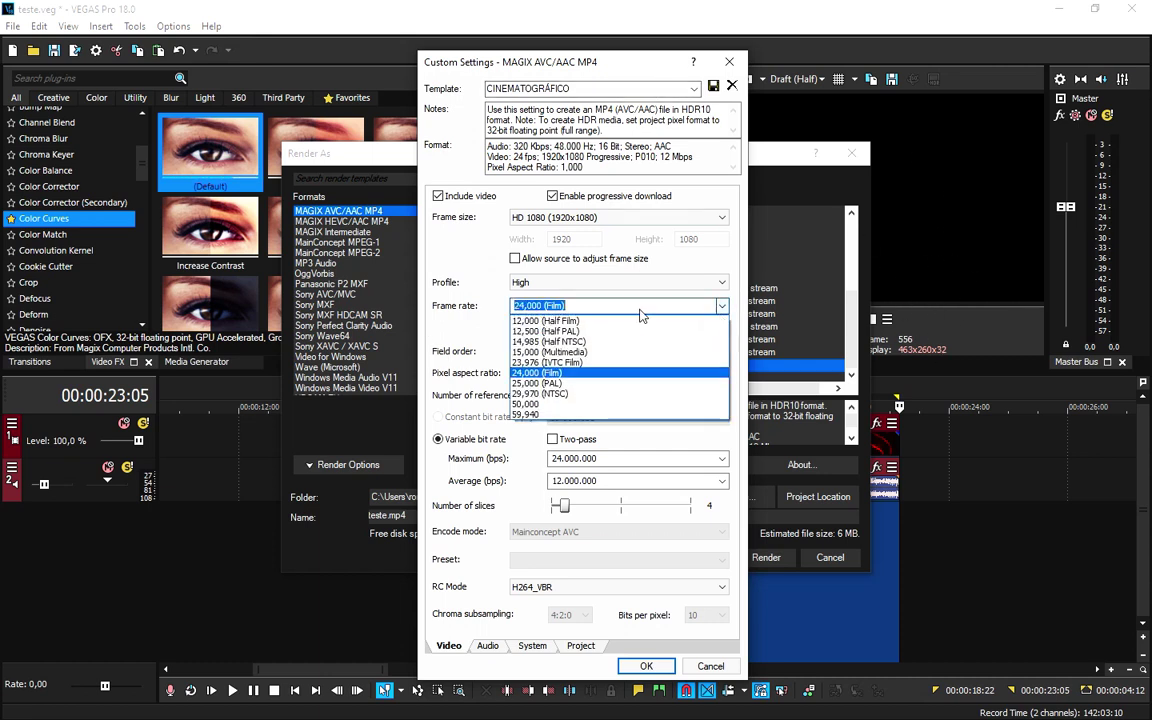
click(478, 377)
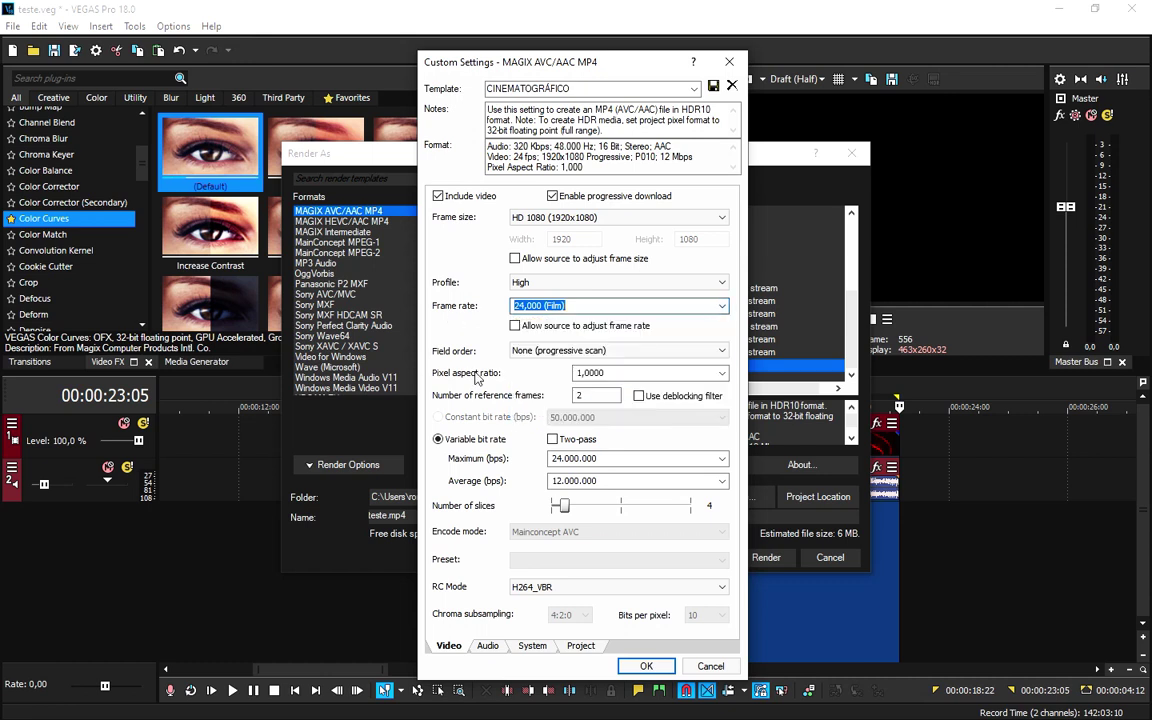
click(636, 354)
click(482, 354)
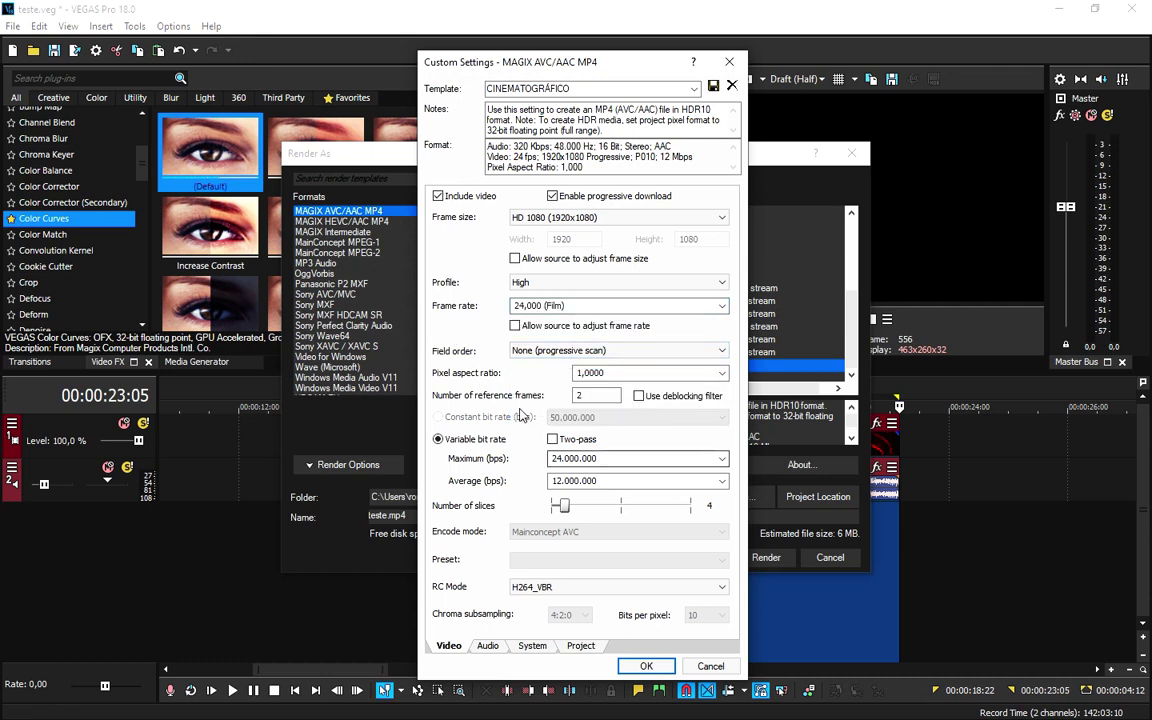
click(623, 589)
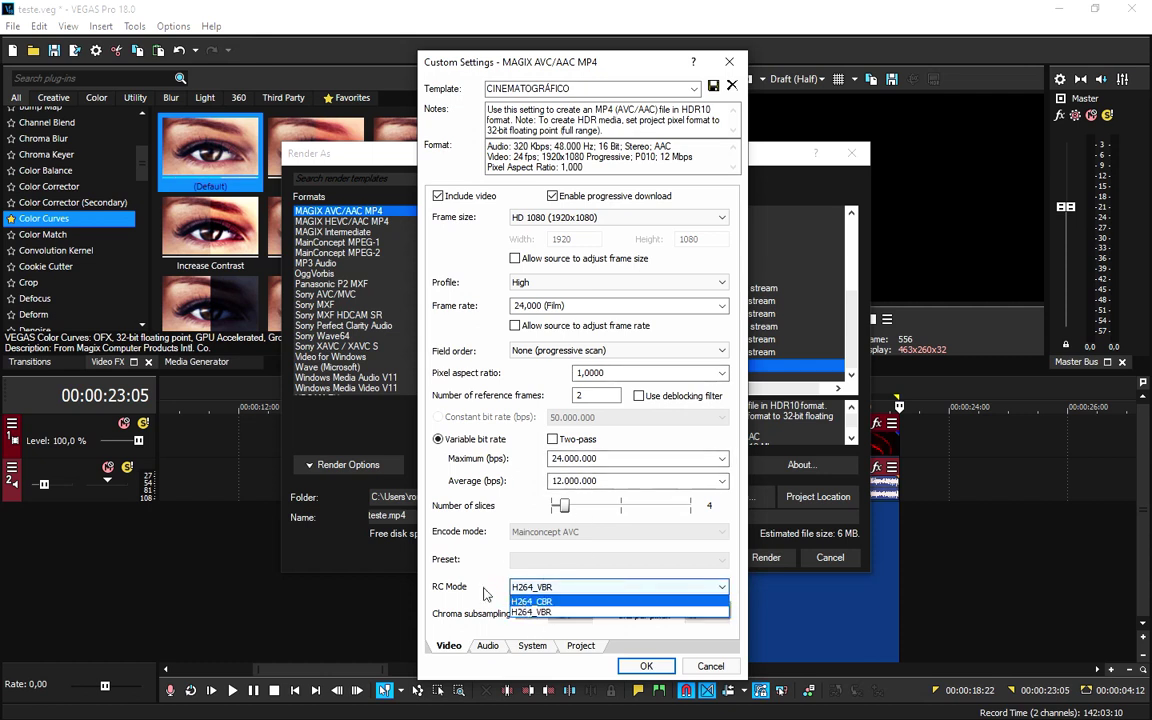
click(542, 611)
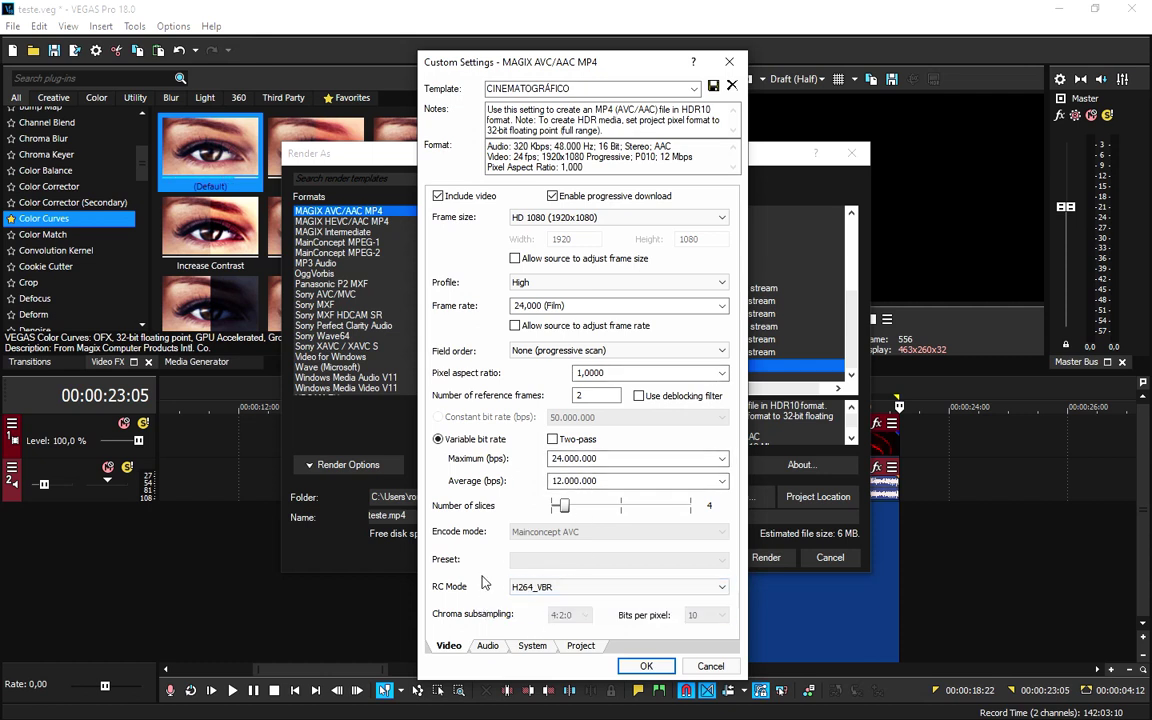
Examine the template's audio settings and the available audio bit rates.
click(487, 646)
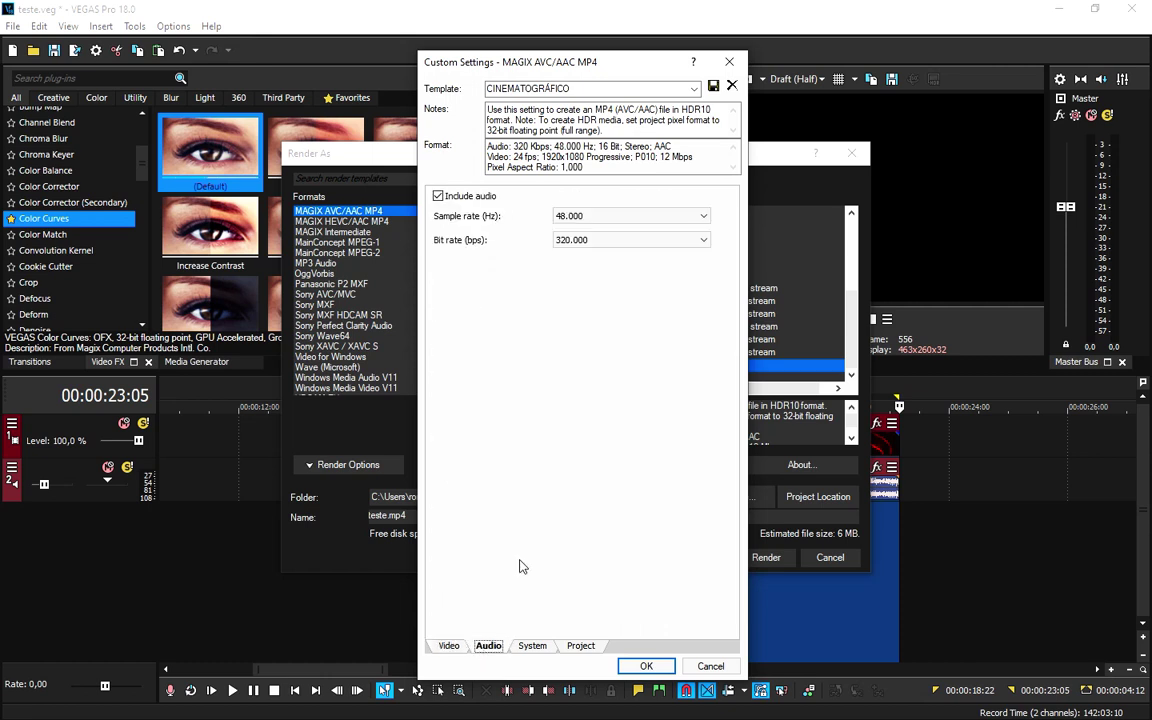
click(597, 241)
click(517, 470)
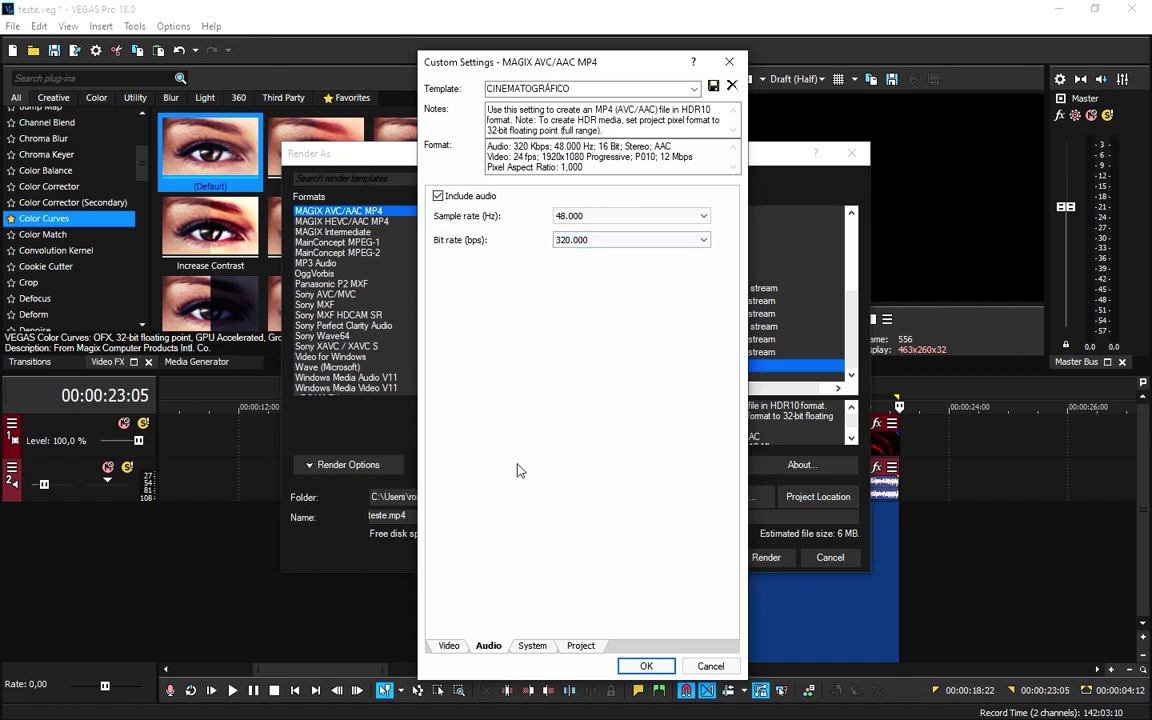
Check the template's system settings and set the project's video rendering quality to Best.
click(533, 646)
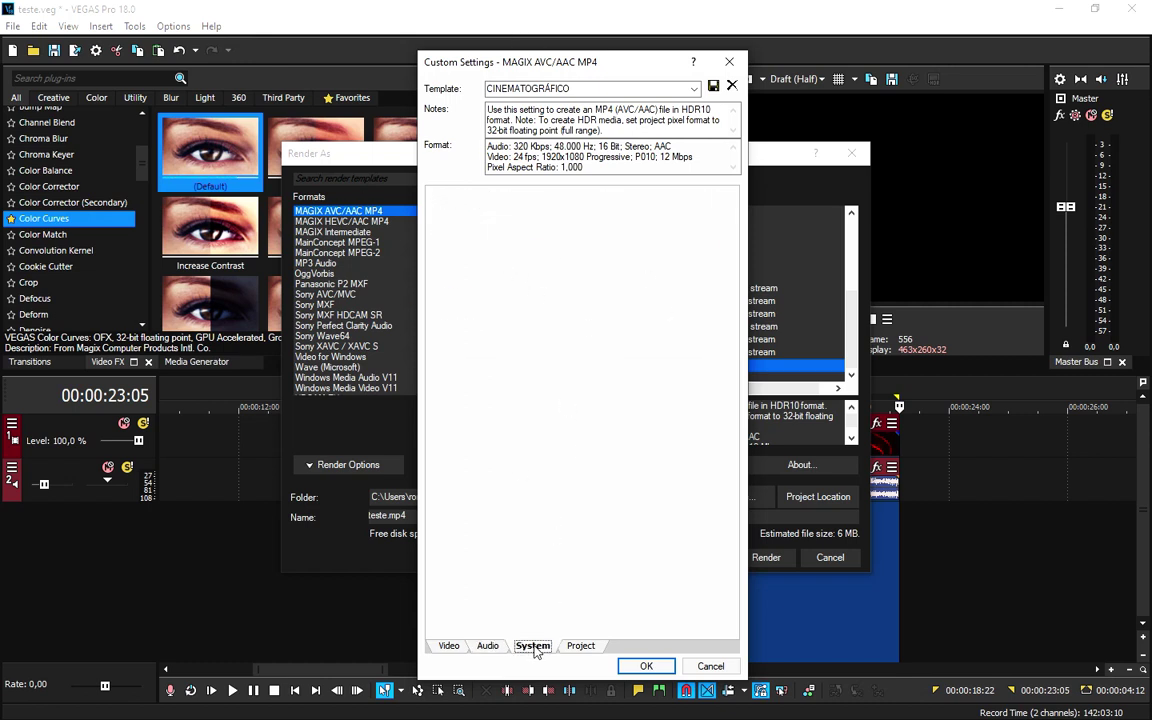
click(585, 645)
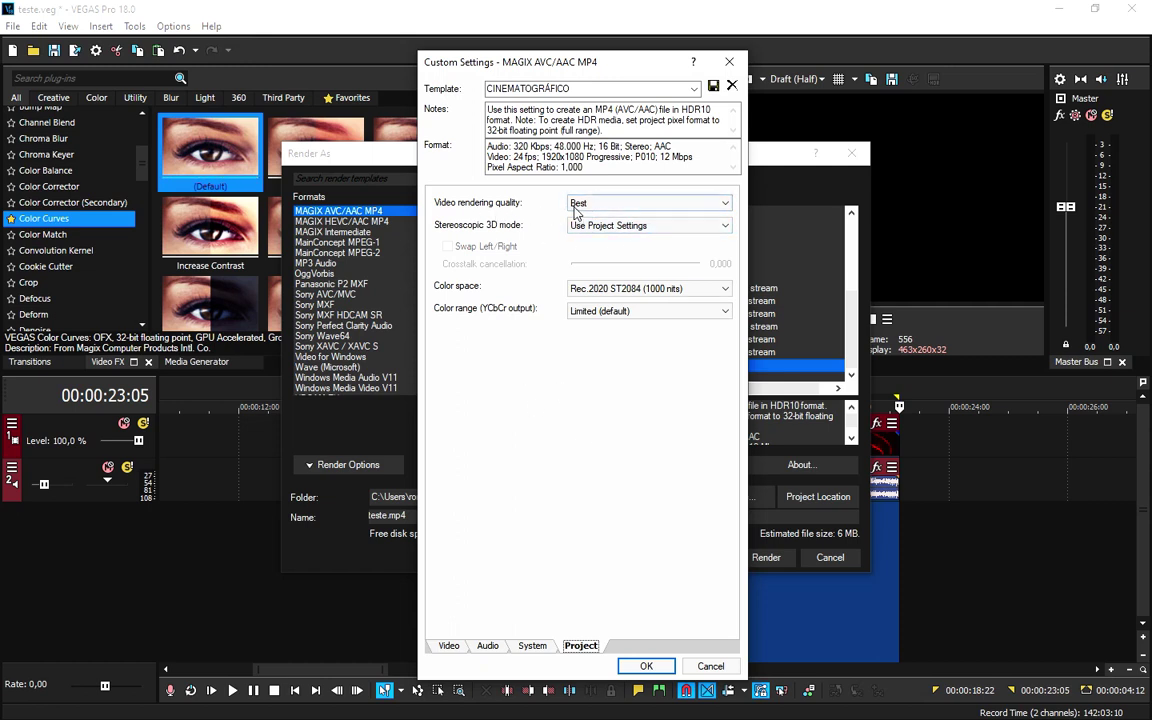
click(660, 204)
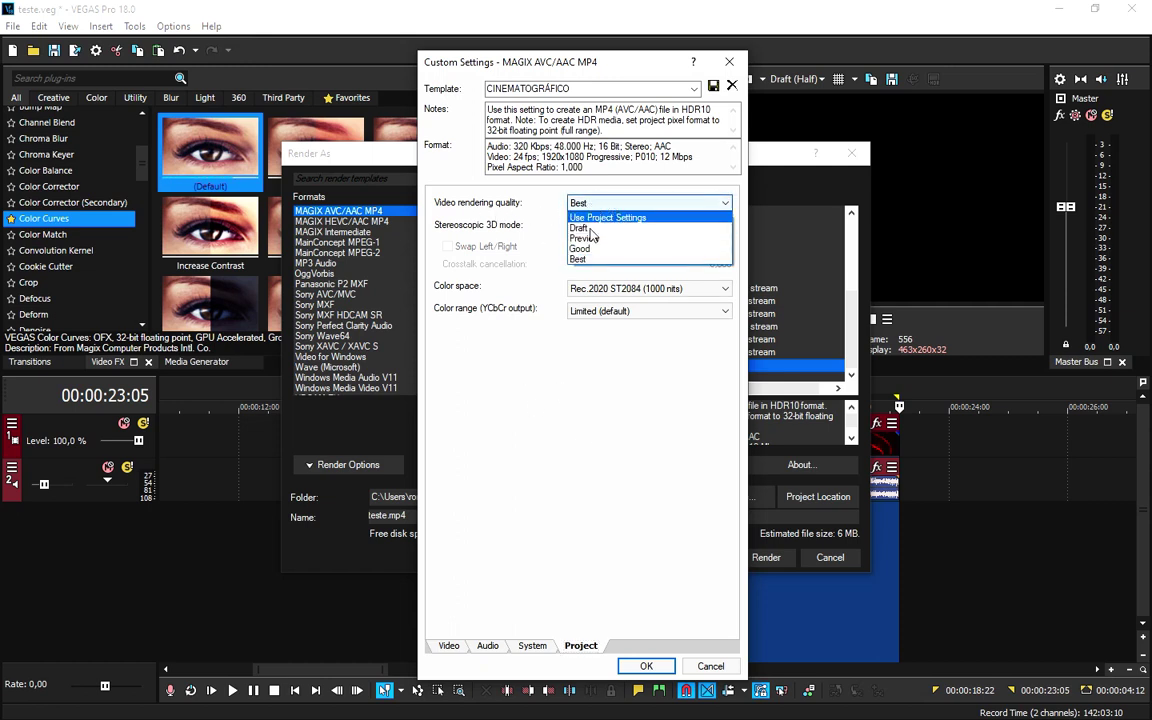
click(590, 262)
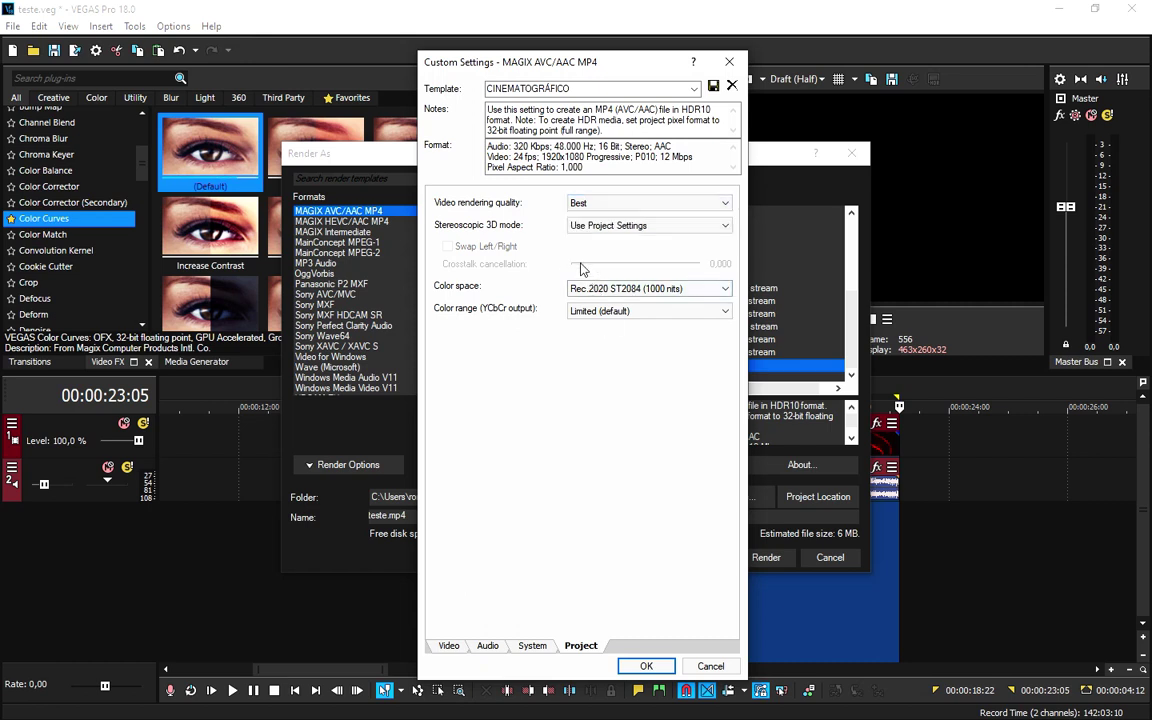
Save the CINEMATOGRÁFICO template with its custom settings and remove its favorite mark in the template list.
key(ctrl+Tab)
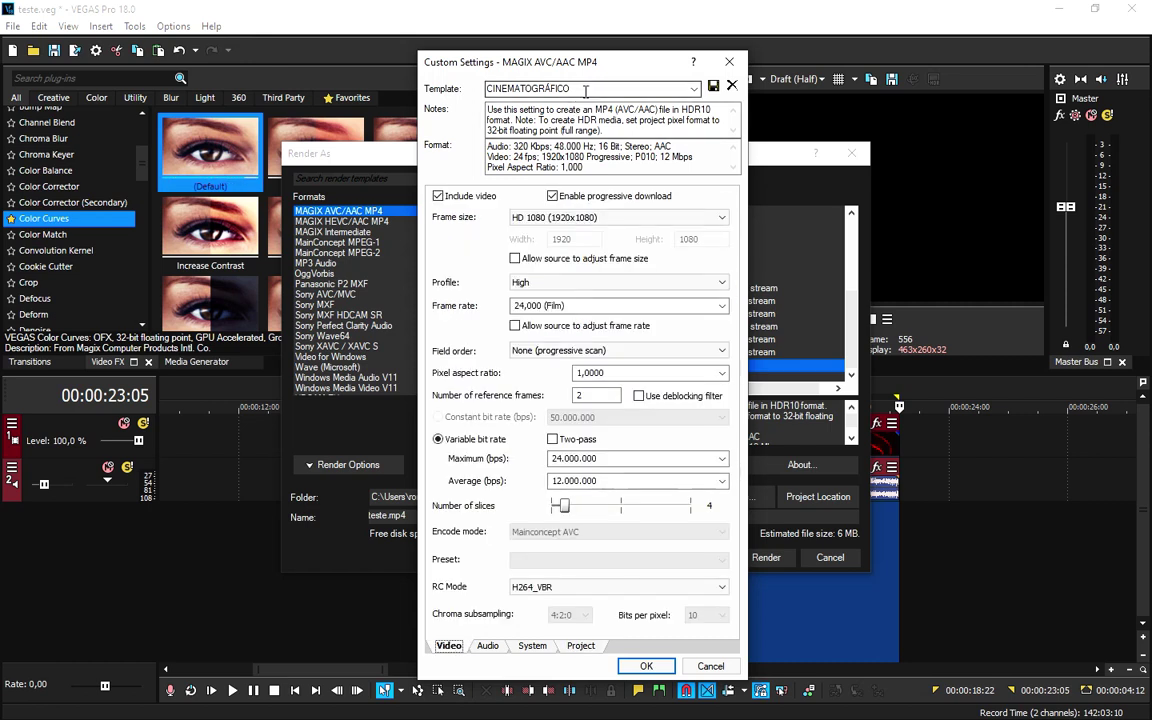
click(714, 88)
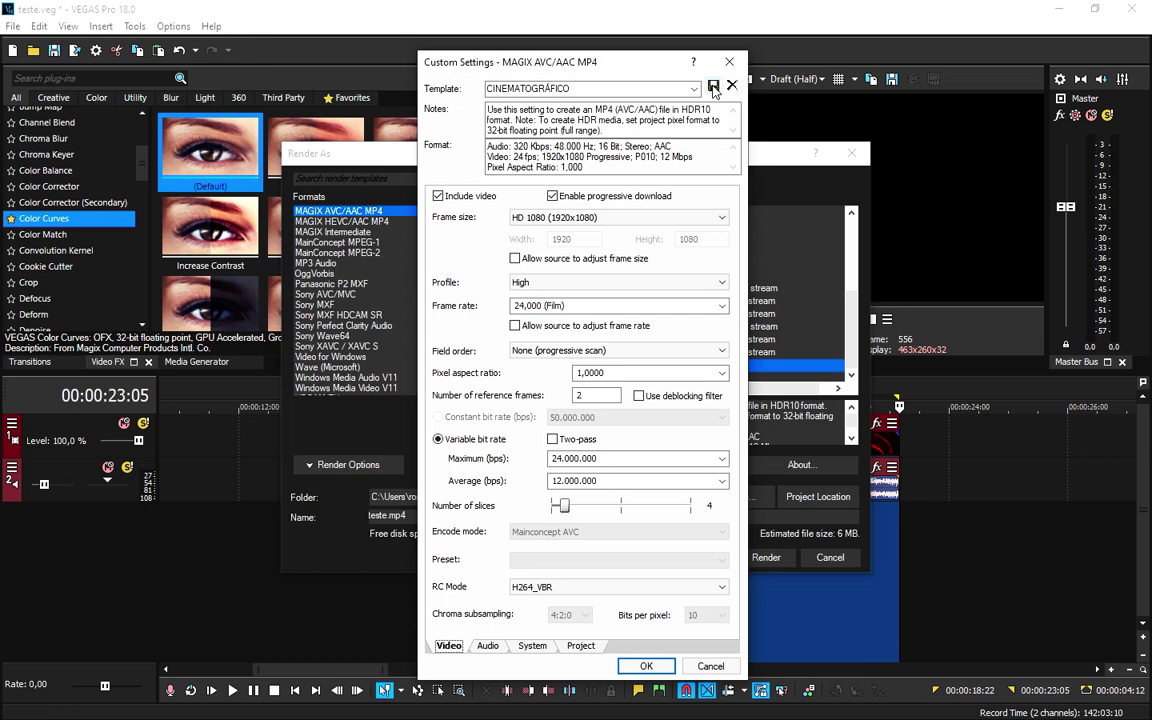
click(646, 666)
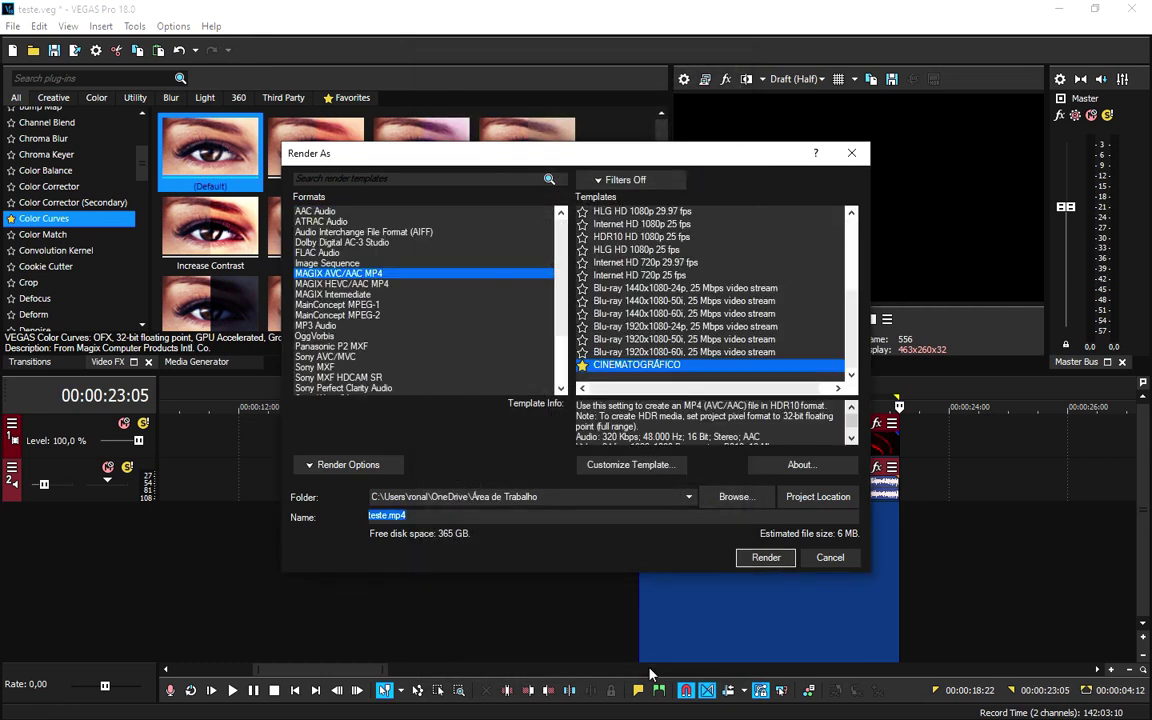
click(583, 366)
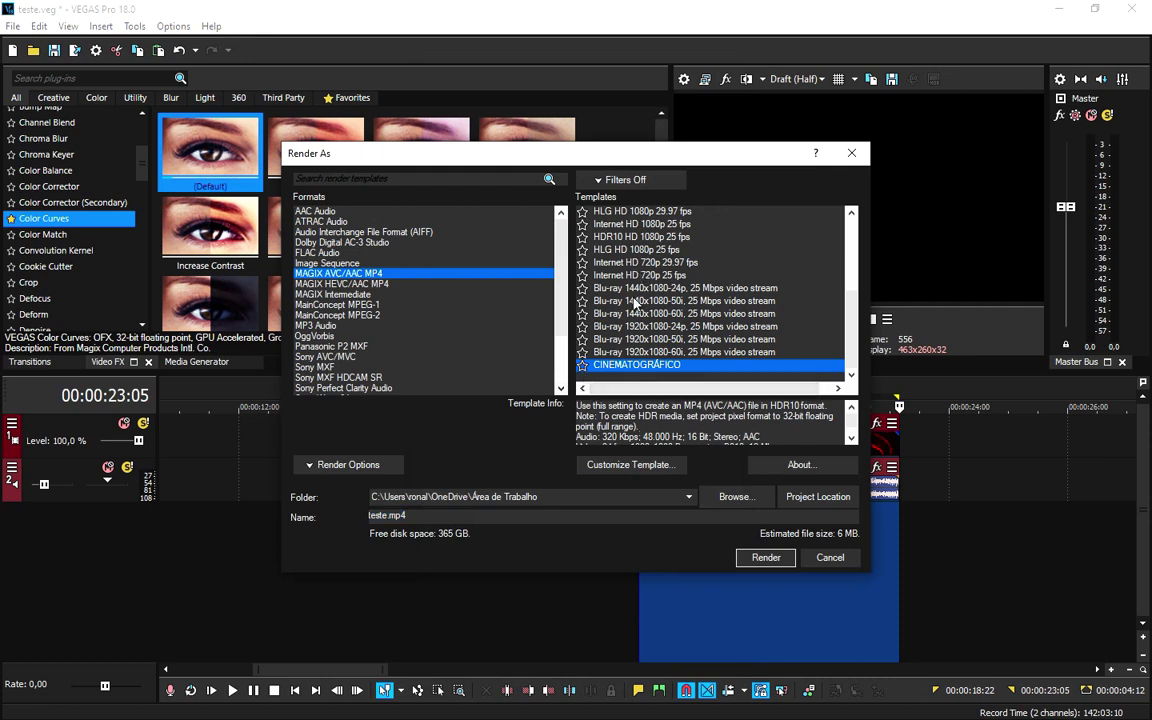